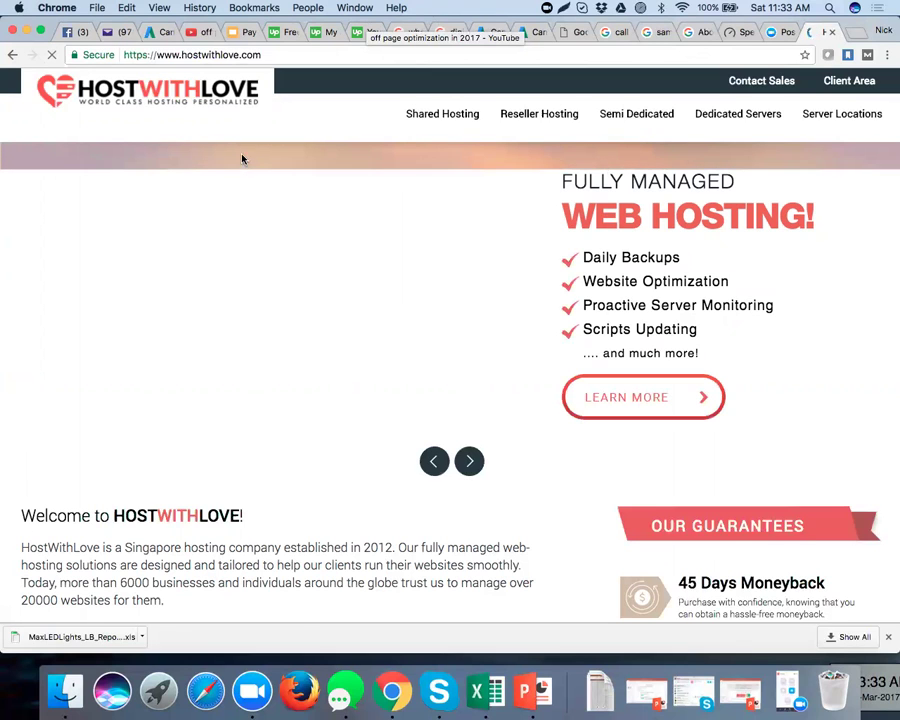
# Search Google for "buy my host" and open the My Host Services result from Dyn.
pyautogui.click(10, 56)
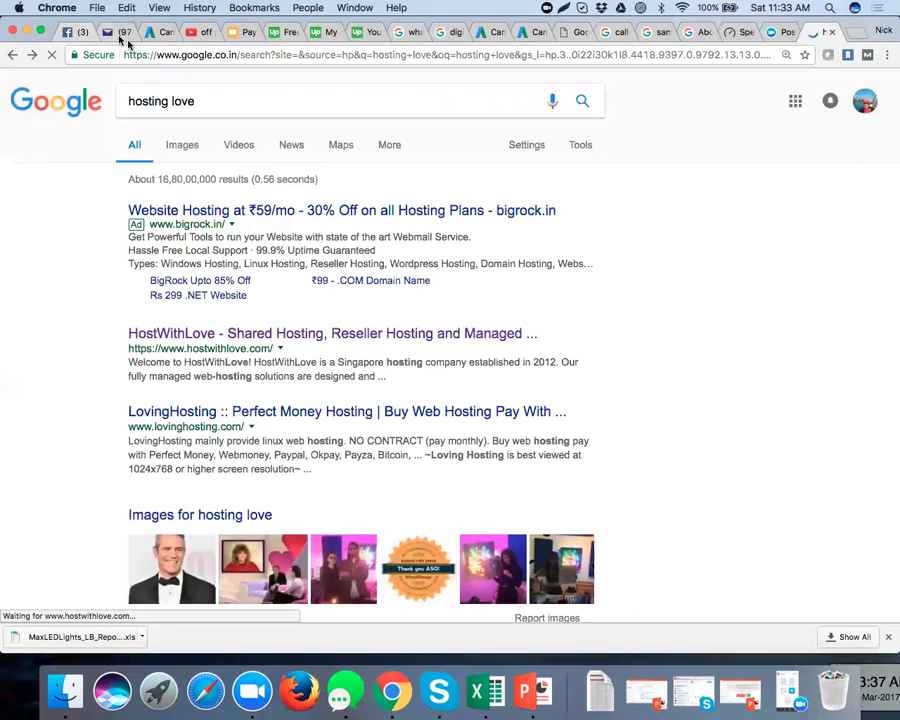
pyautogui.moveTo(208, 101); pyautogui.dragTo(116, 100)
pyautogui.write('b')
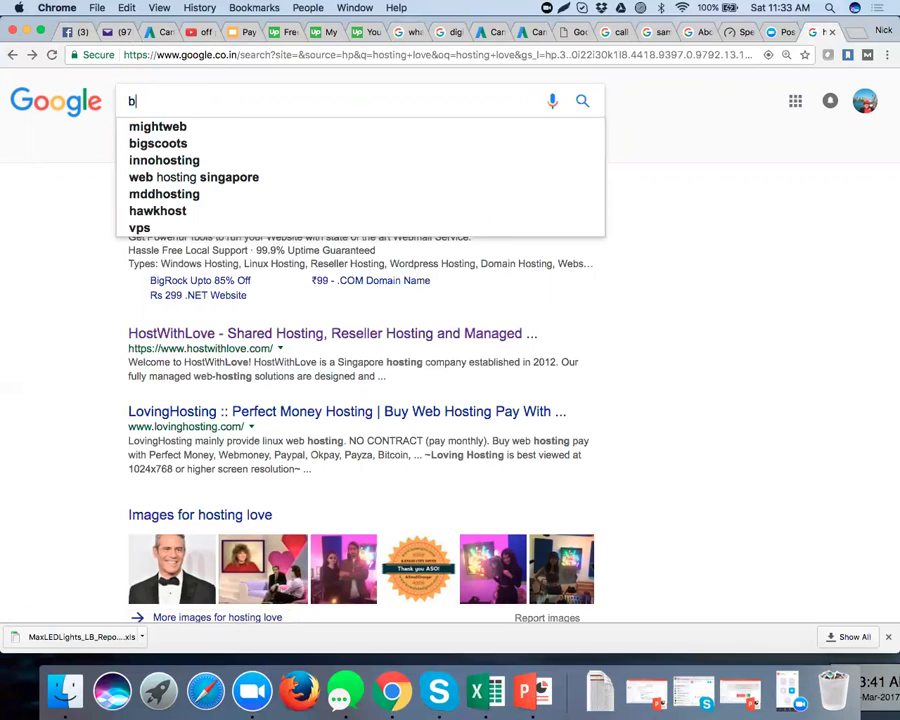
pyautogui.write('uy my host')
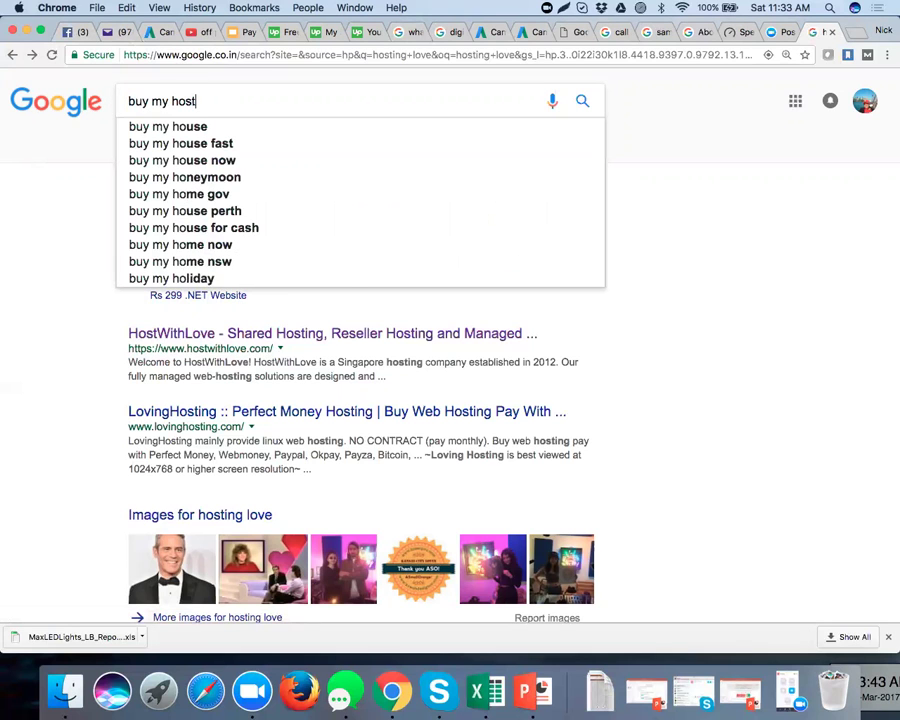
pyautogui.press('Return')
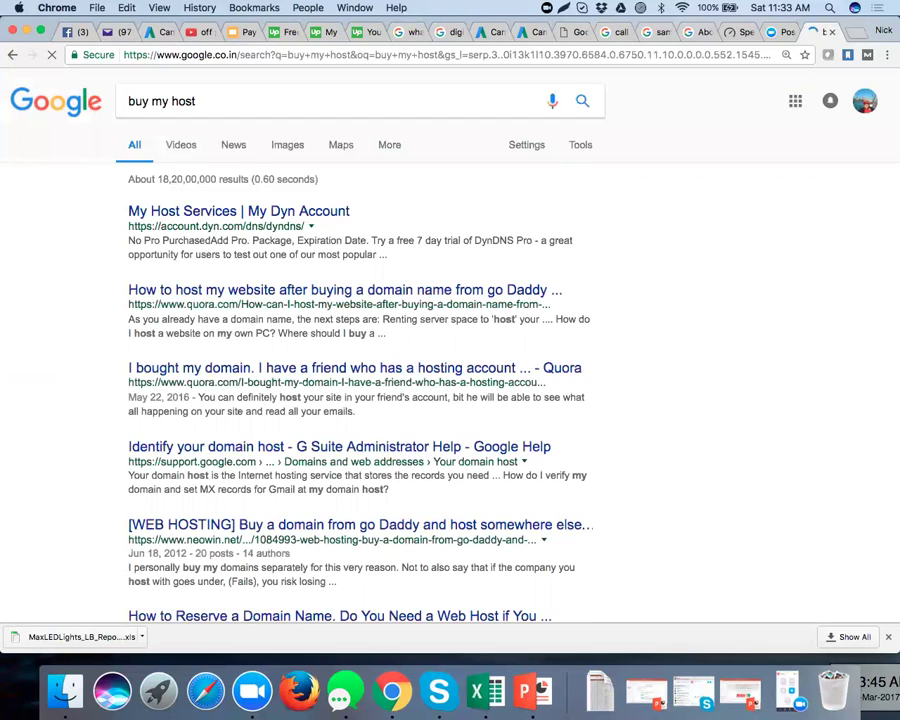
pyautogui.click(170, 211)
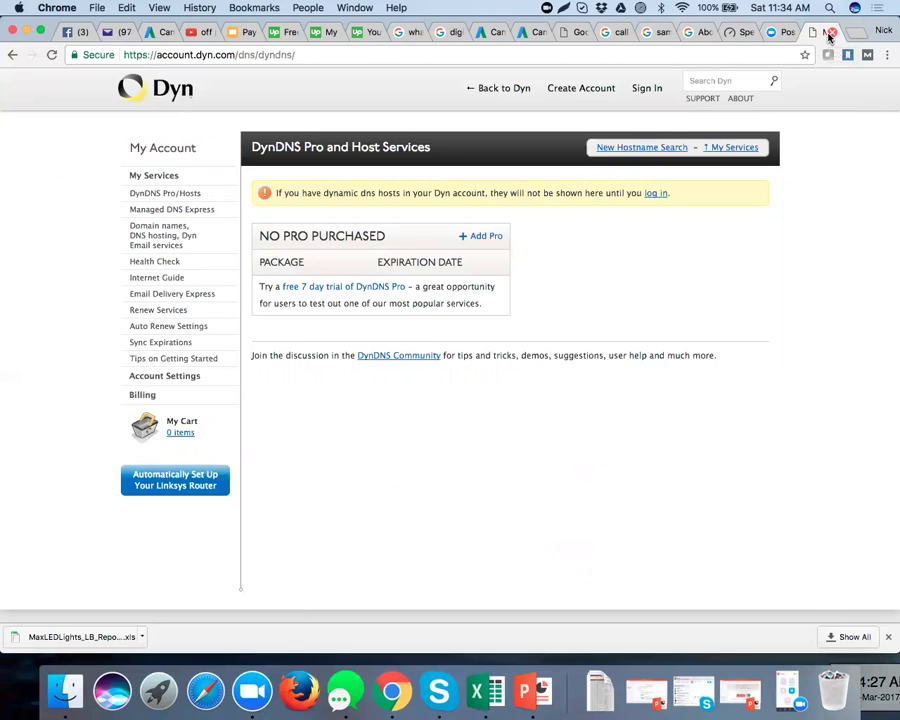
# Close the Dyn page and discard the unfinished new phone number in the Google AdWords campaign settings.
pyautogui.click(829, 34)
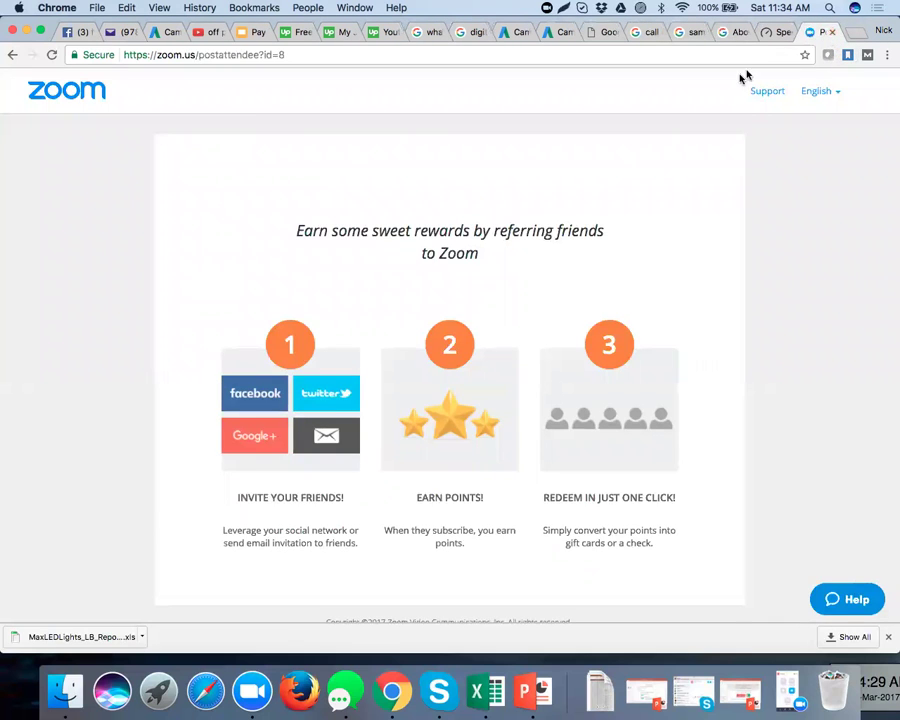
pyautogui.click(771, 33)
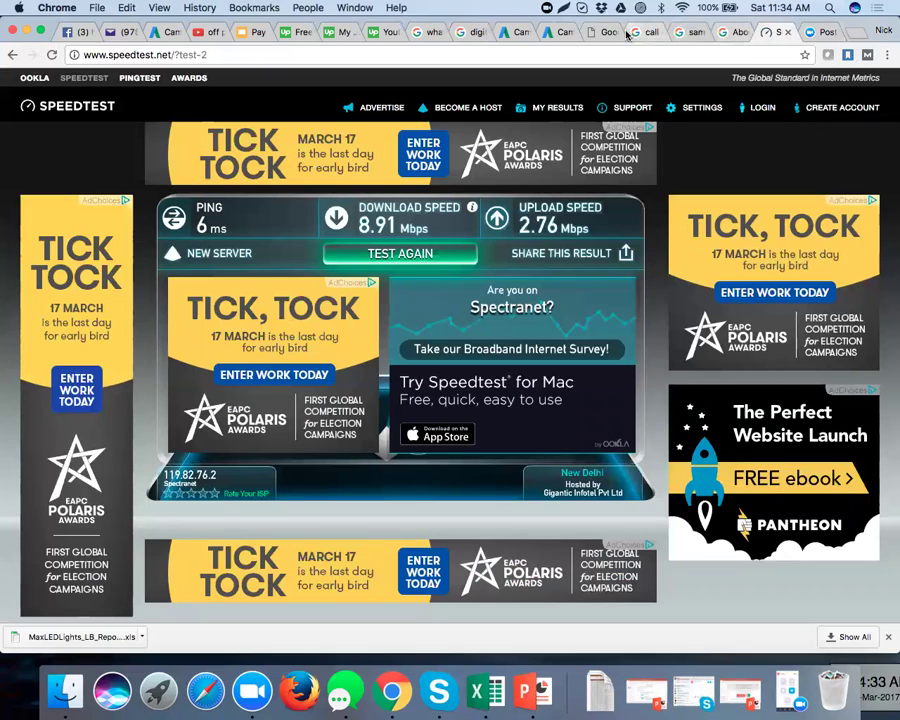
pyautogui.click(560, 33)
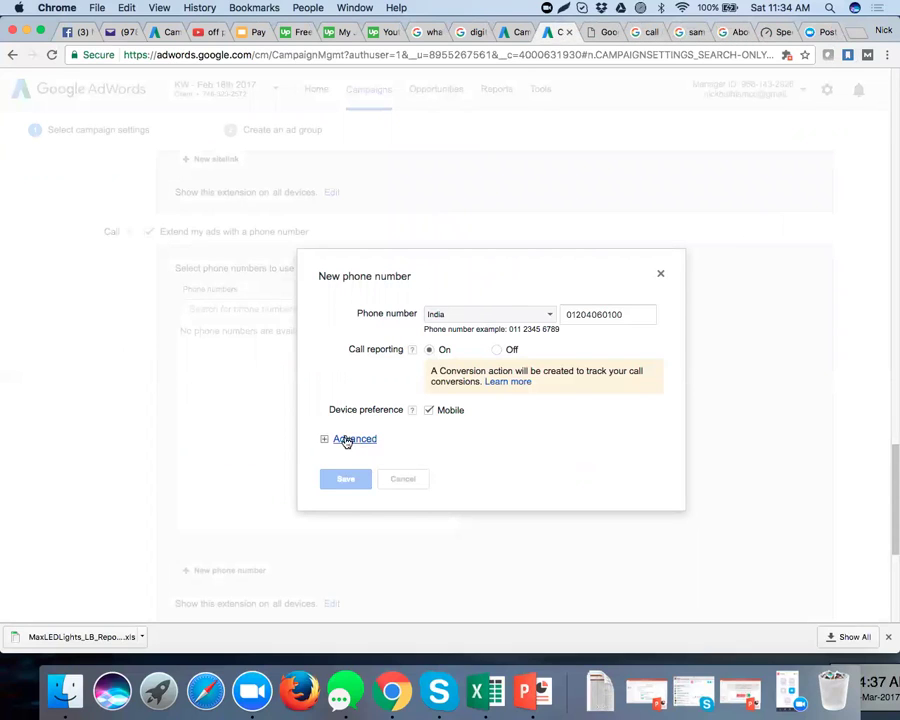
pyautogui.click(661, 276)
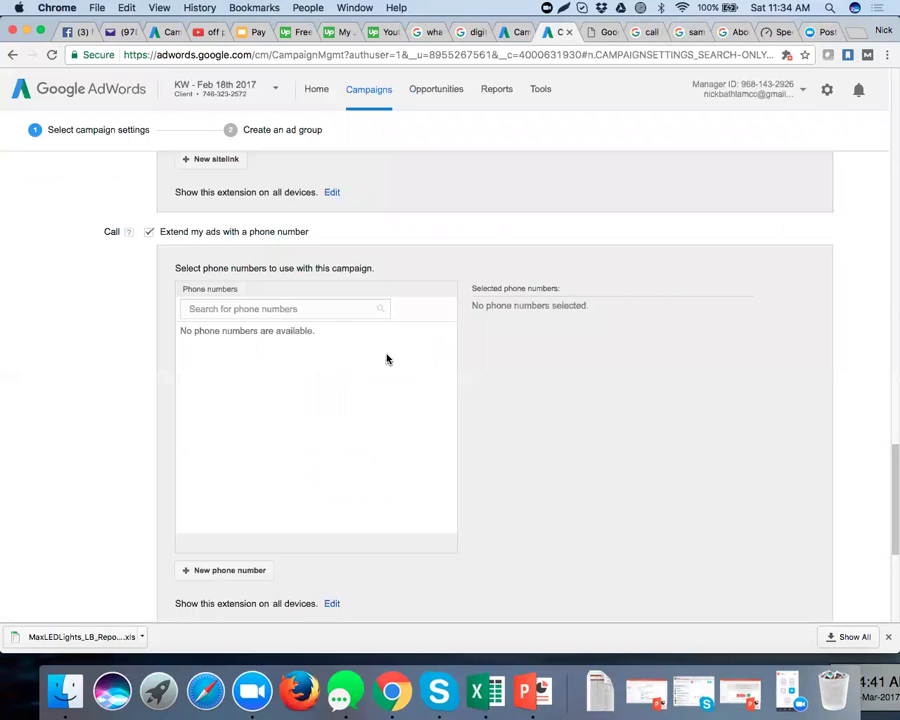
# Enable the app extension that extends the campaign's ads with a link to a mobile/tablet app.
pyautogui.scroll(10, 387, 359)
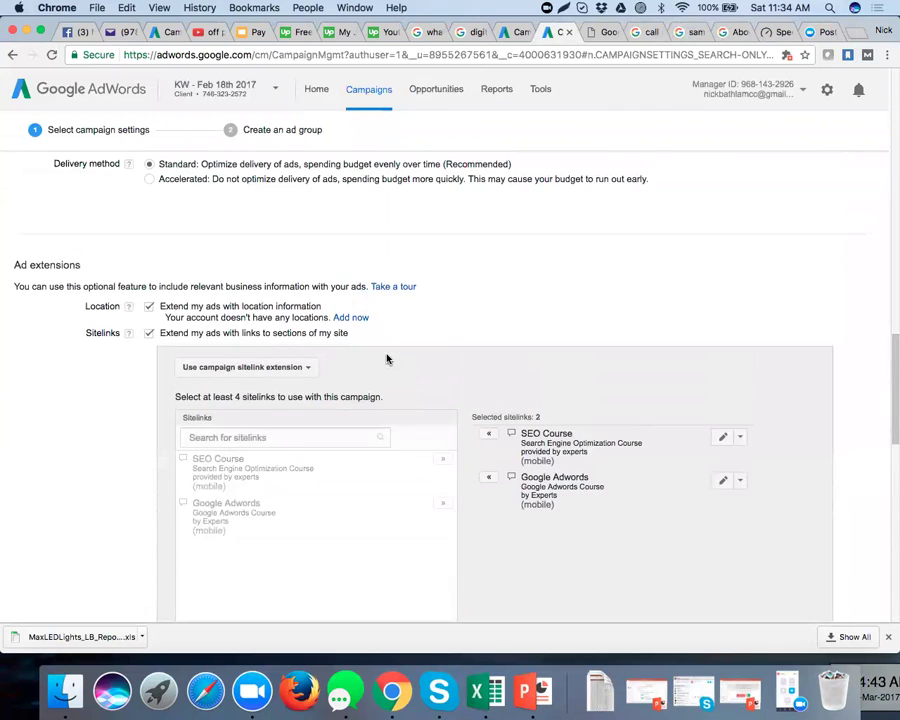
pyautogui.scroll(-10, 387, 359)
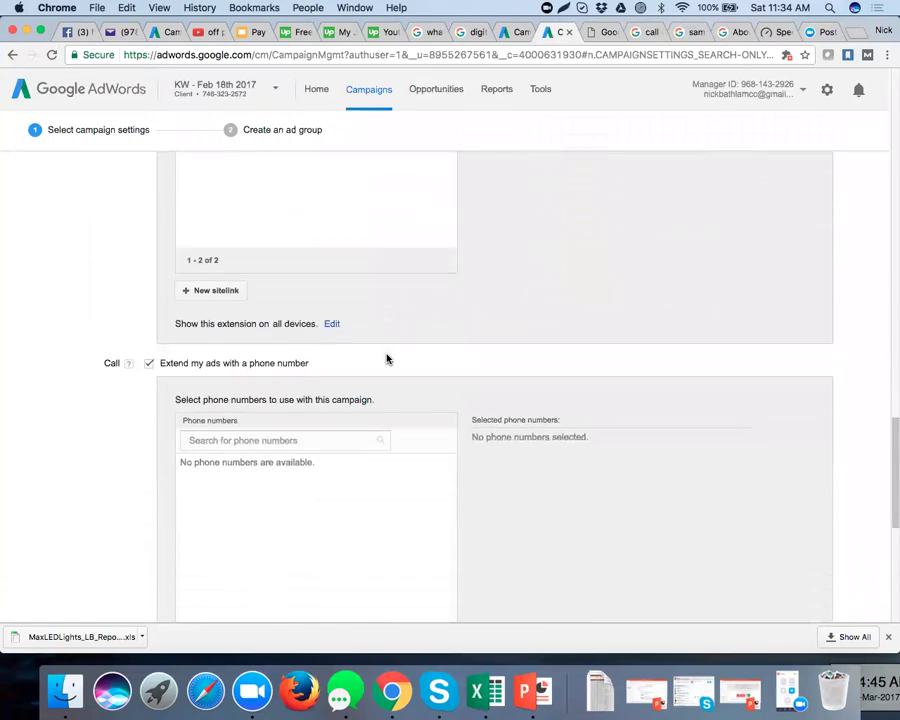
pyautogui.scroll(-5, 387, 359)
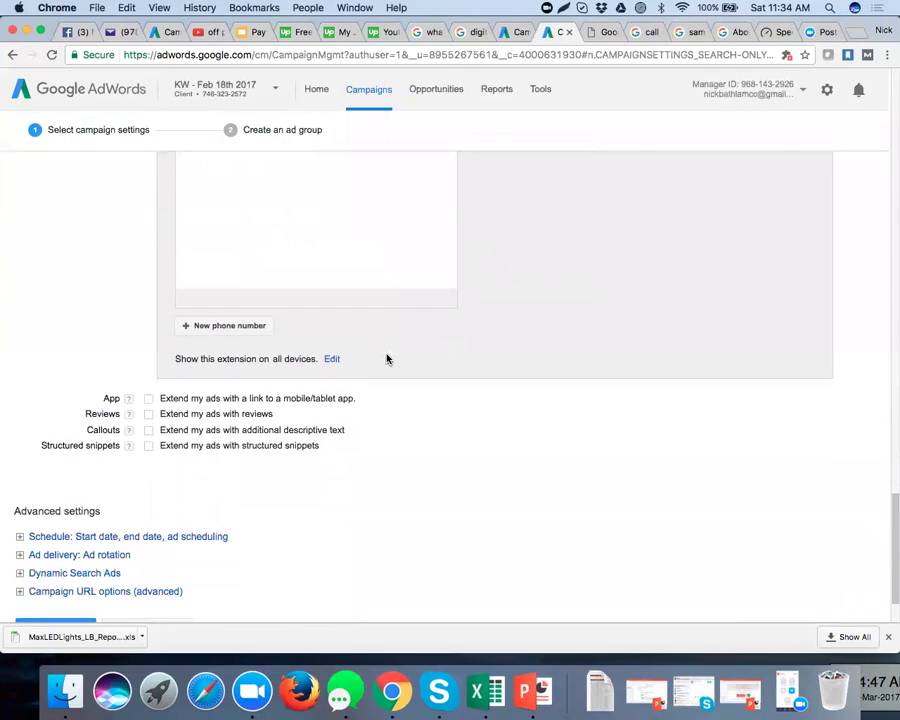
pyautogui.click(149, 399)
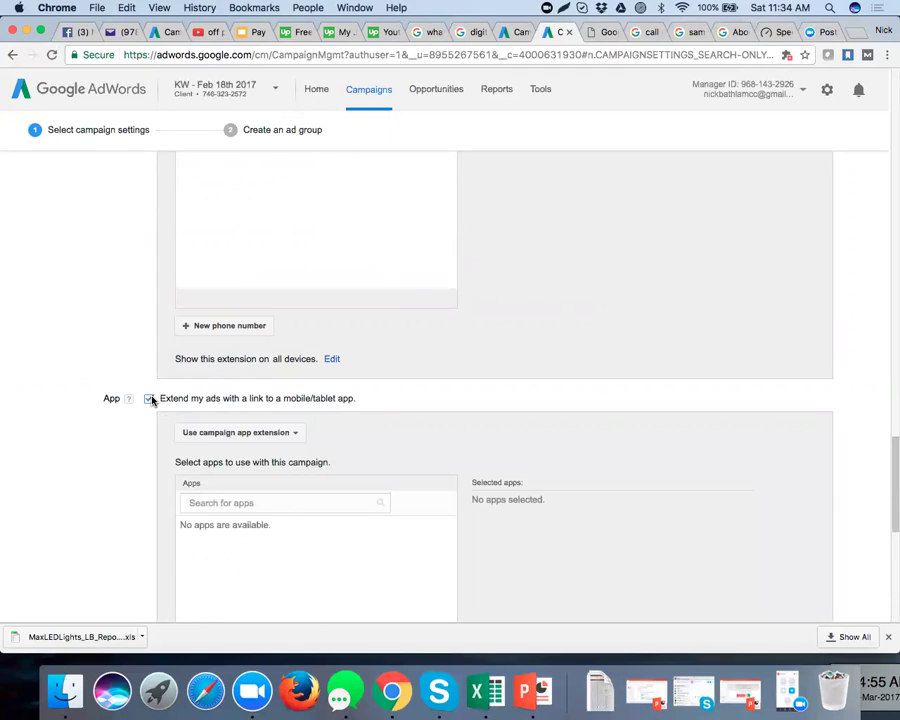
# Search Google Images for "app extension" and enlarge the Amazon ad example with the mobile app link.
pyautogui.click(594, 33)
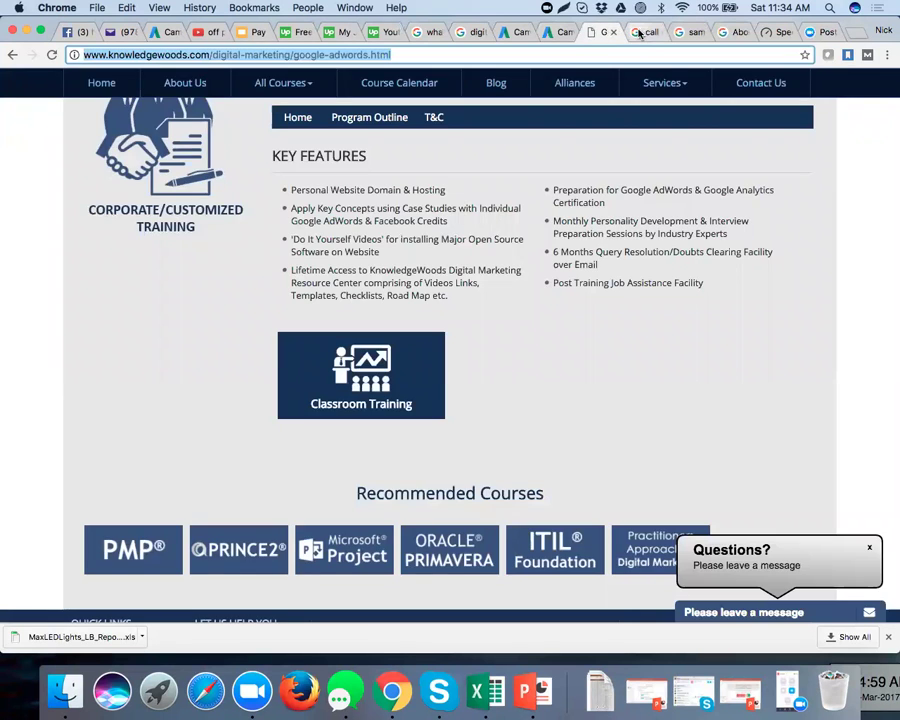
pyautogui.click(636, 32)
pyautogui.scroll(3, 420, 116)
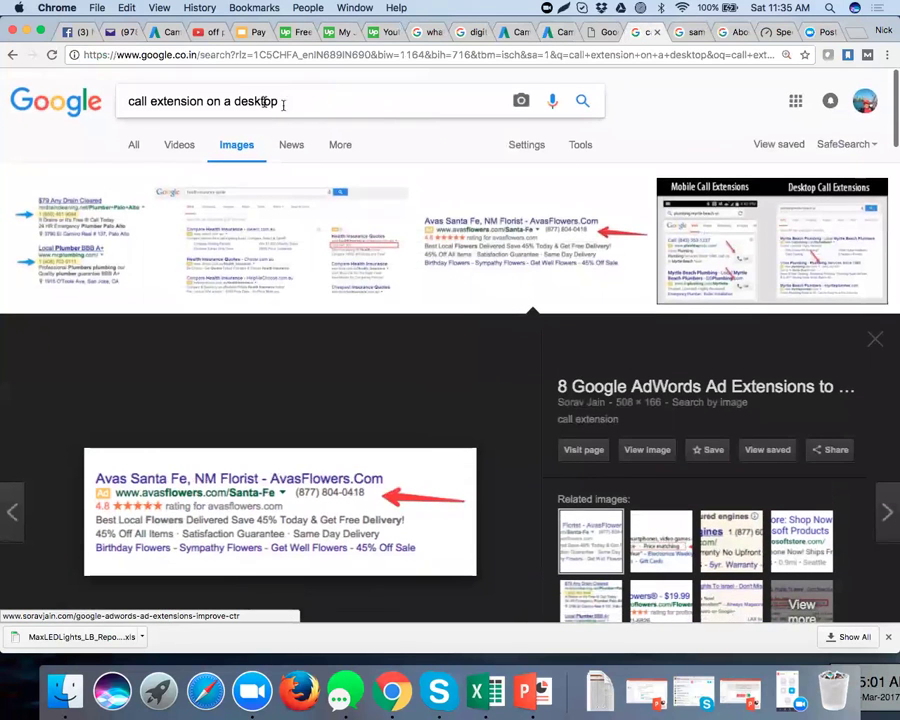
pyautogui.moveTo(283, 101); pyautogui.dragTo(123, 101)
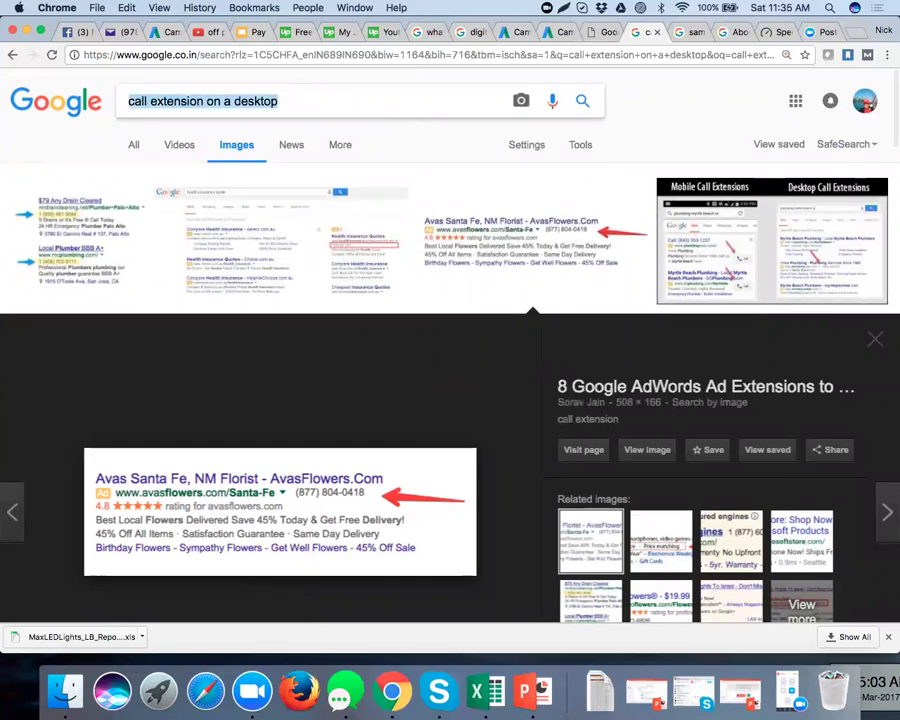
pyautogui.write('app extensio')
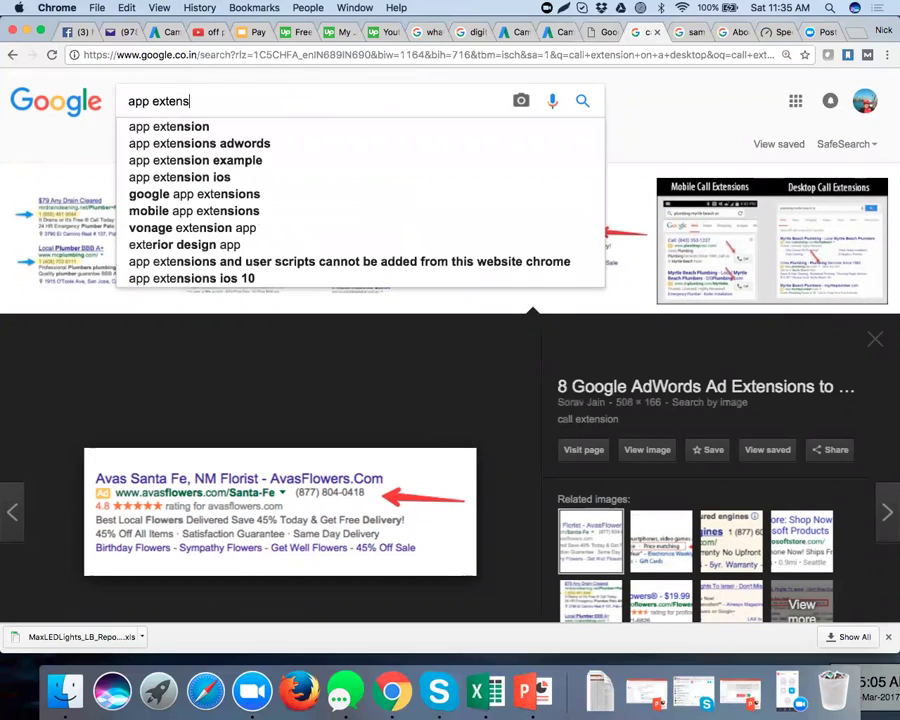
pyautogui.write('n')
pyautogui.press('Return')
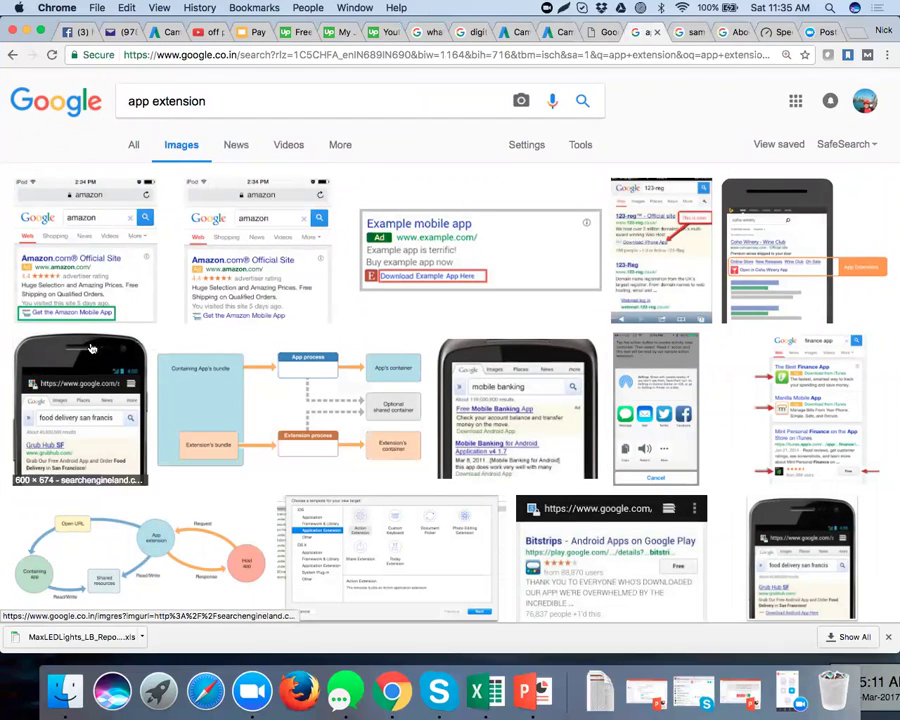
pyautogui.click(198, 313)
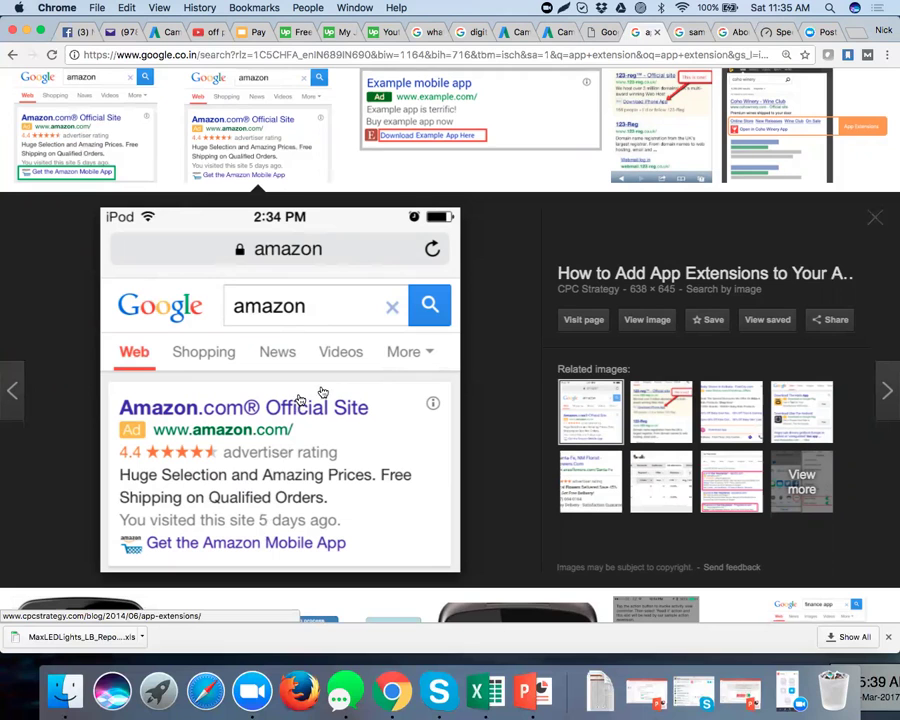
# Start a new app for the AdWords campaign's app extension, trying both mobile OS options and settling on iOS.
pyautogui.click(563, 36)
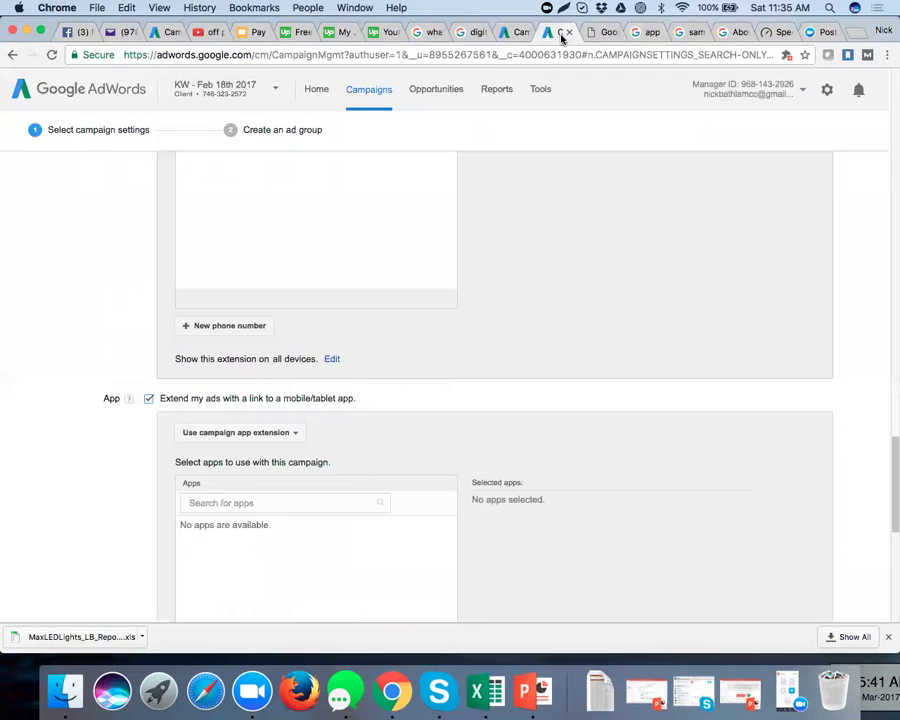
pyautogui.scroll(-5, 416, 284)
pyautogui.scroll(-2, 417, 285)
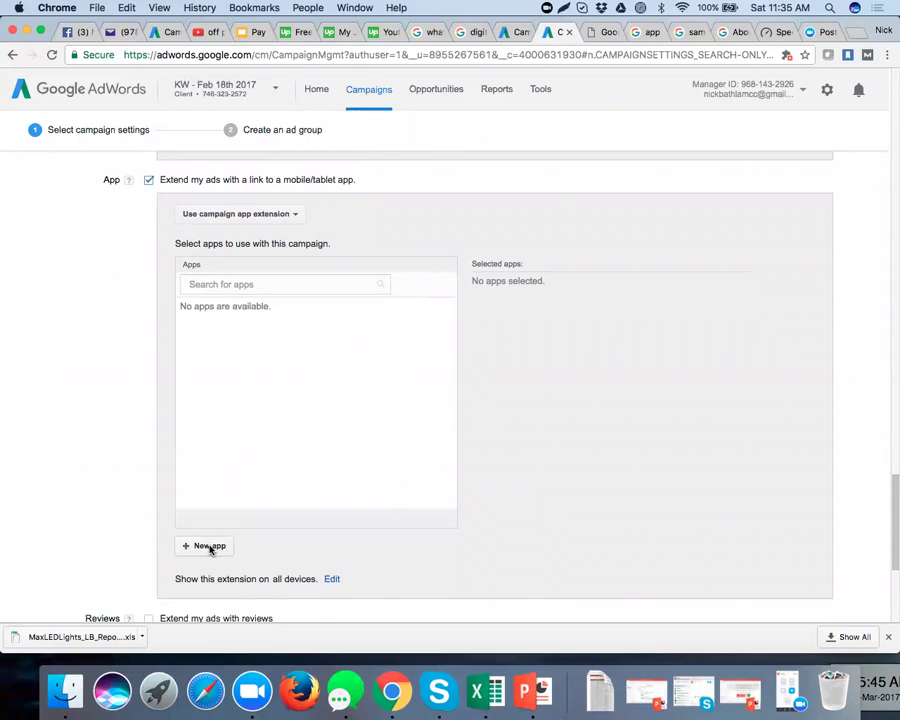
pyautogui.click(207, 546)
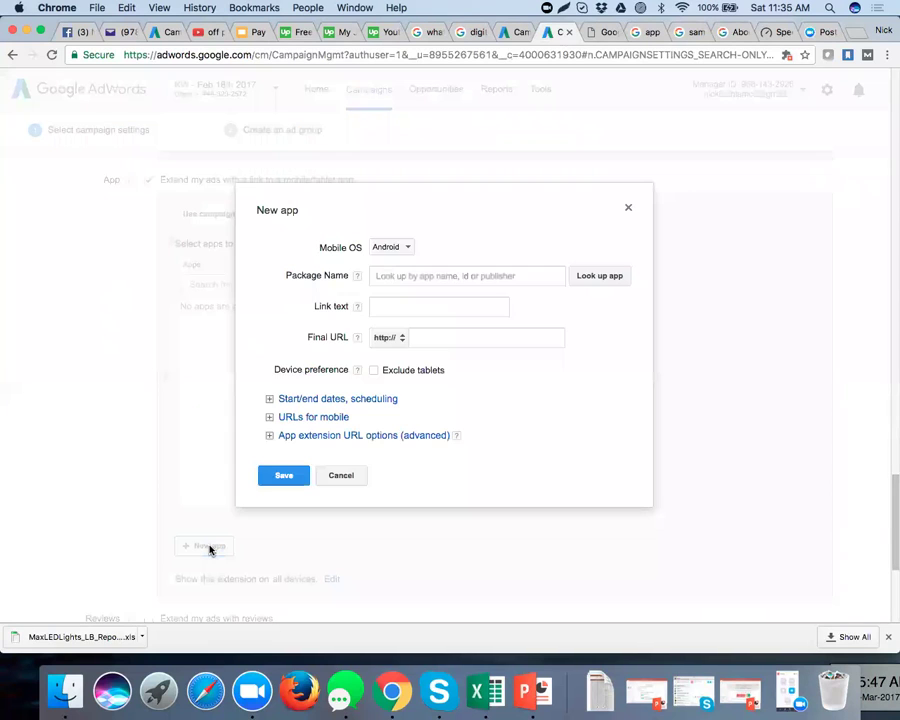
pyautogui.click(400, 247)
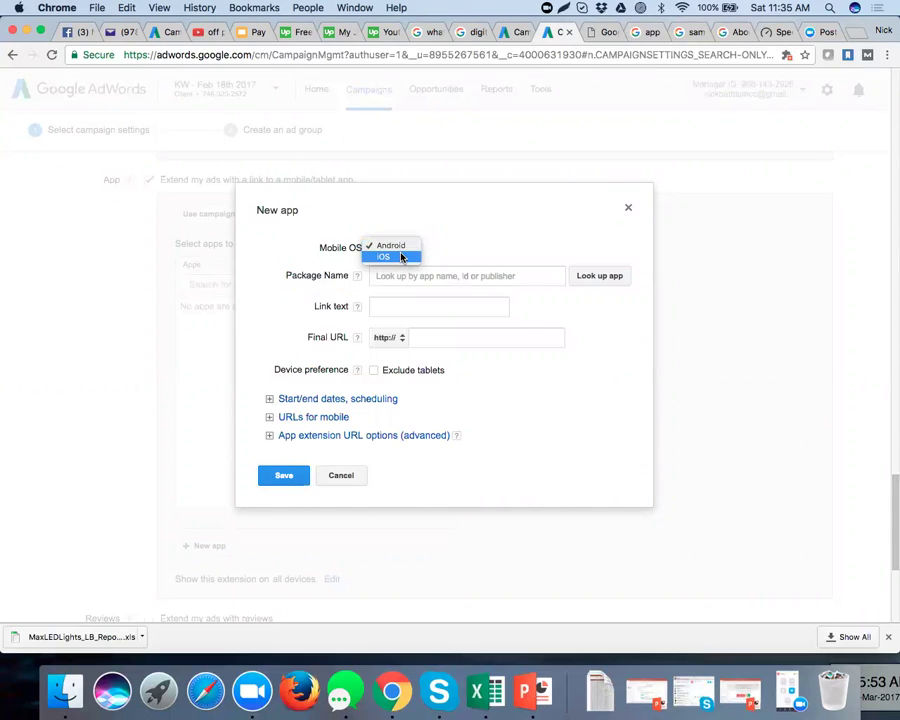
pyautogui.click(404, 257)
pyautogui.click(402, 276)
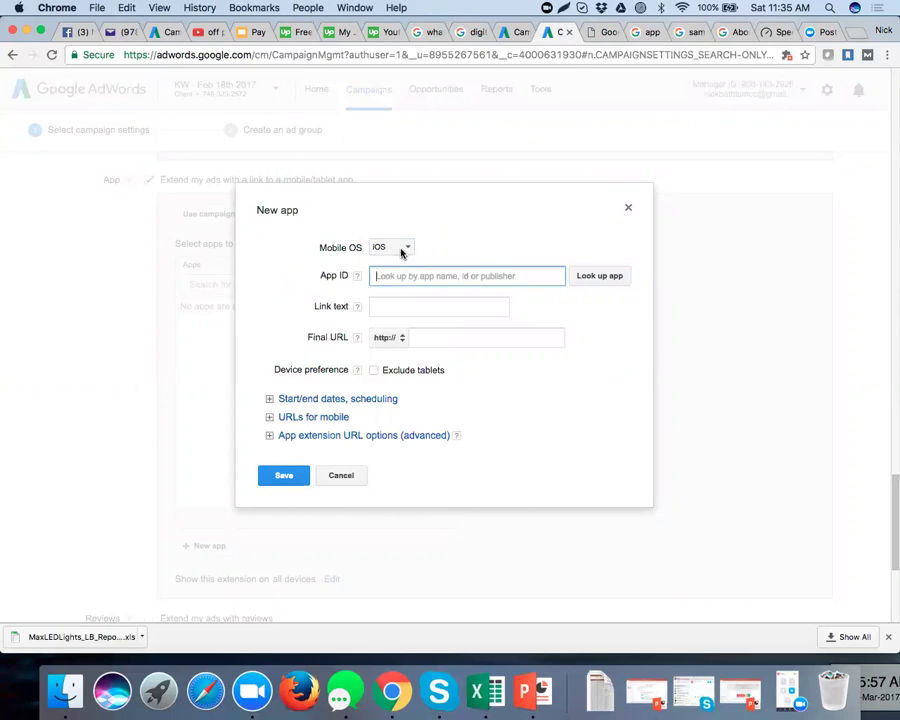
pyautogui.click(404, 249)
pyautogui.click(403, 236)
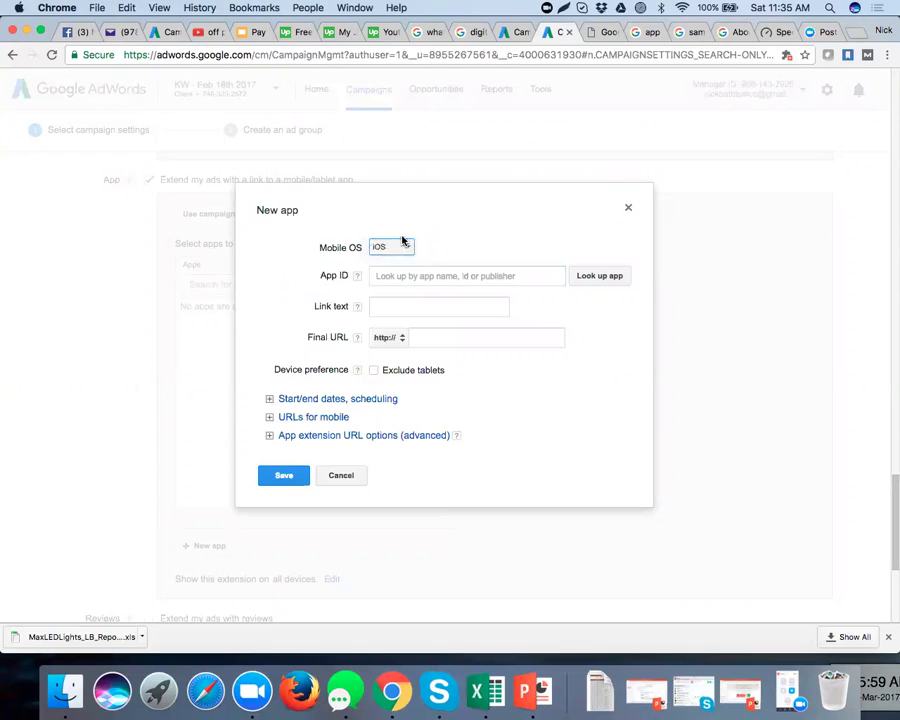
pyautogui.click(398, 268)
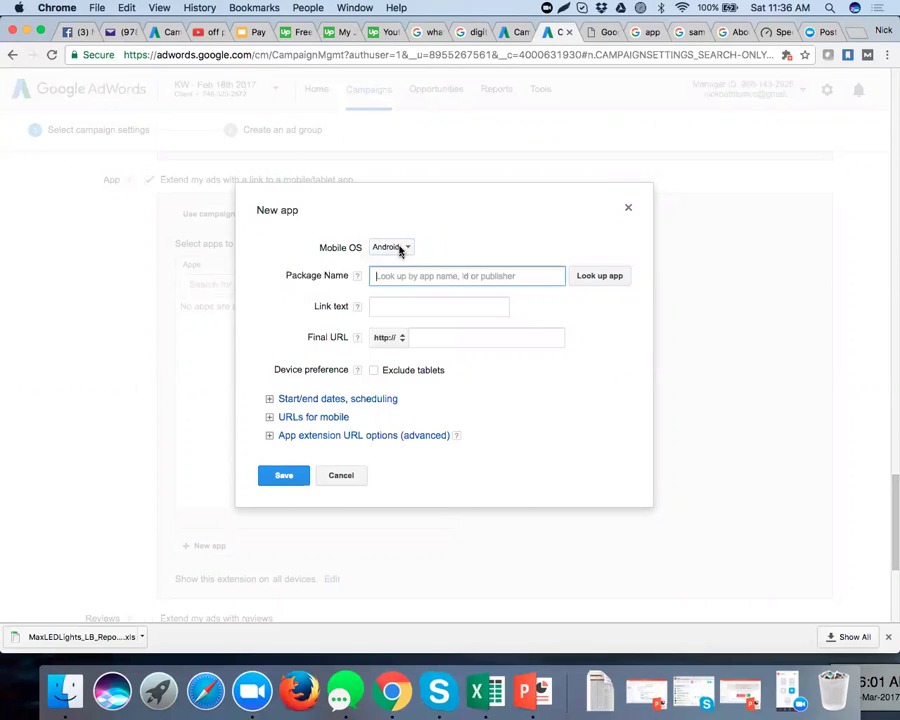
pyautogui.click(402, 246)
pyautogui.click(398, 258)
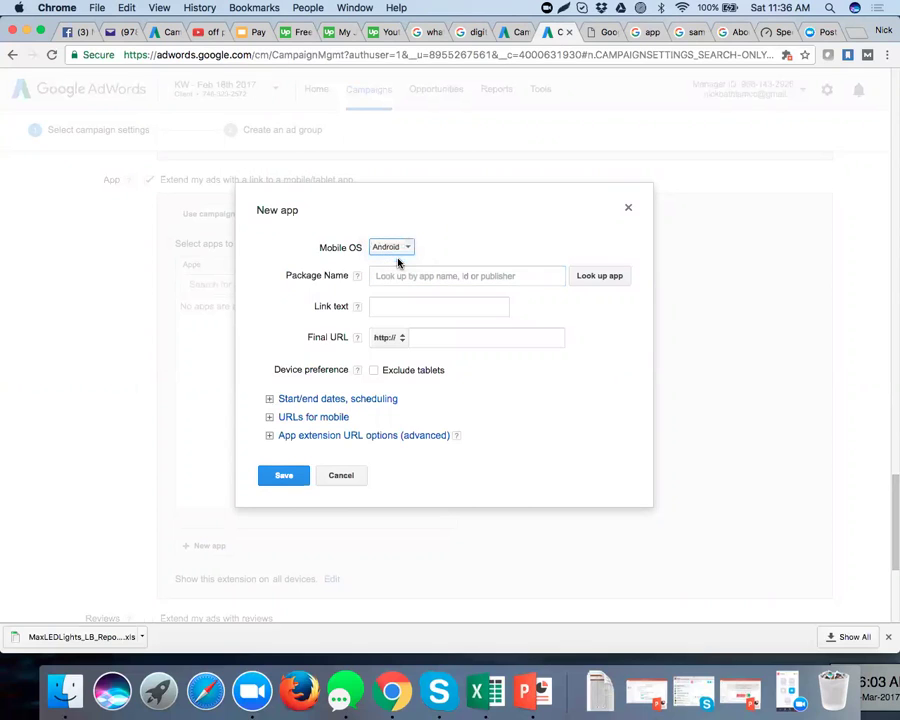
# Try the link text "Digital Marketing" with tablets excluded for the new app, and cancel the entry.
pyautogui.click(398, 307)
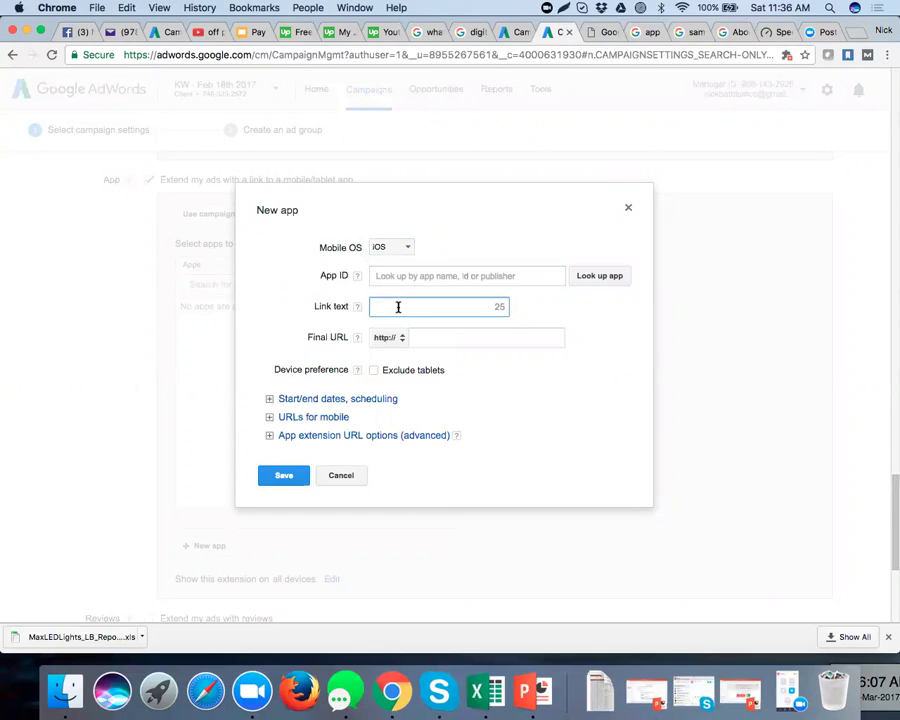
pyautogui.write('Digital Marketing')
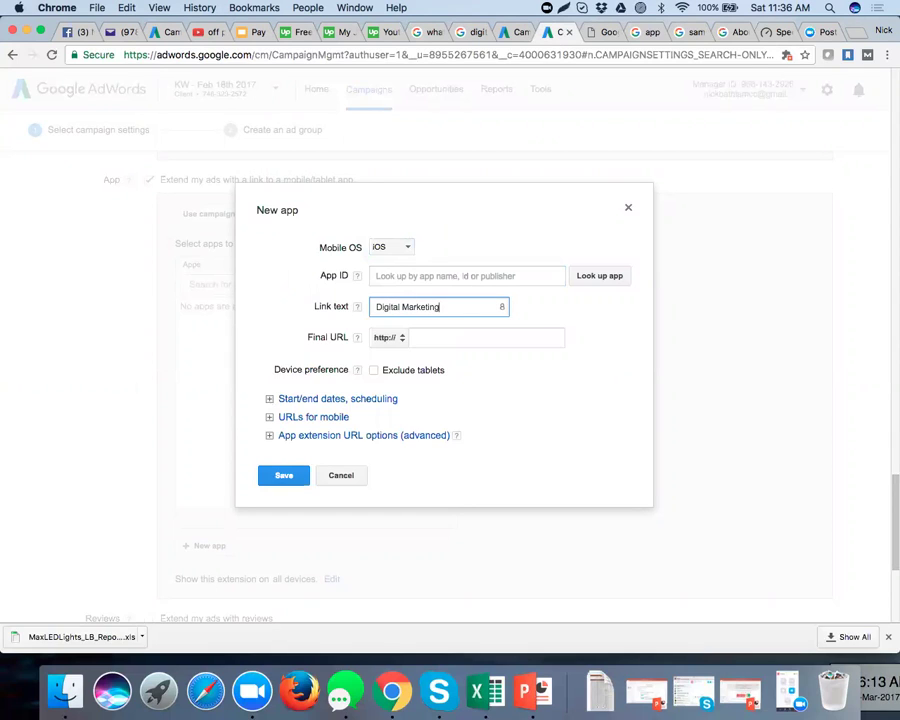
pyautogui.click(423, 339)
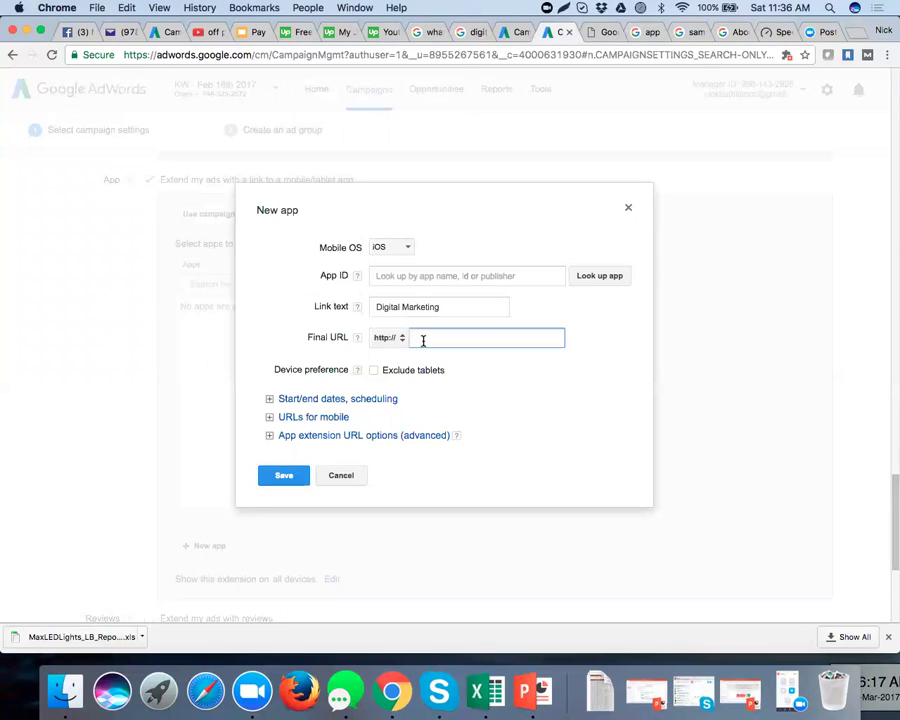
pyautogui.click(375, 371)
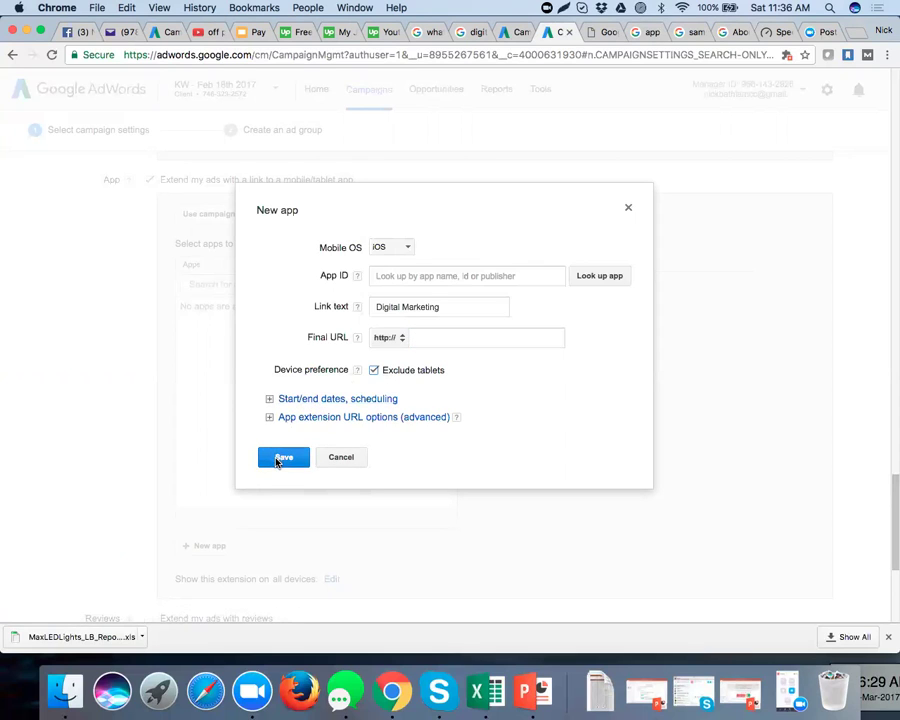
pyautogui.click(343, 457)
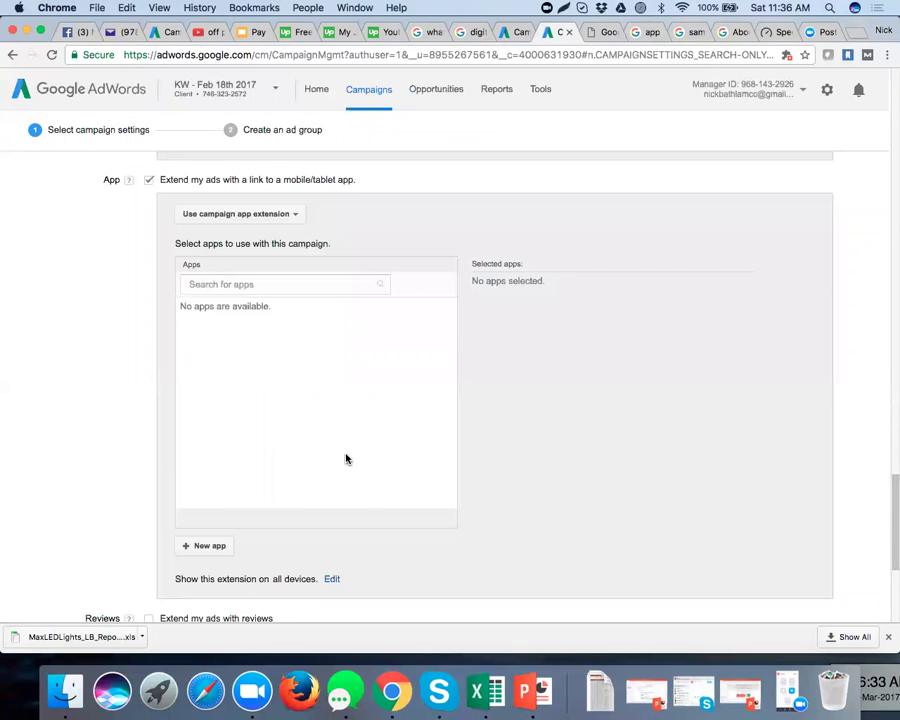
pyautogui.scroll(5, 141, 392)
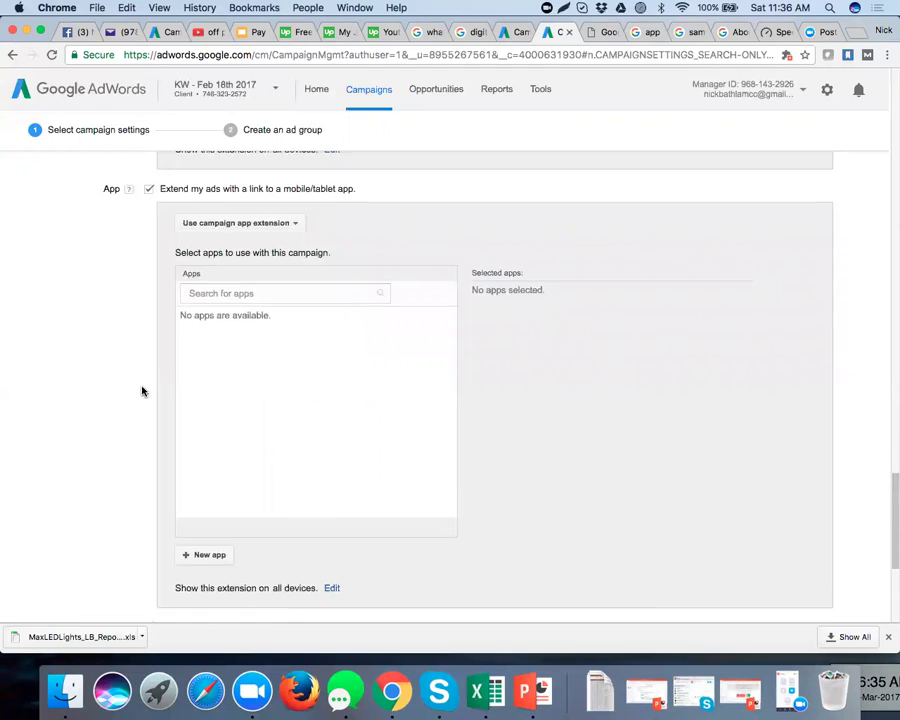
pyautogui.scroll(5, 141, 392)
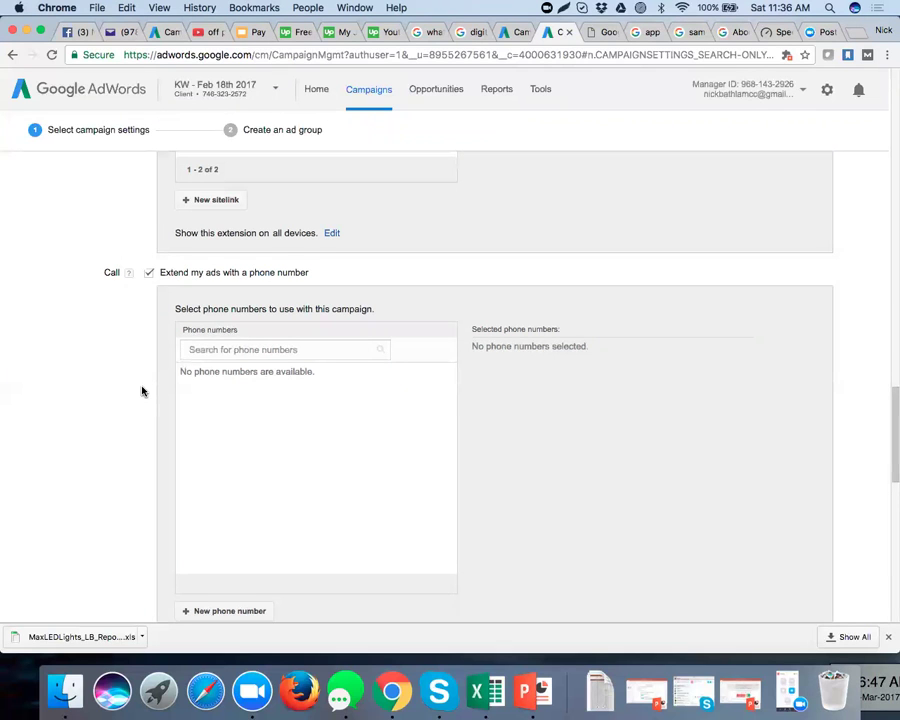
pyautogui.scroll(-10, 142, 391)
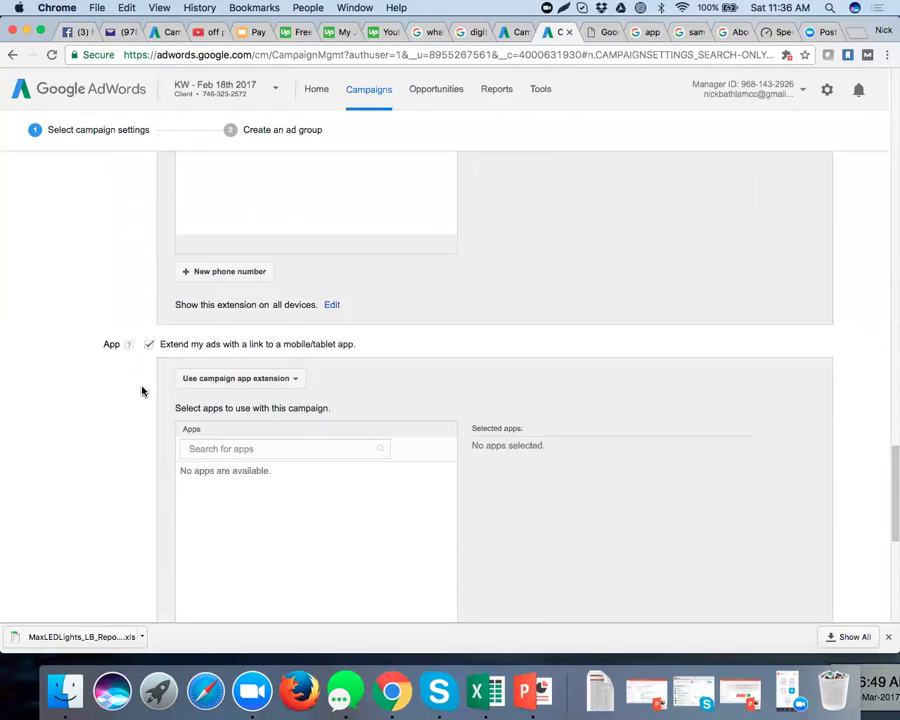
# Enable the reviews extension that extends the campaign's ads with reviews.
pyautogui.scroll(-3, 142, 391)
pyautogui.scroll(-3, 142, 391)
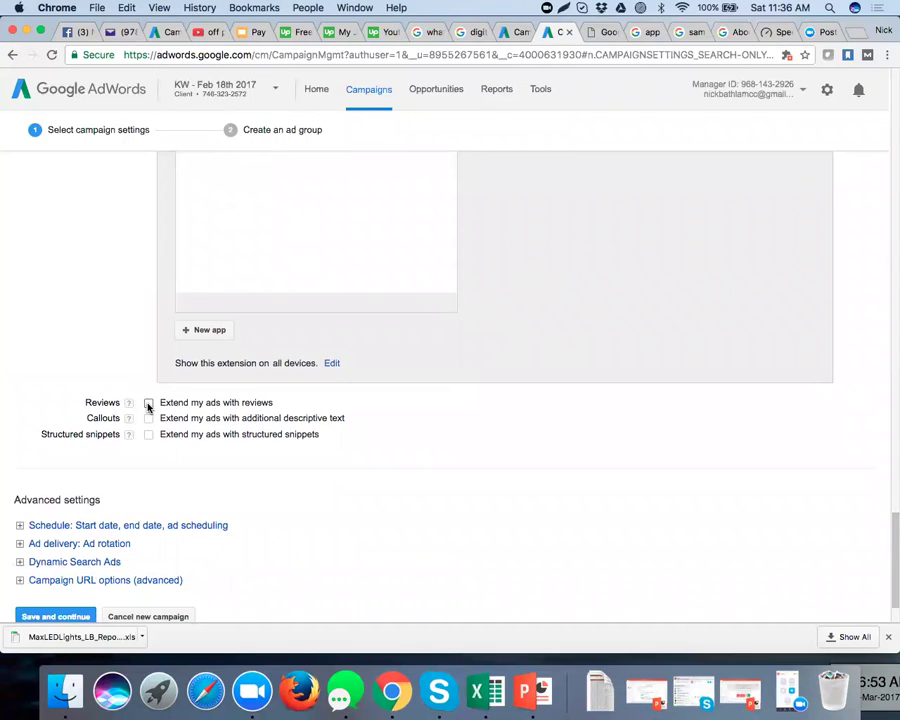
pyautogui.click(148, 403)
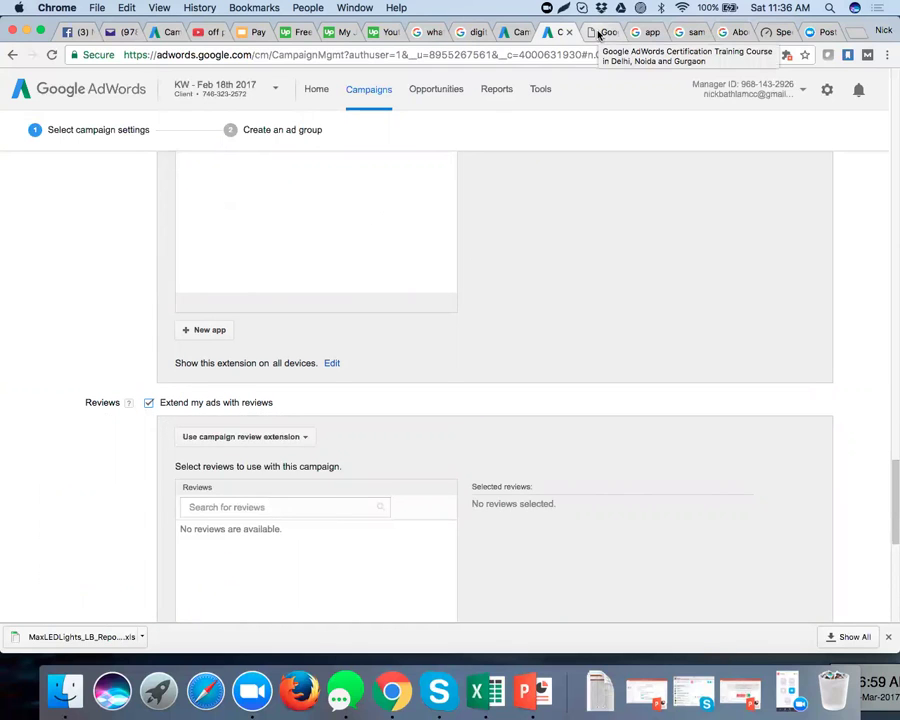
# Search Google Images for "review extension" and enlarge the BrighterBlooms.com ad example.
pyautogui.click(599, 33)
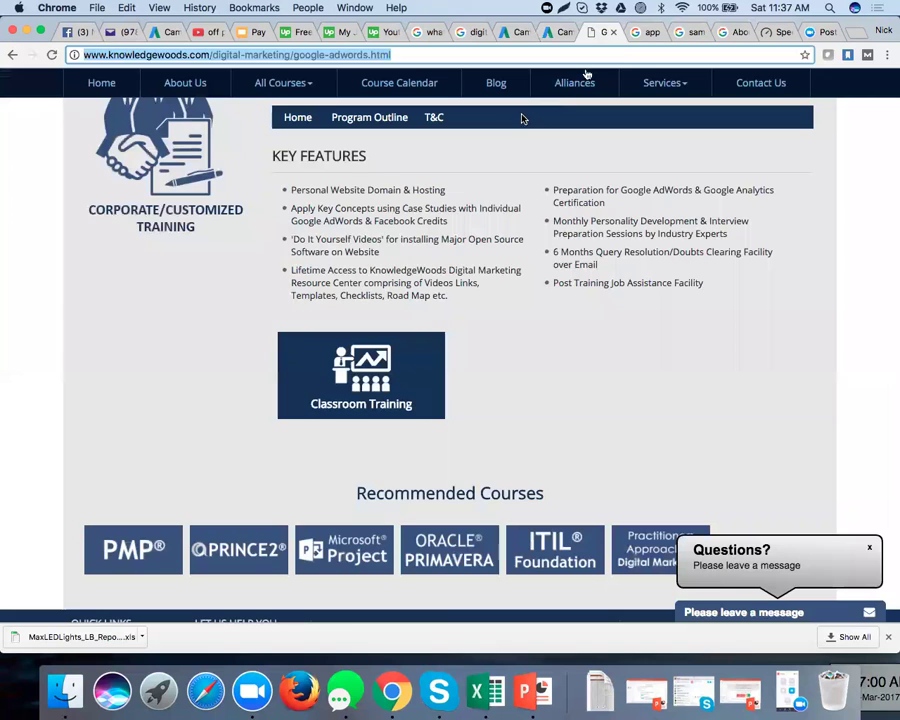
pyautogui.click(640, 32)
pyautogui.scroll(-1, 300, 140)
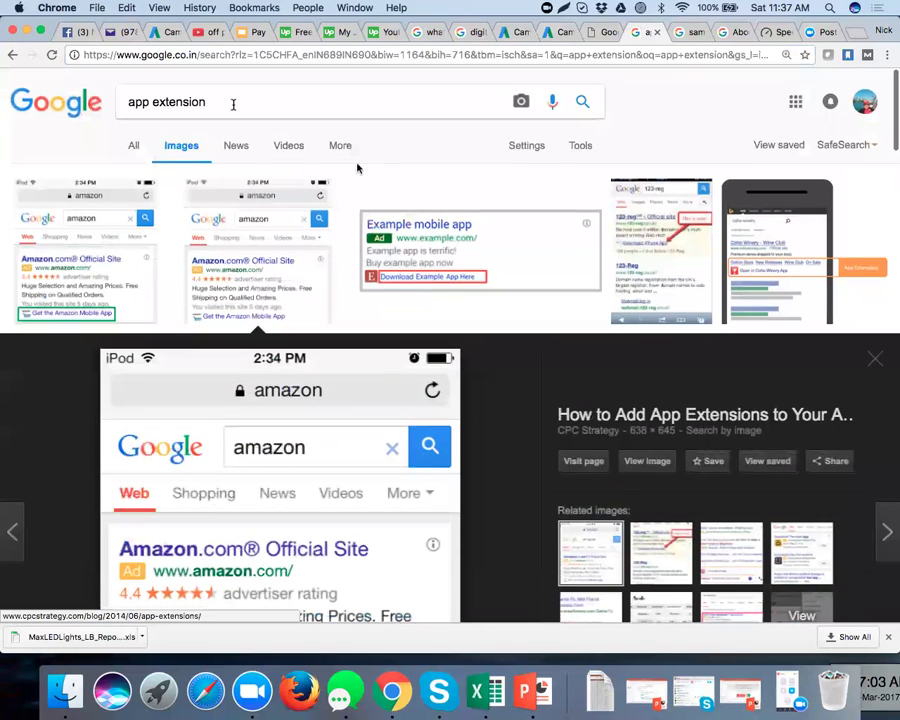
pyautogui.click(148, 101)
pyautogui.doubleClick(131, 101)
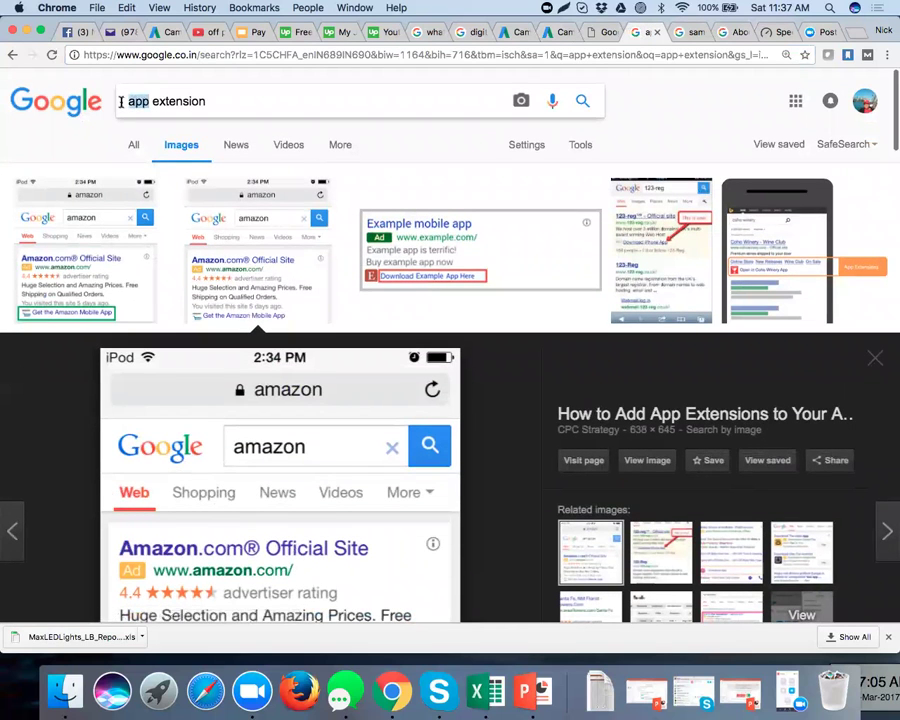
pyautogui.write('review')
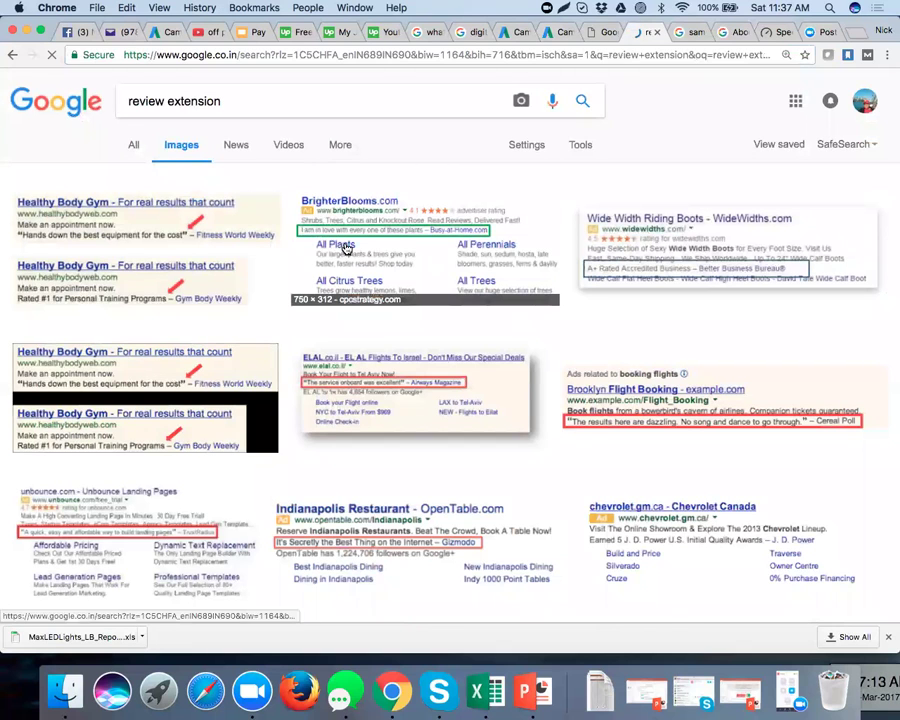
pyautogui.click(345, 248)
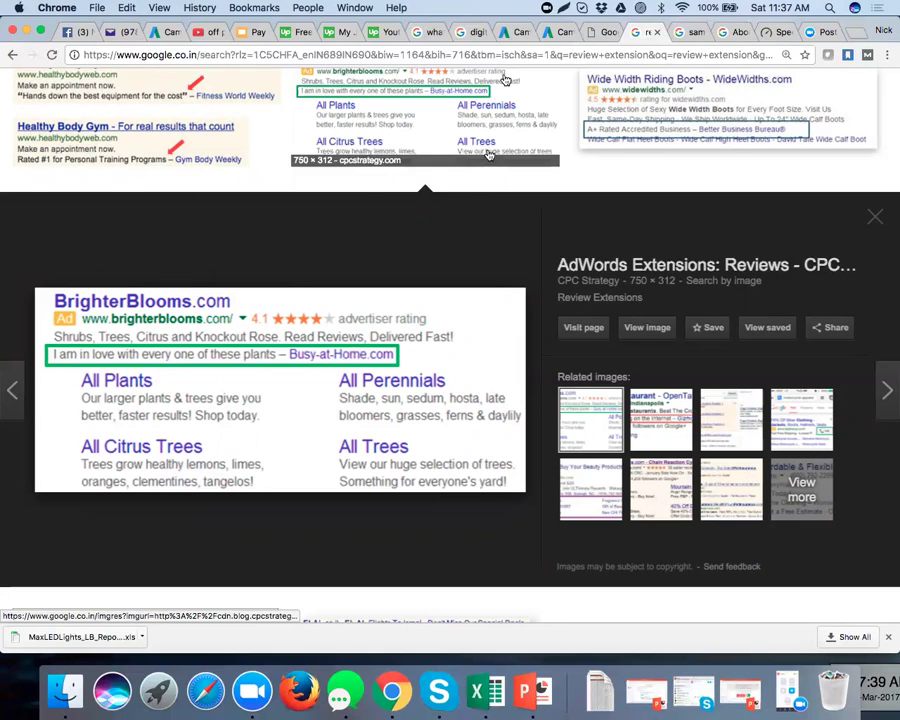
# Return to the AdWords campaign's reviews section and check the choices for using or disabling review extensions.
pyautogui.click(557, 33)
pyautogui.scroll(-3, 344, 276)
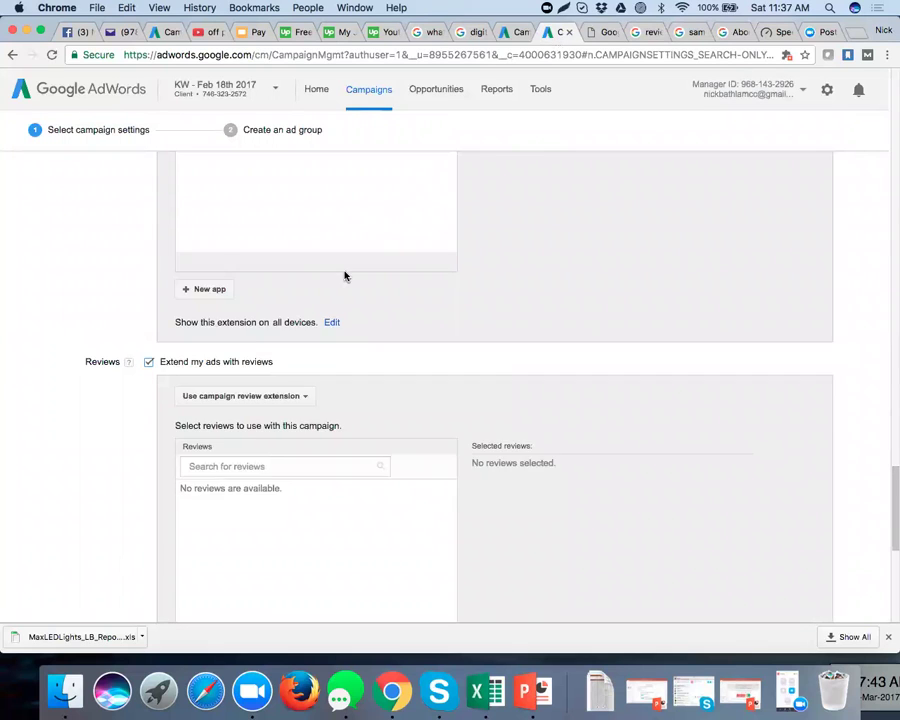
pyautogui.scroll(-2, 344, 276)
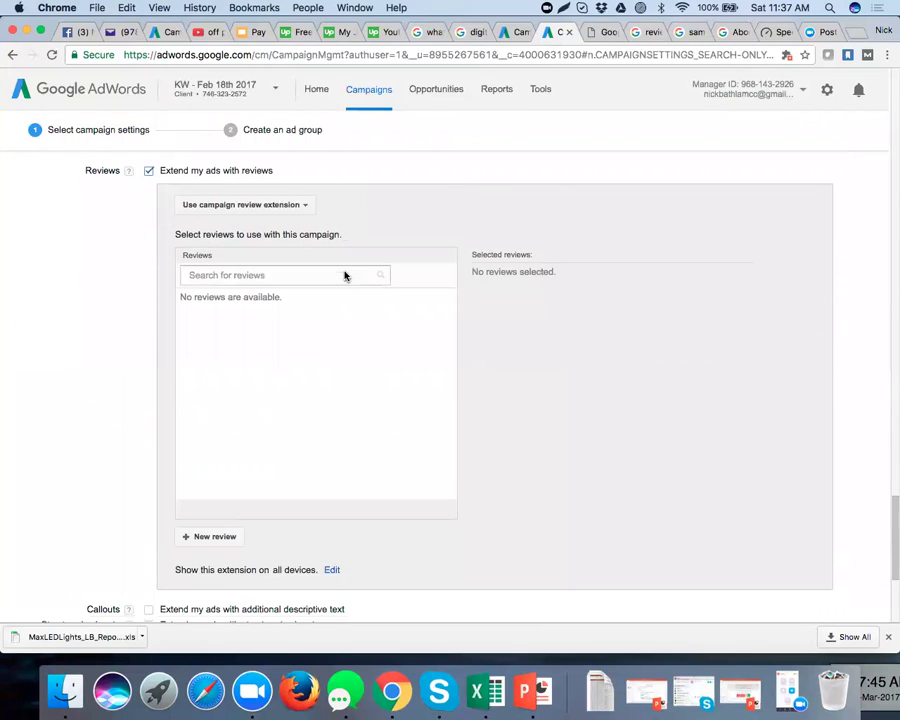
pyautogui.click(290, 207)
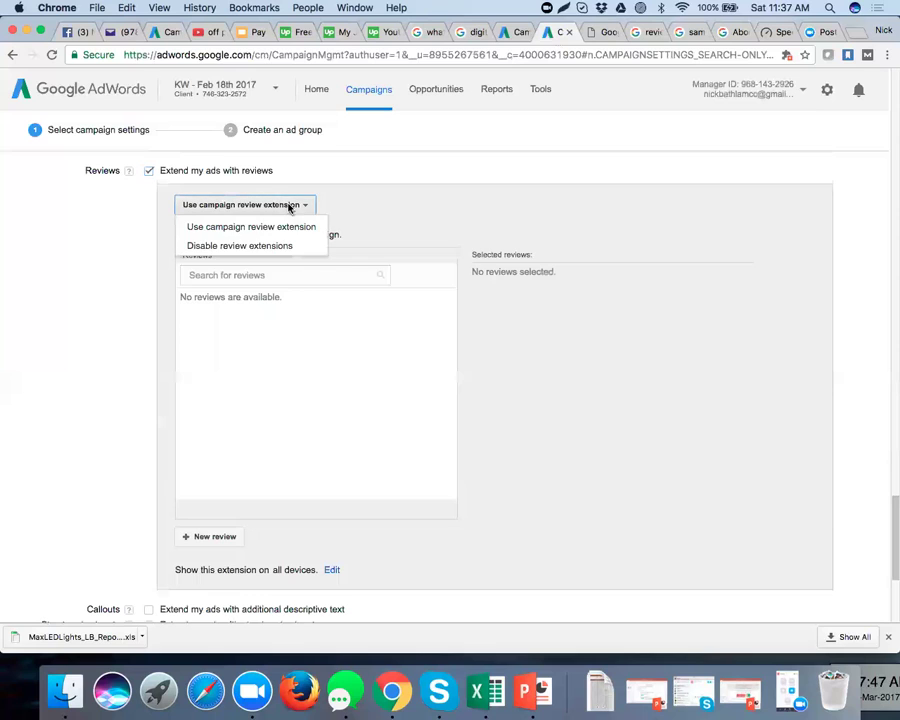
pyautogui.click(364, 202)
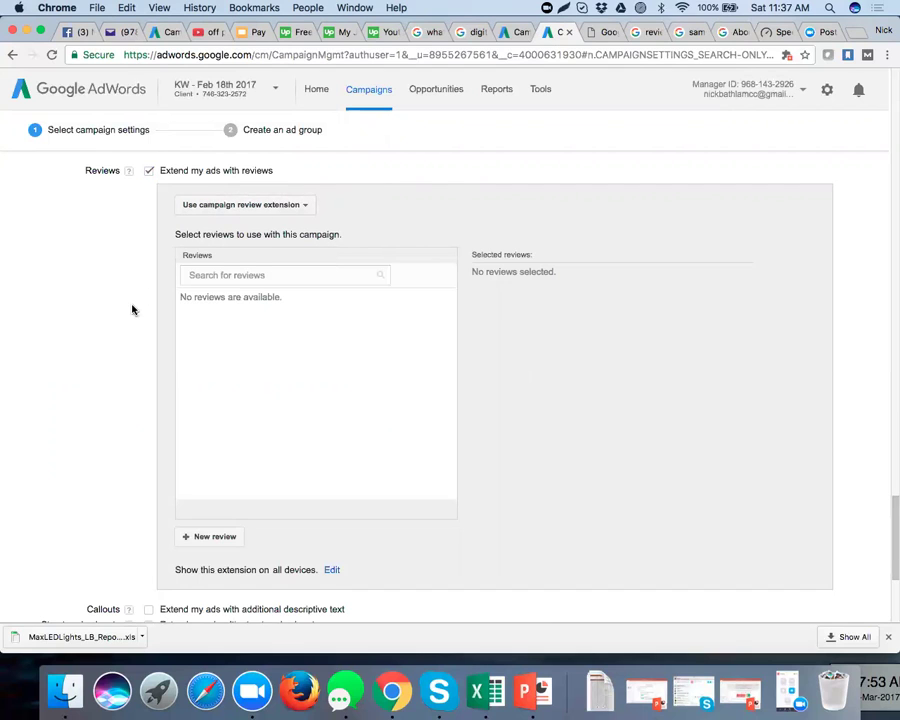
# Start a new review for the campaign and go through its Text and Source fields without filling them in.
pyautogui.scroll(-1, 140, 340)
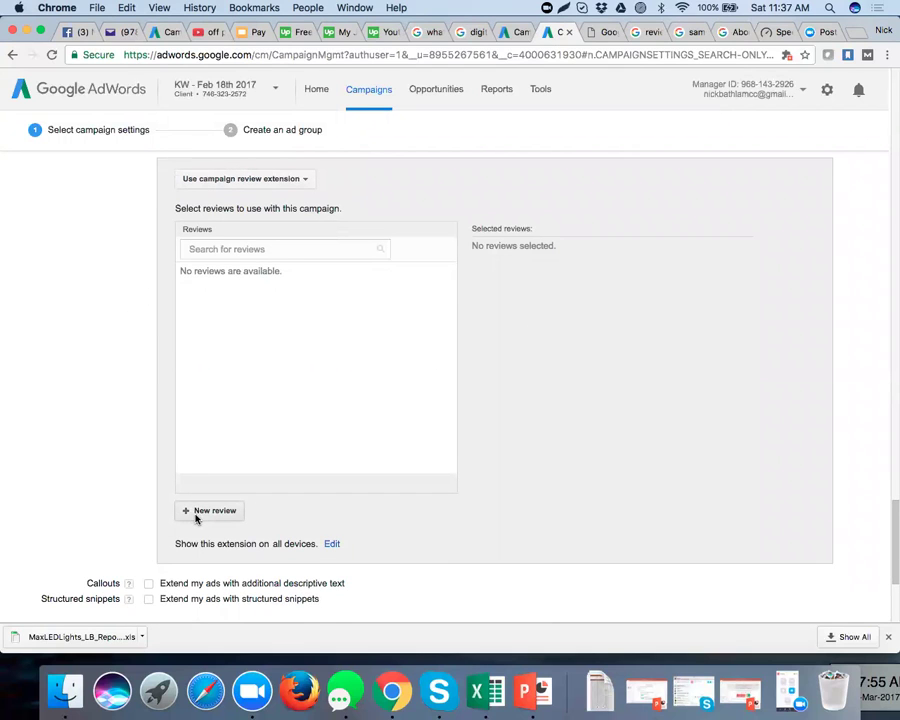
pyautogui.click(208, 511)
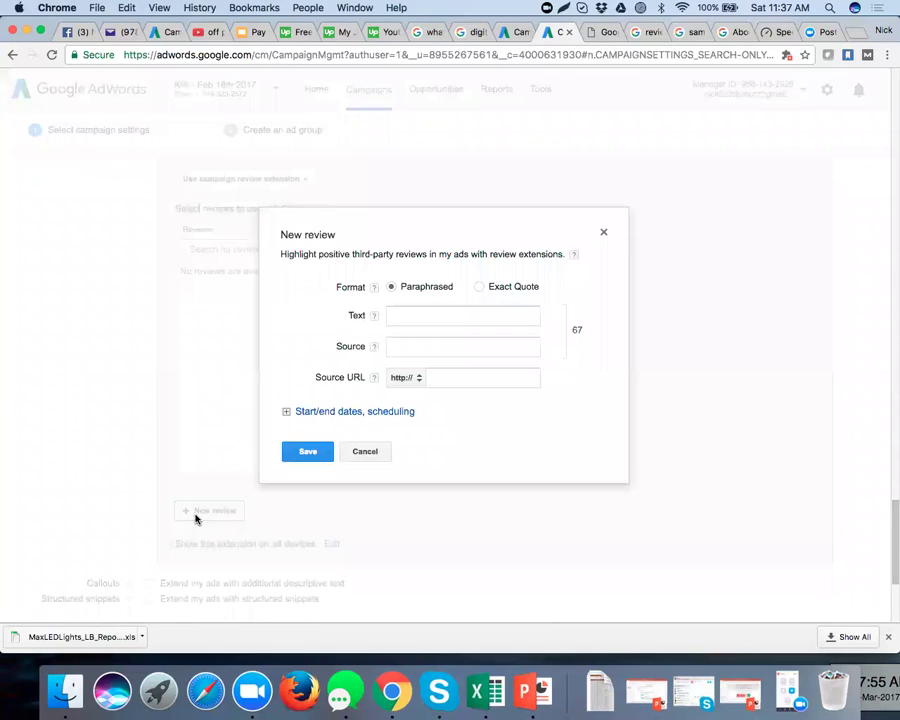
pyautogui.click(409, 318)
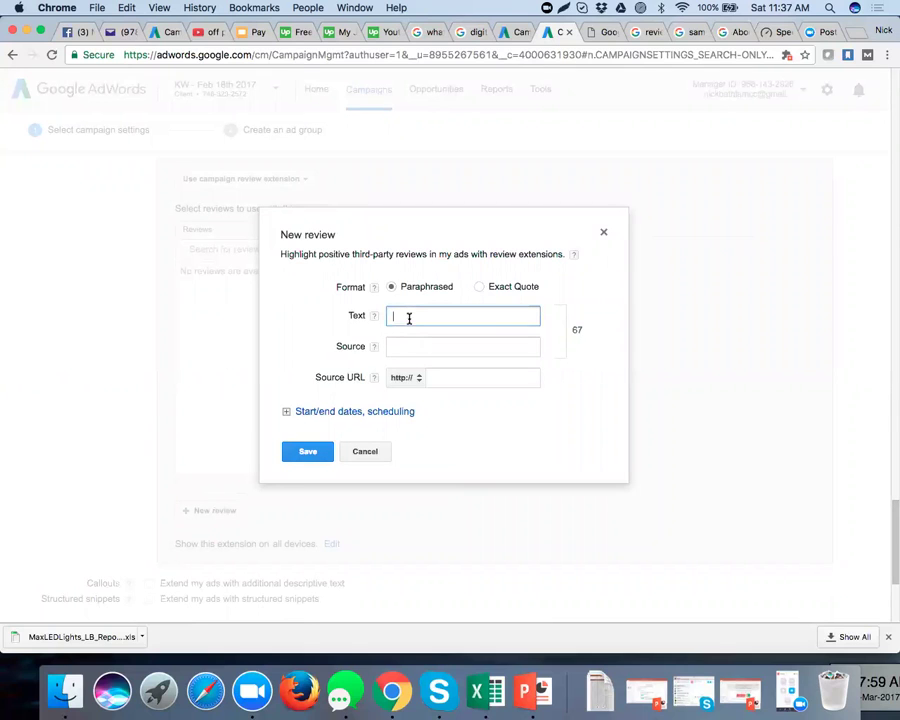
pyautogui.click(409, 342)
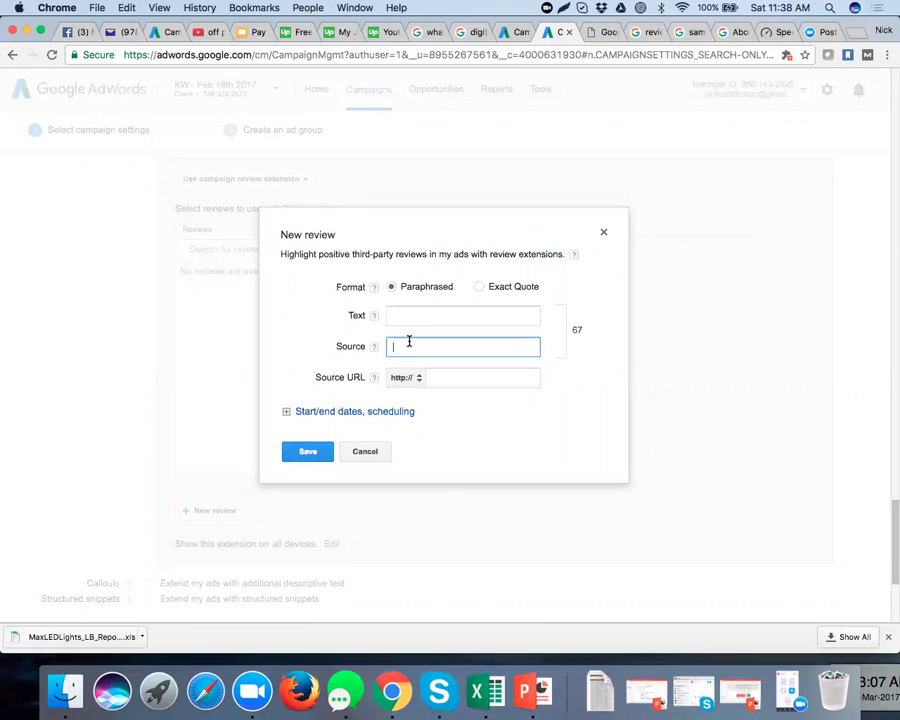
# Open amazon.in in place of the review extension image results.
pyautogui.click(603, 31)
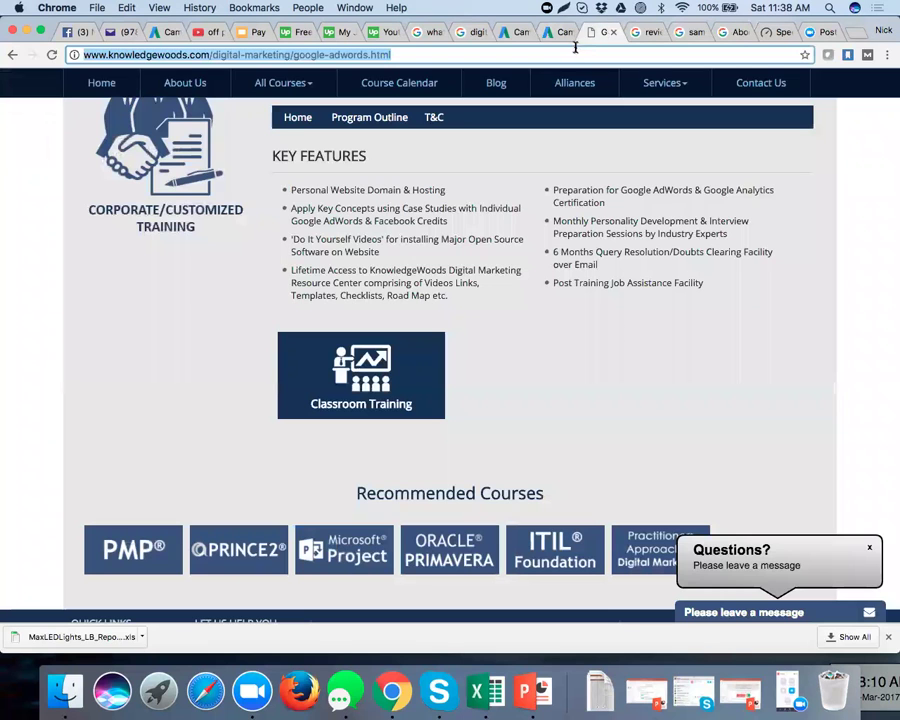
pyautogui.click(650, 33)
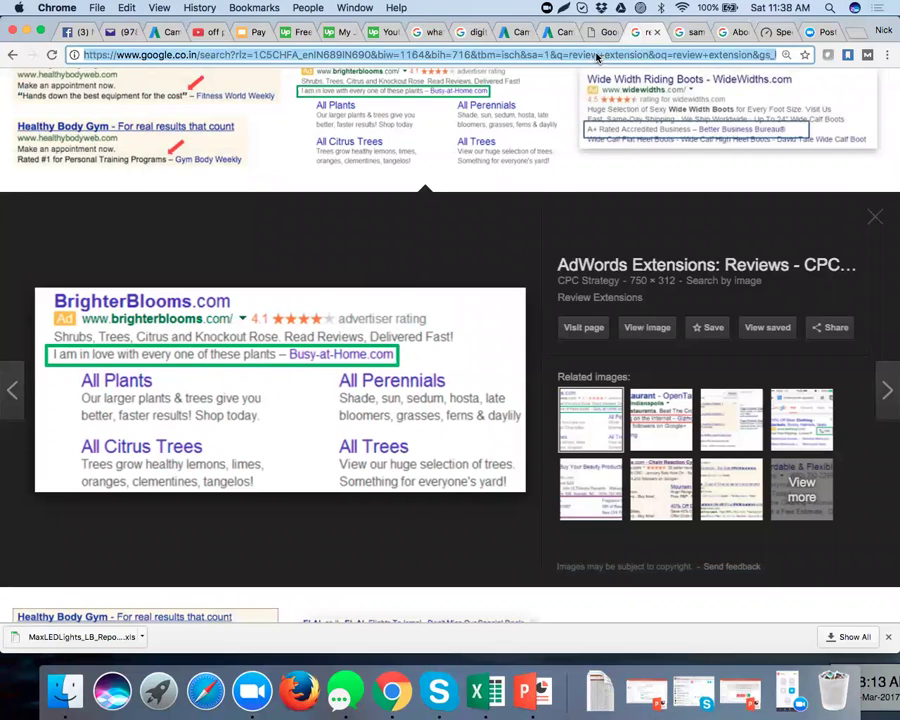
pyautogui.write('amazon.in')
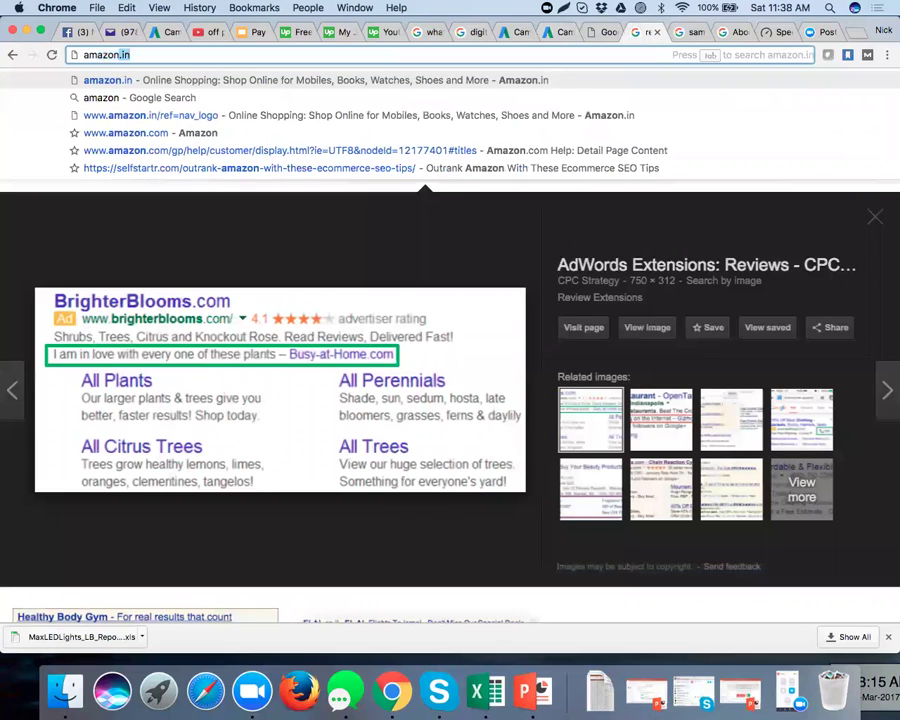
pyautogui.press('Return')
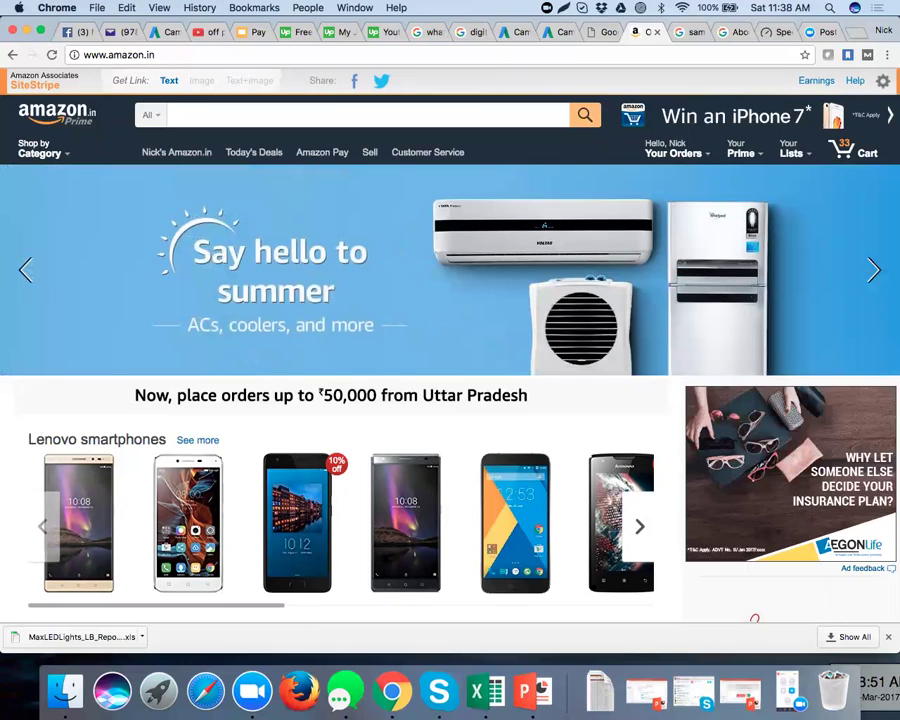
# Open mouthshut.com in a new browser tab and look through the recent reviews and activities on its homepage.
pyautogui.click(856, 33)
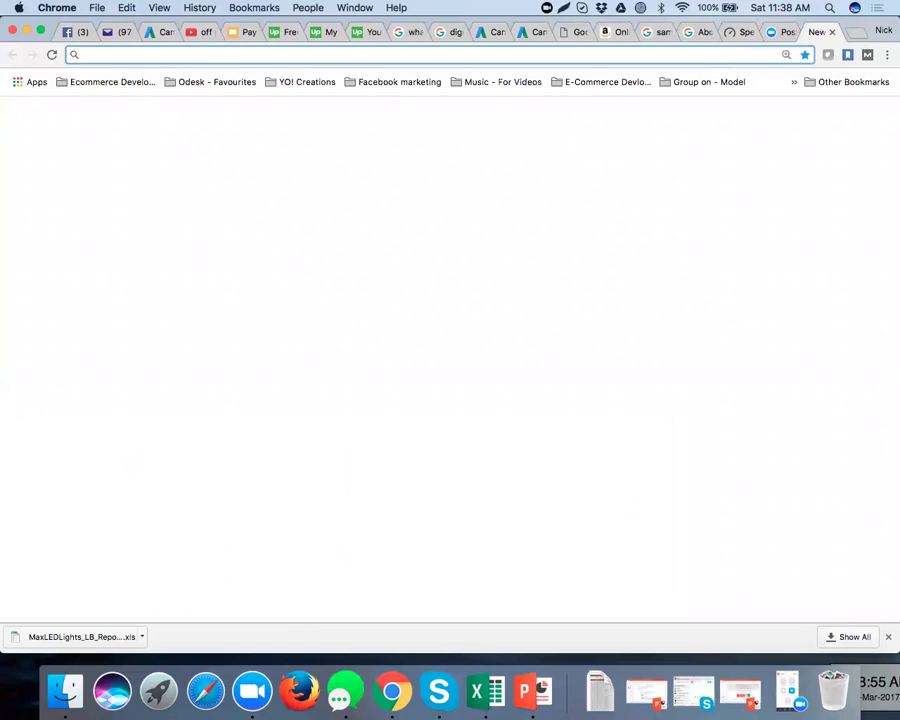
pyautogui.write('mouthshut.c')
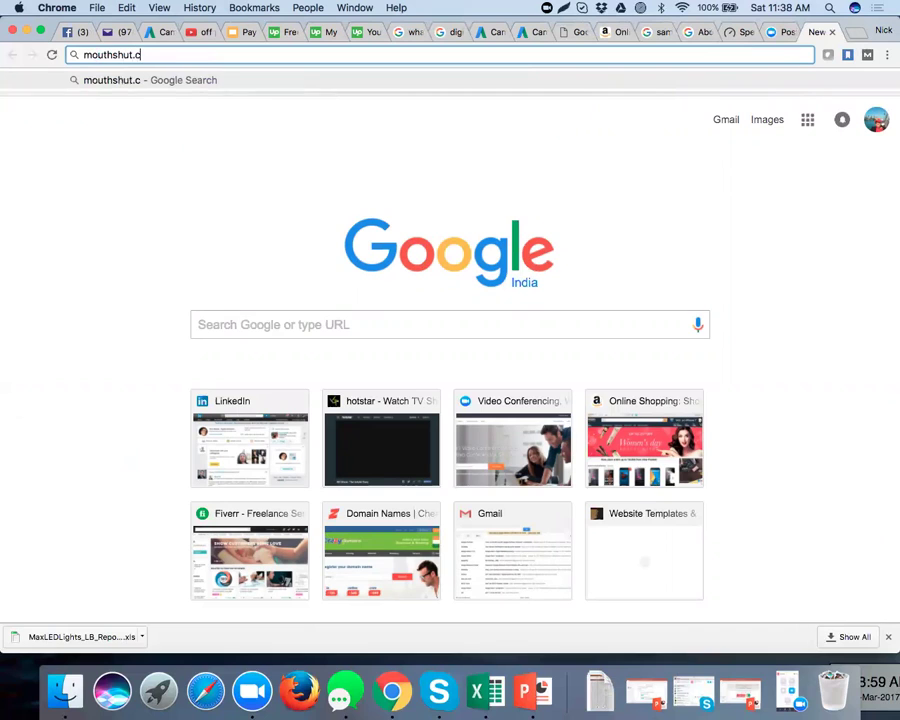
pyautogui.write('om')
pyautogui.press('Return')
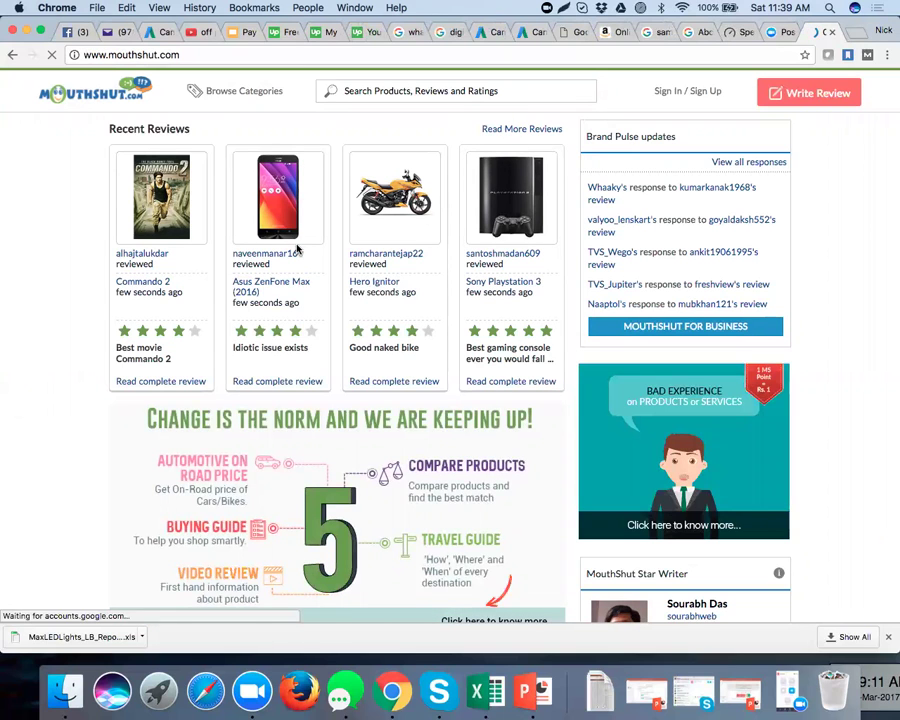
pyautogui.scroll(-5, 81, 314)
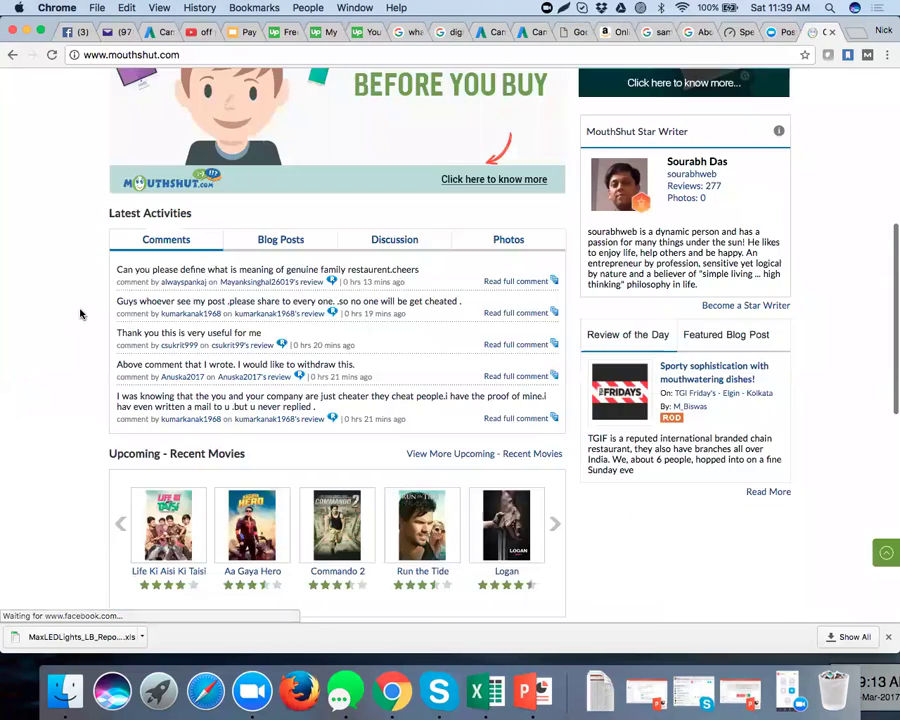
pyautogui.scroll(-3, 81, 314)
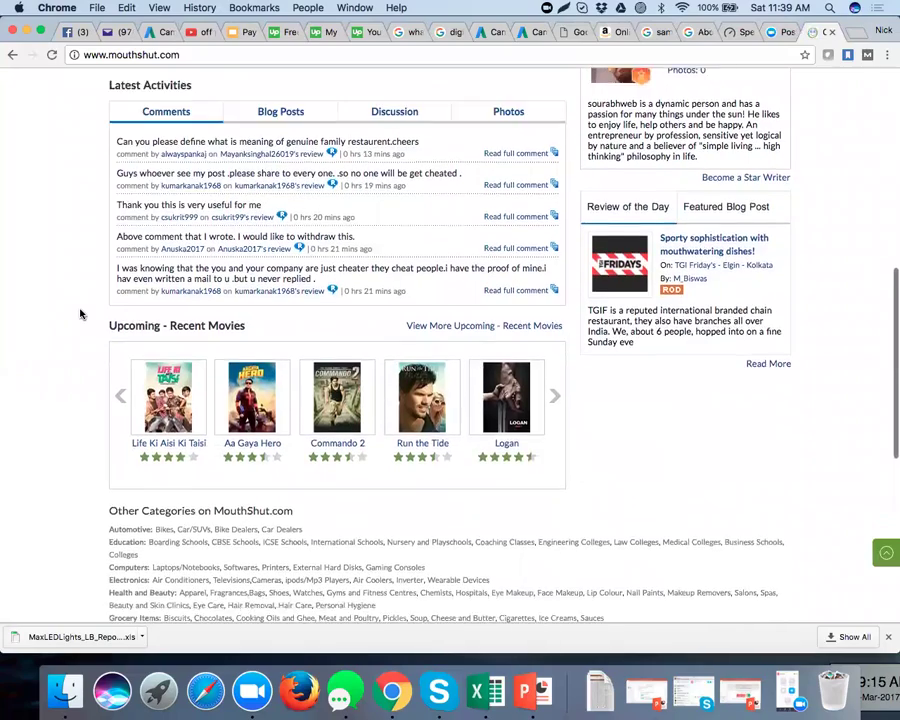
pyautogui.scroll(-6, 81, 314)
pyautogui.scroll(10, 81, 314)
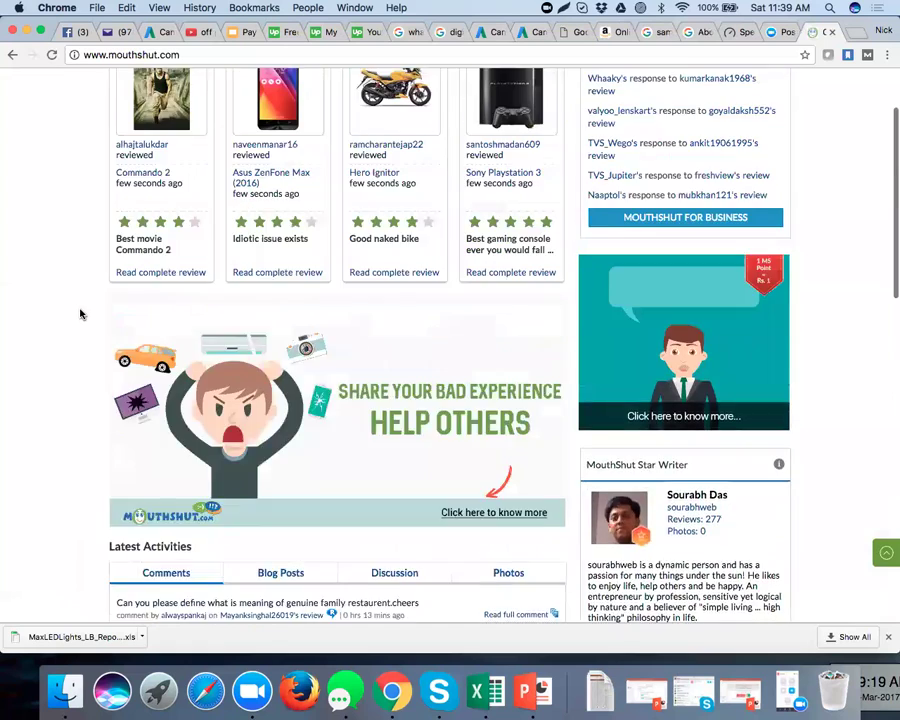
pyautogui.scroll(2, 81, 314)
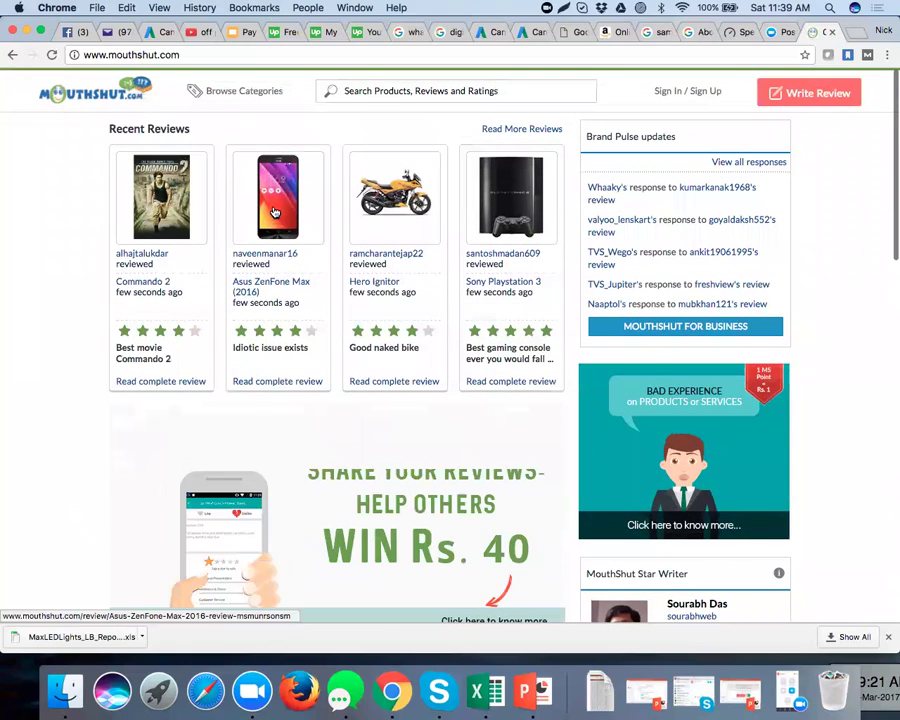
# Open the recent Asus ZenFone Max (2016) review and read through it and the other reviews of the phone.
pyautogui.click(275, 212)
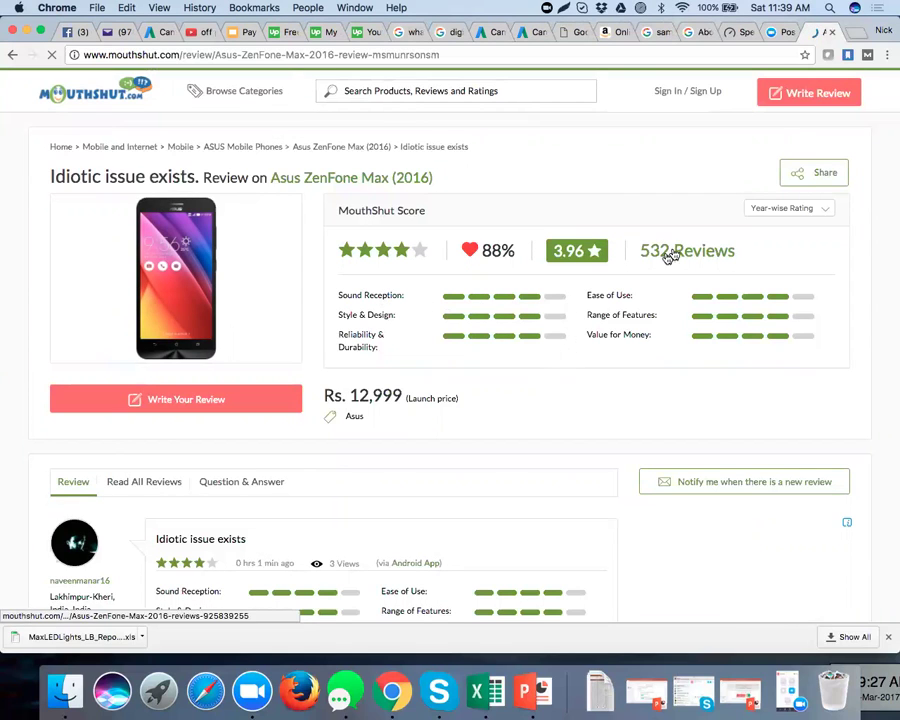
pyautogui.scroll(-3, 537, 362)
pyautogui.scroll(-6, 537, 362)
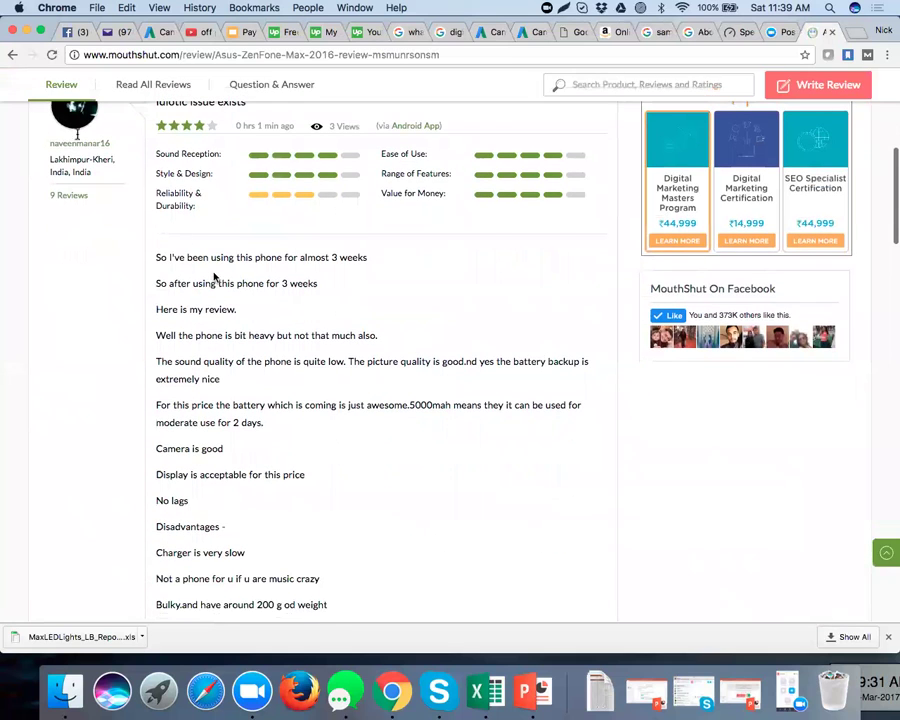
pyautogui.scroll(-6, 215, 260)
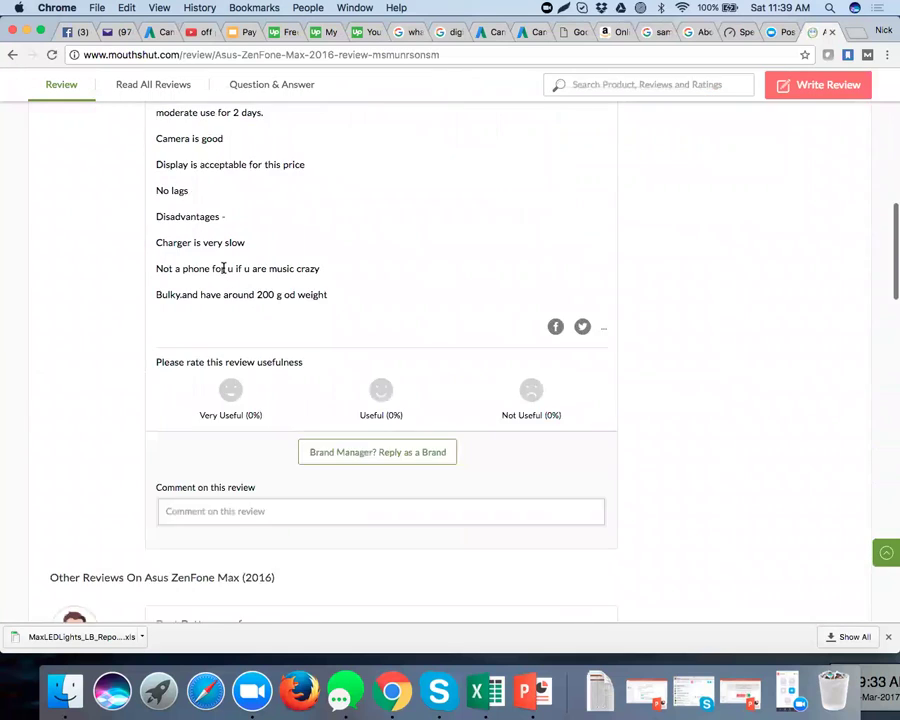
pyautogui.scroll(-4, 223, 268)
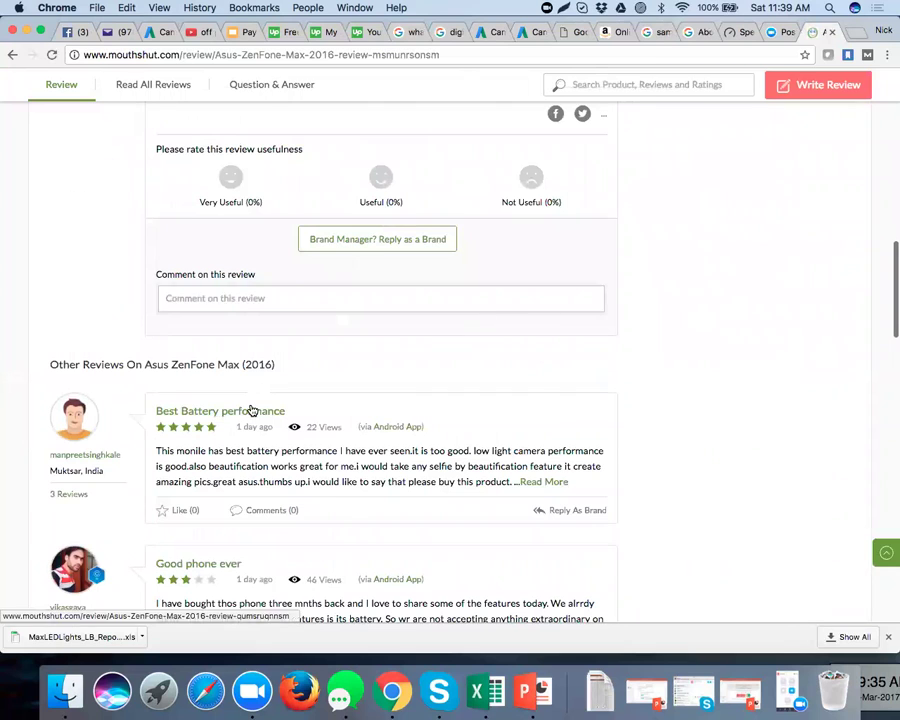
pyautogui.scroll(-4, 251, 408)
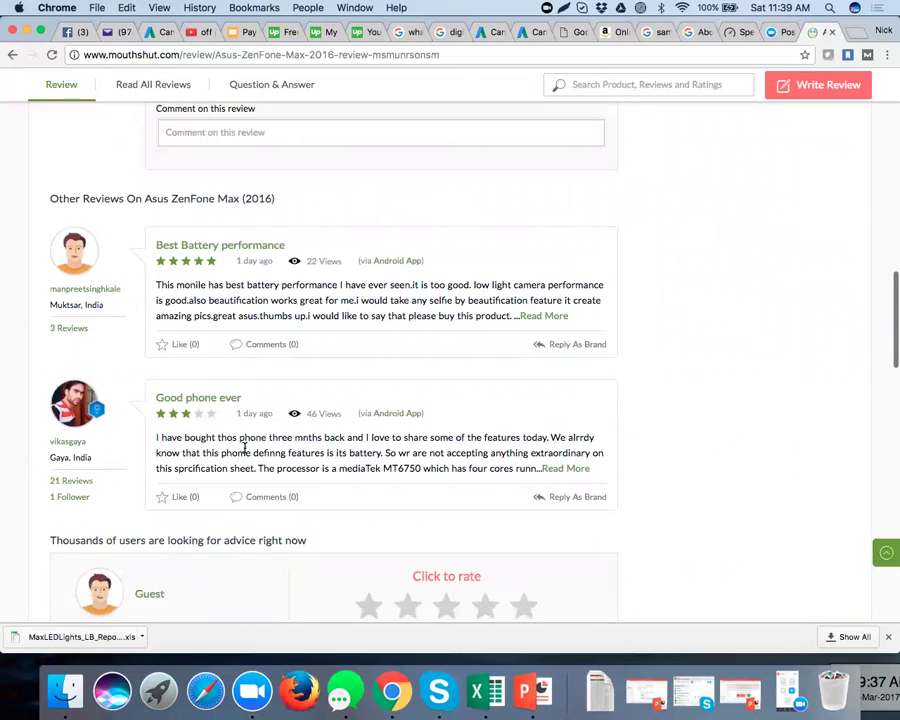
pyautogui.scroll(-5, 244, 448)
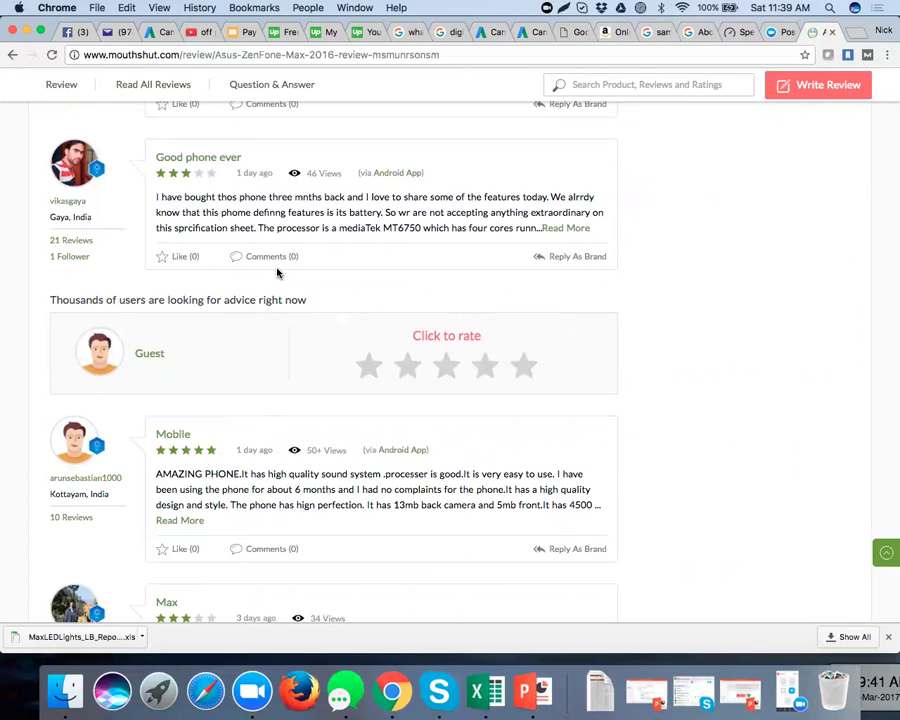
pyautogui.scroll(3, 378, 222)
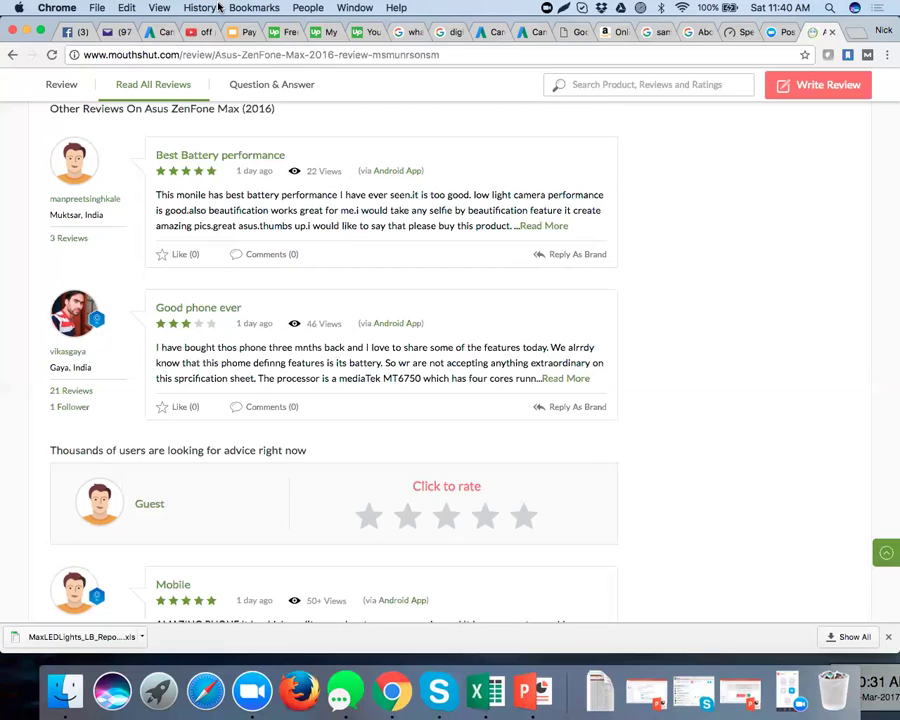
# Open google.com in place of the AdWords Help page on sitelink extensions and search for "restaurants near me".
pyautogui.click(697, 32)
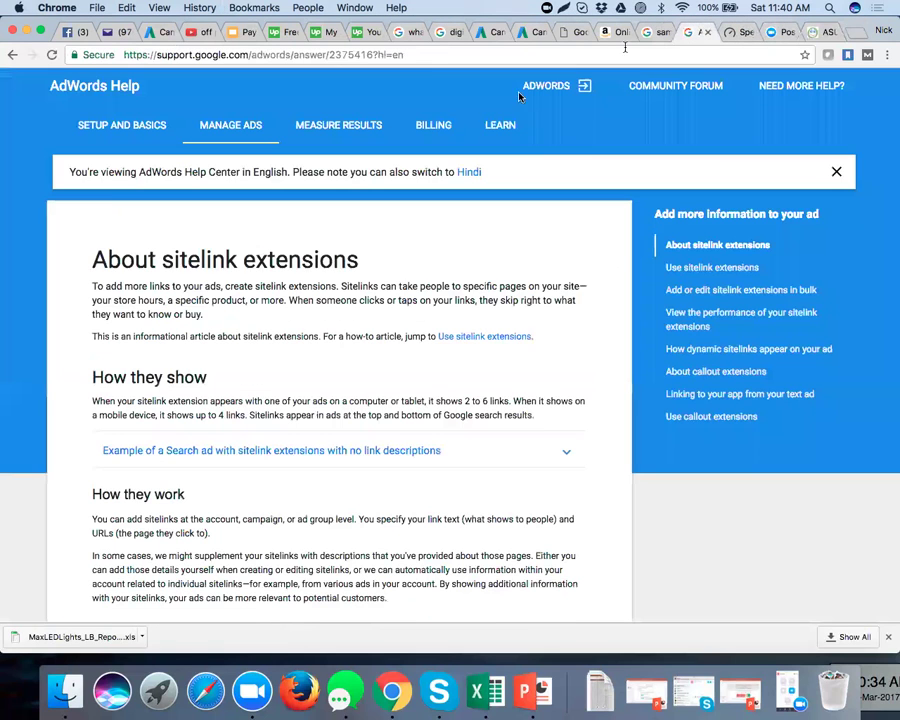
pyautogui.click(580, 56)
pyautogui.write('google.com')
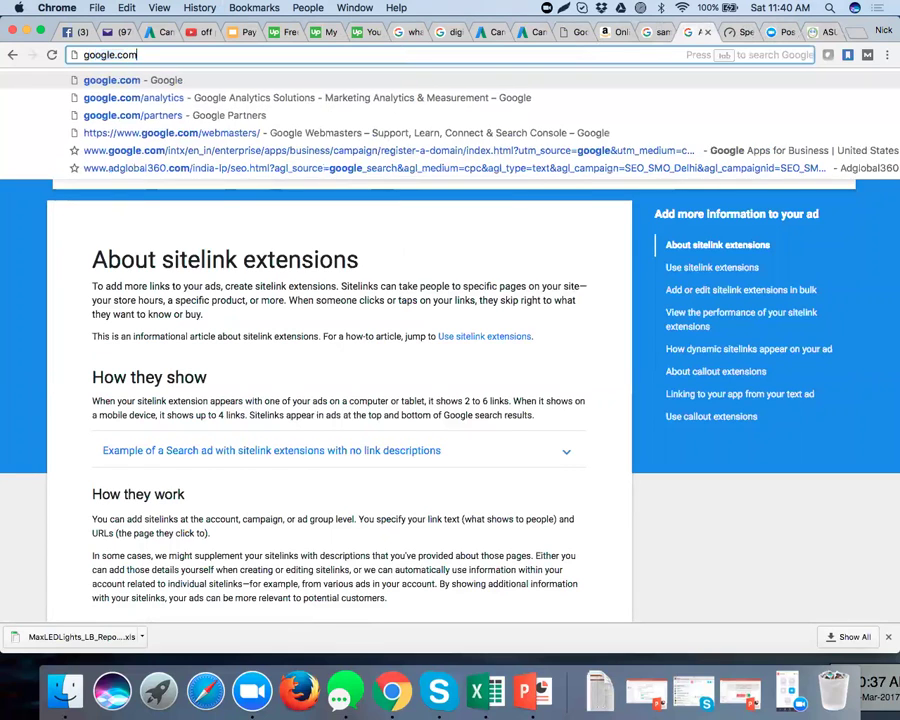
pyautogui.press('Return')
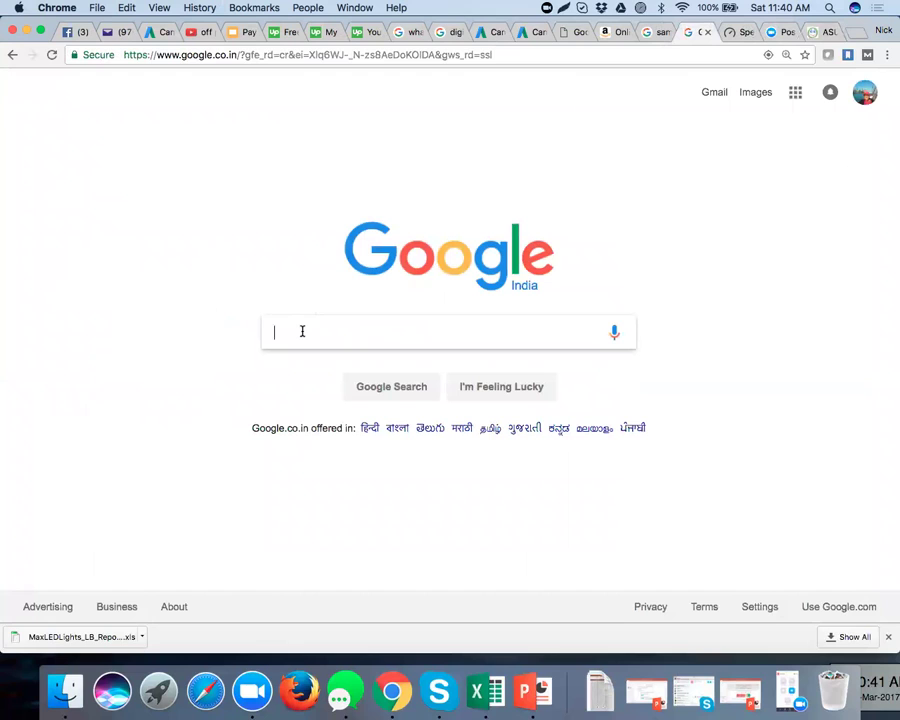
pyautogui.write('resta')
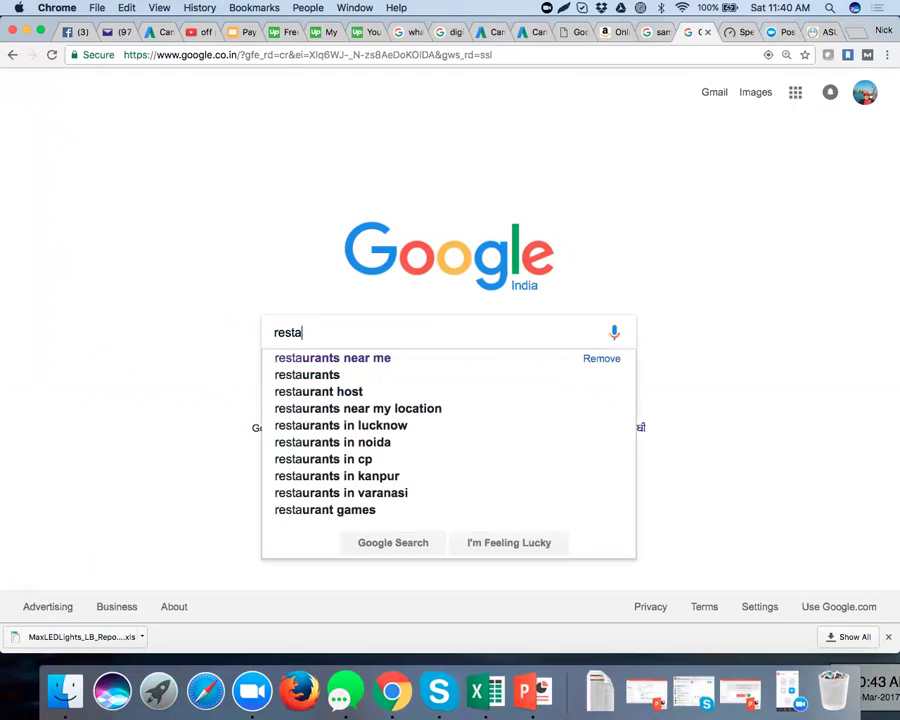
pyautogui.press('Down')
pyautogui.press('Return')
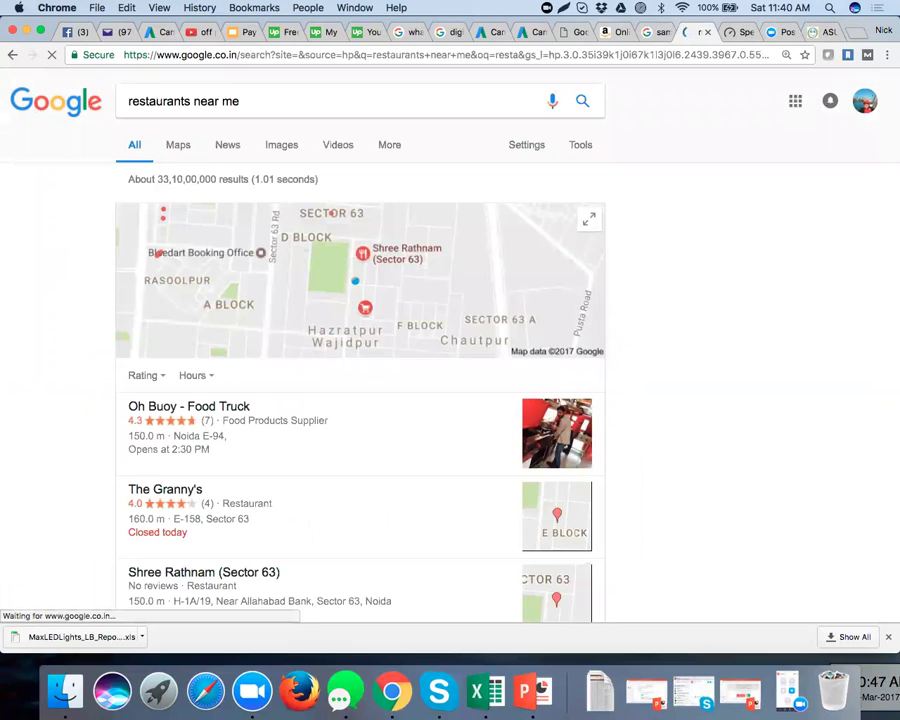
# Look through the restaurant search results, from the map and local listings down to the related searches.
pyautogui.scroll(-2, 64, 398)
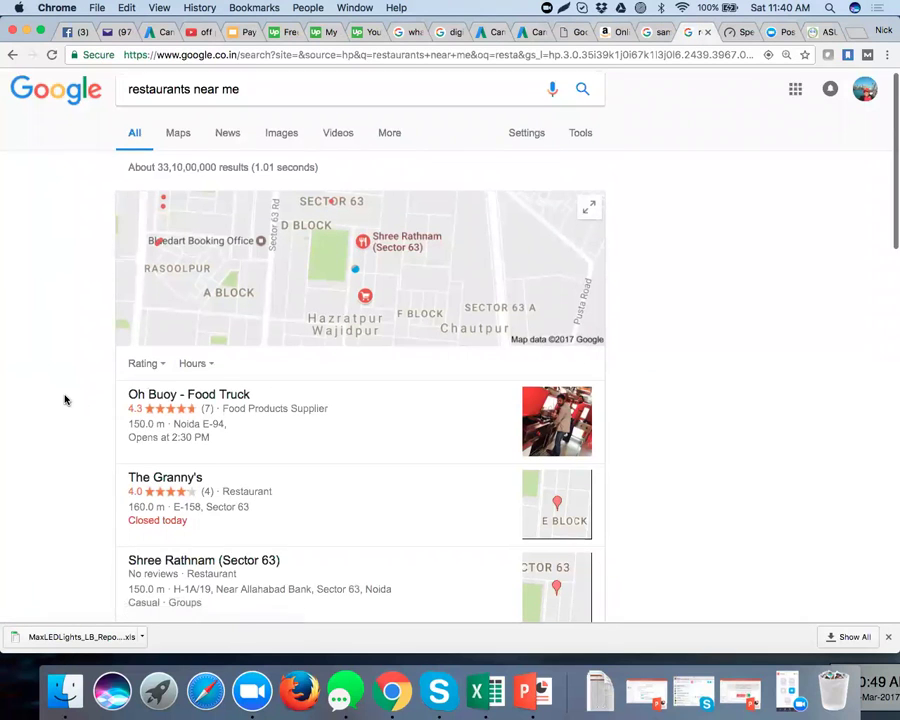
pyautogui.scroll(2, 64, 398)
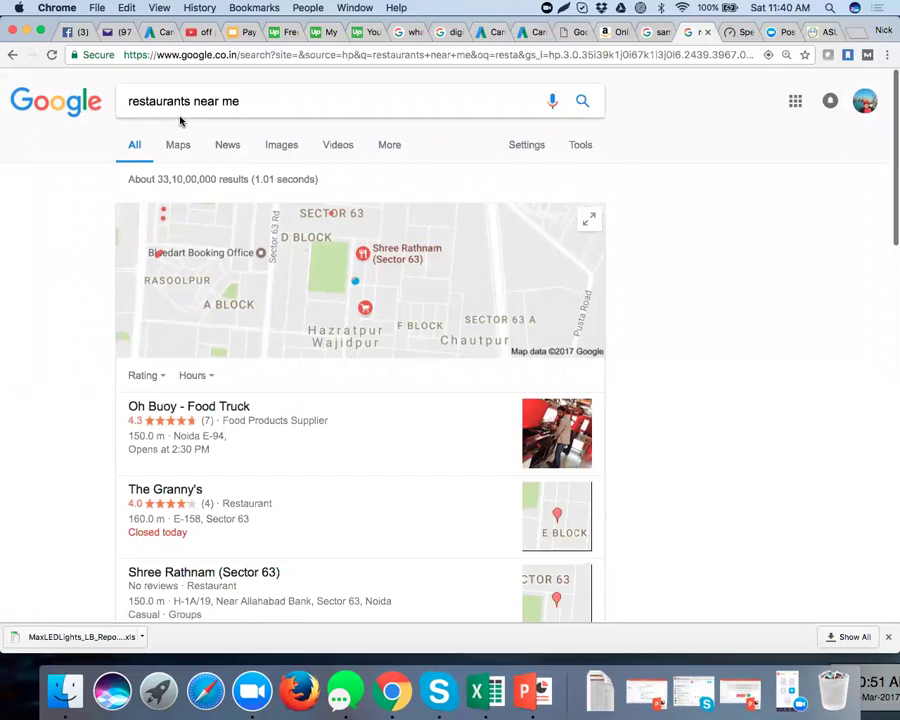
pyautogui.scroll(-5, 55, 362)
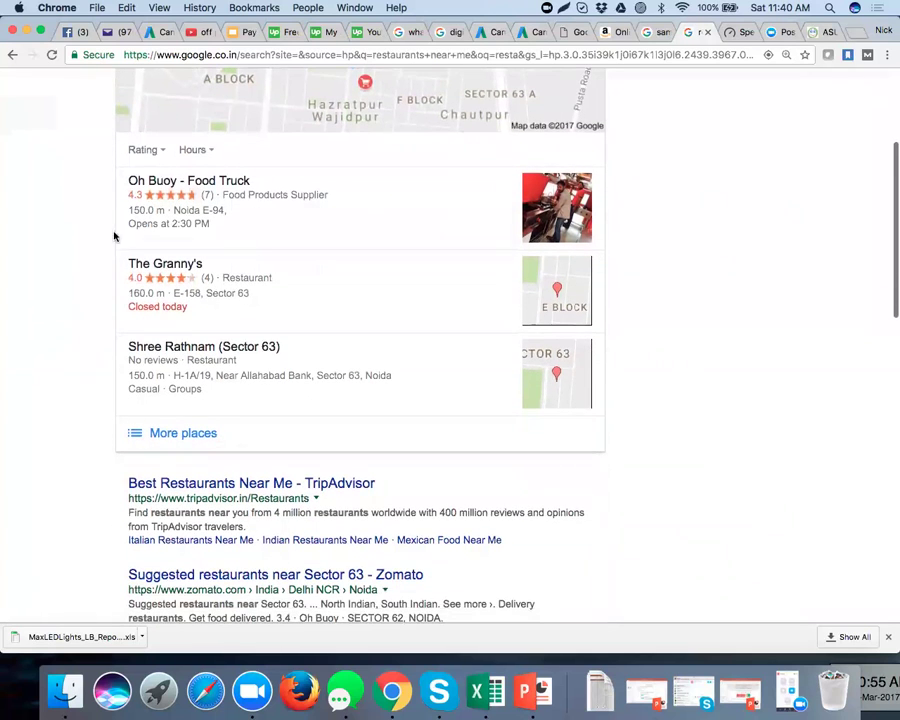
pyautogui.scroll(-1, 279, 506)
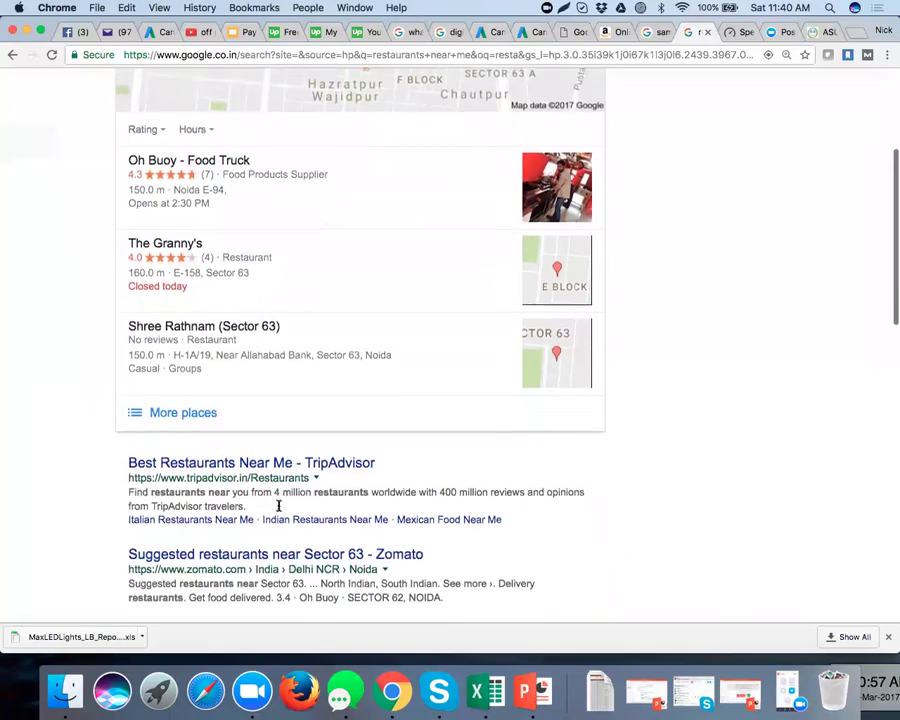
pyautogui.scroll(-3, 279, 506)
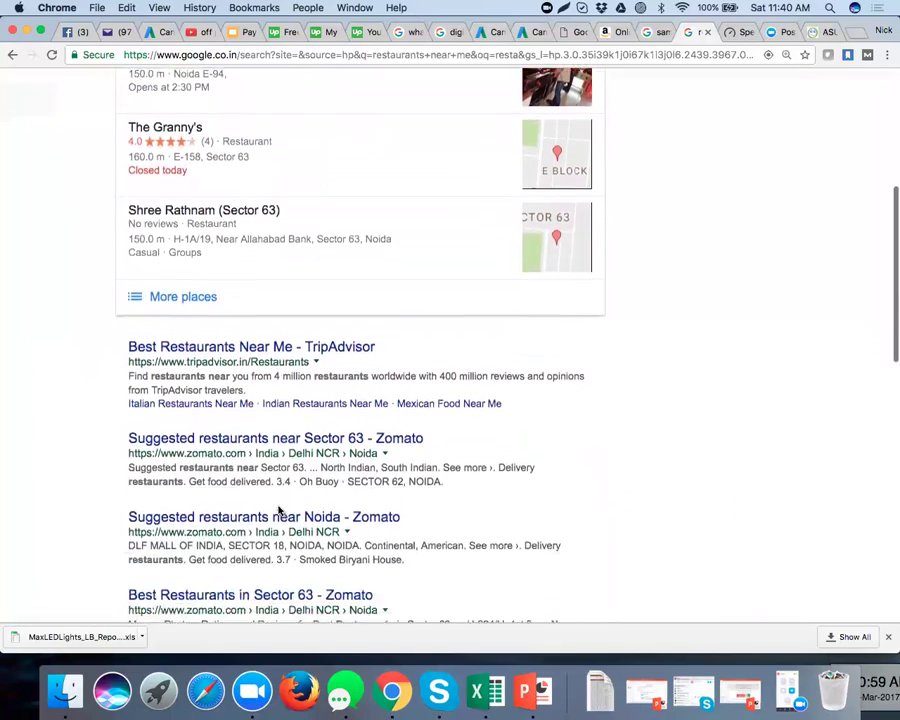
pyautogui.scroll(-20, 279, 506)
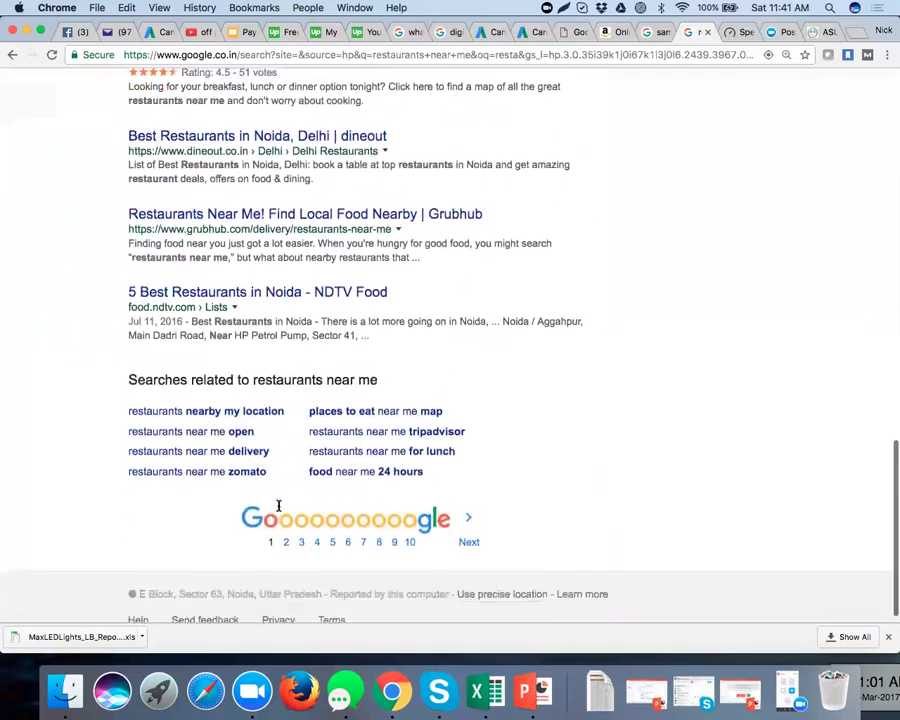
pyautogui.hscroll(-5, 279, 506)
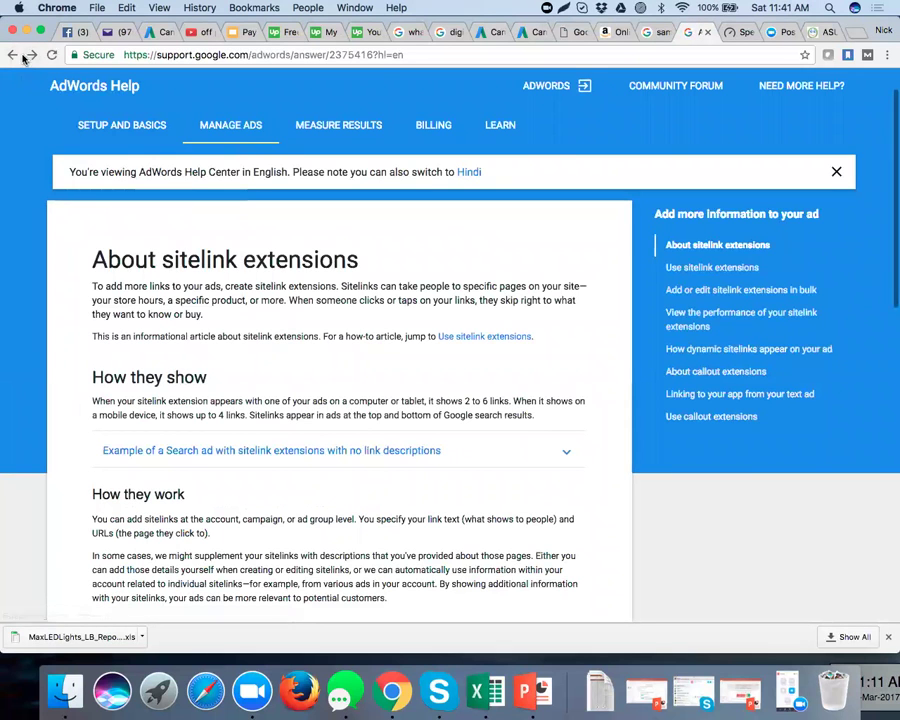
pyautogui.click(30, 56)
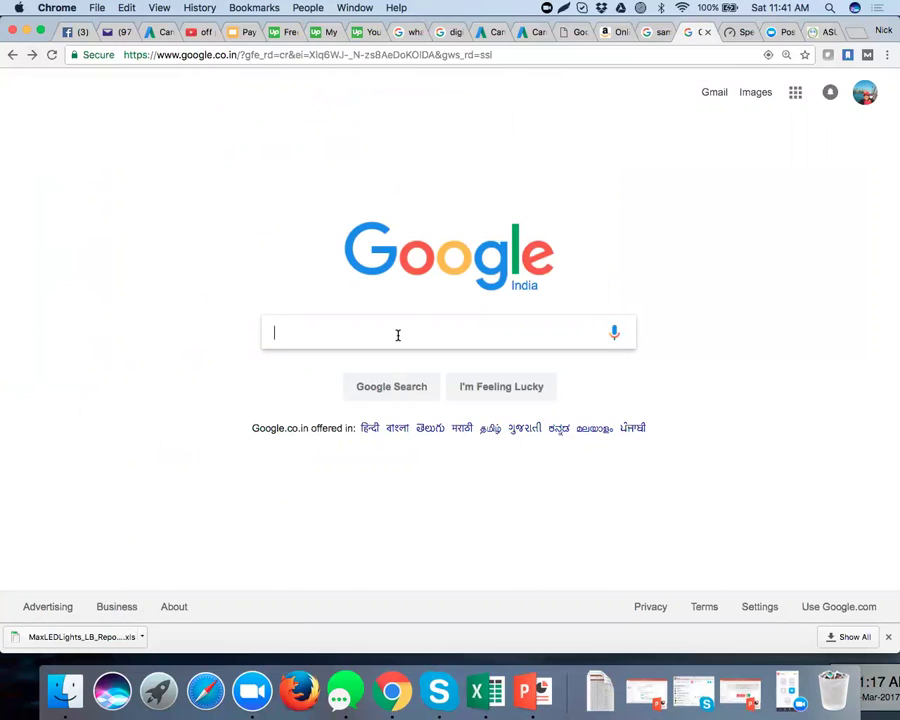
pyautogui.click(360, 56)
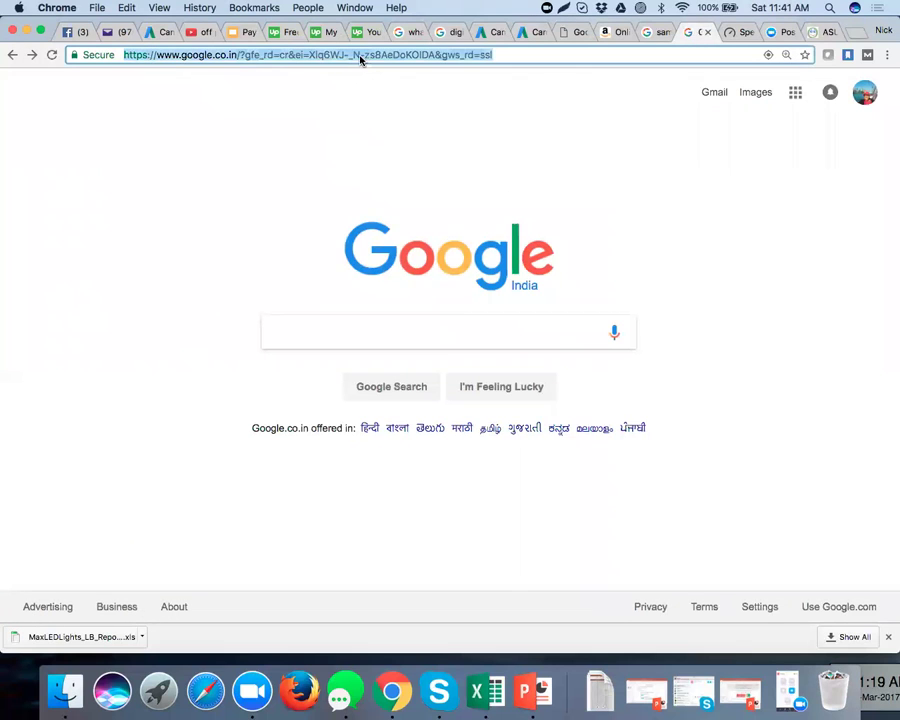
pyautogui.write('mouthshut.com')
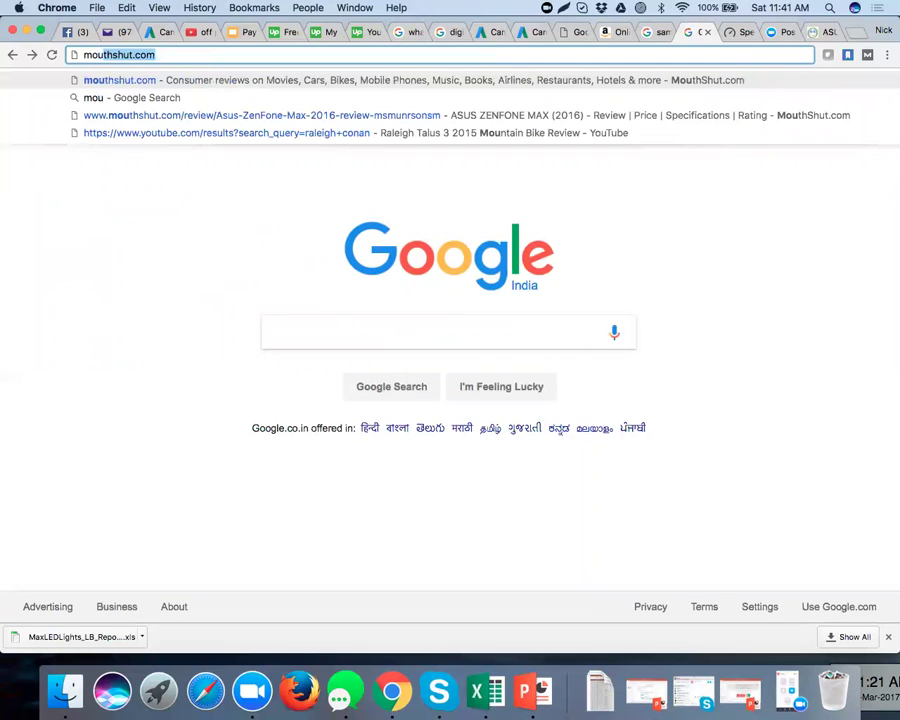
pyautogui.press('Return')
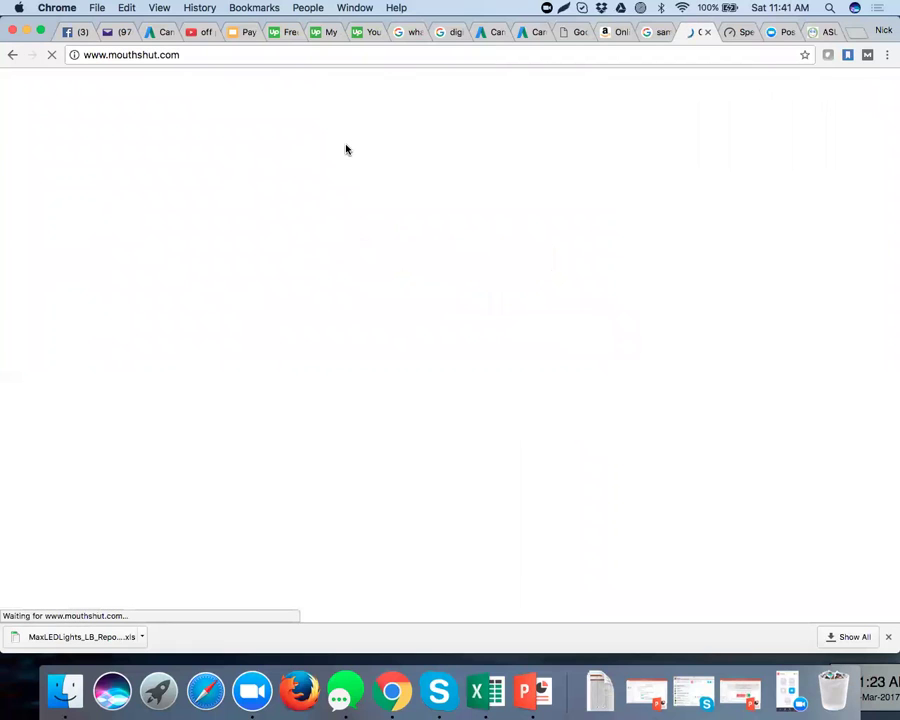
pyautogui.click(12, 54)
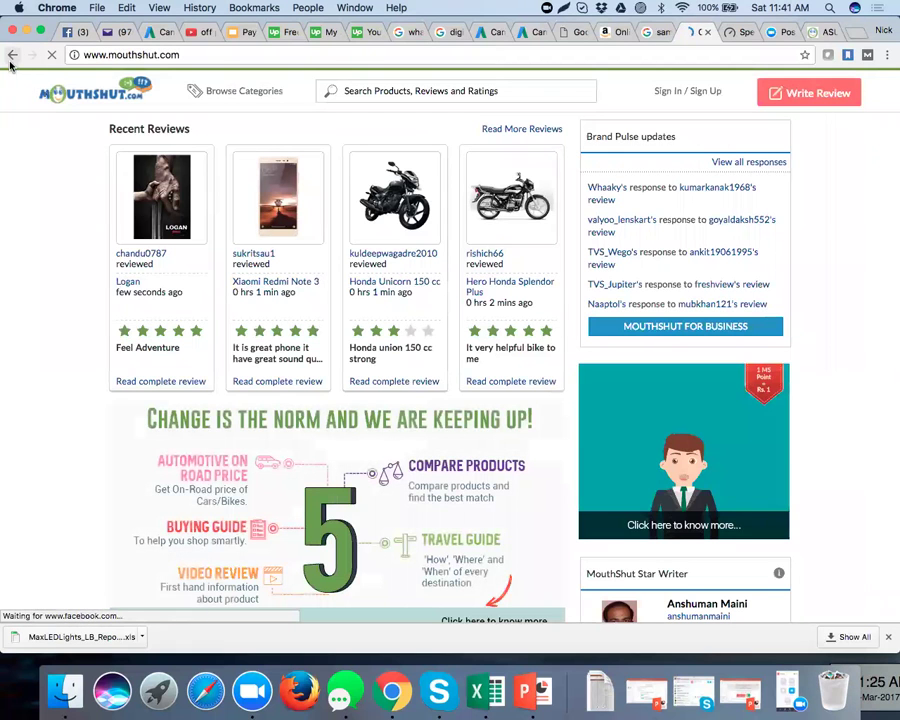
# Search Google for "restaurants near me" again and examine the star ratings of the local restaurant listings.
pyautogui.write('re')
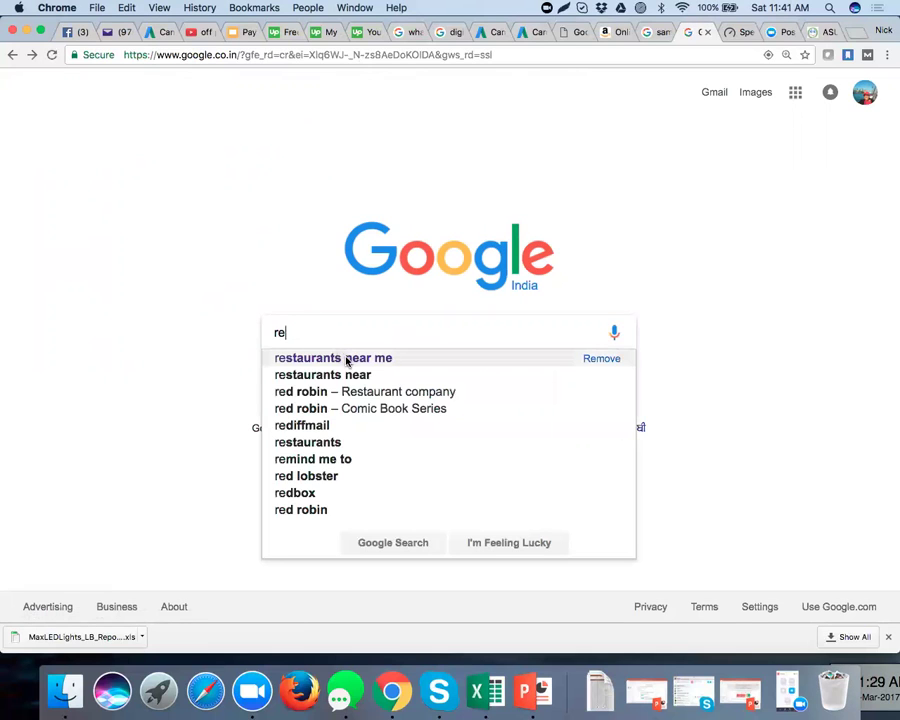
pyautogui.click(345, 358)
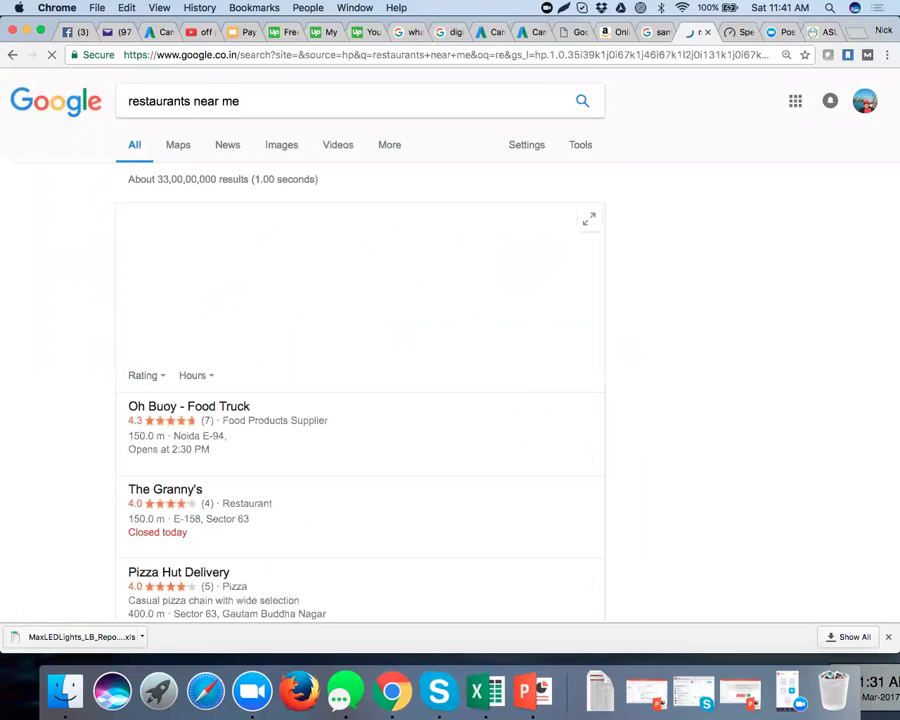
pyautogui.scroll(-5, 63, 352)
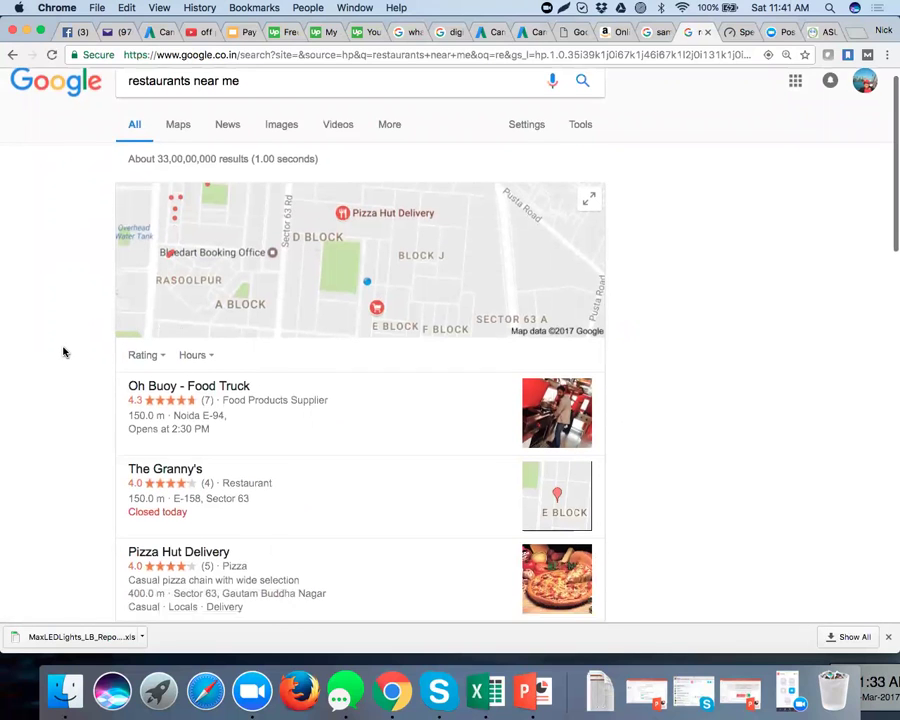
pyautogui.scroll(-2, 63, 352)
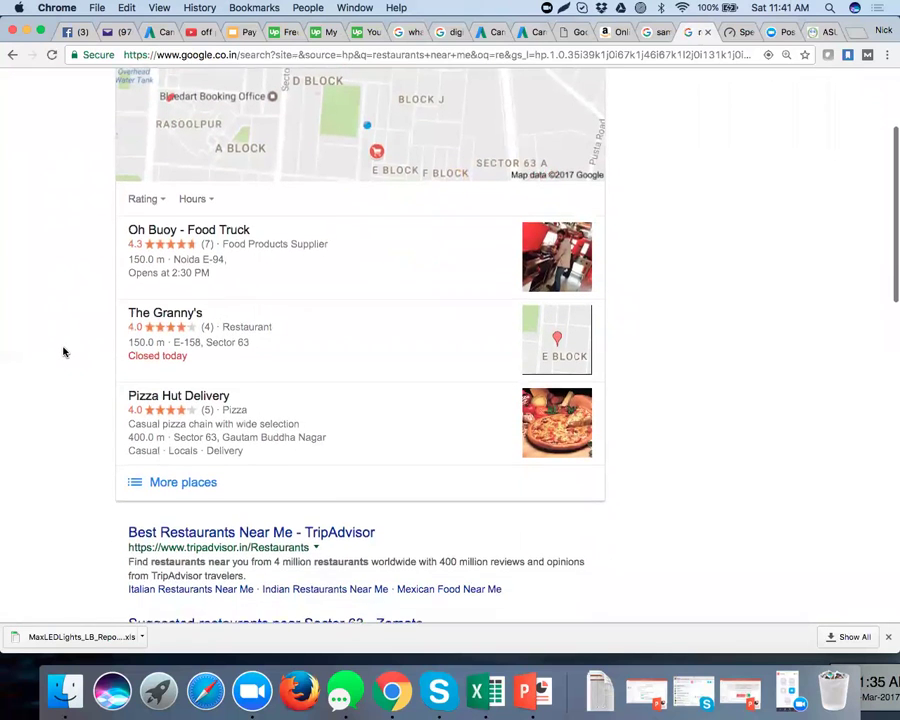
pyautogui.scroll(8, 63, 352)
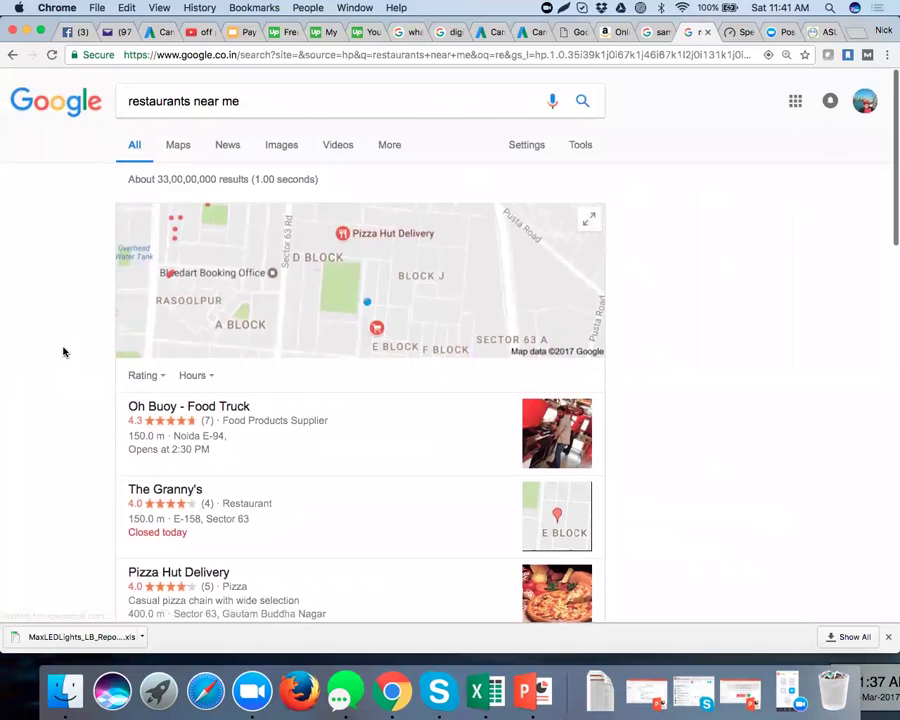
pyautogui.scroll(-7, 62, 350)
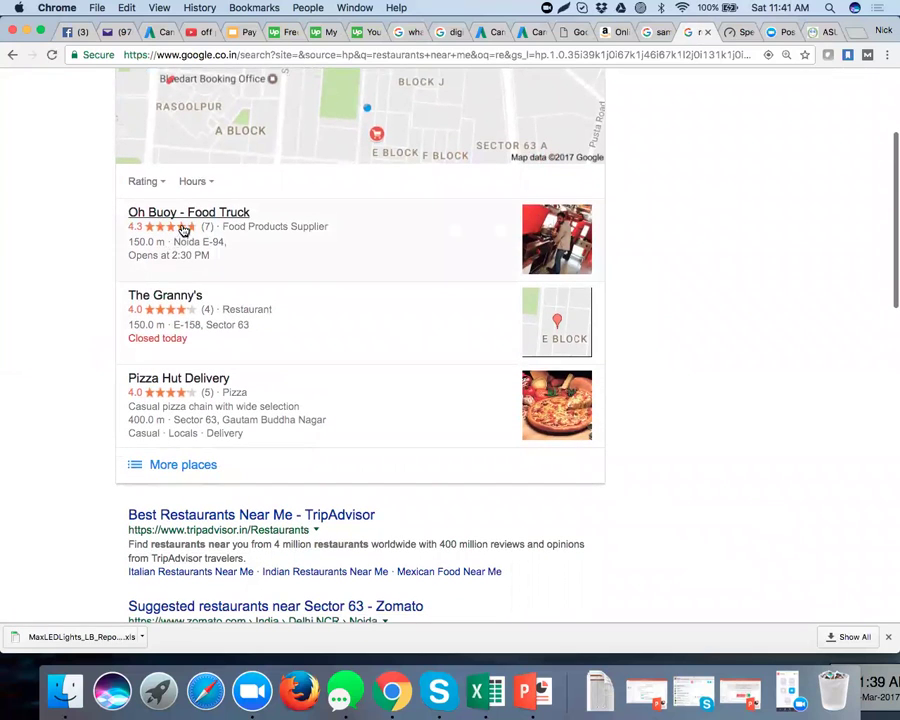
pyautogui.scroll(-5, 182, 230)
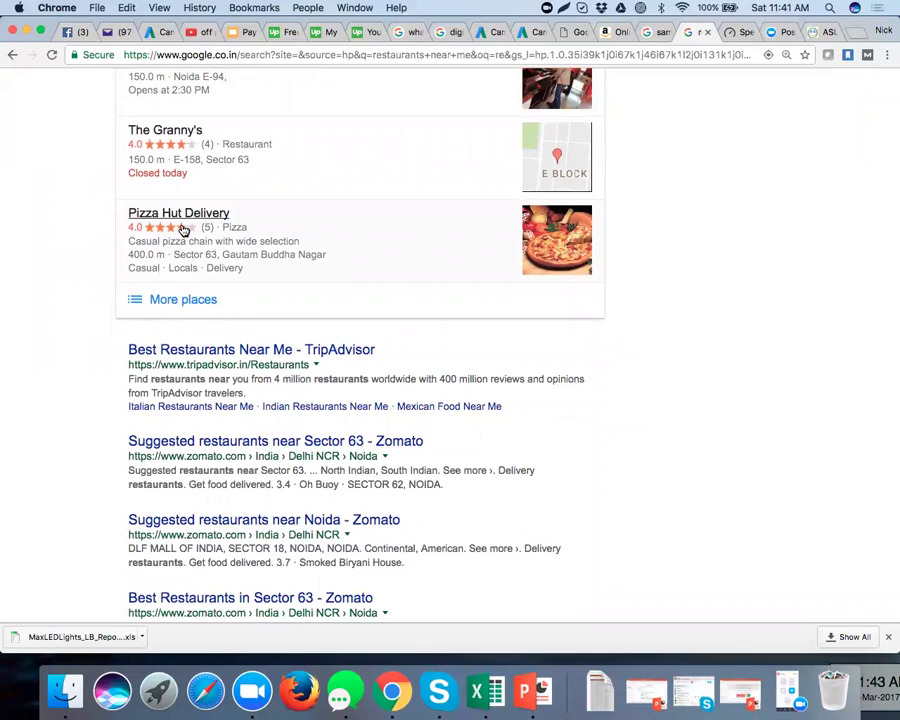
pyautogui.scroll(5, 206, 230)
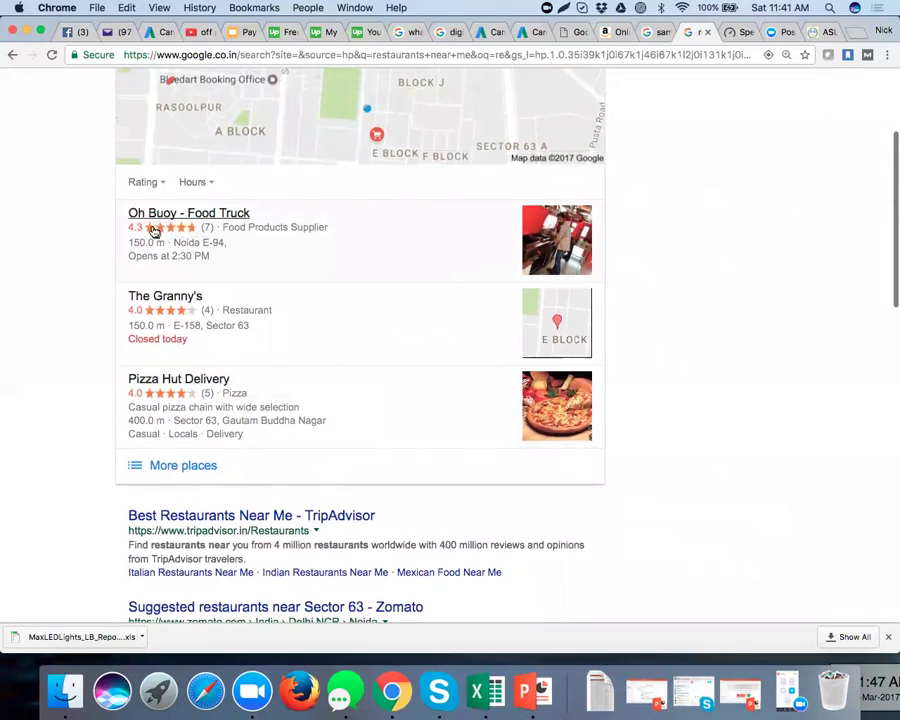
# Open the Oh Buoy - Food Truck and The Granny's listings and read The Granny's review summary and Google reviews.
pyautogui.click(201, 216)
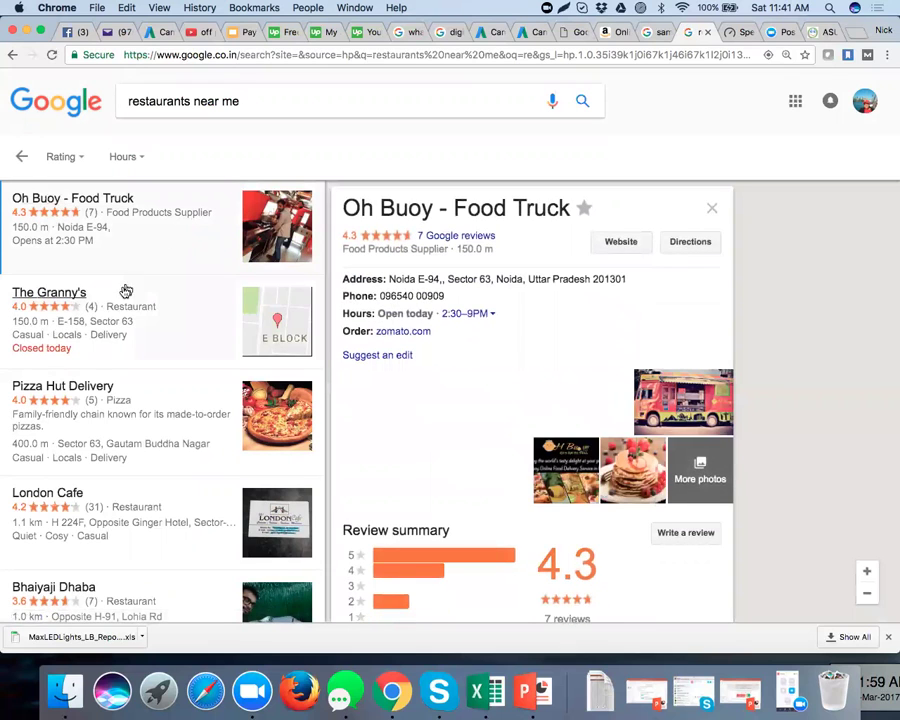
pyautogui.click(197, 325)
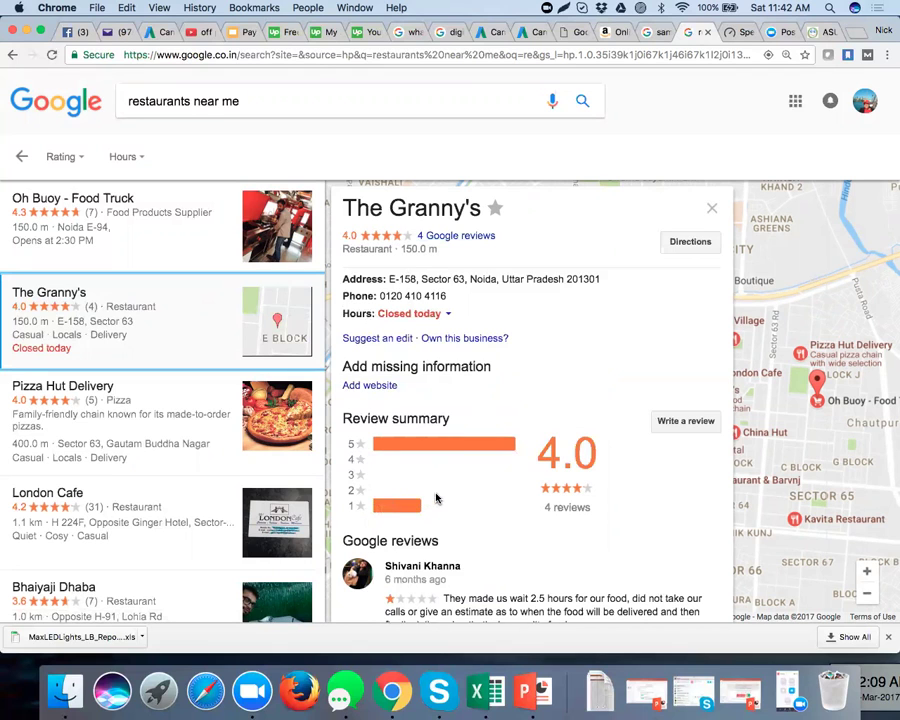
pyautogui.scroll(-5, 436, 497)
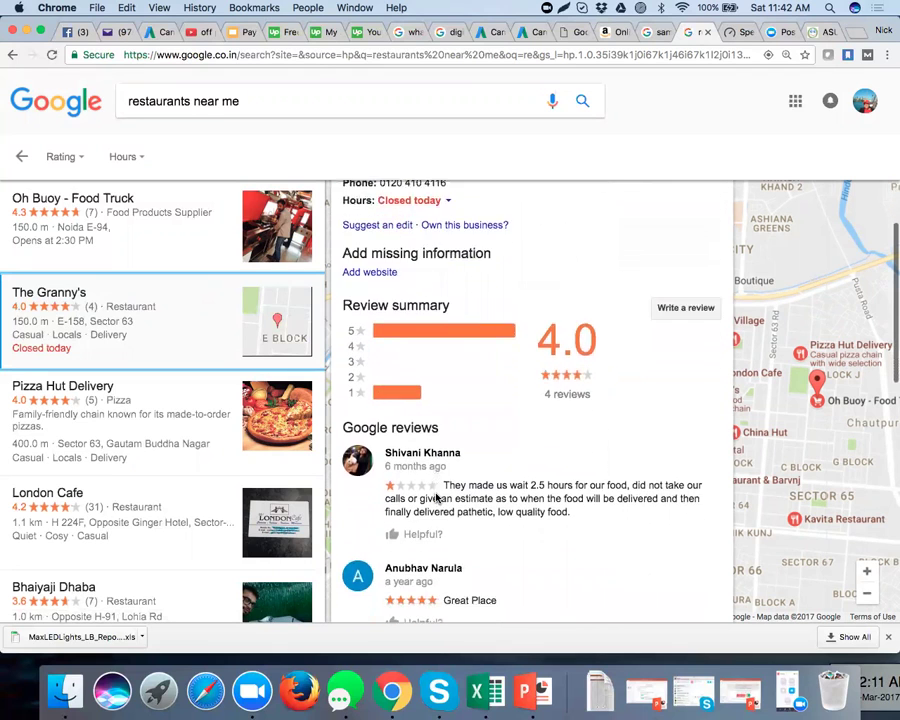
pyautogui.scroll(-2, 436, 497)
pyautogui.scroll(-2, 463, 399)
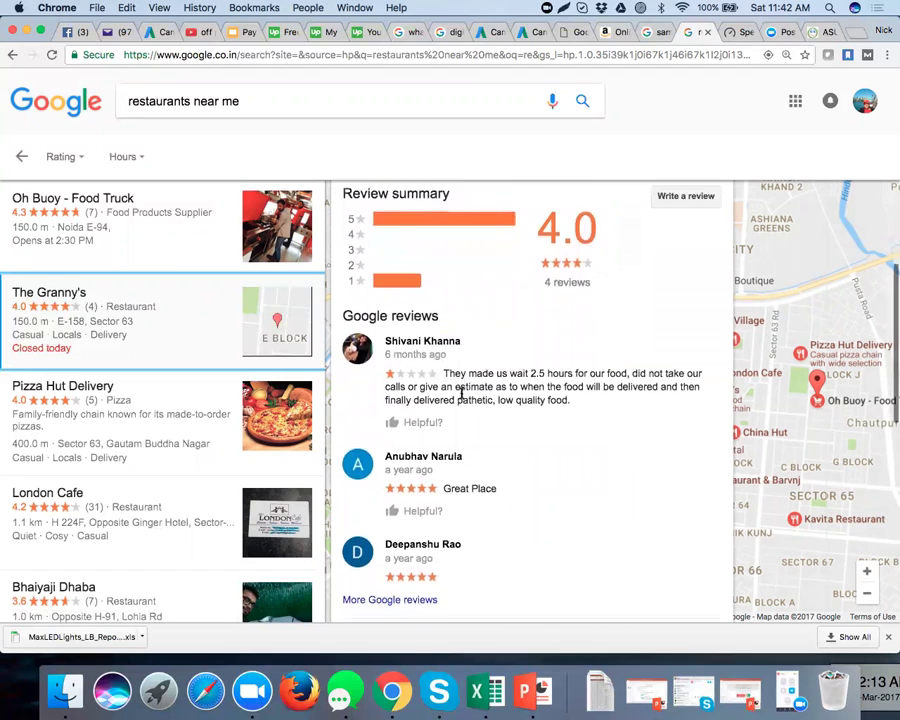
pyautogui.scroll(-5, 463, 399)
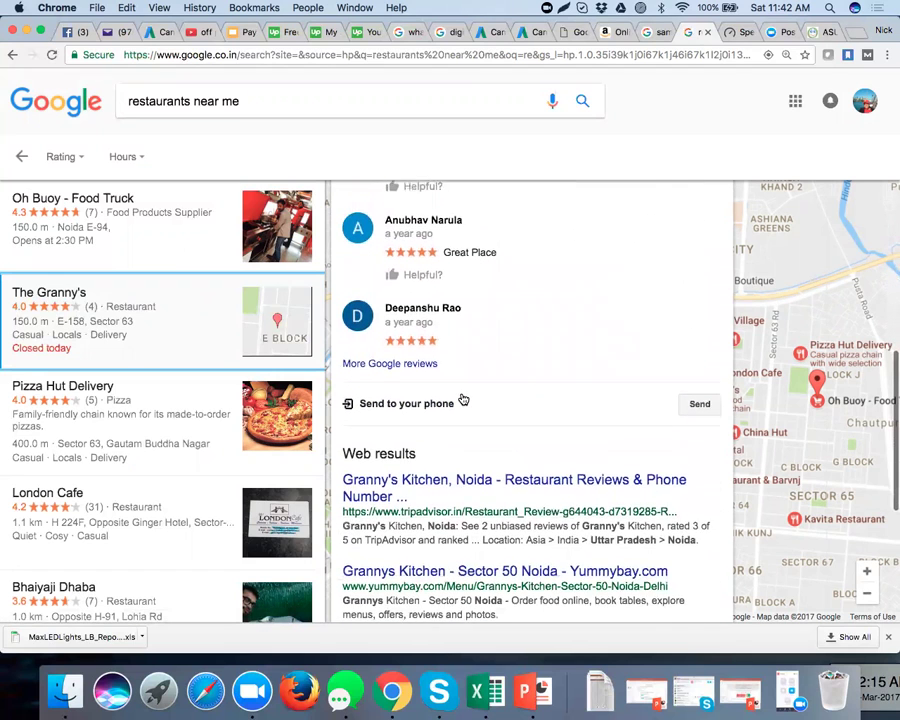
pyautogui.scroll(8, 463, 399)
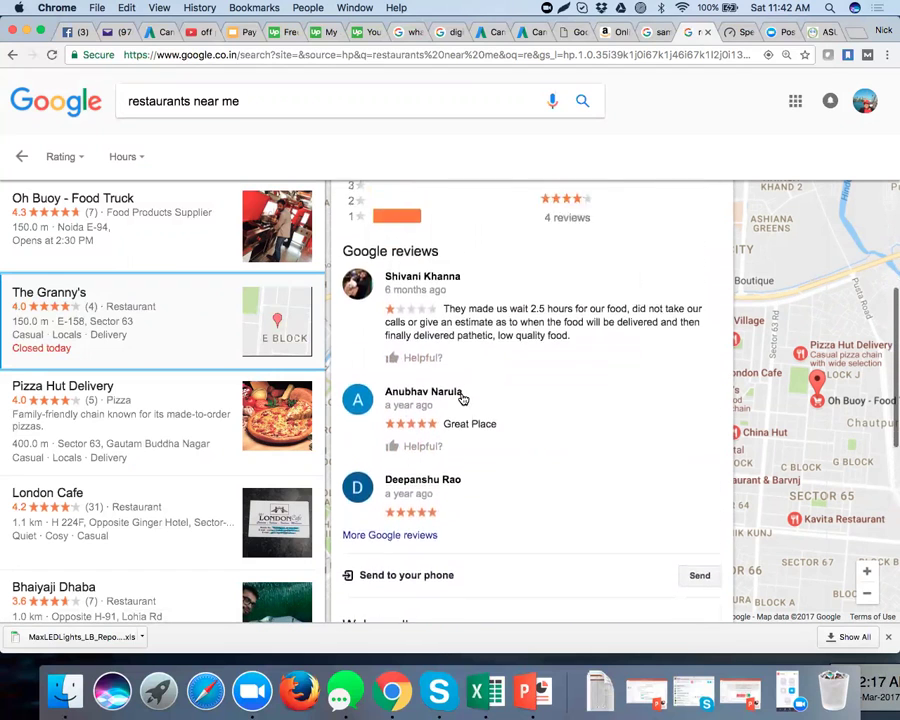
pyautogui.scroll(4, 463, 399)
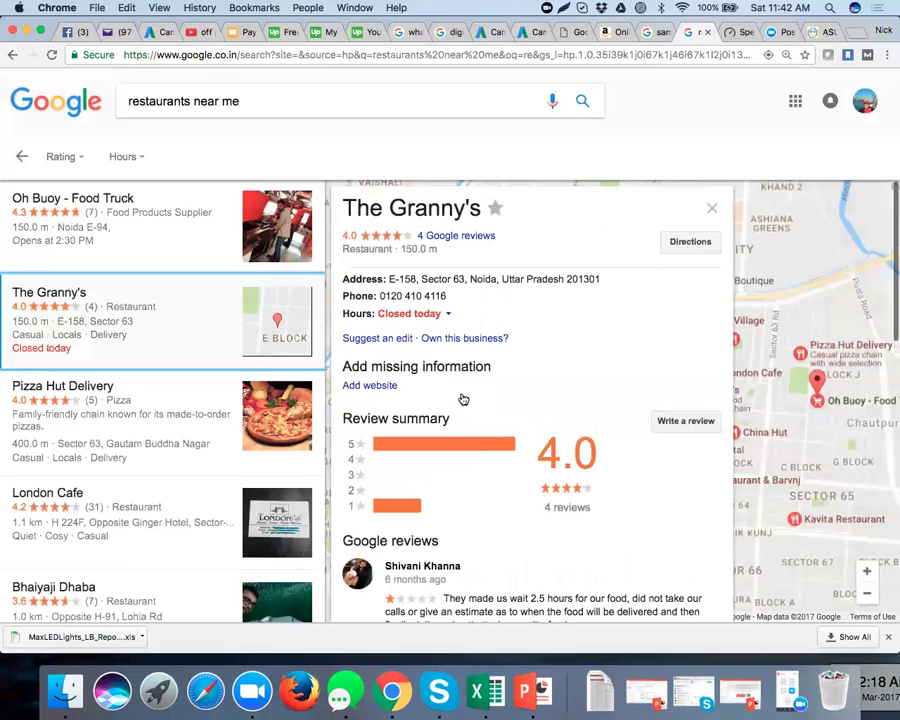
# View the rate and review form for The Granny's, cancel it and go back to the Oh Buoy - Food Truck listing.
pyautogui.click(686, 421)
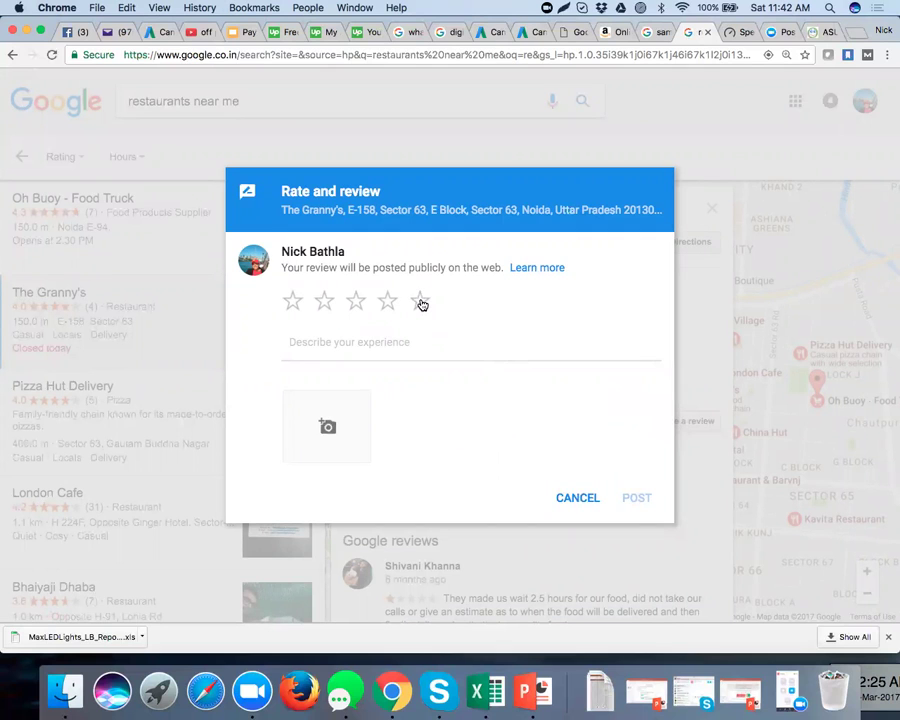
pyautogui.click(568, 499)
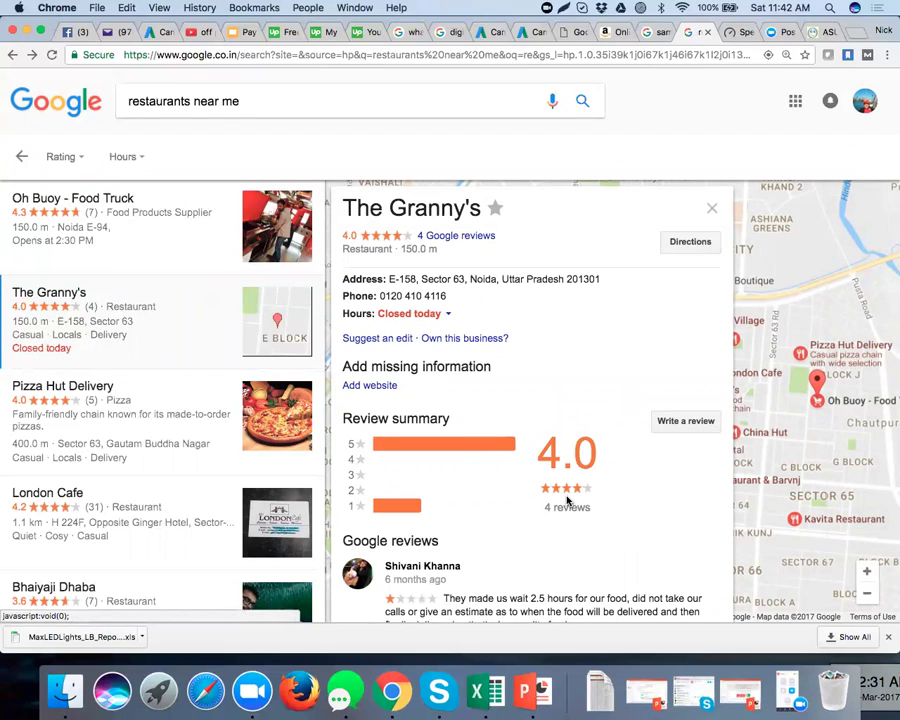
pyautogui.click(13, 55)
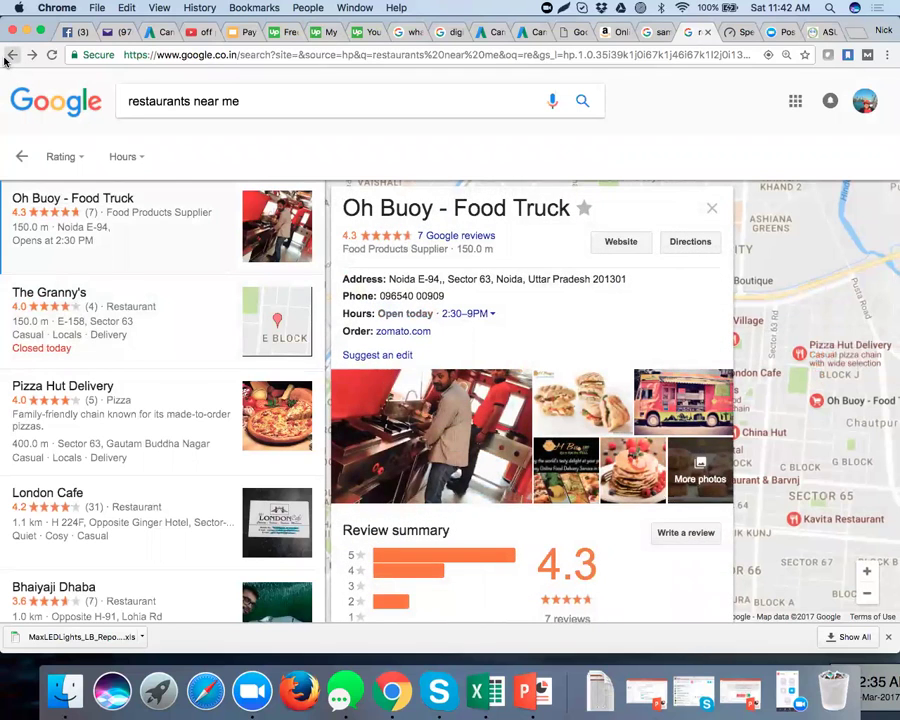
# Return to the "restaurants near me" search results and look over the local listings and the TripAdvisor and Zomato results.
pyautogui.click(10, 56)
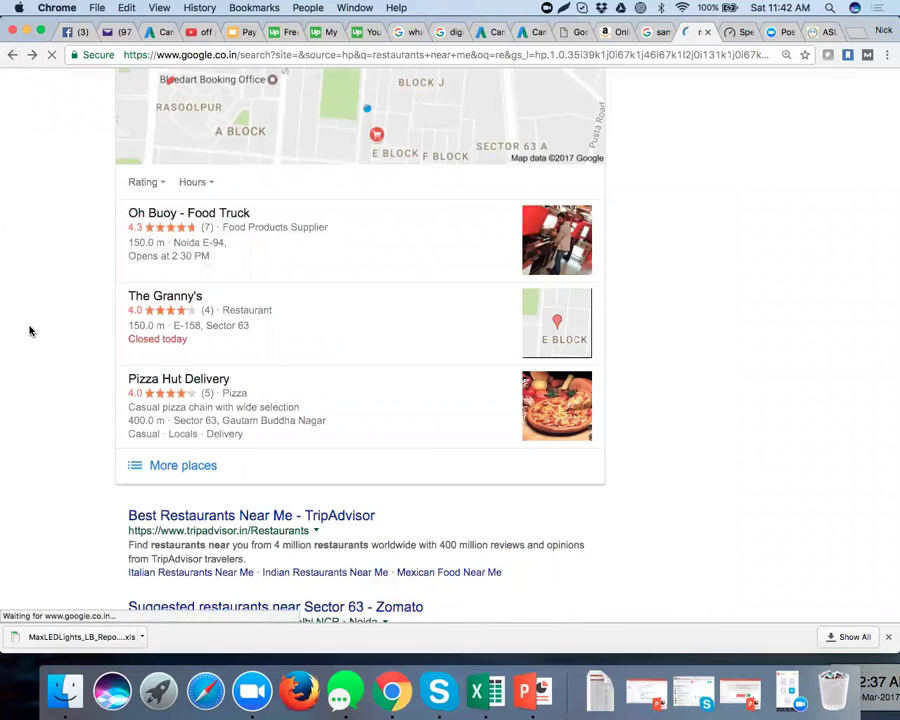
pyautogui.scroll(3, 30, 331)
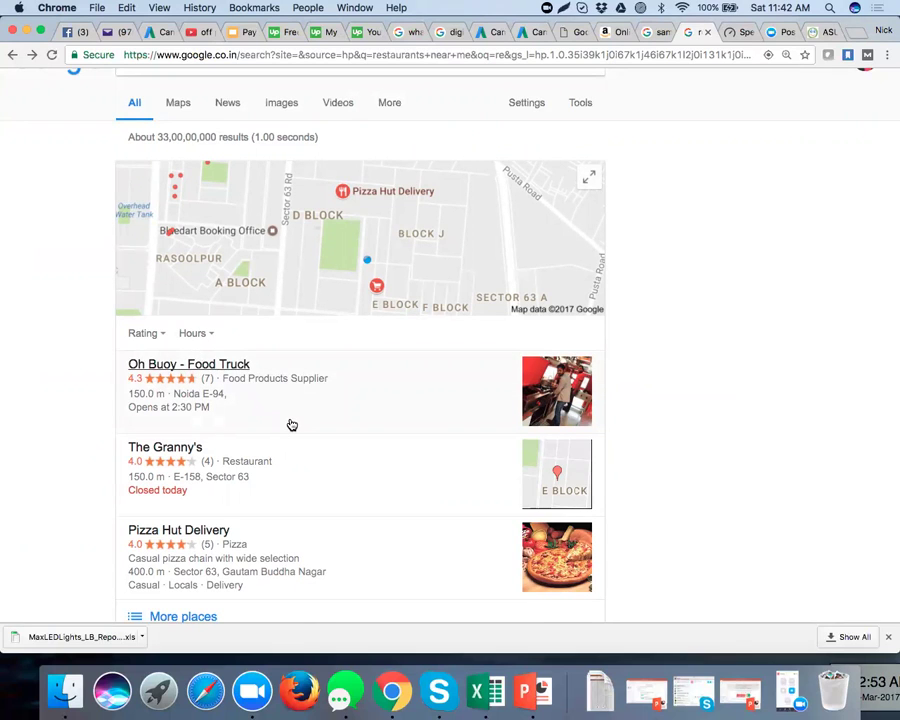
pyautogui.scroll(-5, 291, 425)
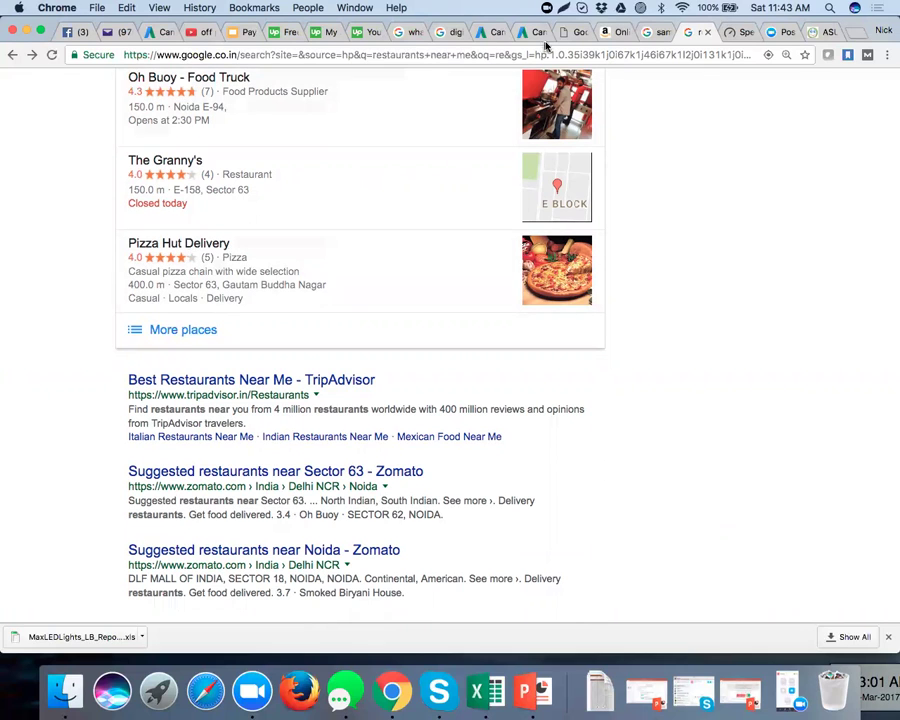
# Return to the New review form of the AdWords campaign and open its Text field for editing.
pyautogui.click(489, 34)
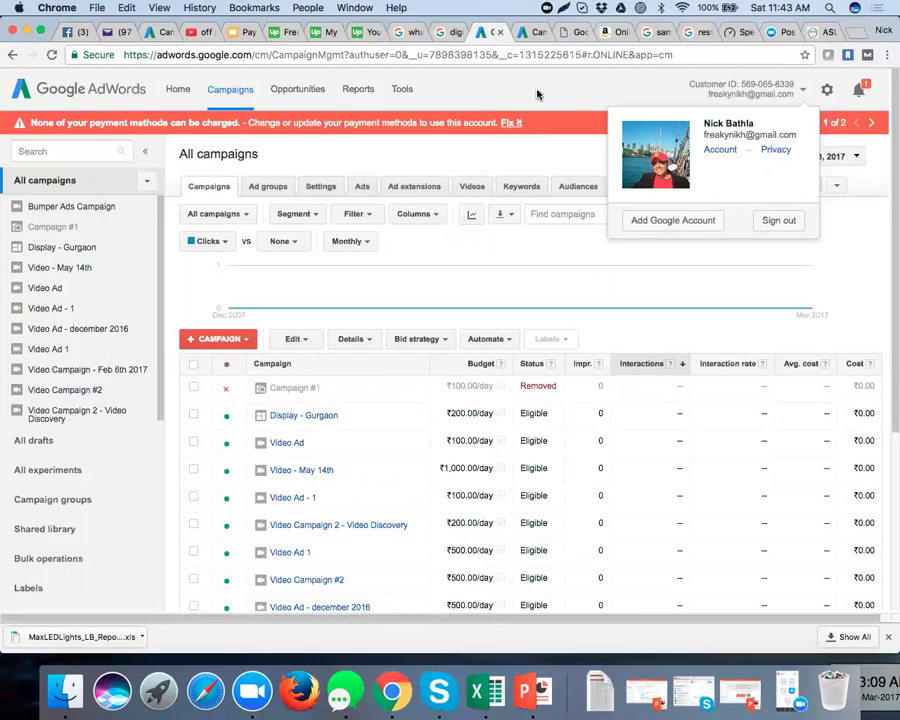
pyautogui.click(536, 36)
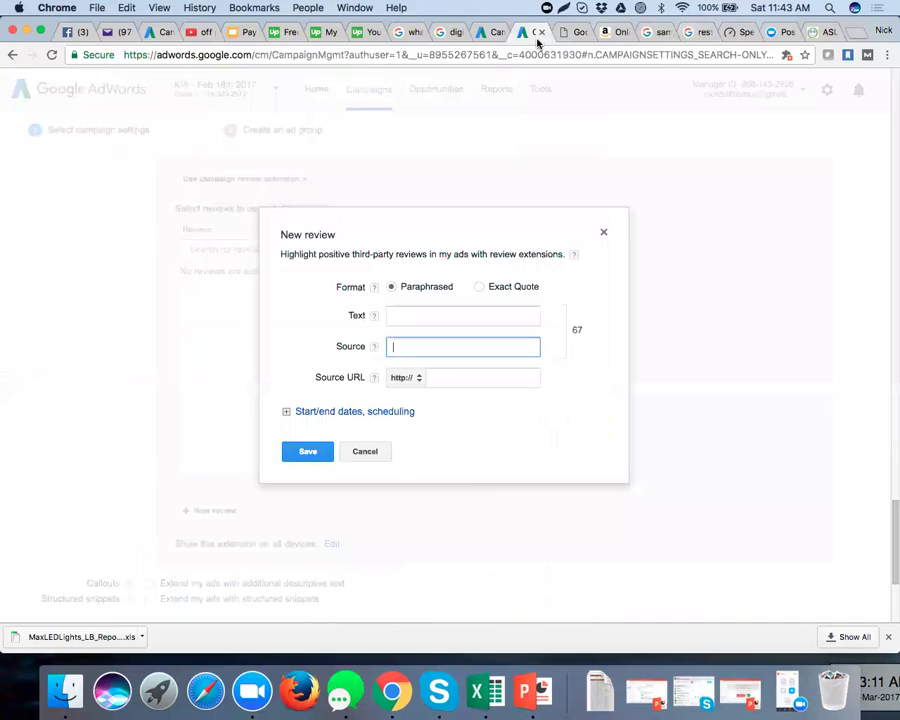
pyautogui.click(429, 316)
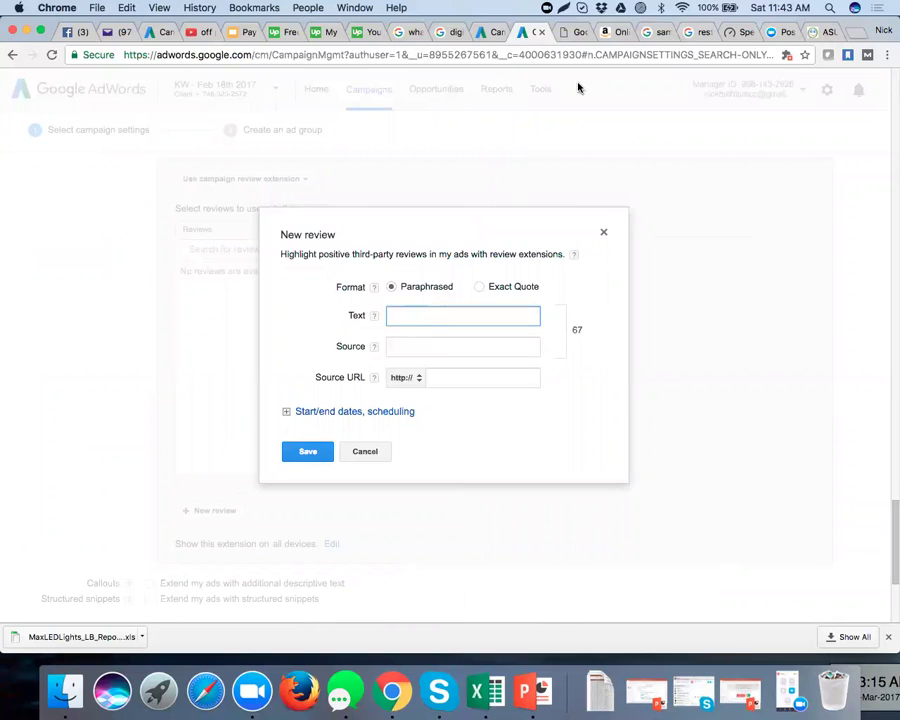
# Open the Oh Buoy - Food Truck listing from the restaurant search and copy the review sentence beginning "Awesome food quality" through "delightful taste.".
pyautogui.click(656, 33)
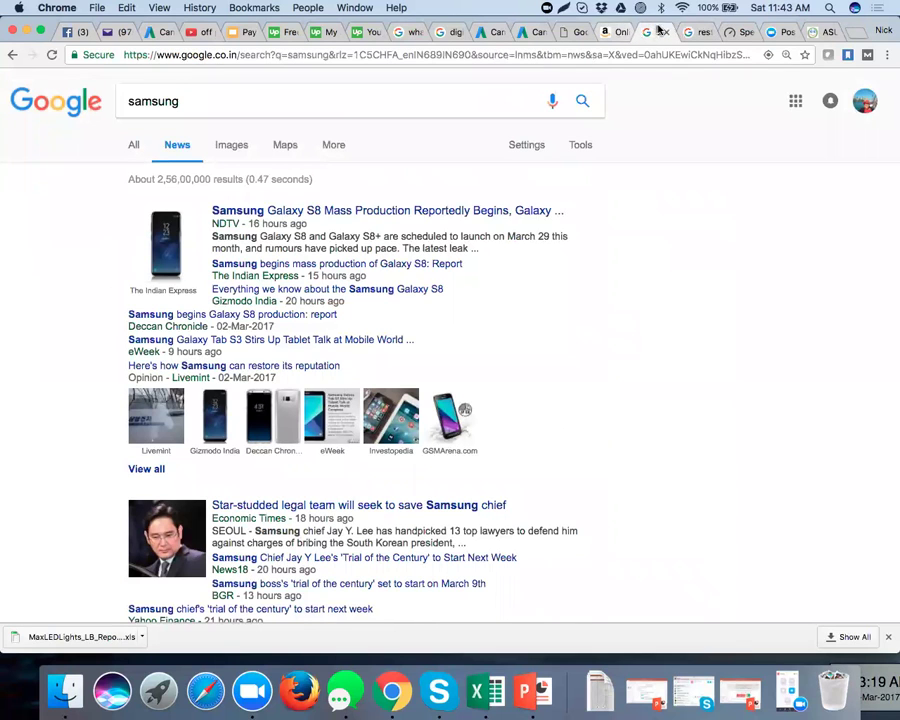
pyautogui.click(682, 33)
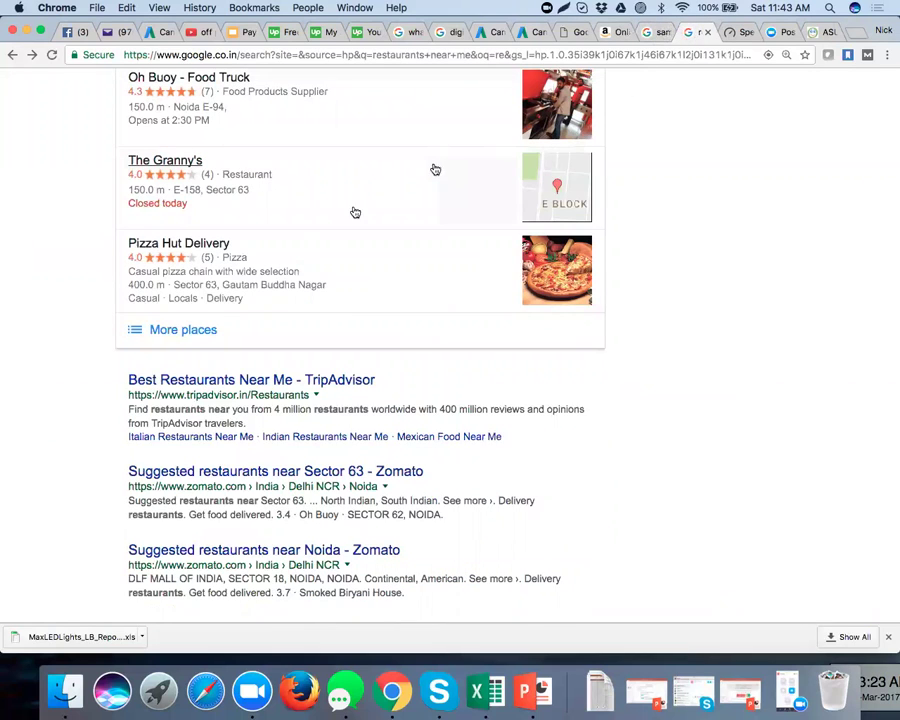
pyautogui.click(204, 248)
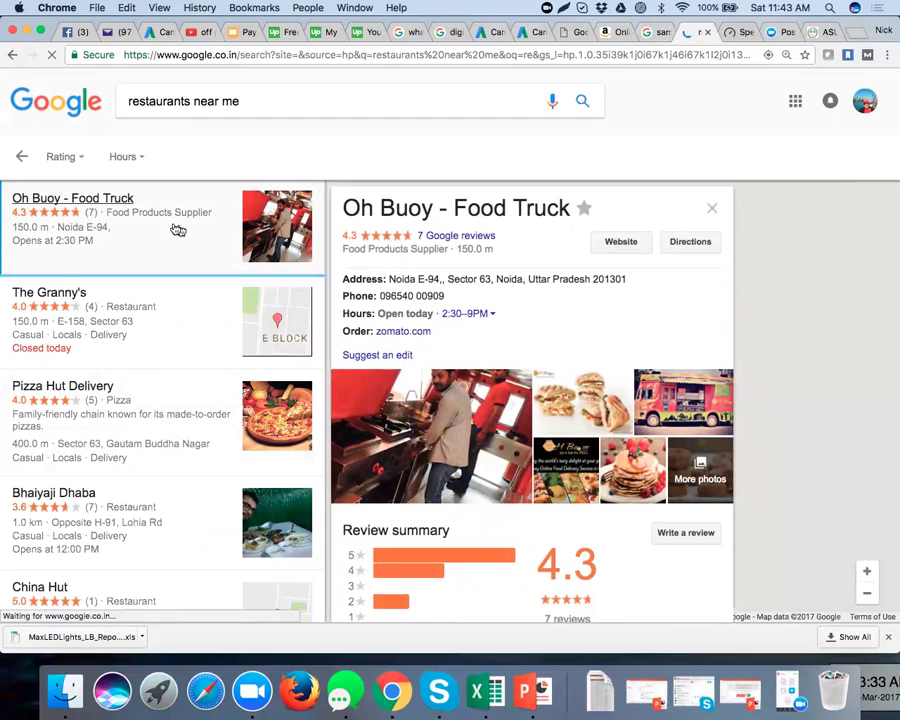
pyautogui.scroll(-5, 458, 332)
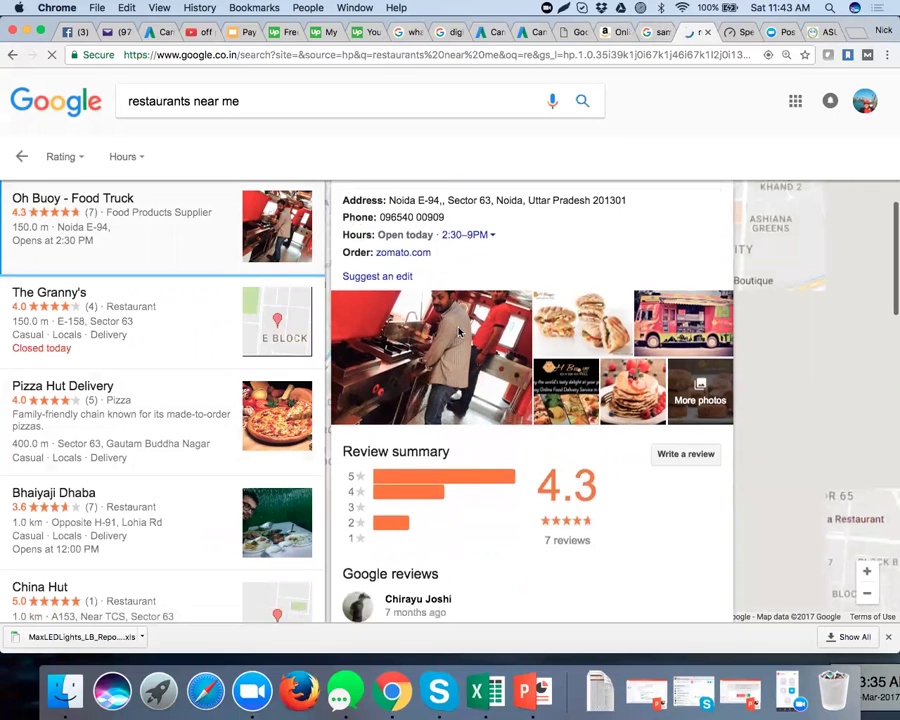
pyautogui.scroll(-3, 458, 332)
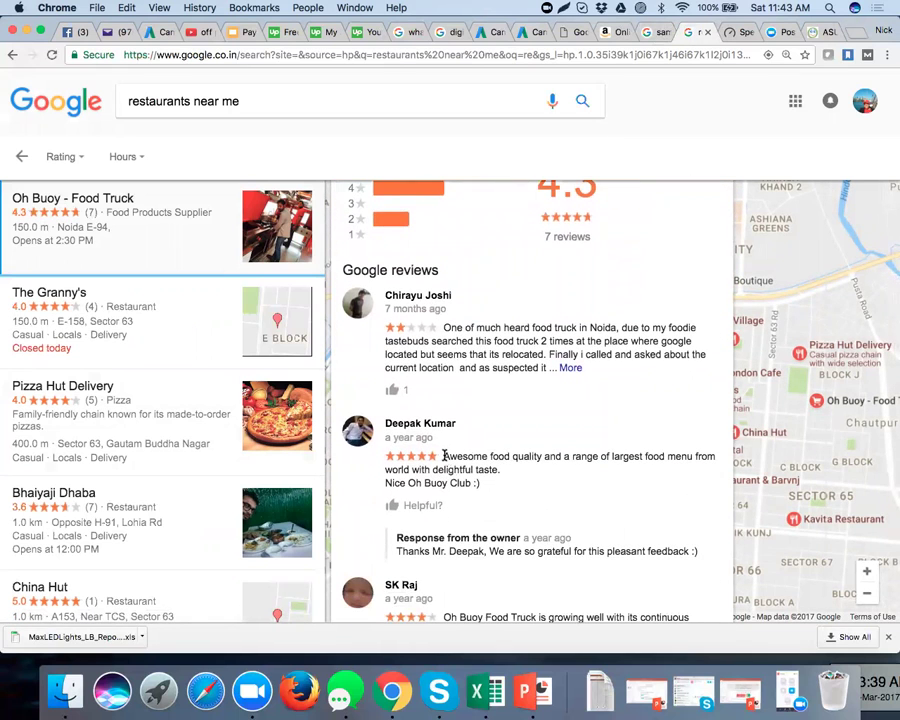
pyautogui.moveTo(444, 456); pyautogui.dragTo(503, 468)
pyautogui.press('super+c')
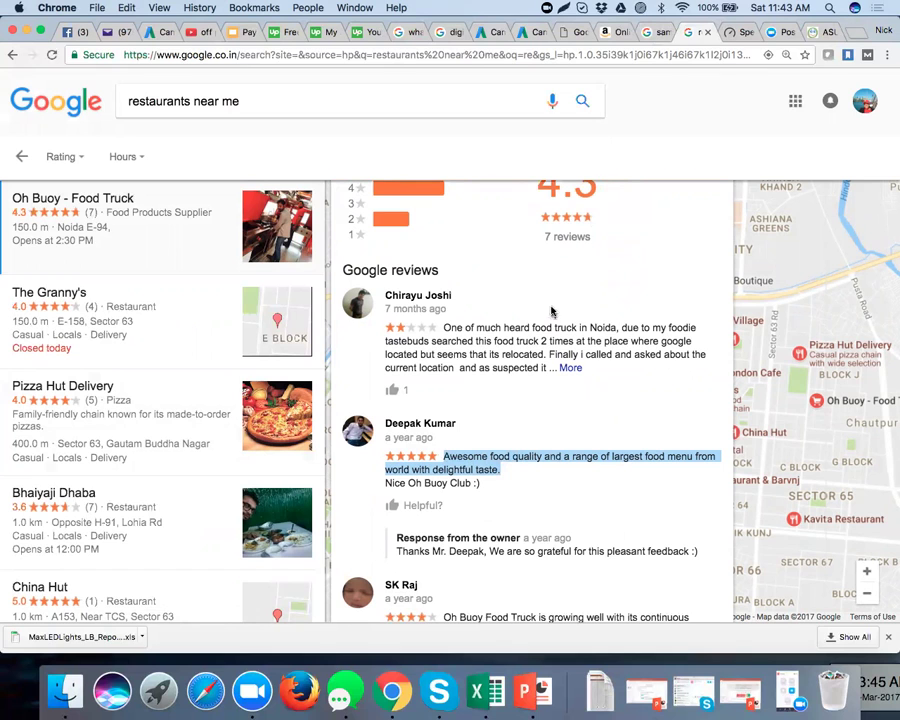
# Paste the copied Oh Buoy review sentence as the Text of the new review extension.
pyautogui.click(580, 36)
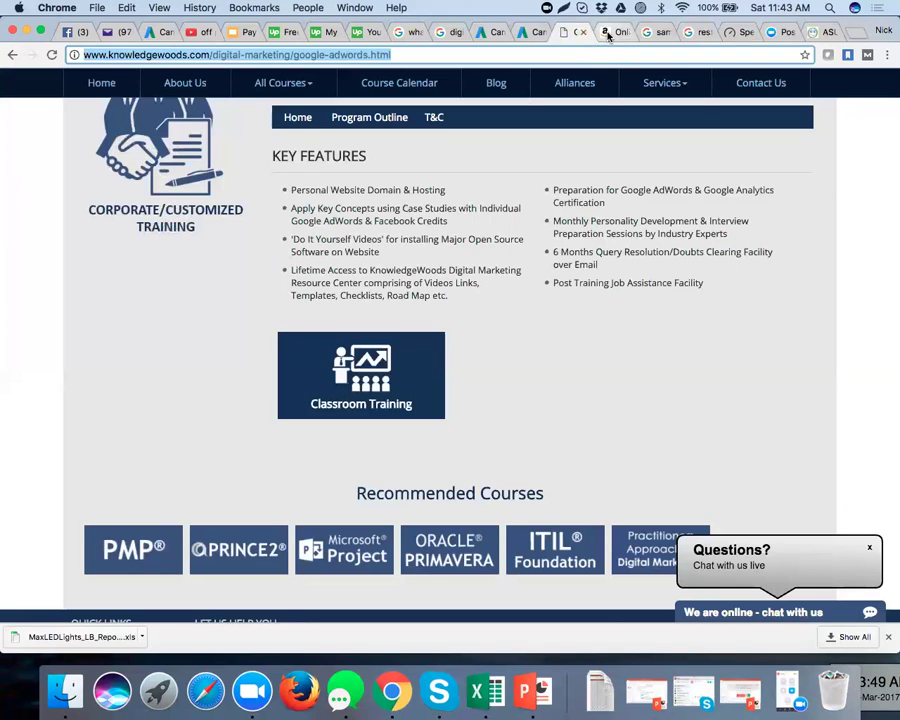
pyautogui.hotkey('ctrl', 'Tab')
pyautogui.click(538, 33)
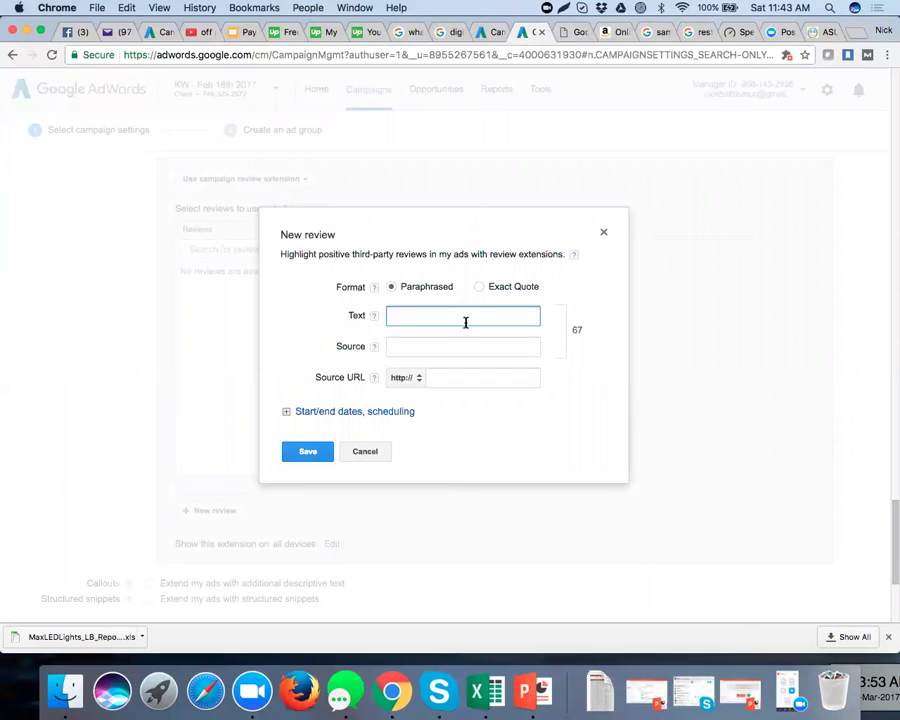
pyautogui.press('super+v')
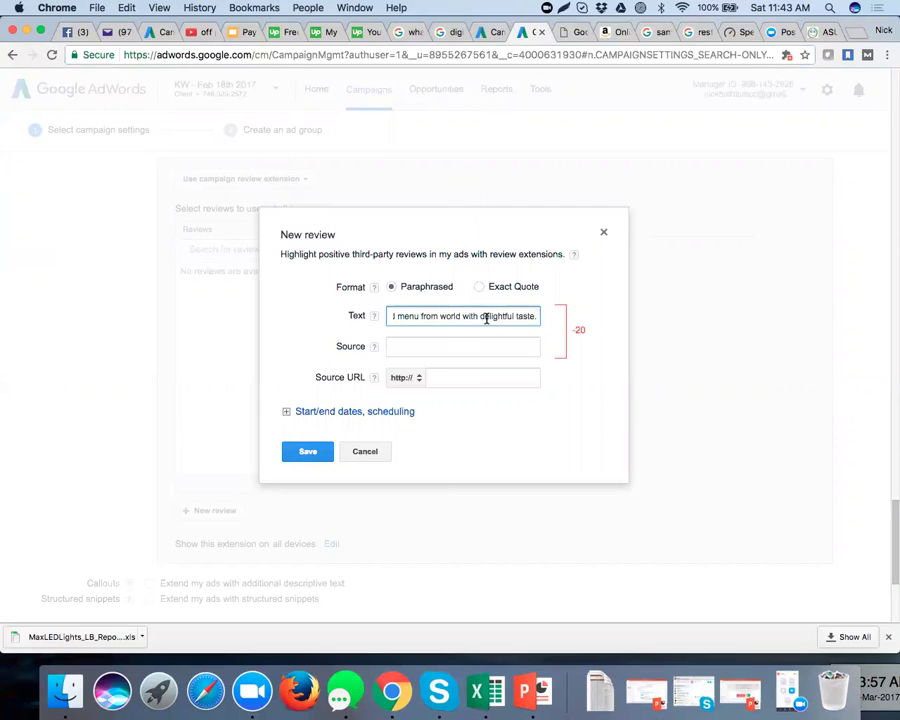
# Shorten the review text to "Awesome food quality and a range of largest food menu" by removing the rest of the sentence.
pyautogui.press('Left')
pyautogui.press('Left')
pyautogui.press('Left')
pyautogui.press('Left')
pyautogui.press('Left')
pyautogui.press('Left')
pyautogui.press('Left')
pyautogui.press('Left')
pyautogui.press('Left')
pyautogui.press('Left')
pyautogui.press('Left')
pyautogui.press('Left')
pyautogui.press('Left')
pyautogui.press('Left')
pyautogui.press('Left')
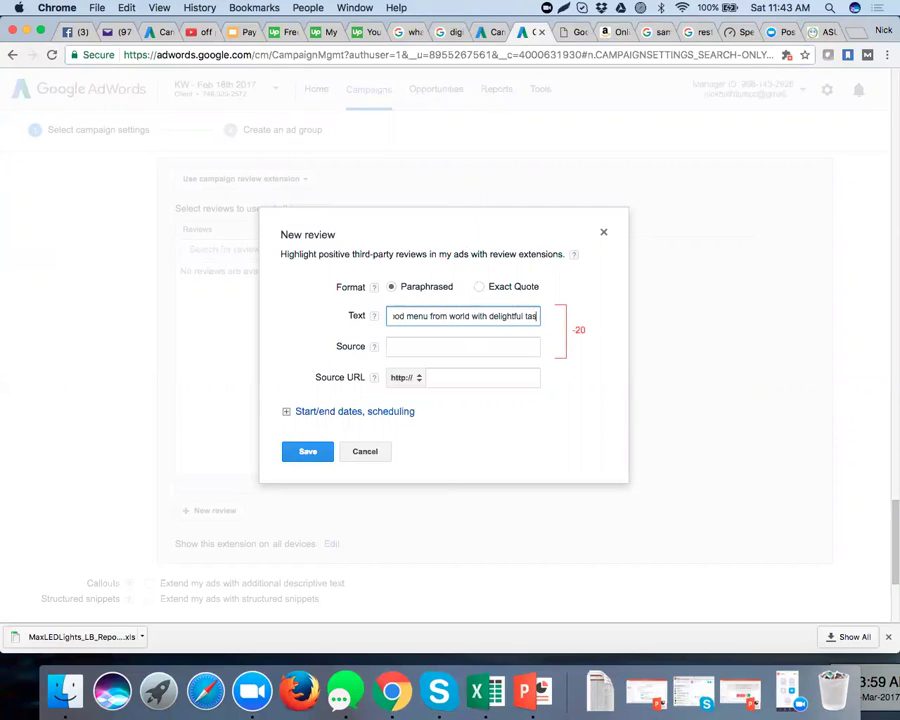
pyautogui.press('Left')
pyautogui.press('Left')
pyautogui.press('Left')
pyautogui.press('Left')
pyautogui.press('Left')
pyautogui.press('Left')
pyautogui.press('Left')
pyautogui.press('Left')
pyautogui.press('Left')
pyautogui.press('Left')
pyautogui.press('Delete')
pyautogui.press('Delete')
pyautogui.press('Delete')
pyautogui.press('Delete')
pyautogui.press('Delete')
pyautogui.press('Delete')
pyautogui.press('Delete')
pyautogui.press('Delete')
pyautogui.press('Delete')
pyautogui.press('Delete')
pyautogui.press('Delete')
pyautogui.press('Delete')
pyautogui.press('Delete')
pyautogui.press('Delete')
pyautogui.press('Delete')
pyautogui.press('Delete')
pyautogui.press('Delete')
pyautogui.press('Delete')
pyautogui.press('Delete')
pyautogui.press('Delete')
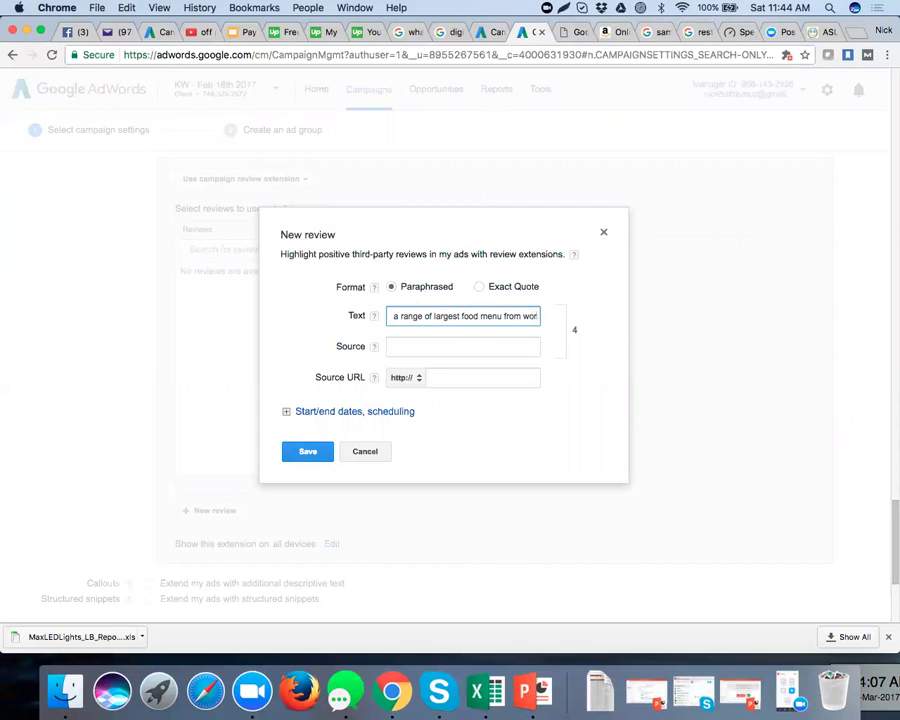
pyautogui.press('BackSpace')
pyautogui.press('BackSpace')
pyautogui.press('BackSpace')
pyautogui.press('BackSpace')
pyautogui.press('BackSpace')
pyautogui.press('BackSpace')
pyautogui.press('BackSpace')
pyautogui.press('BackSpace')
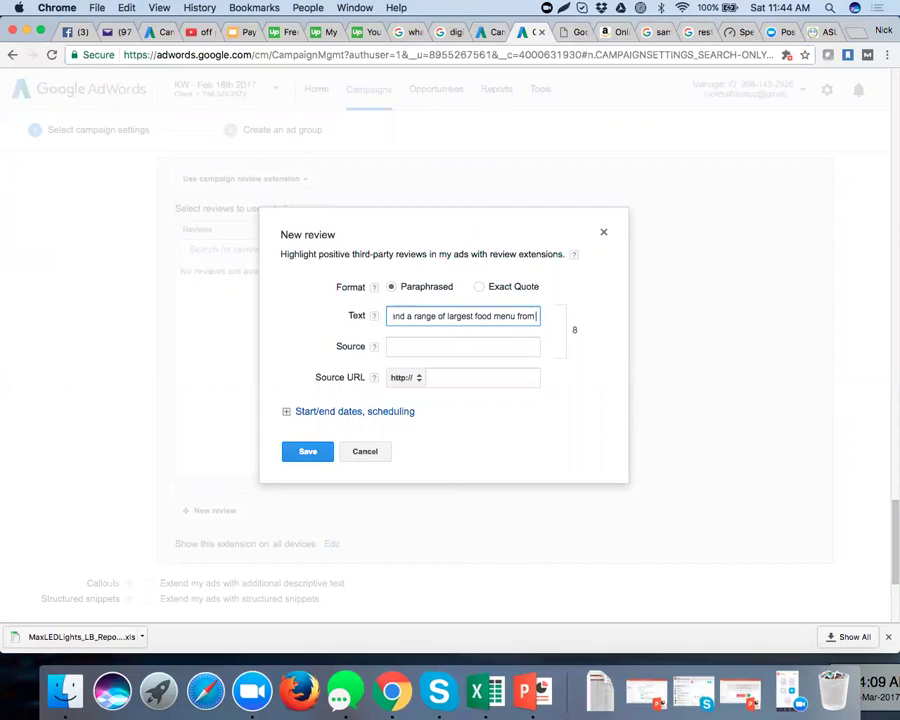
pyautogui.press('BackSpace')
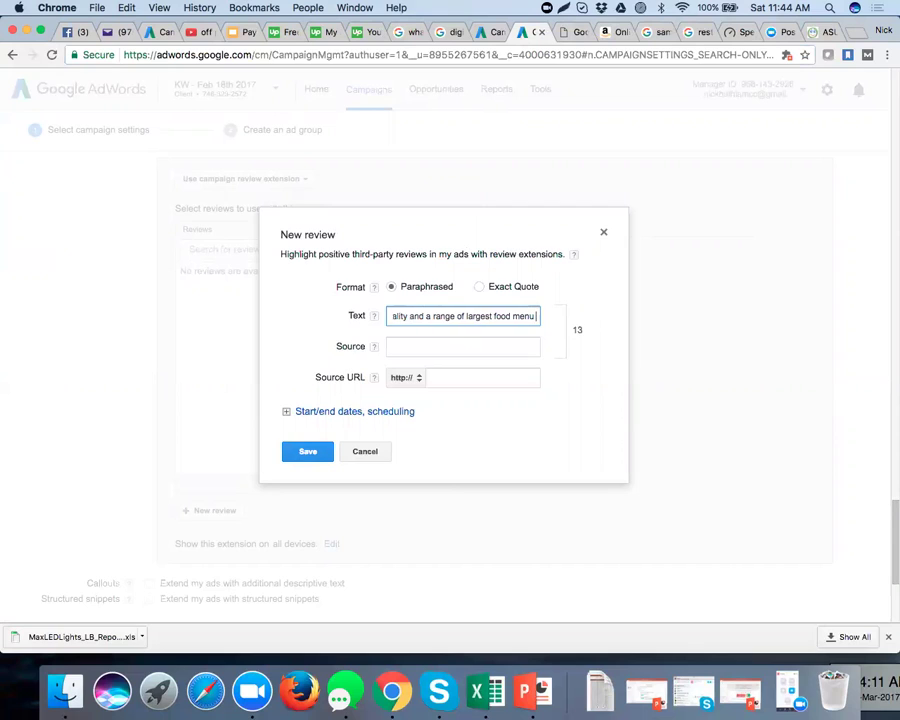
# Enter "Google Business" as the Source of the review extension.
pyautogui.click(461, 354)
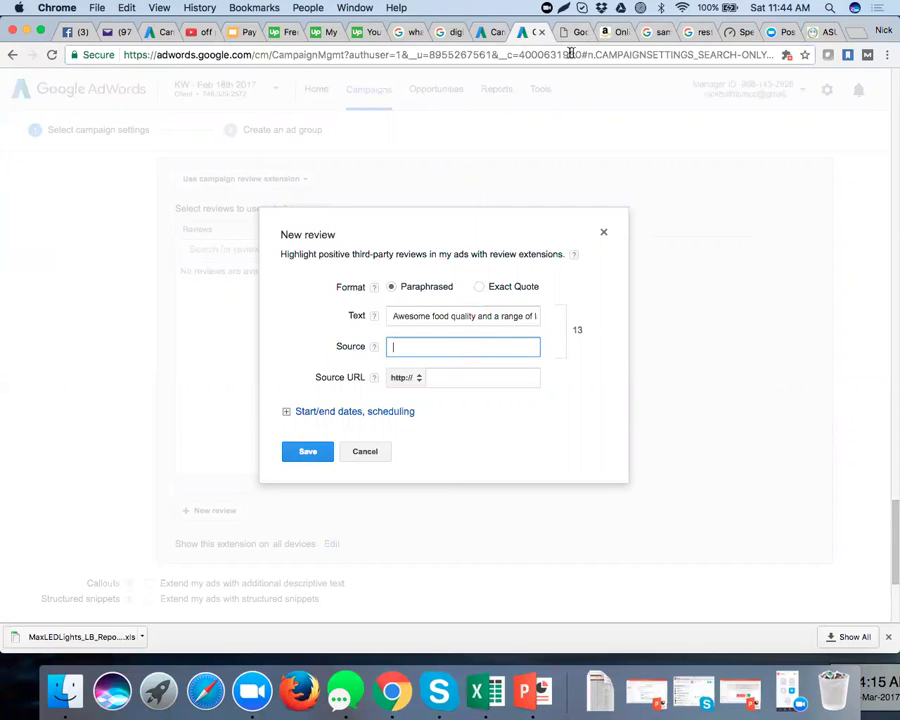
pyautogui.click(735, 33)
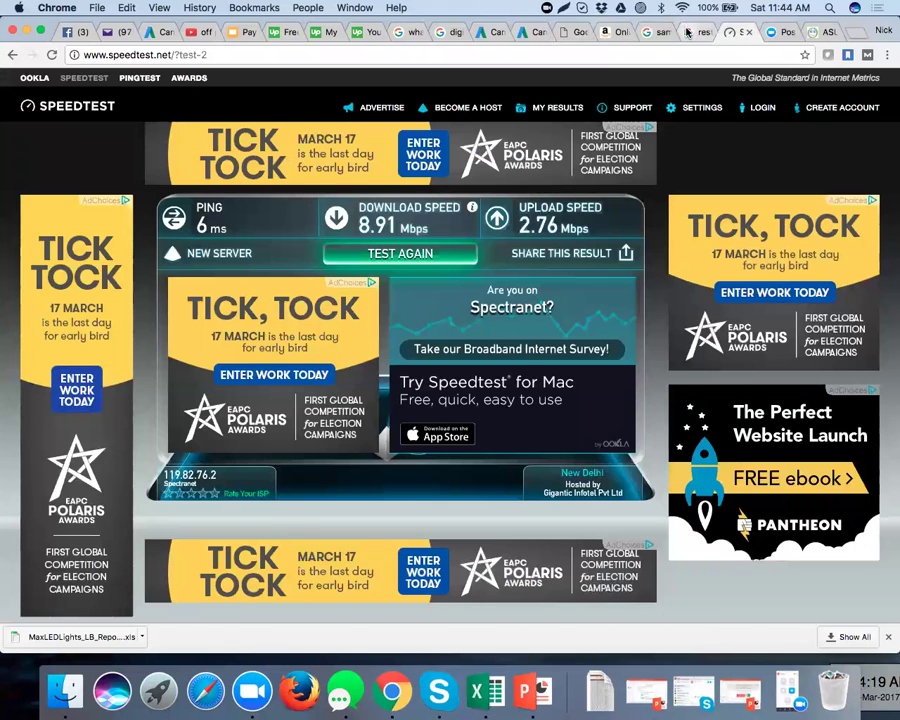
pyautogui.click(688, 33)
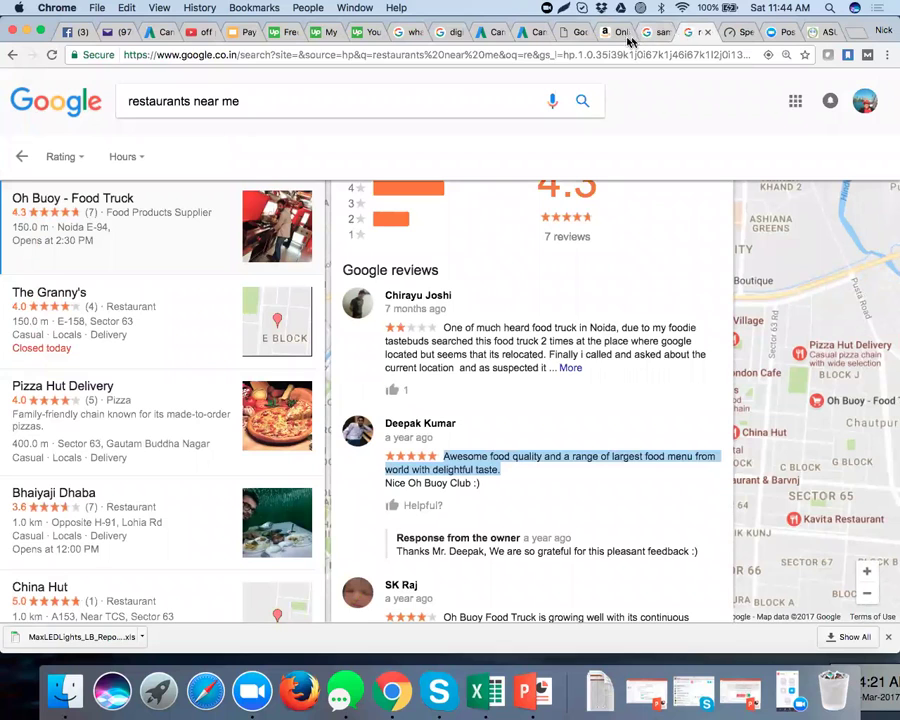
pyautogui.click(572, 33)
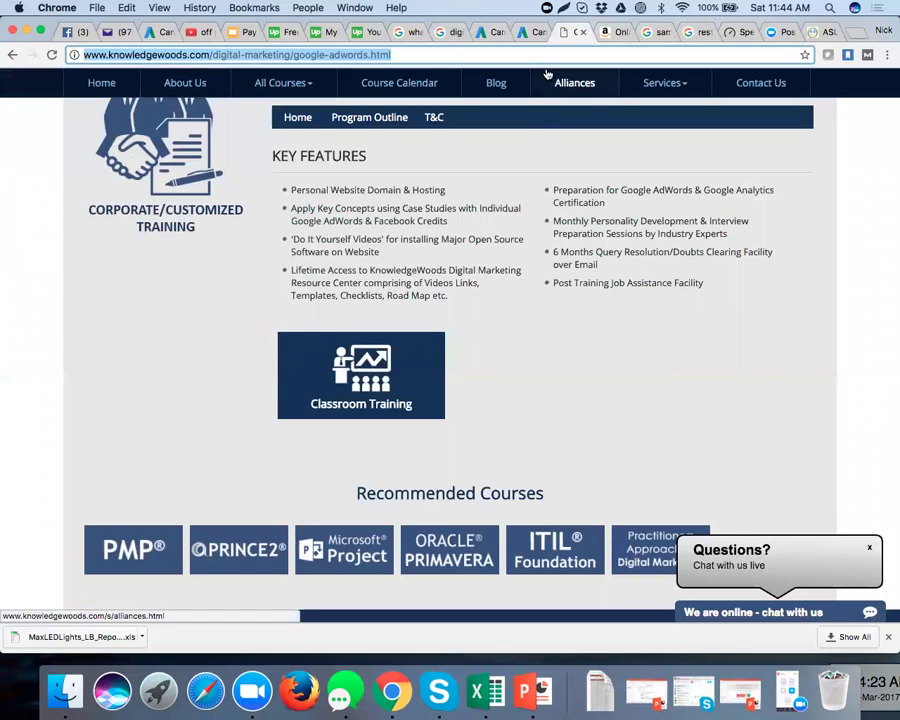
pyautogui.click(533, 36)
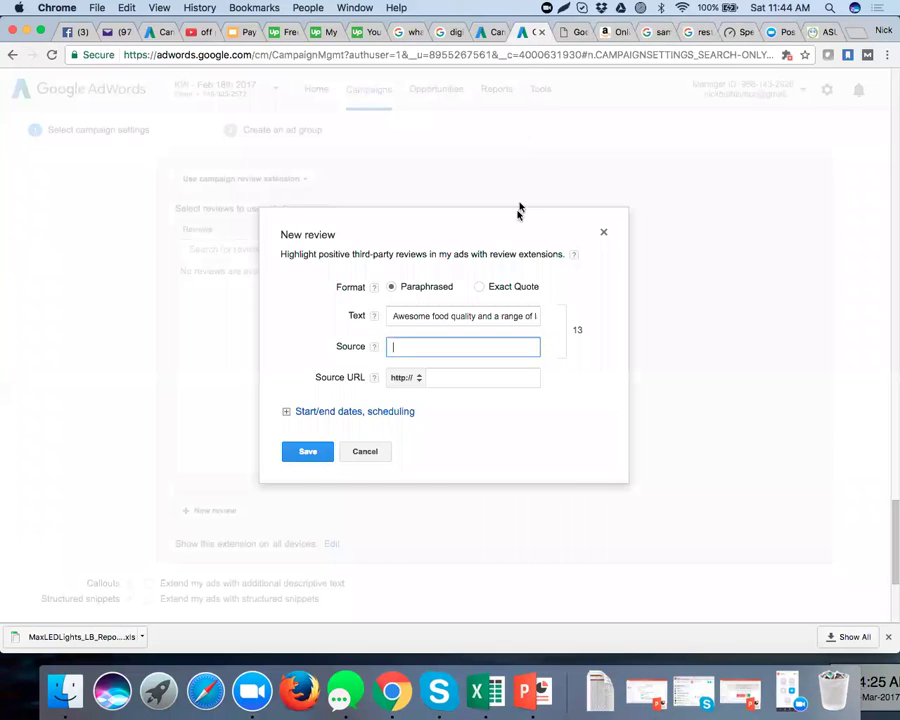
pyautogui.write('Google Business')
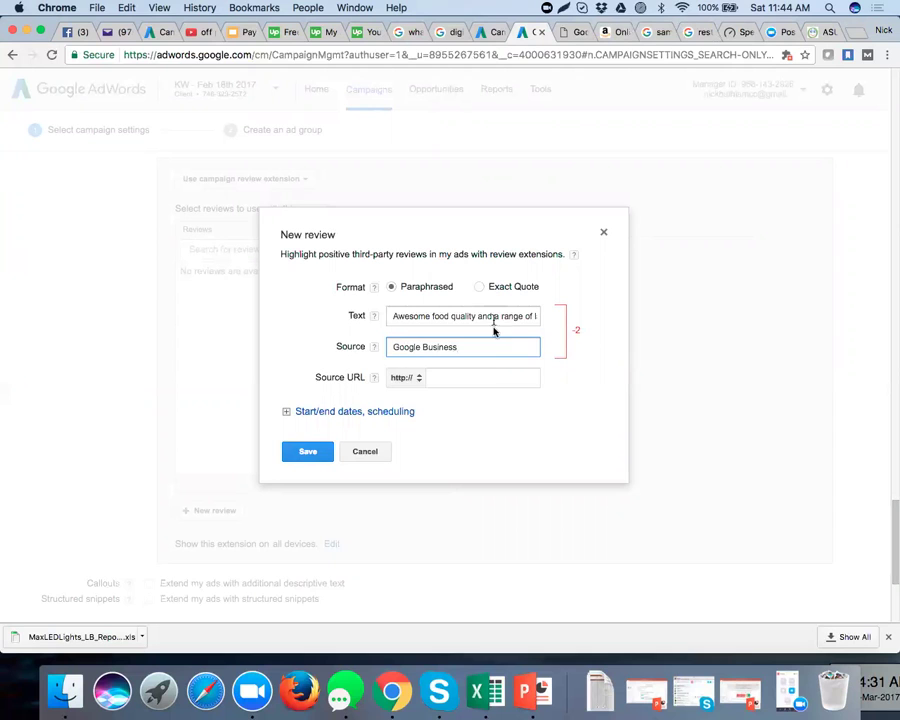
# Open the full list of Google reviews for Oh Buoy - Food Truck and copy that page's web address.
pyautogui.click(492, 375)
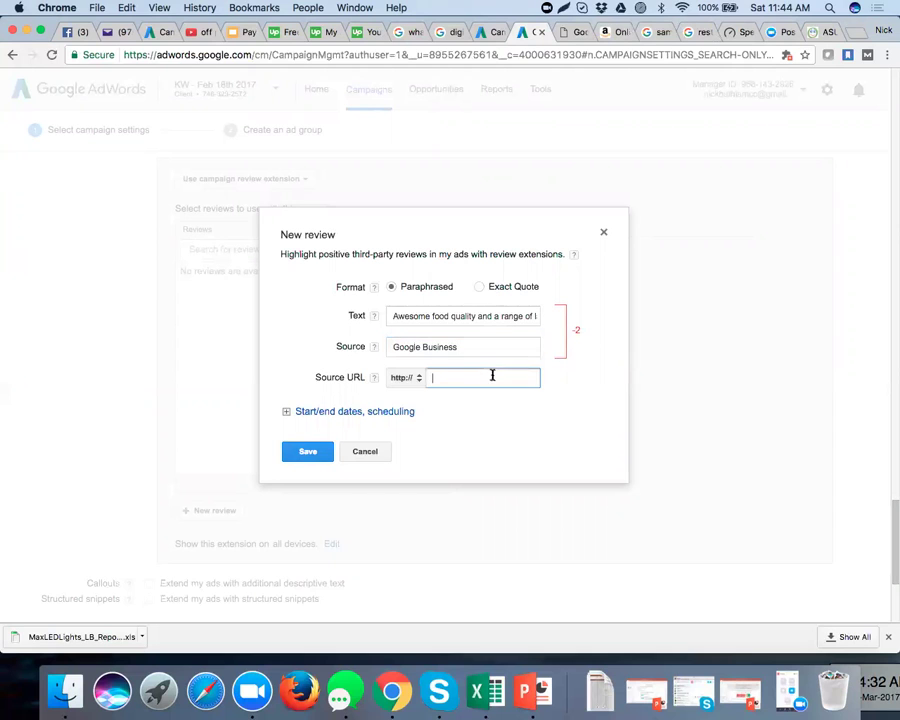
pyautogui.click(685, 33)
pyautogui.click(433, 61)
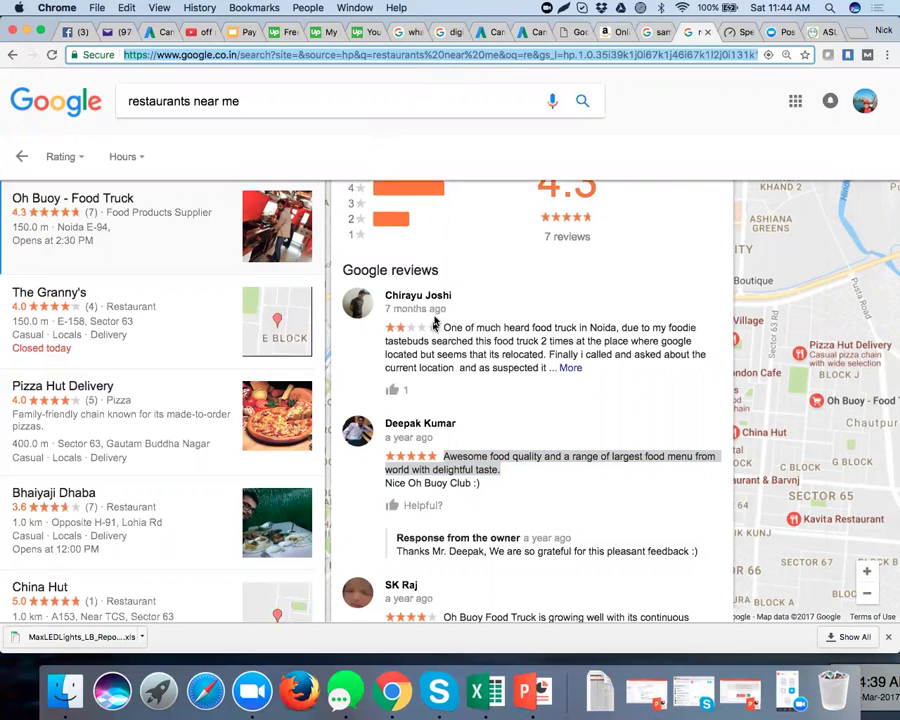
pyautogui.scroll(3, 457, 293)
pyautogui.scroll(3, 457, 293)
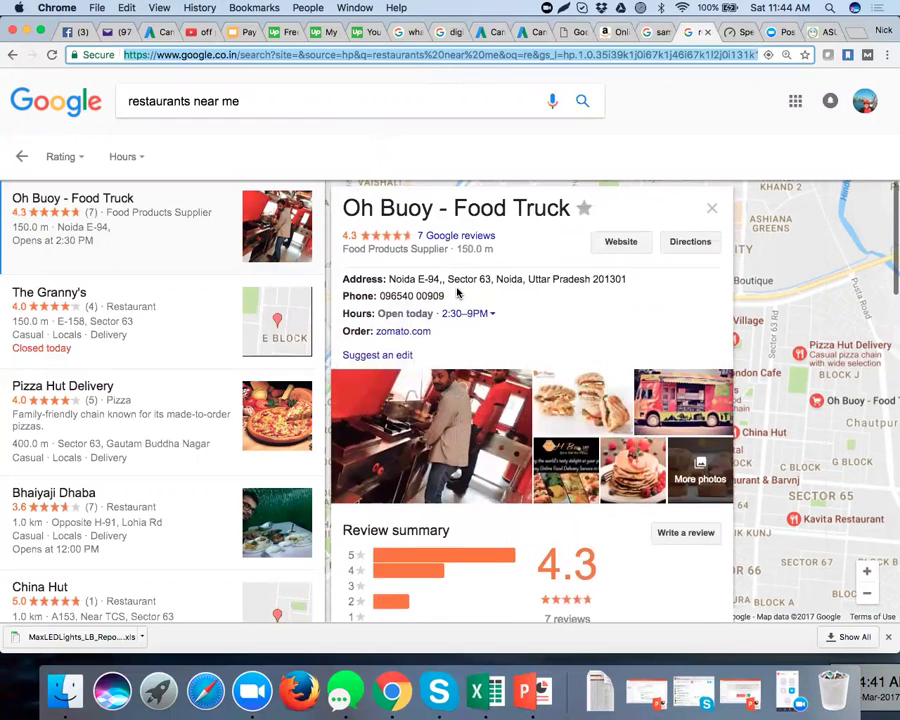
pyautogui.click(474, 208)
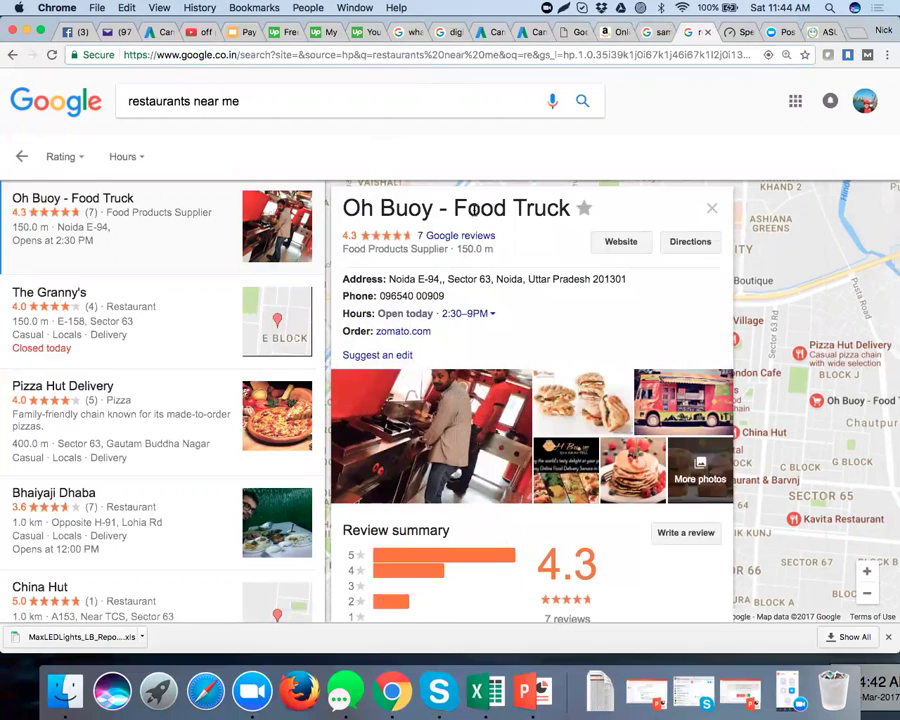
pyautogui.click(459, 237)
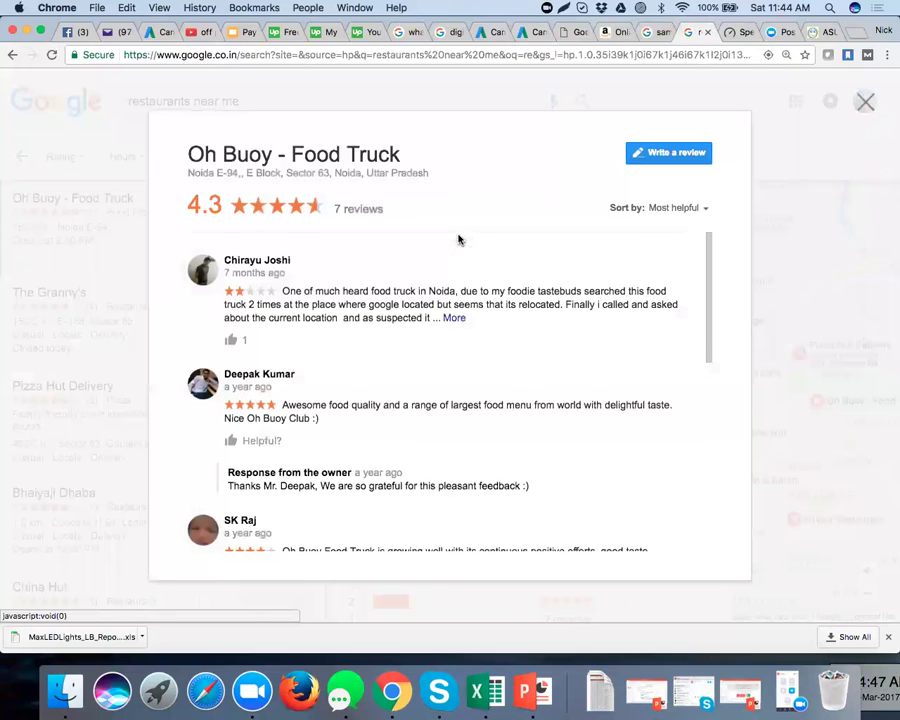
pyautogui.click(462, 55)
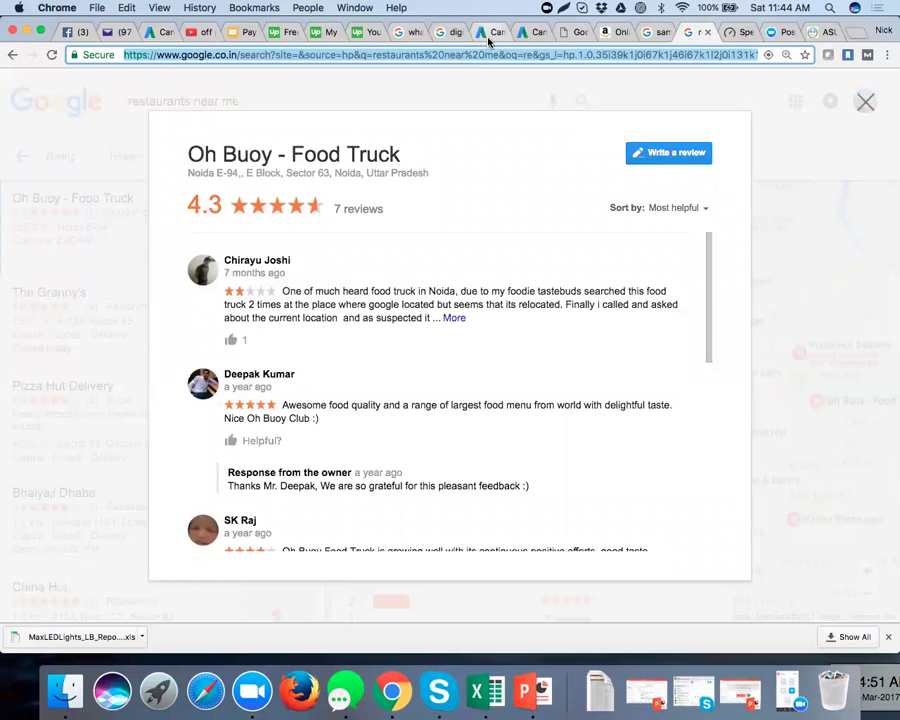
# Paste the copied Google reviews address as the Source URL in the New review form.
pyautogui.click(487, 31)
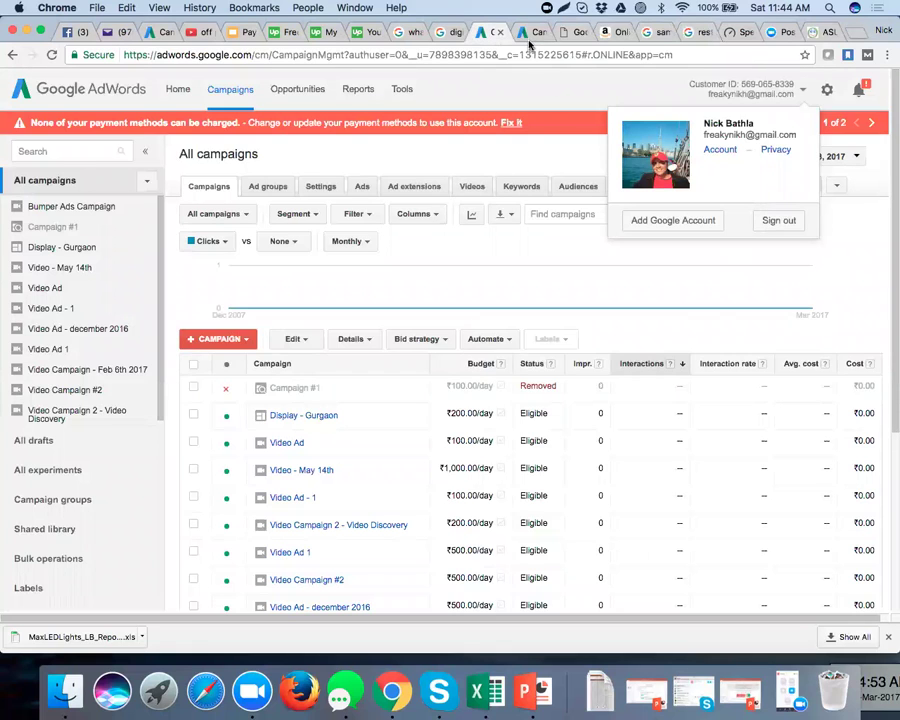
pyautogui.click(527, 32)
pyautogui.click(465, 378)
pyautogui.press('super+v')
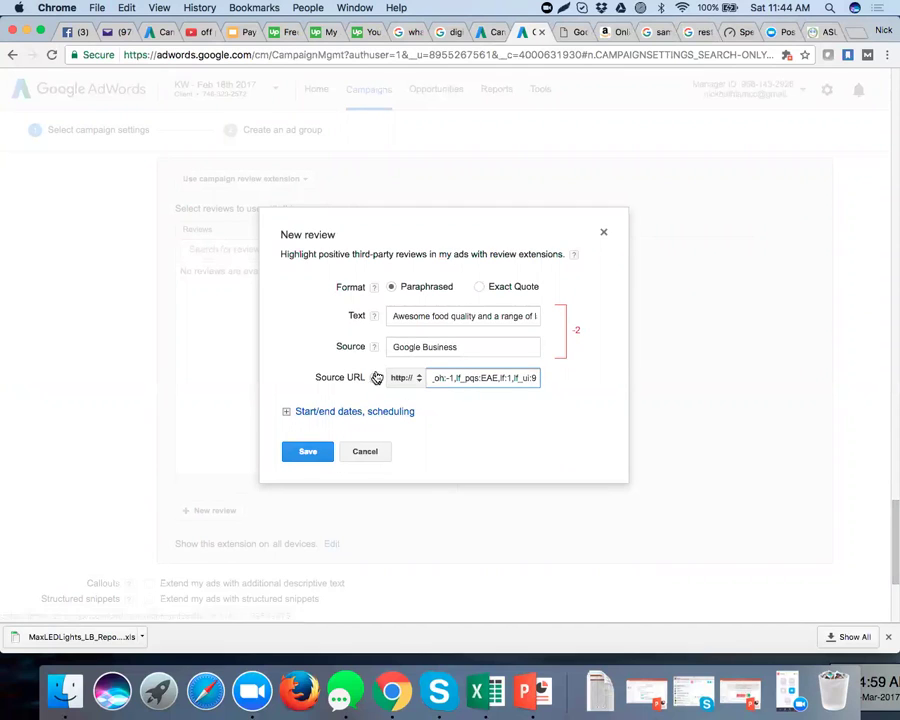
# Remove the word "largest" from the review text, expand the scheduling options and try to save the new review.
pyautogui.click(476, 345)
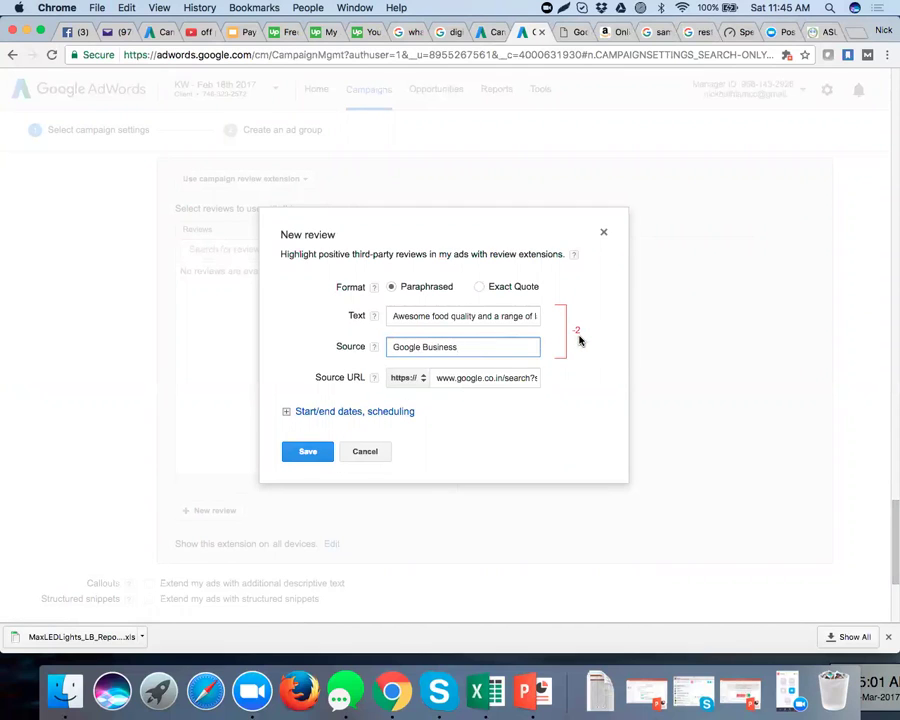
pyautogui.click(514, 316)
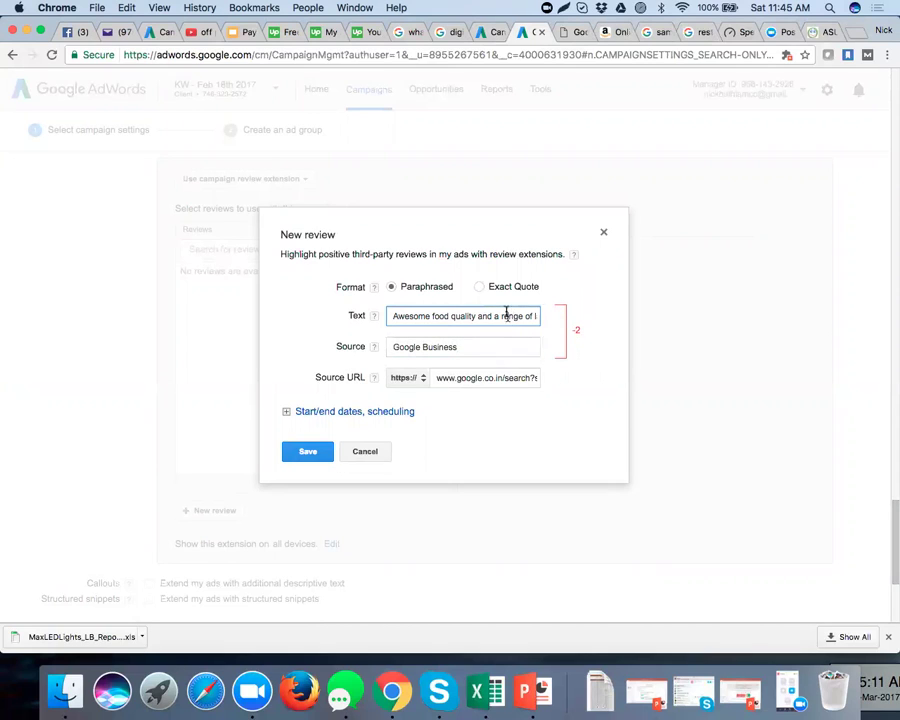
pyautogui.press('End')
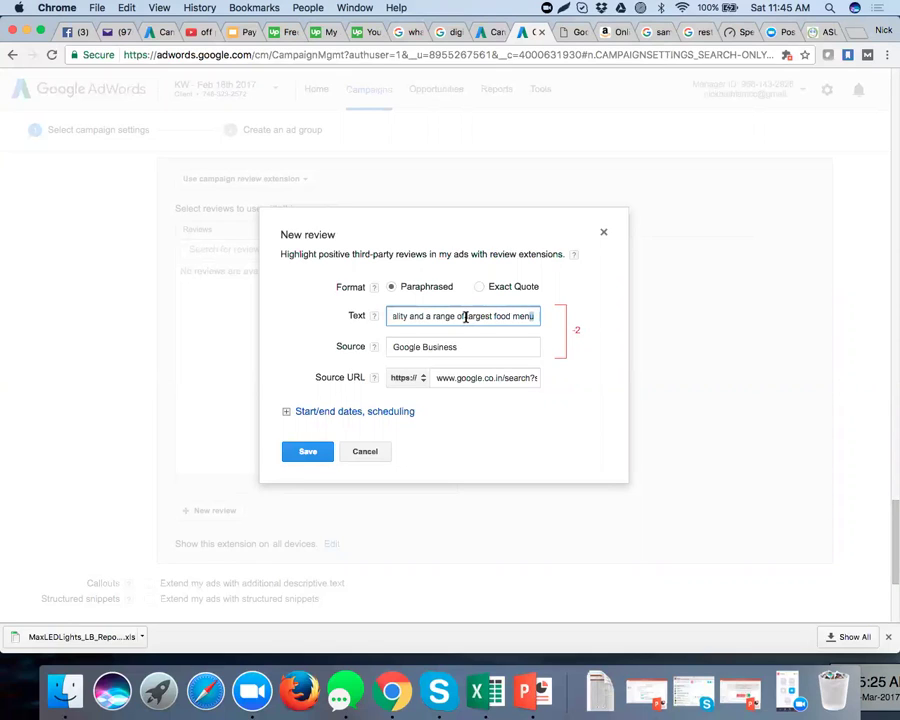
pyautogui.moveTo(466, 316); pyautogui.dragTo(488, 316)
pyautogui.press('BackSpace')
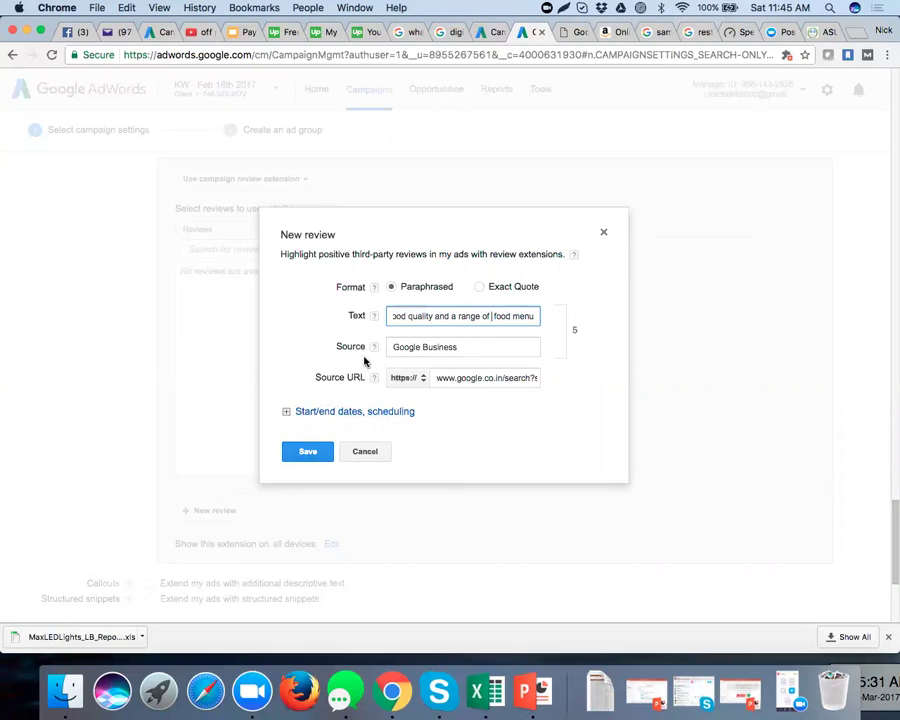
pyautogui.click(286, 414)
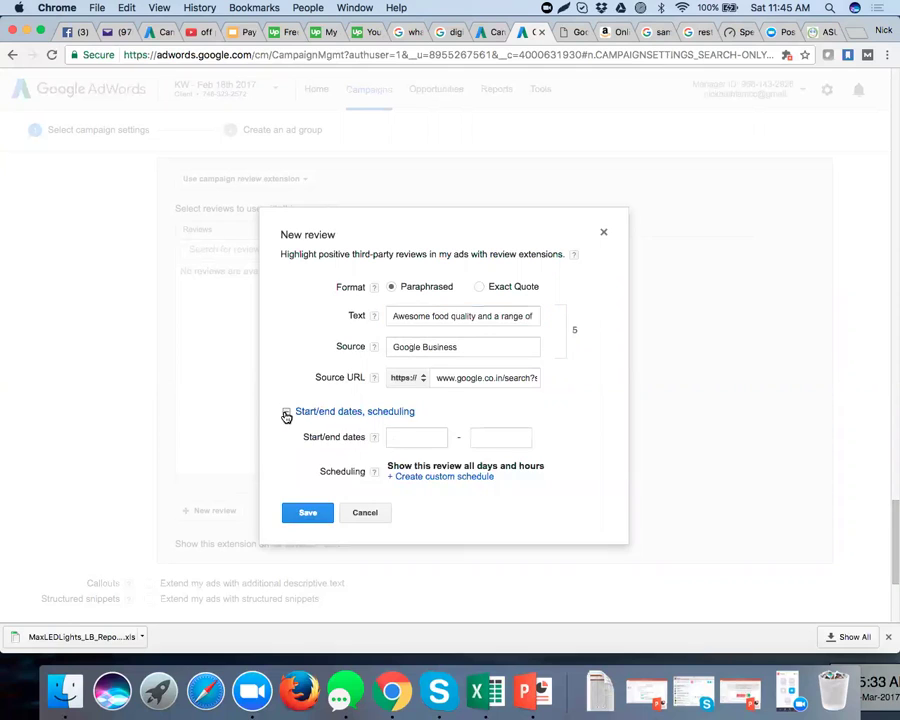
pyautogui.click(308, 514)
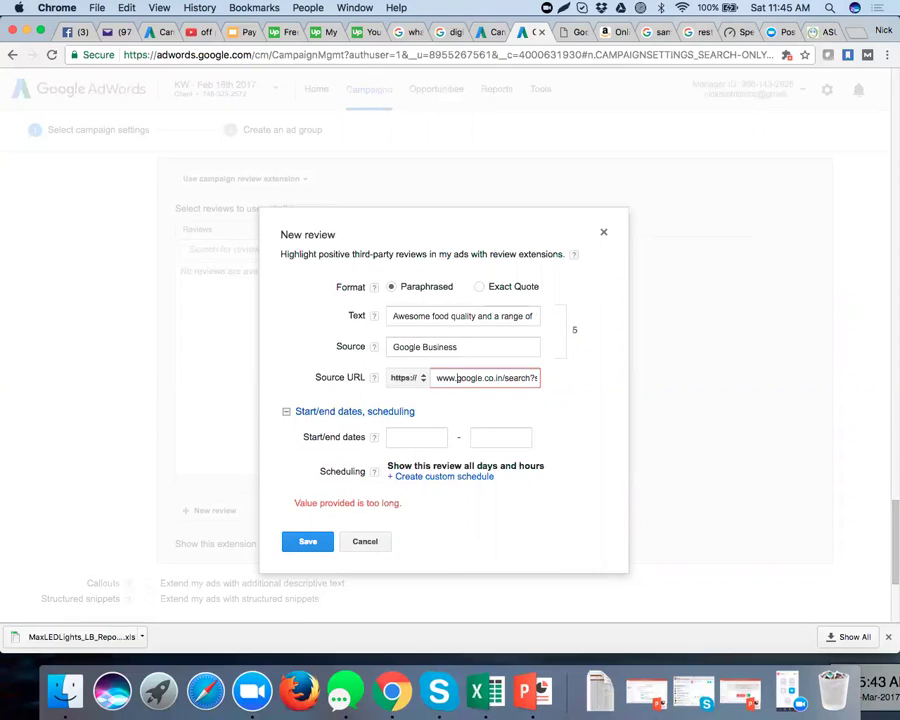
# Examine the beginning of the Source URL in the New review form, up to its search query.
pyautogui.click(521, 377)
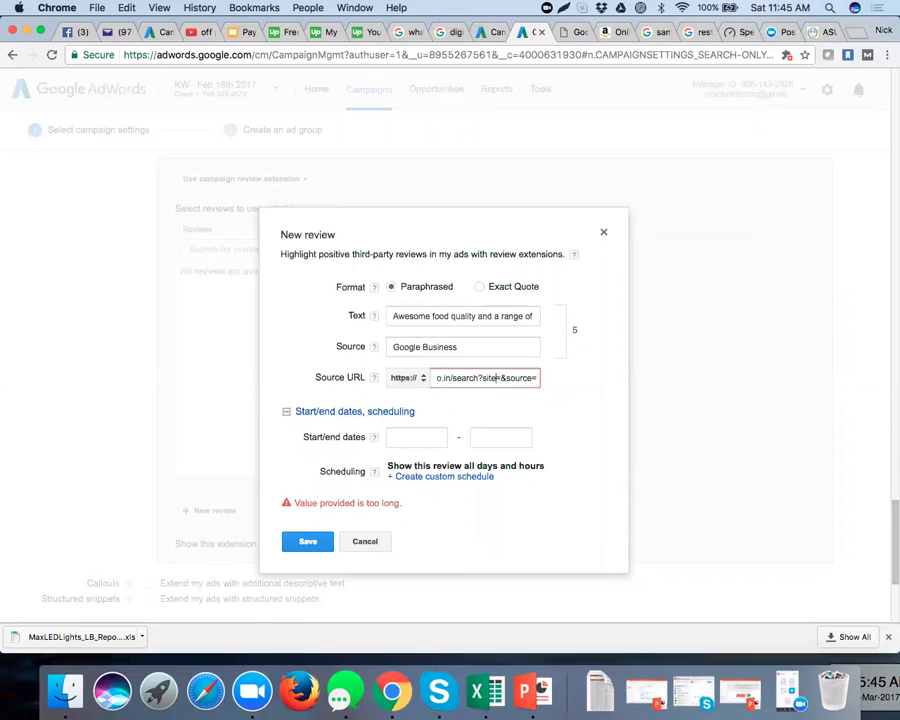
pyautogui.press('Right')
pyautogui.press('Right')
pyautogui.press('Right')
pyautogui.press('Right')
pyautogui.press('Right')
pyautogui.press('Right')
pyautogui.press('Right')
pyautogui.press('Right')
pyautogui.press('Right')
pyautogui.press('Right')
pyautogui.press('Right')
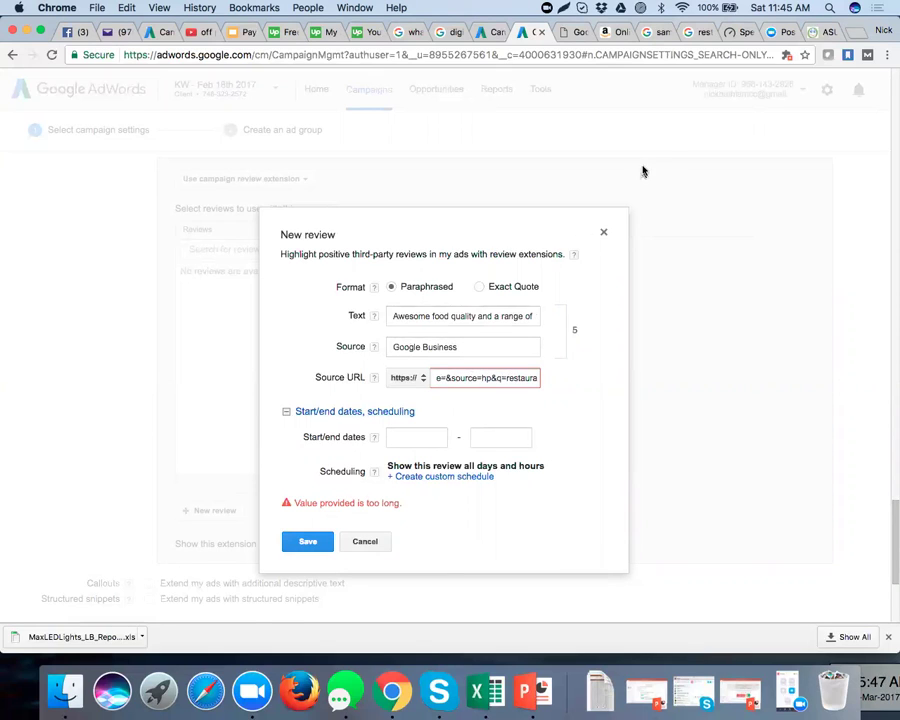
# Return to the Oh Buoy - Food Truck Google reviews page, check a reviewer's profile, and copy the reviews page address again.
pyautogui.click(730, 33)
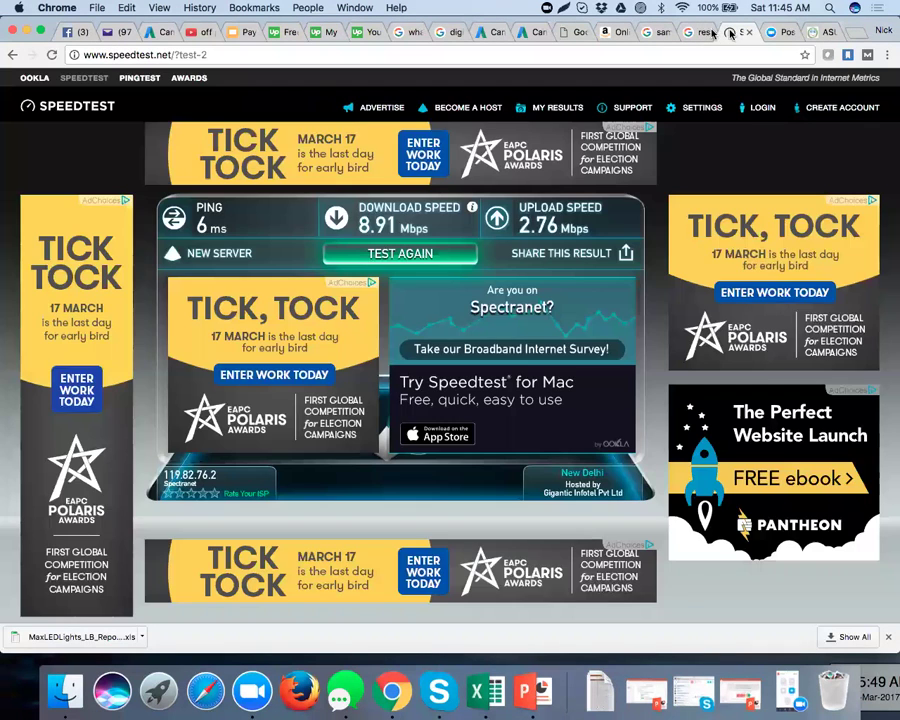
pyautogui.click(704, 33)
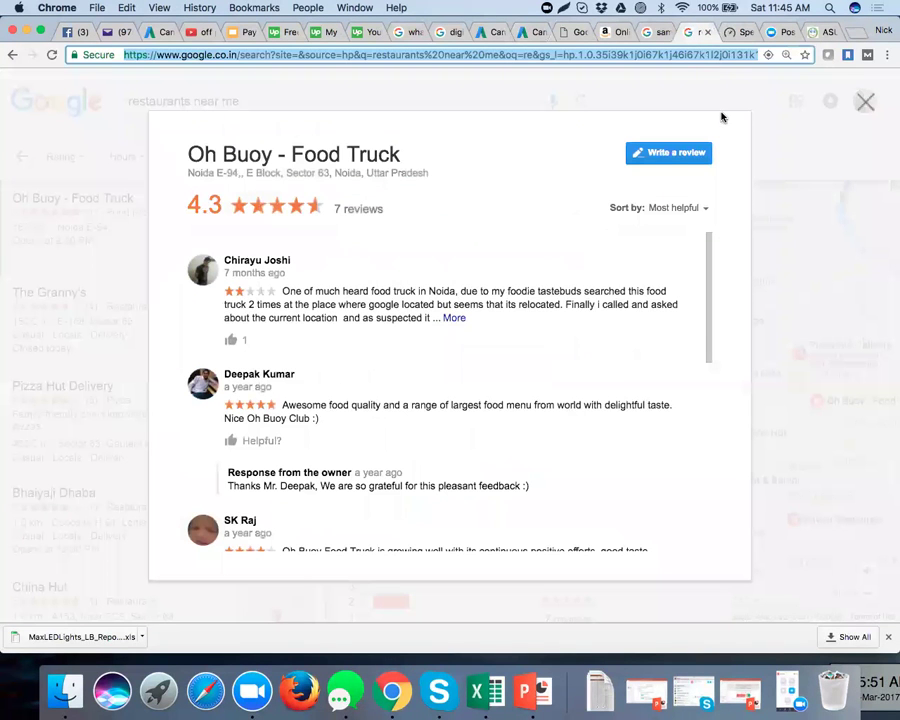
pyautogui.click(546, 184)
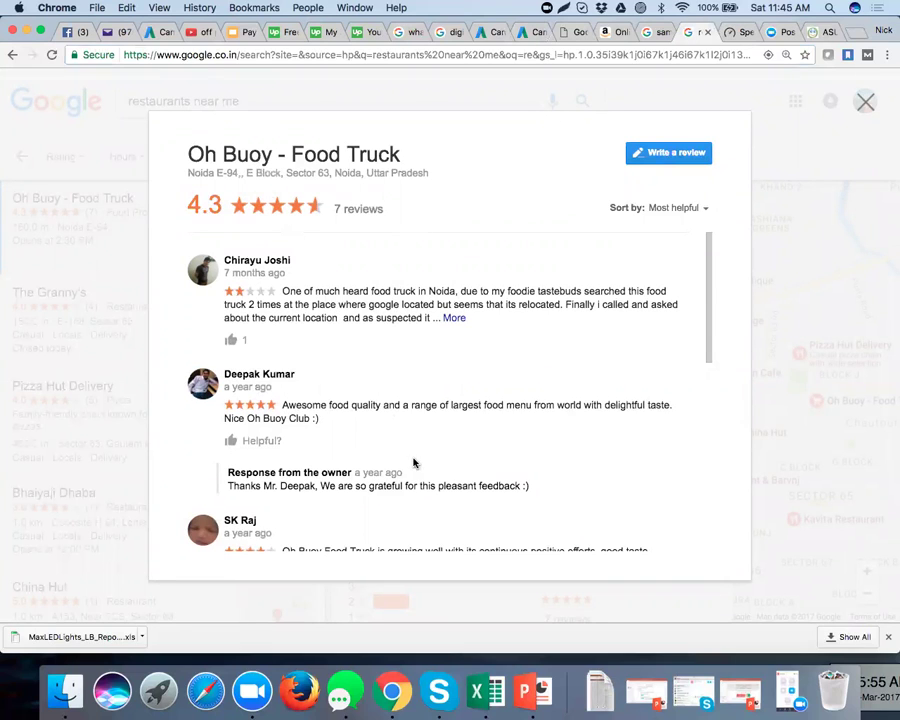
pyautogui.click(255, 263)
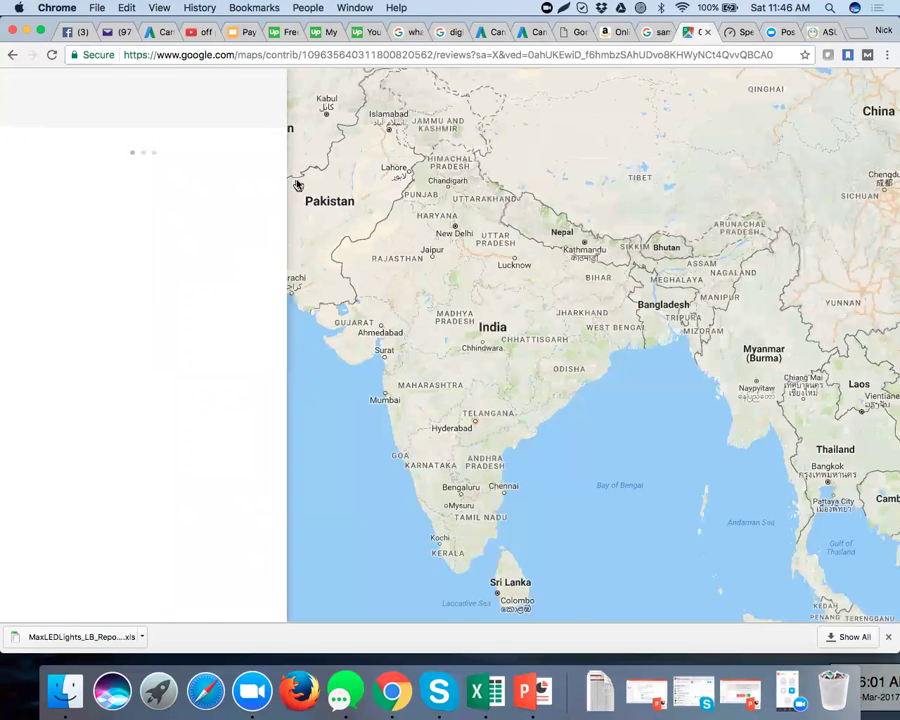
pyautogui.click(9, 56)
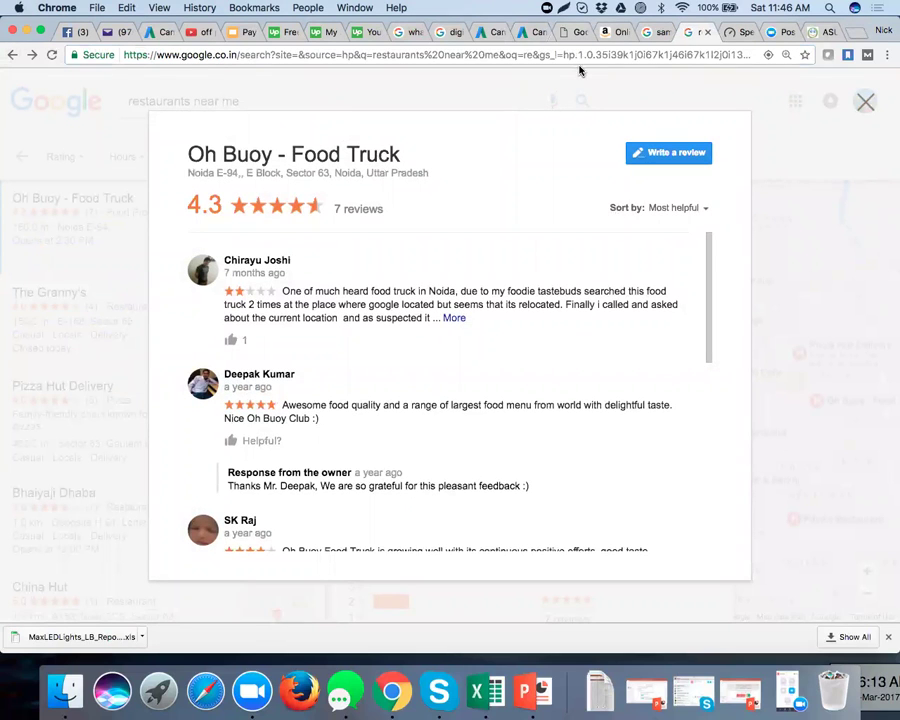
pyautogui.click(579, 58)
pyautogui.press('super+c')
pyautogui.press('super+c')
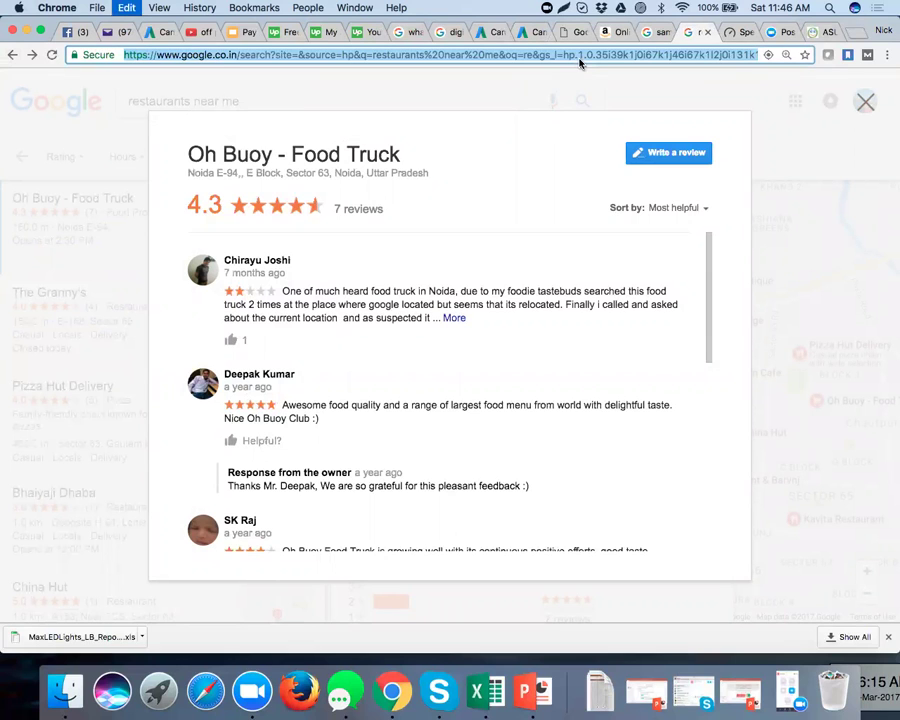
# Try to save the New review form again with the Oh Buoy reviews page address as the Source URL.
pyautogui.click(567, 31)
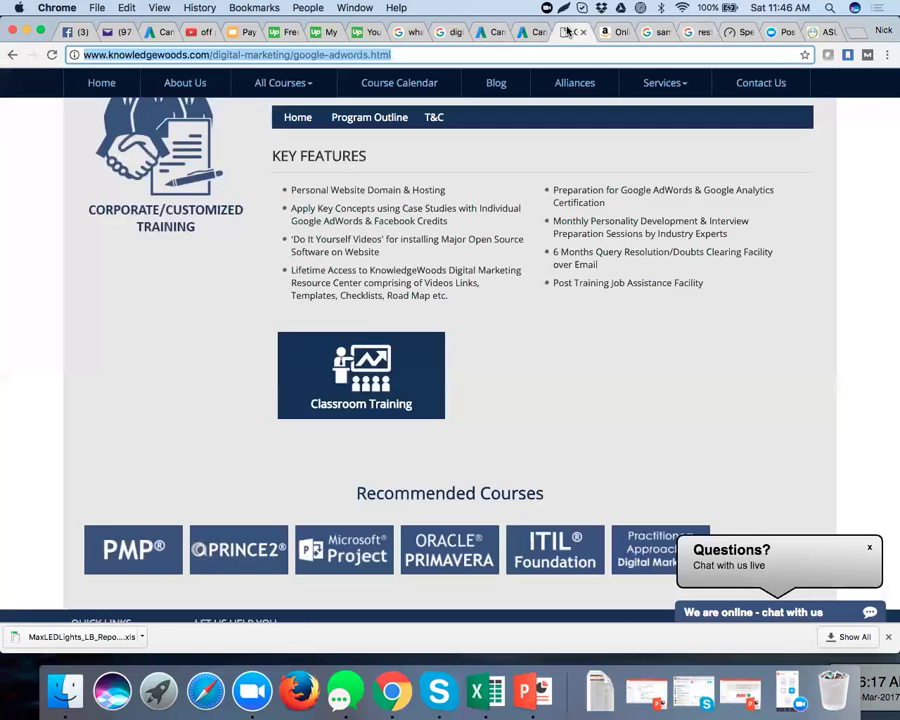
pyautogui.click(600, 32)
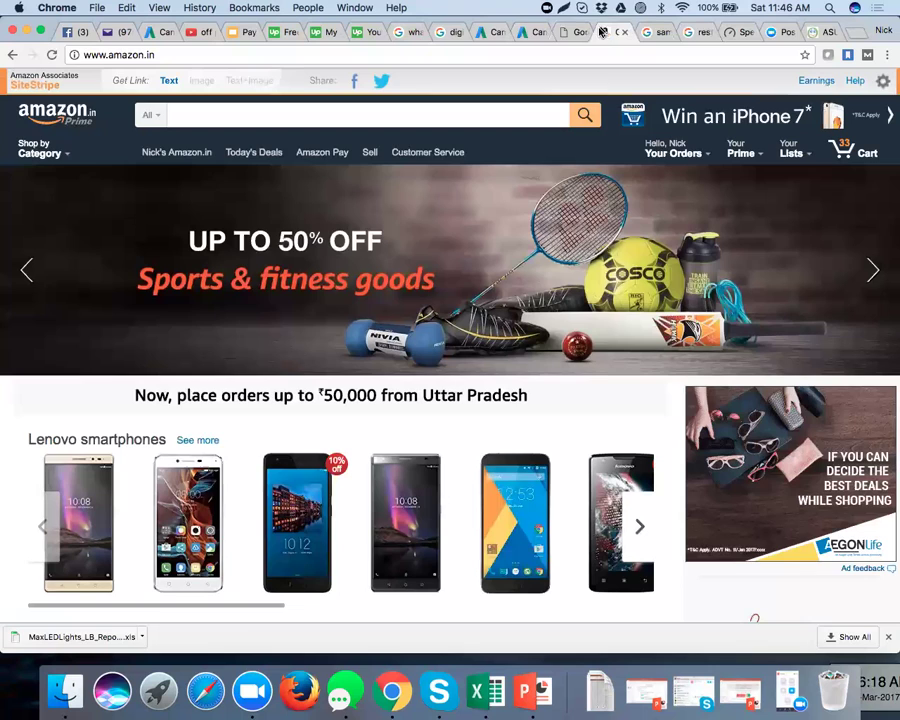
pyautogui.click(533, 32)
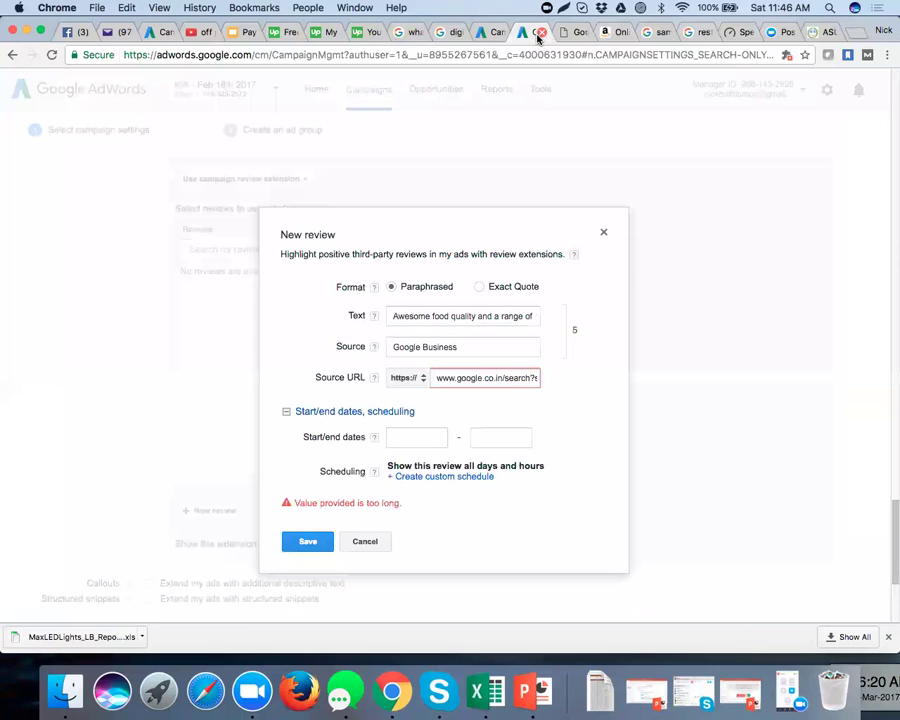
pyautogui.tripleClick(457, 380)
pyautogui.press('Right')
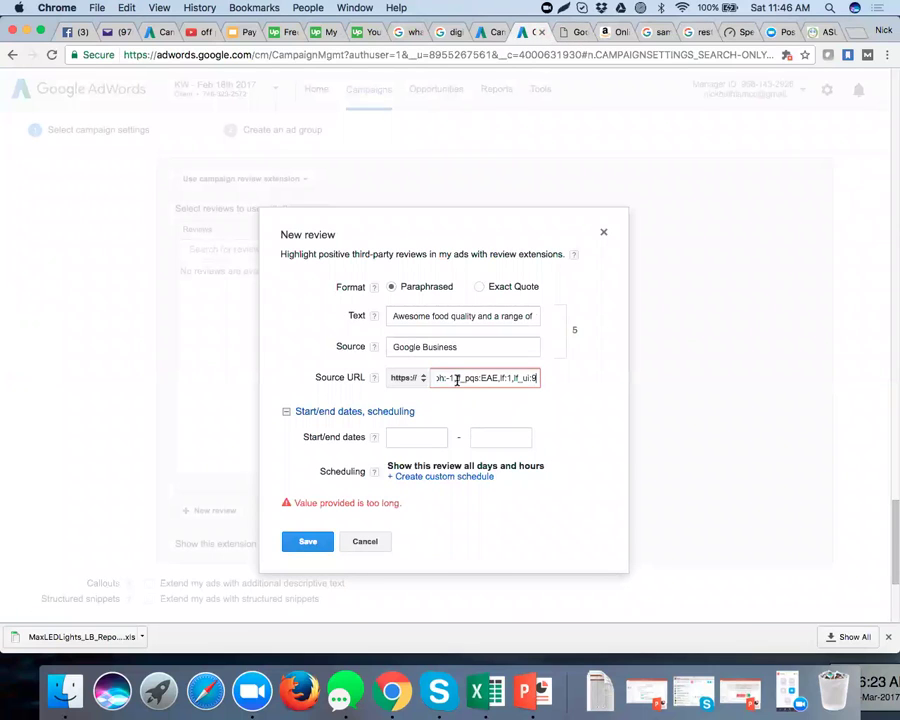
pyautogui.press('Home')
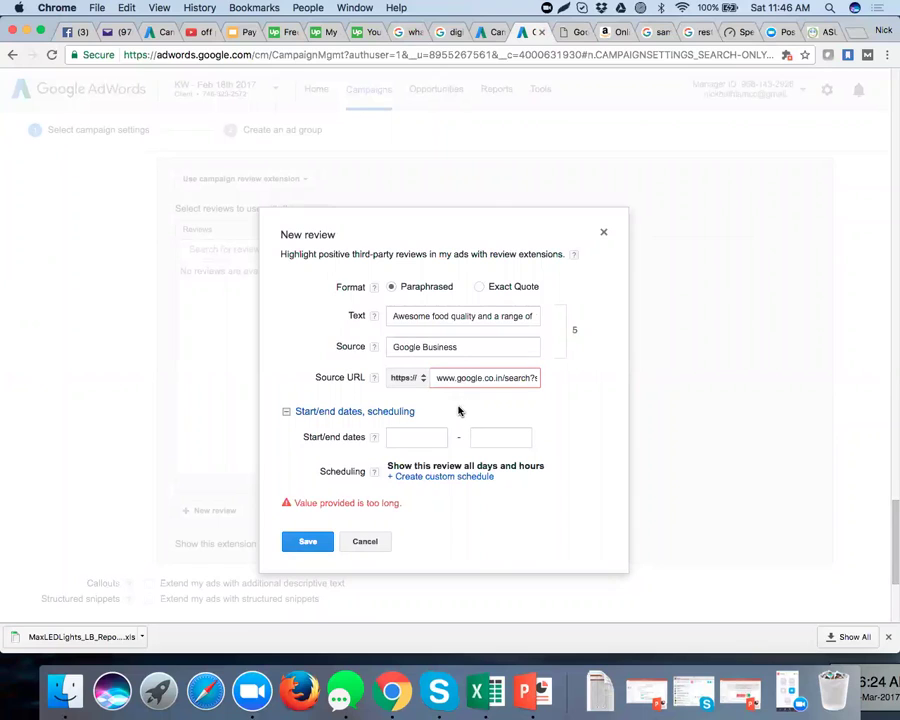
pyautogui.click(309, 542)
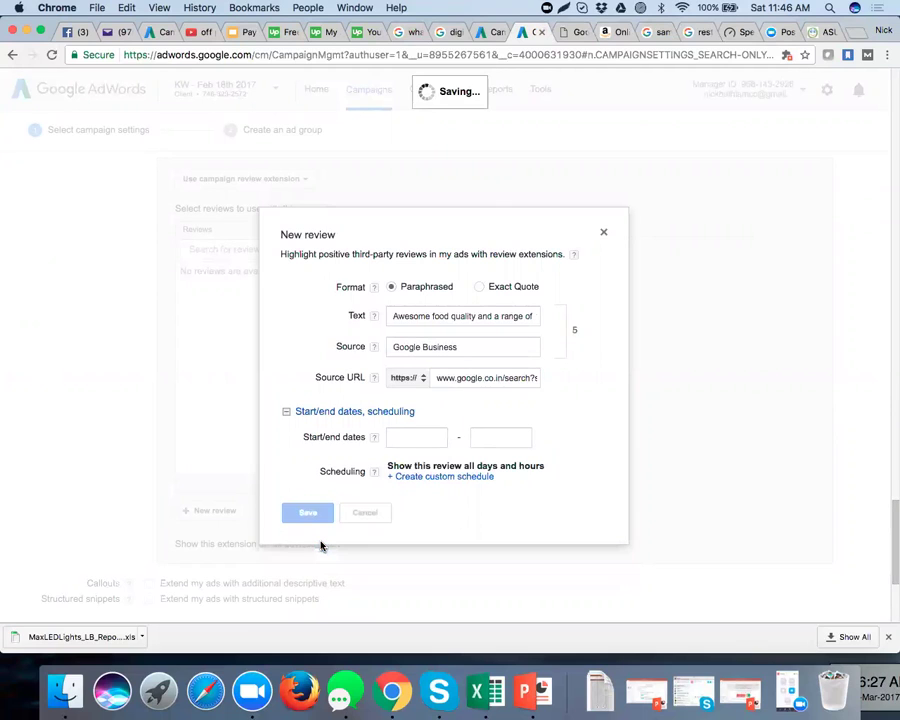
# Read along the Source URL past the restaurant query to its gs_l parameter.
pyautogui.click(507, 378)
pyautogui.press('End')
pyautogui.press('Right')
pyautogui.press('Right')
pyautogui.press('Right')
pyautogui.press('Right')
pyautogui.press('Right')
pyautogui.press('Right')
pyautogui.press('Right')
pyautogui.press('Right')
pyautogui.press('Right')
pyautogui.press('Right')
pyautogui.press('Right')
pyautogui.press('Right')
pyautogui.press('Right')
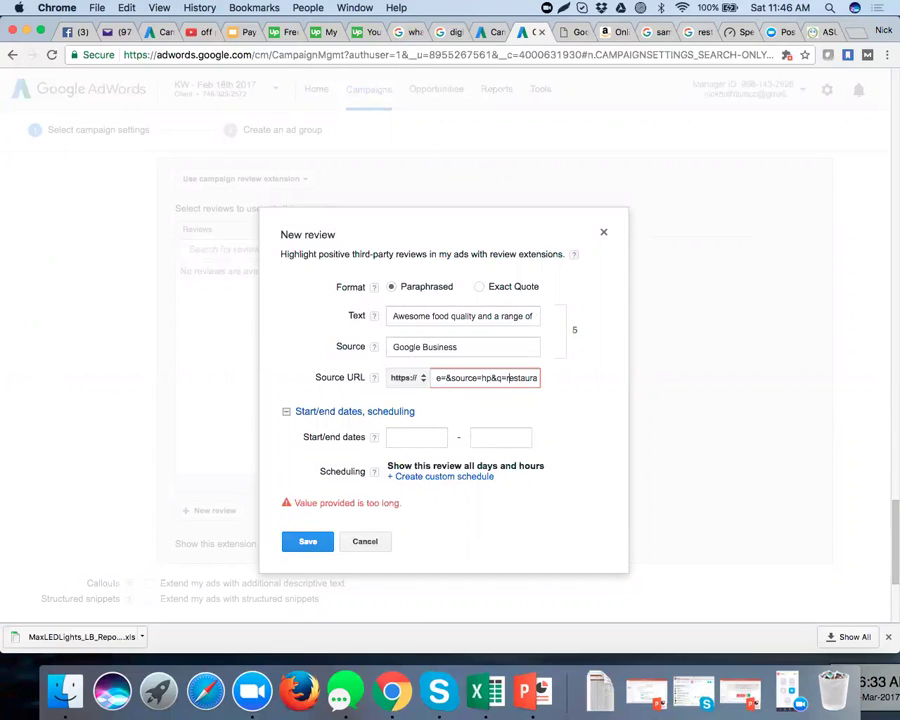
pyautogui.press('Right')
pyautogui.press('Right')
pyautogui.press('Right')
pyautogui.press('Right')
pyautogui.press('Right')
pyautogui.press('Right')
pyautogui.press('Right')
pyautogui.press('Right')
pyautogui.press('Right')
pyautogui.press('Right')
pyautogui.press('Right')
pyautogui.press('Right')
pyautogui.press('Right')
pyautogui.press('Right')
pyautogui.press('Right')
pyautogui.press('Right')
pyautogui.press('Right')
pyautogui.press('Right')
pyautogui.press('Right')
pyautogui.press('Right')
pyautogui.press('Right')
pyautogui.press('Right')
pyautogui.press('Right')
pyautogui.press('Right')
pyautogui.press('Right')
pyautogui.press('Right')
pyautogui.press('Right')
pyautogui.press('Right')
pyautogui.press('Right')
pyautogui.press('Right')
pyautogui.press('Right')
pyautogui.press('Right')
pyautogui.press('Right')
pyautogui.press('Right')
pyautogui.press('Right')
pyautogui.press('Right')
pyautogui.press('Right')
pyautogui.press('Right')
pyautogui.press('Right')
pyautogui.press('Right')
pyautogui.press('Right')
pyautogui.press('Right')
pyautogui.press('Right')
pyautogui.press('Right')
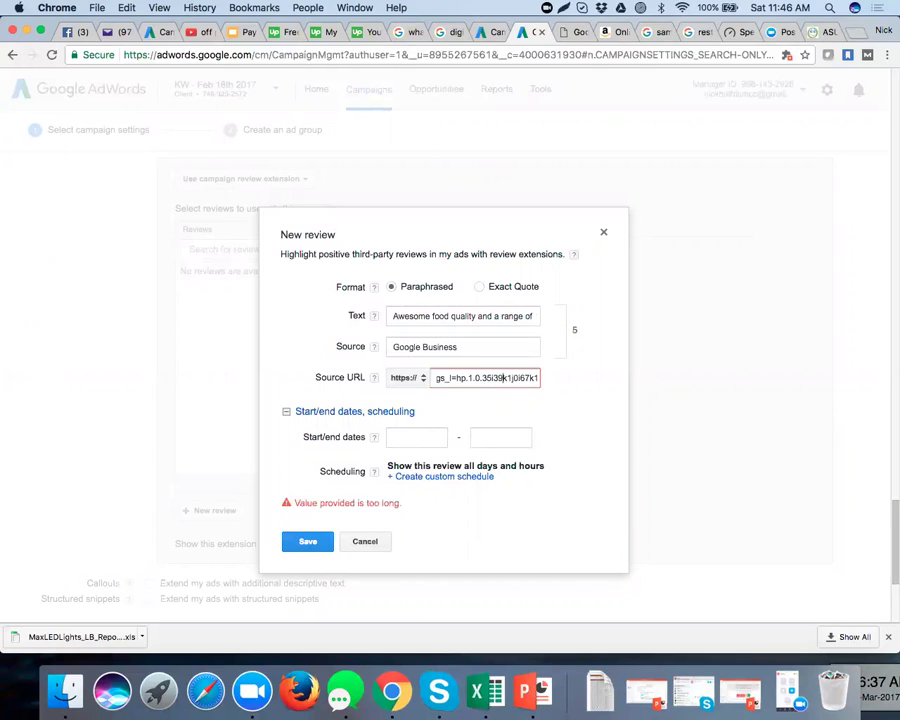
pyautogui.click(650, 33)
pyautogui.click(695, 33)
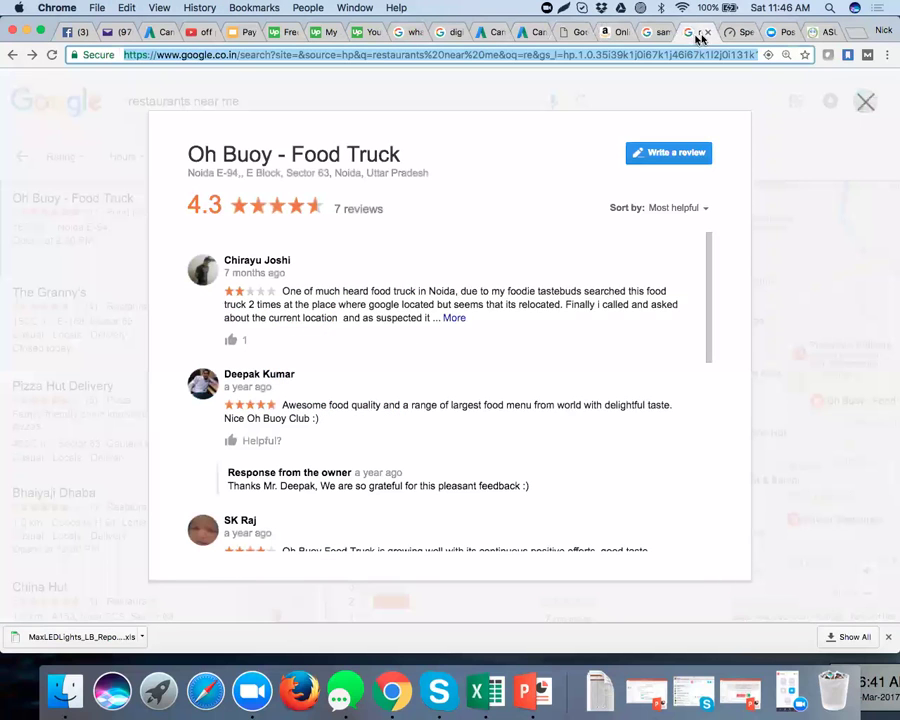
pyautogui.click(527, 33)
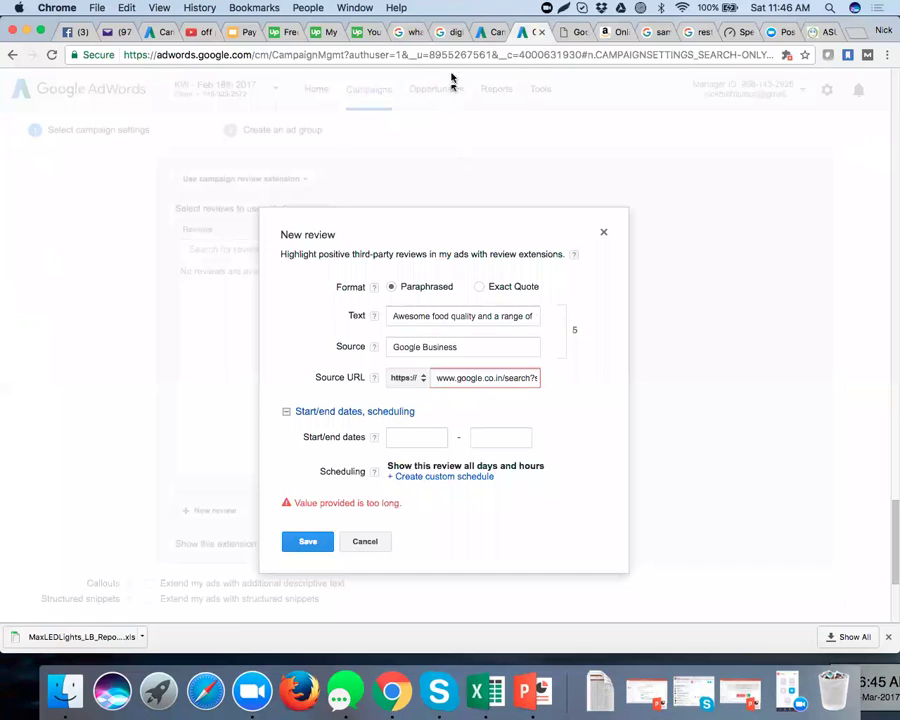
pyautogui.click(488, 33)
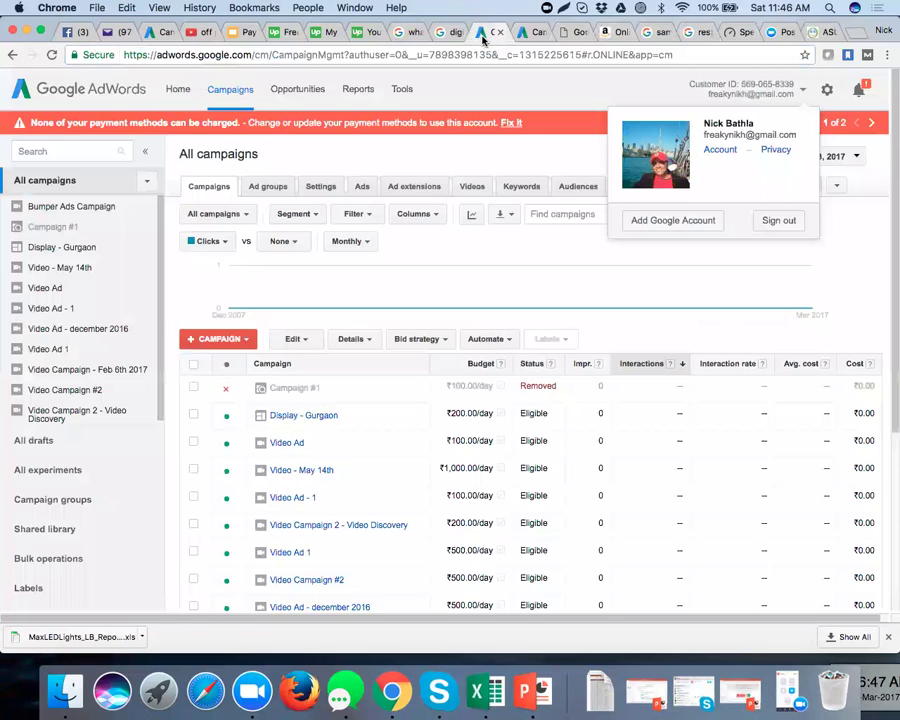
pyautogui.click(452, 33)
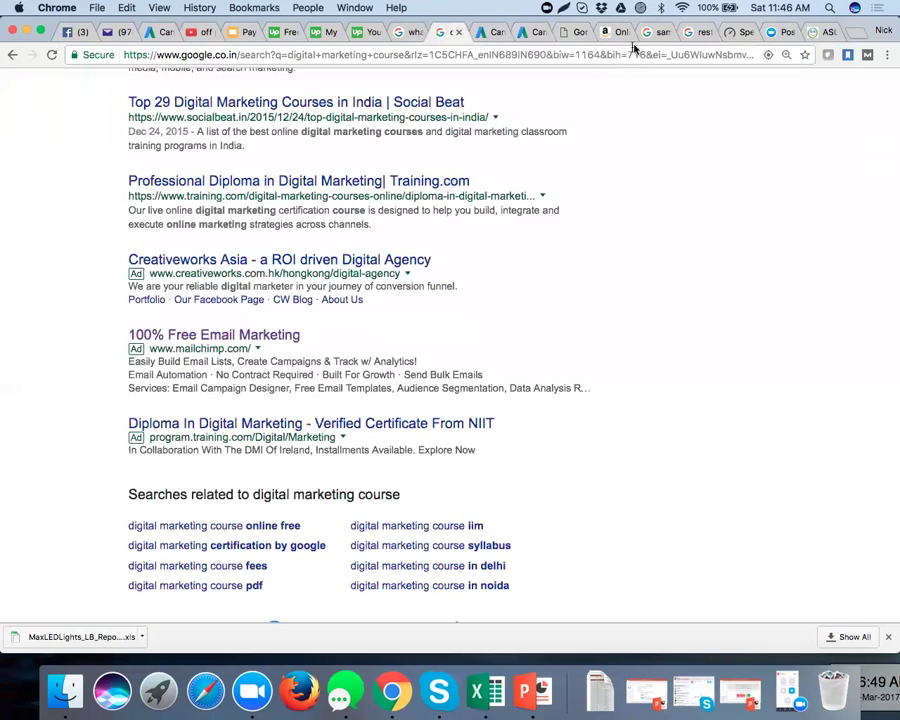
pyautogui.click(645, 40)
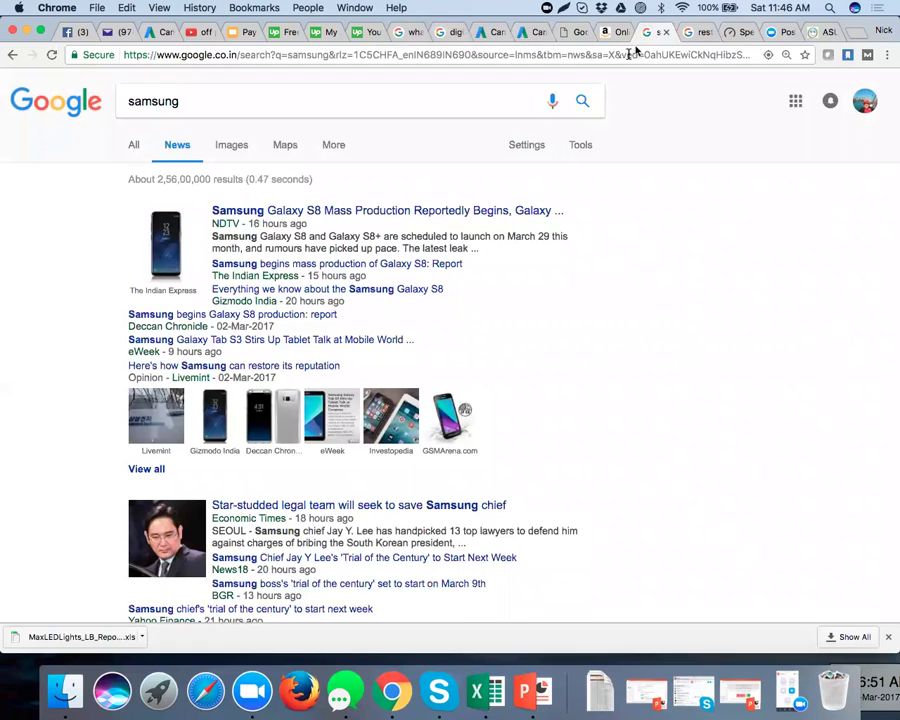
# Look through the Oh Buoy - Food Truck Google reviews, close them, and examine the listing down to its web results.
pyautogui.click(695, 35)
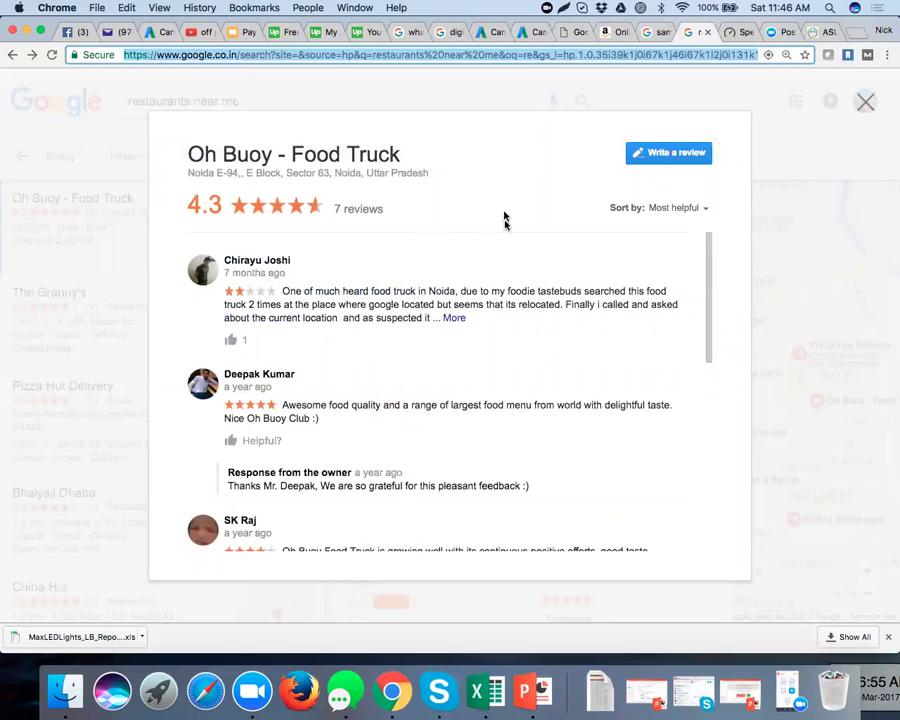
pyautogui.scroll(-5, 478, 296)
pyautogui.scroll(-5, 478, 296)
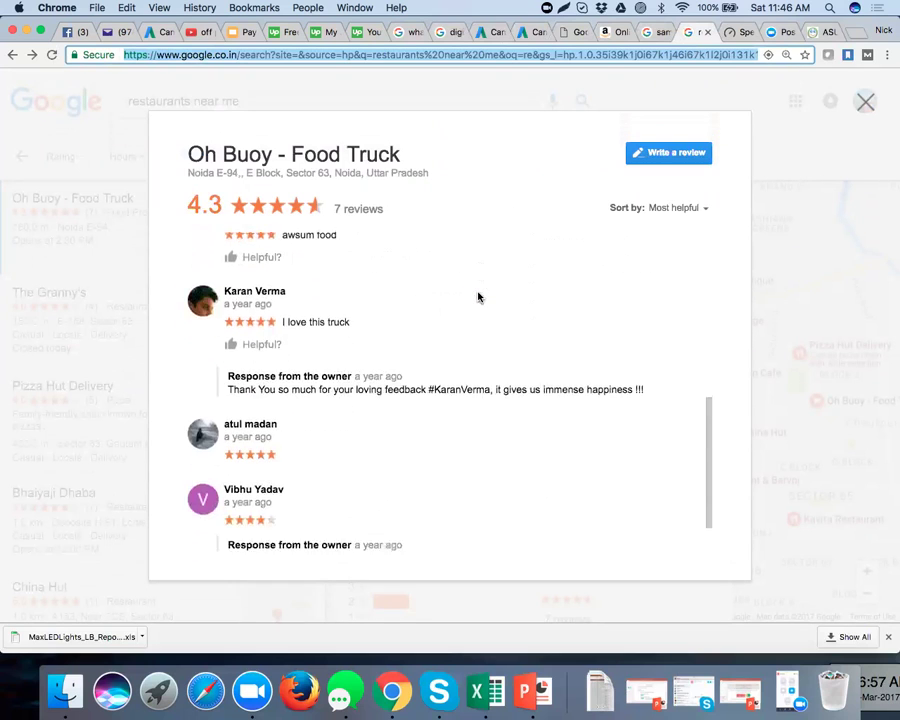
pyautogui.click(866, 103)
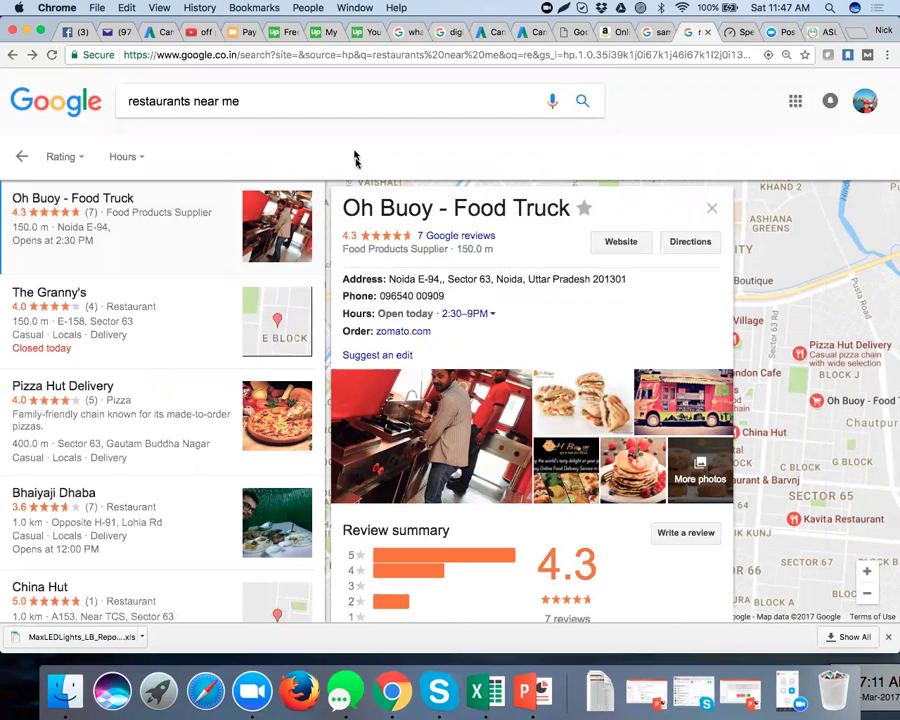
pyautogui.scroll(-10, 425, 440)
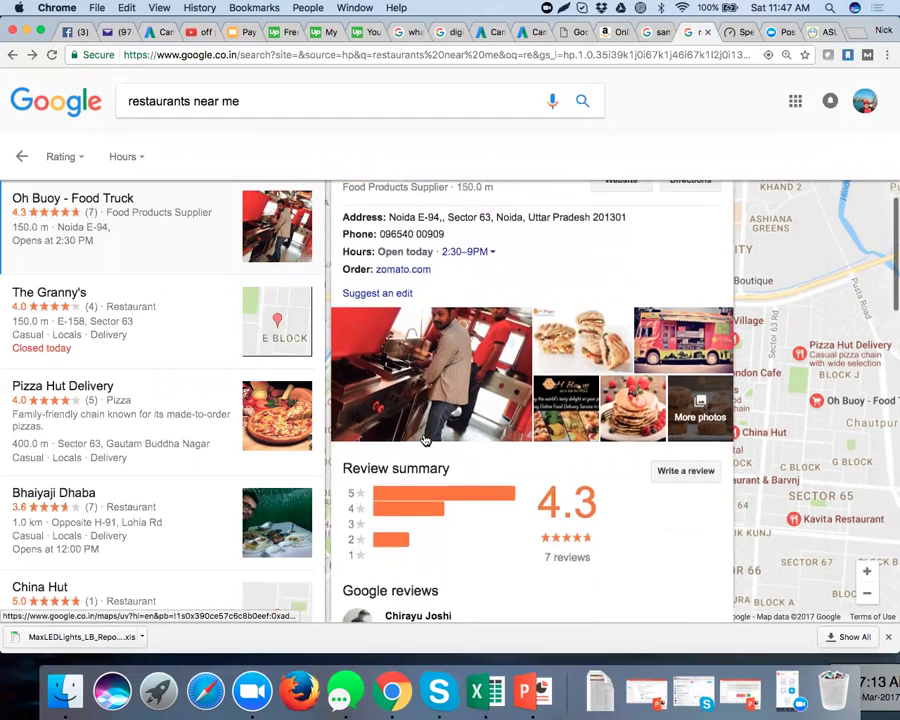
pyautogui.scroll(-12, 425, 440)
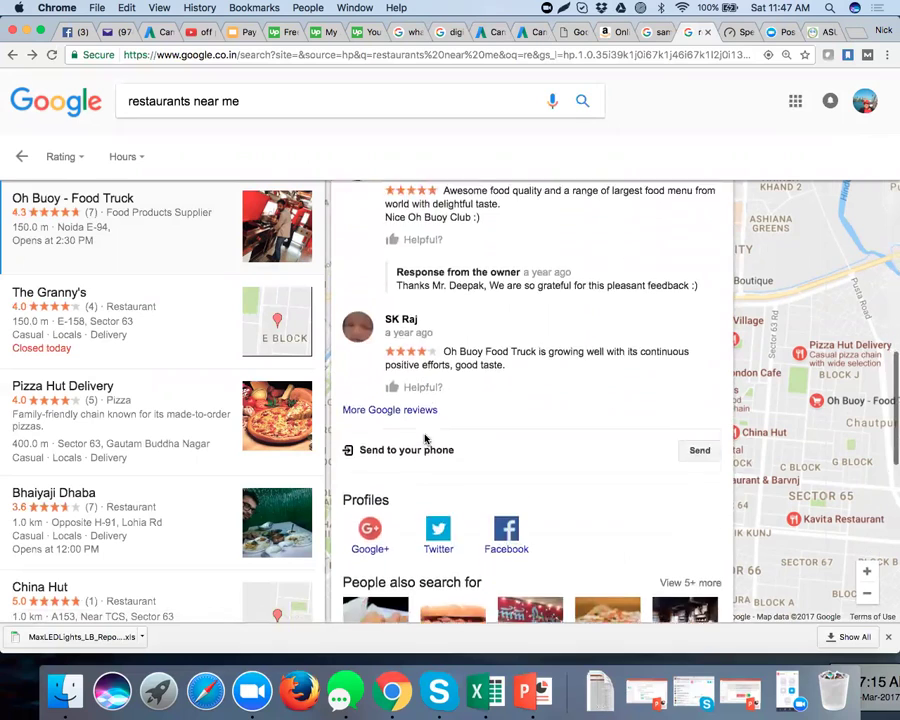
pyautogui.scroll(-5, 425, 440)
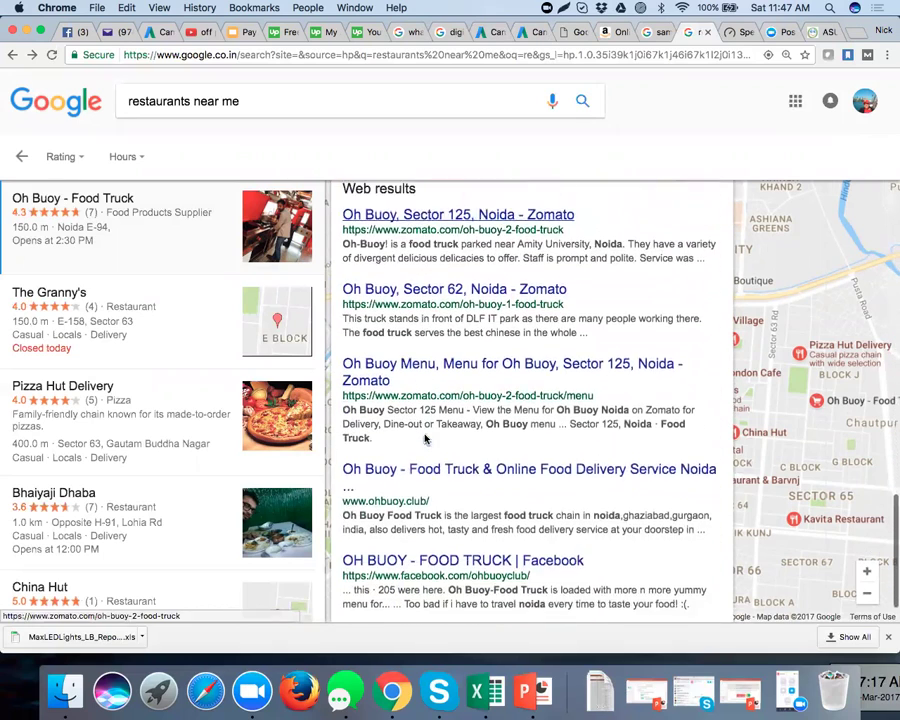
# Return to the AdWords campaign settings and discard the unsaved new review.
pyautogui.click(576, 32)
pyautogui.click(522, 34)
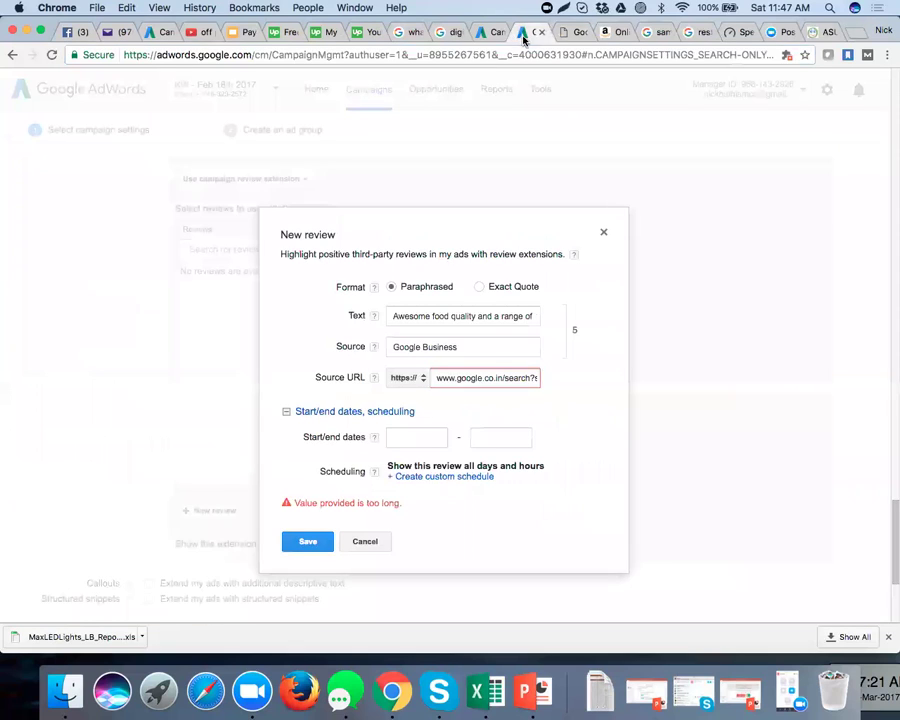
pyautogui.click(365, 541)
pyautogui.scroll(-2, 328, 417)
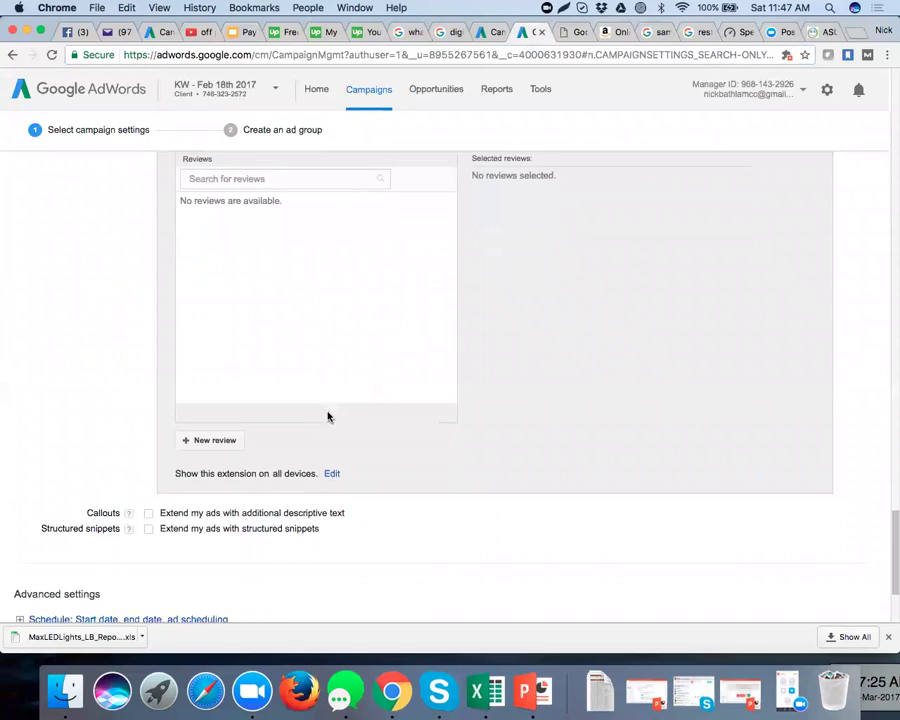
# Review the campaign's ad extension sections, from the reviews up to the location and sitelinks settings and back down to the reviews.
pyautogui.scroll(5, 328, 417)
pyautogui.scroll(7, 328, 417)
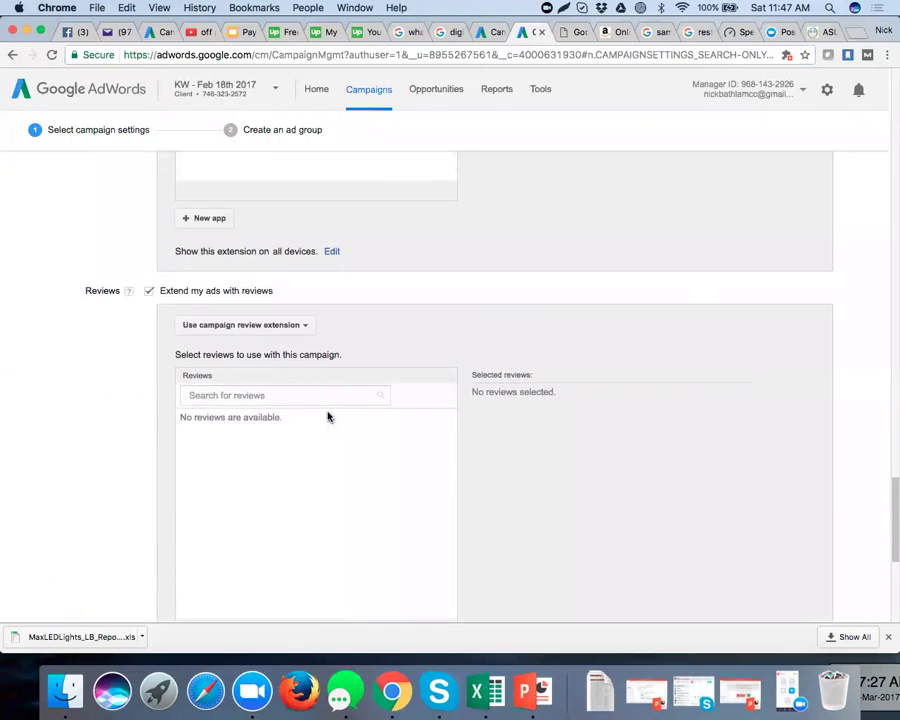
pyautogui.scroll(10, 328, 417)
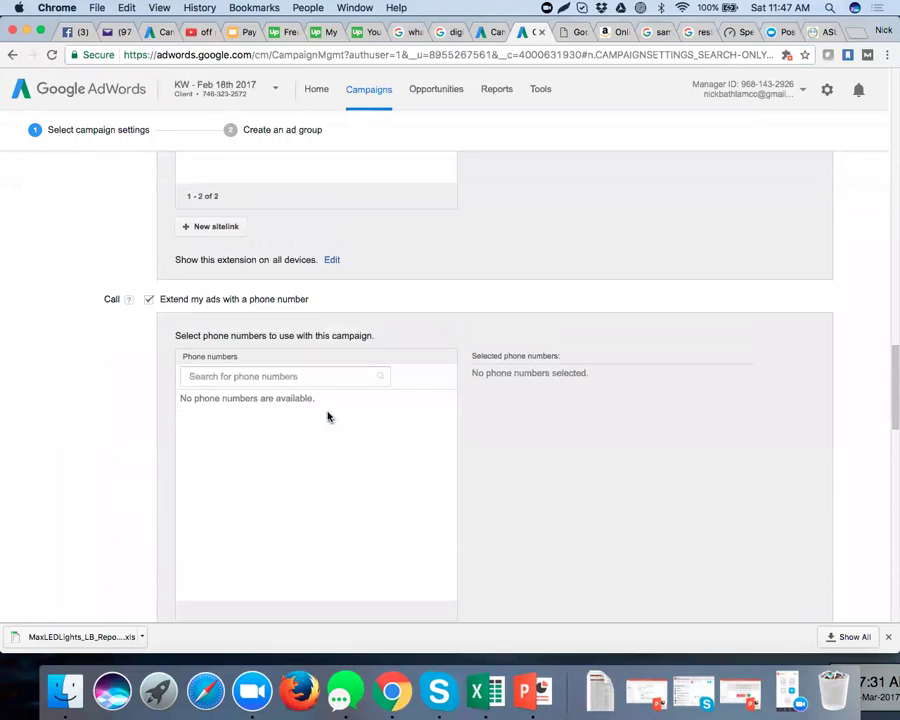
pyautogui.scroll(12, 328, 417)
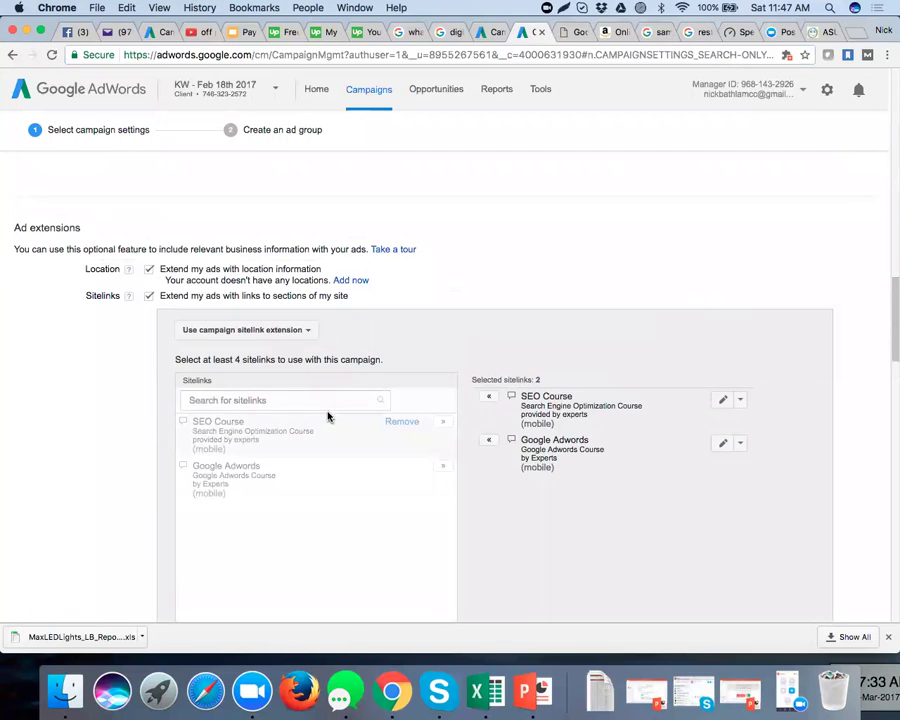
pyautogui.scroll(-20, 328, 417)
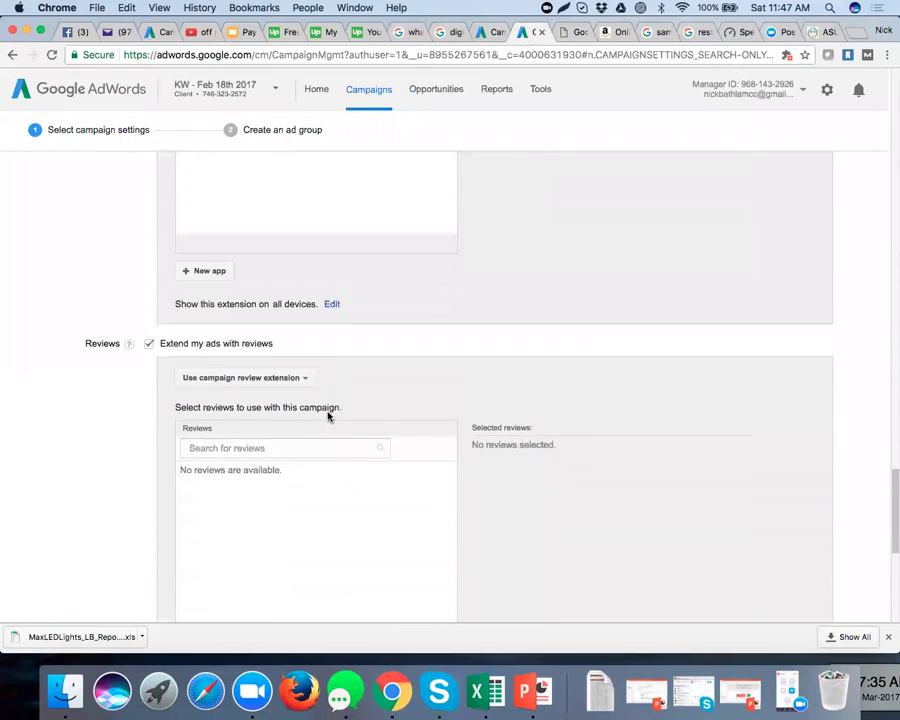
pyautogui.scroll(-3, 328, 417)
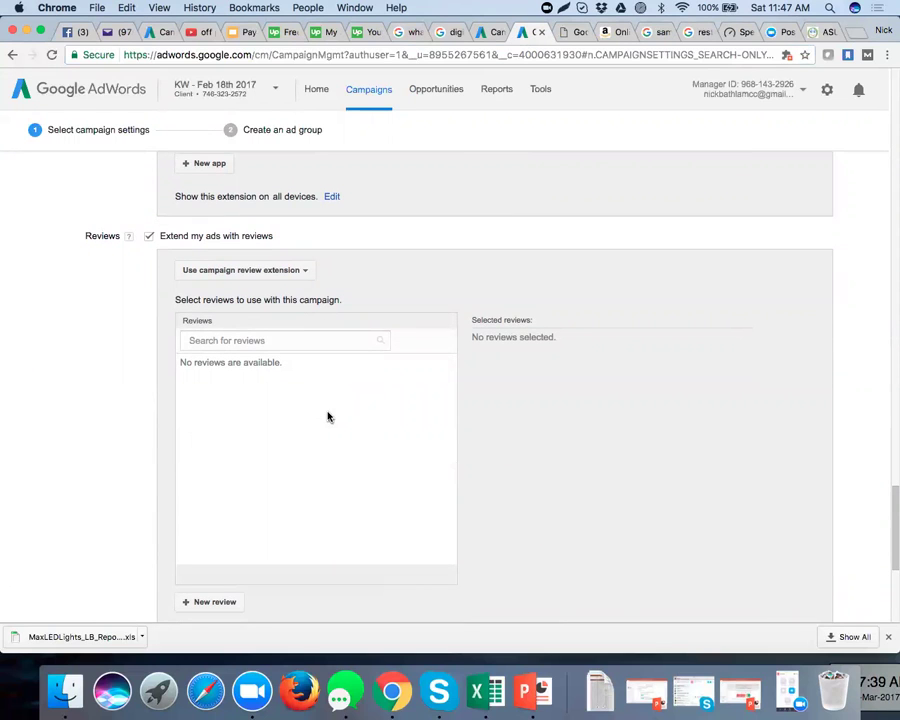
pyautogui.scroll(-1, 328, 417)
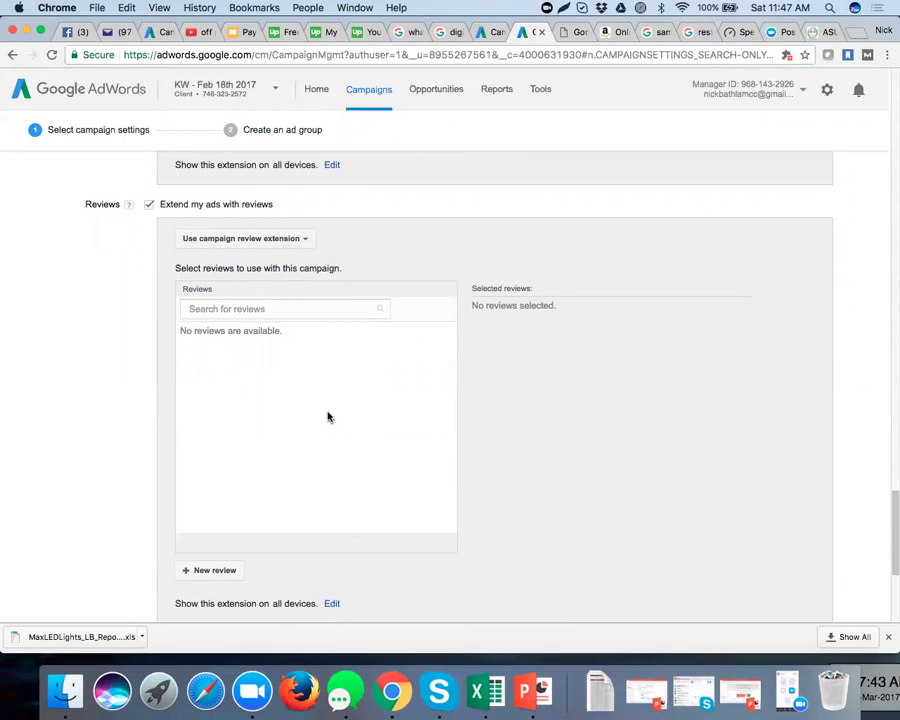
pyautogui.scroll(-3, 328, 417)
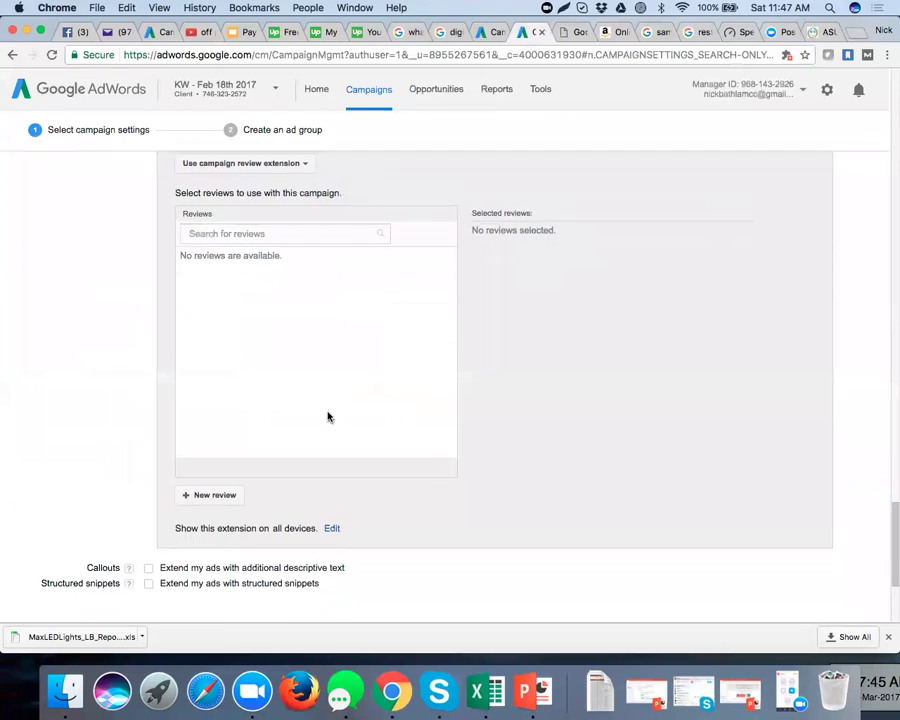
# Enable the callouts extension for the campaign and examine its callout selection area.
pyautogui.scroll(-3, 328, 417)
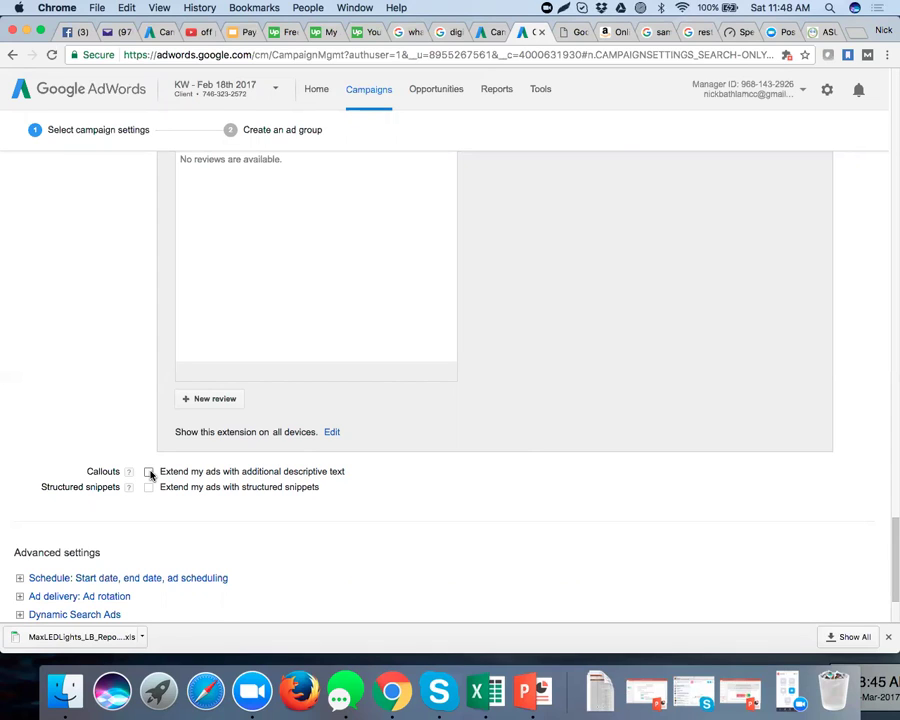
pyautogui.click(149, 472)
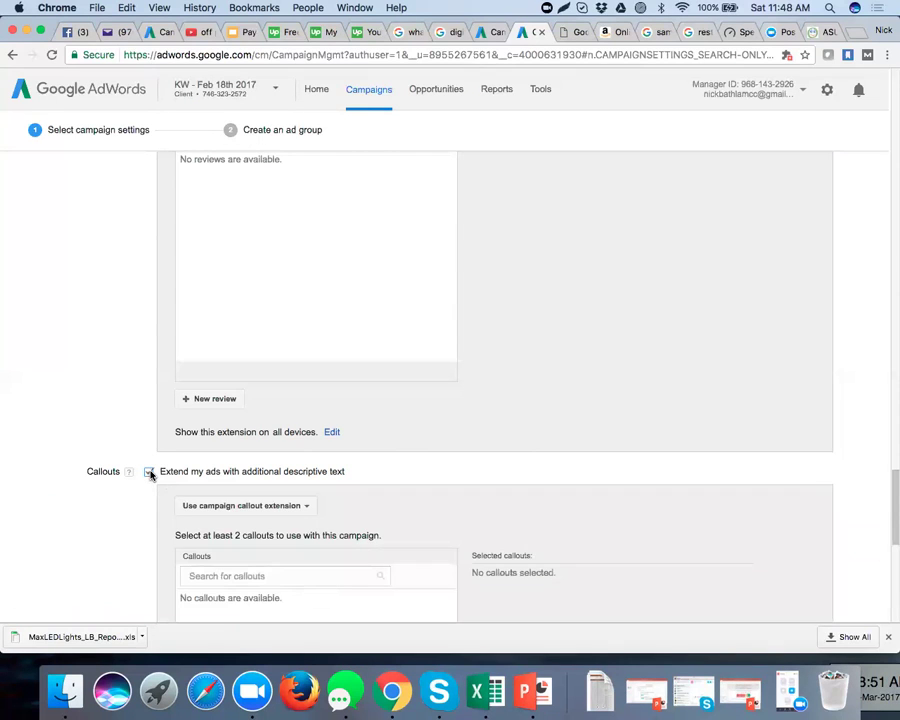
pyautogui.scroll(-1, 81, 541)
pyautogui.scroll(-4, 81, 541)
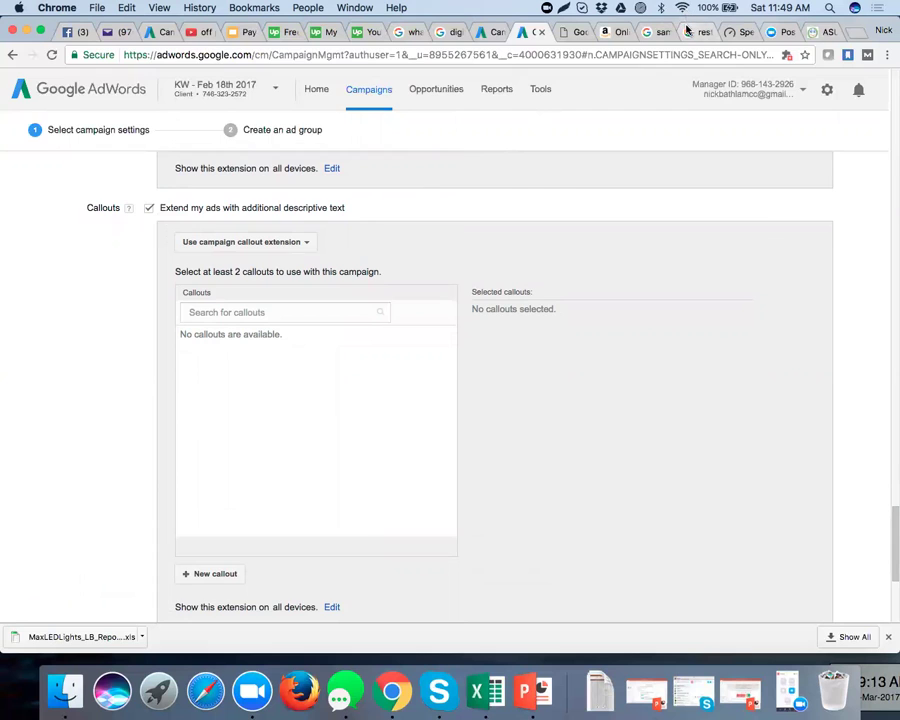
# Switch to the Google results page, search for "callout extensions", and show the web results instead of local ones.
pyautogui.click(690, 32)
pyautogui.click(274, 102)
pyautogui.moveTo(254, 102); pyautogui.dragTo(123, 106)
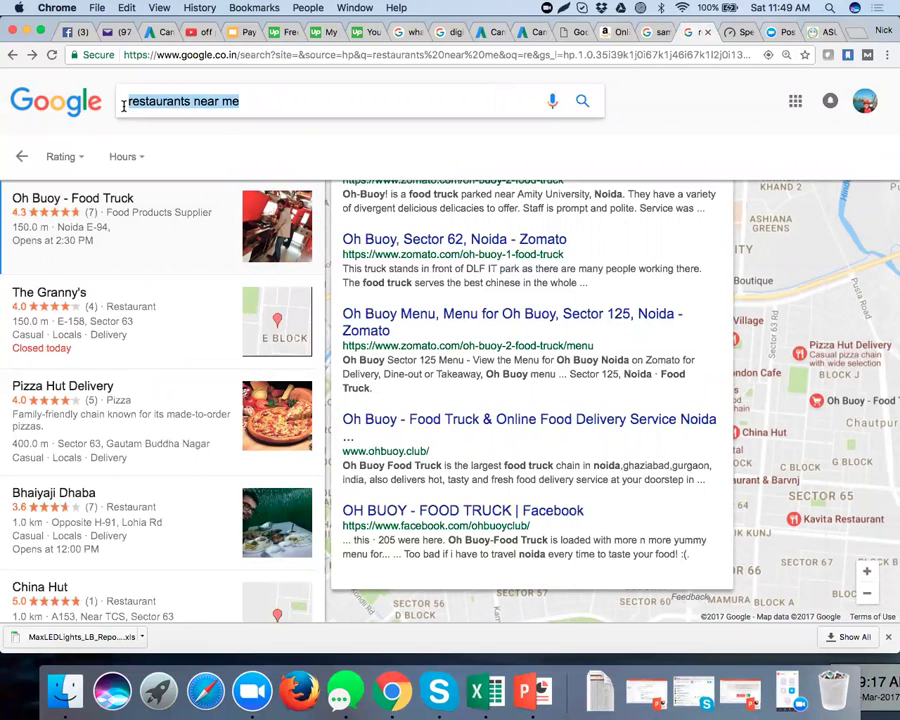
pyautogui.write('call')
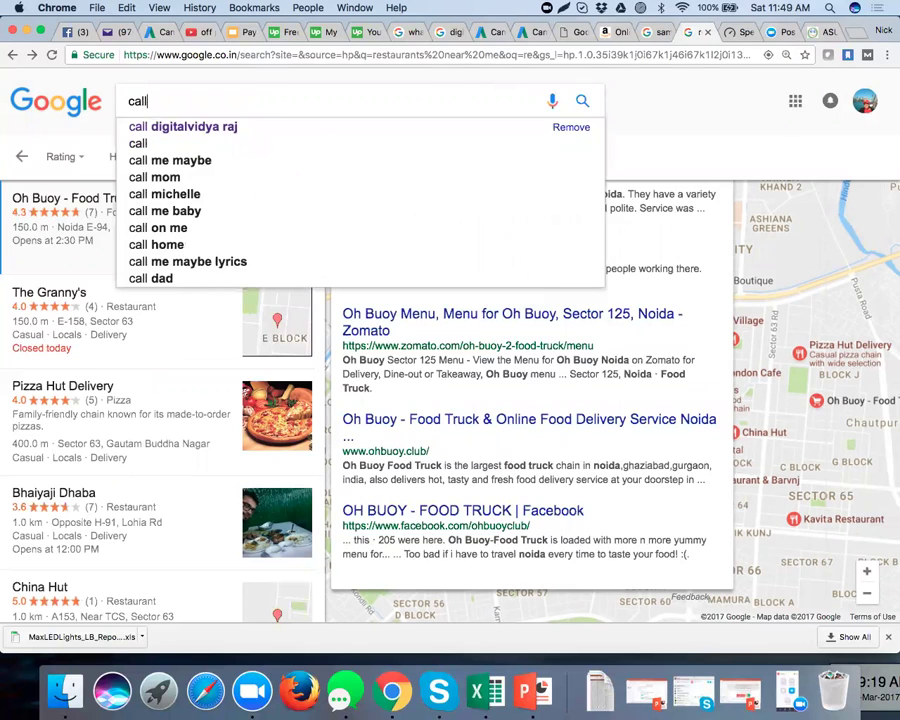
pyautogui.write('out ex')
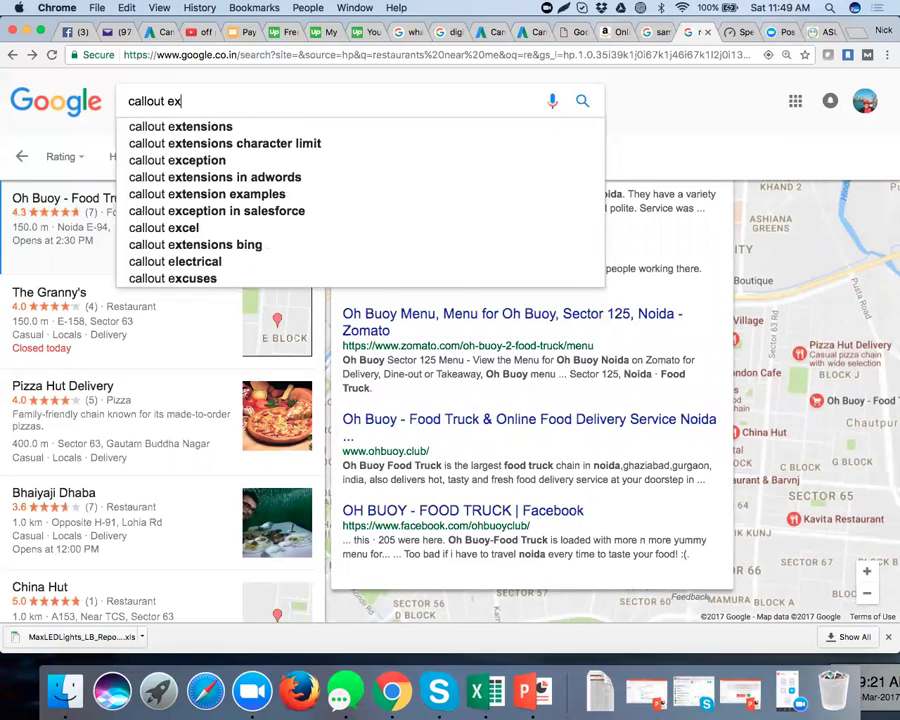
pyautogui.write('tension')
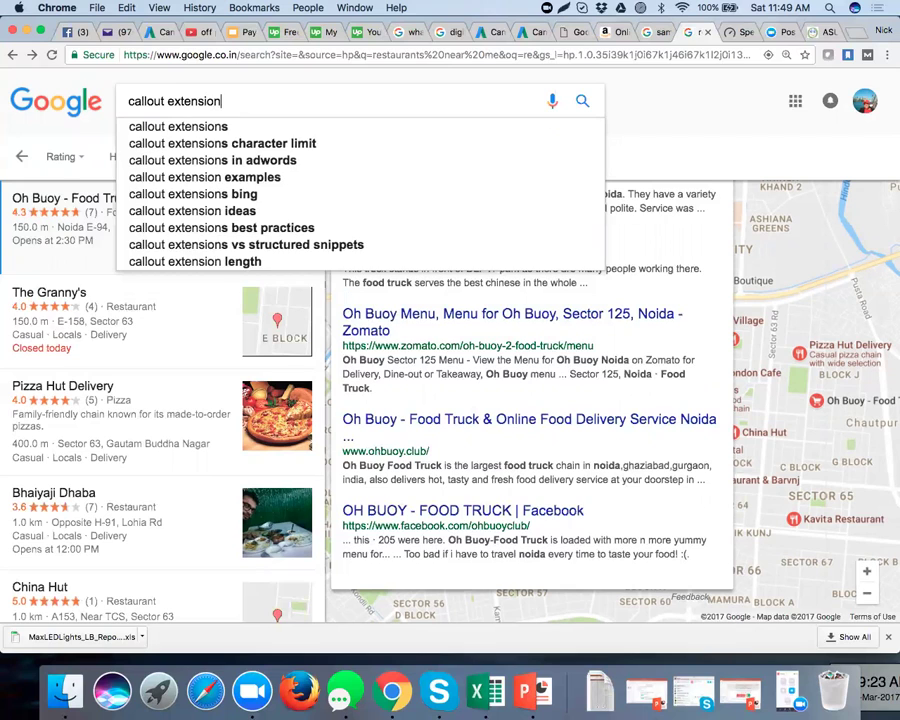
pyautogui.write('s')
pyautogui.press('Return')
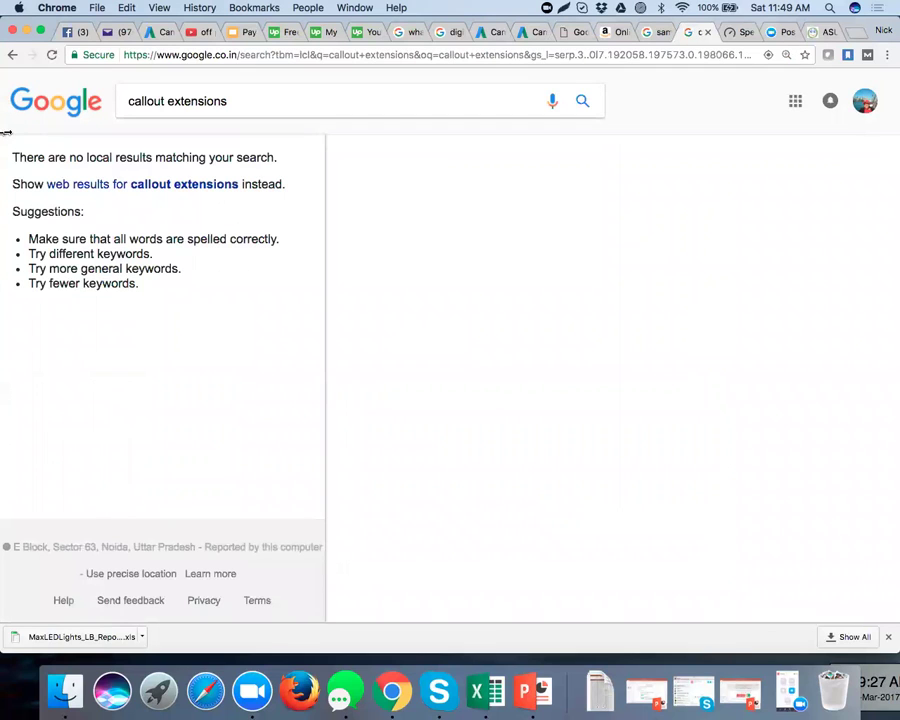
pyautogui.click(90, 189)
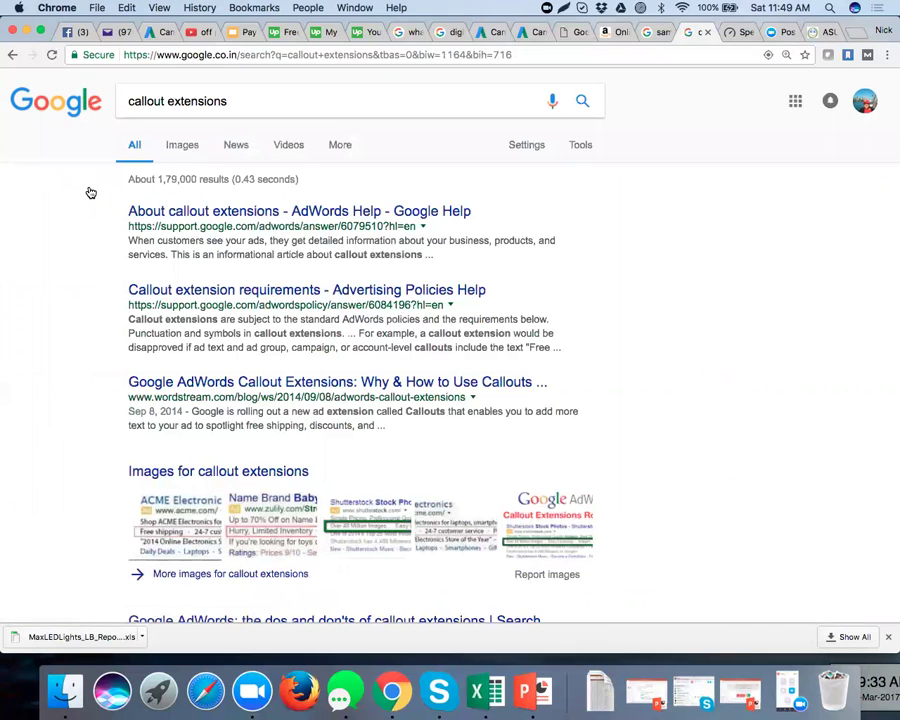
# Show image results for callout extensions and examine the zulily Baby Strollers ad example with its highlighted callout line.
pyautogui.click(187, 150)
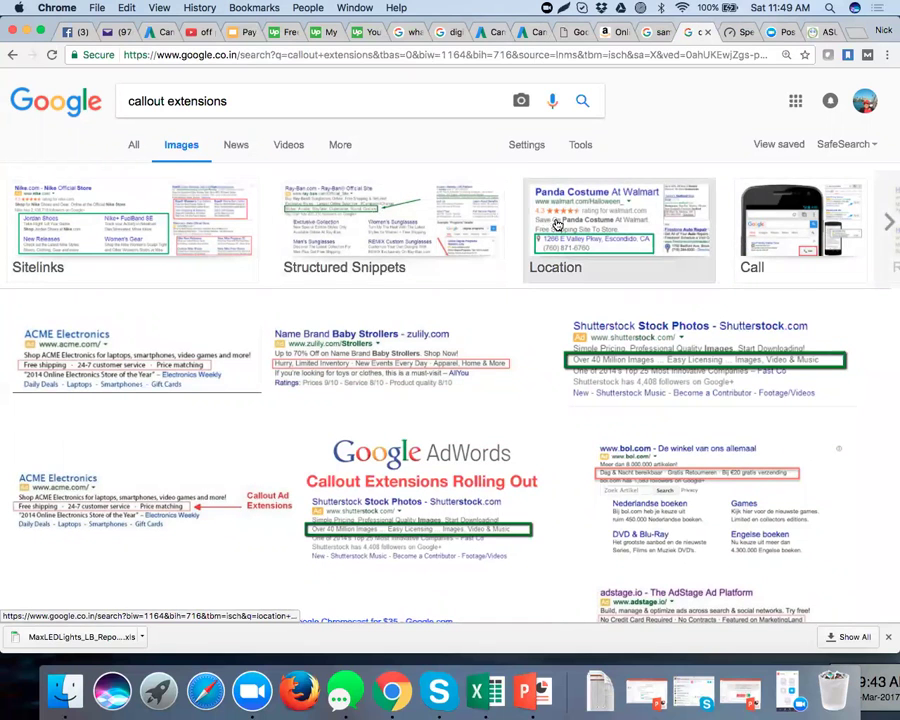
pyautogui.click(380, 348)
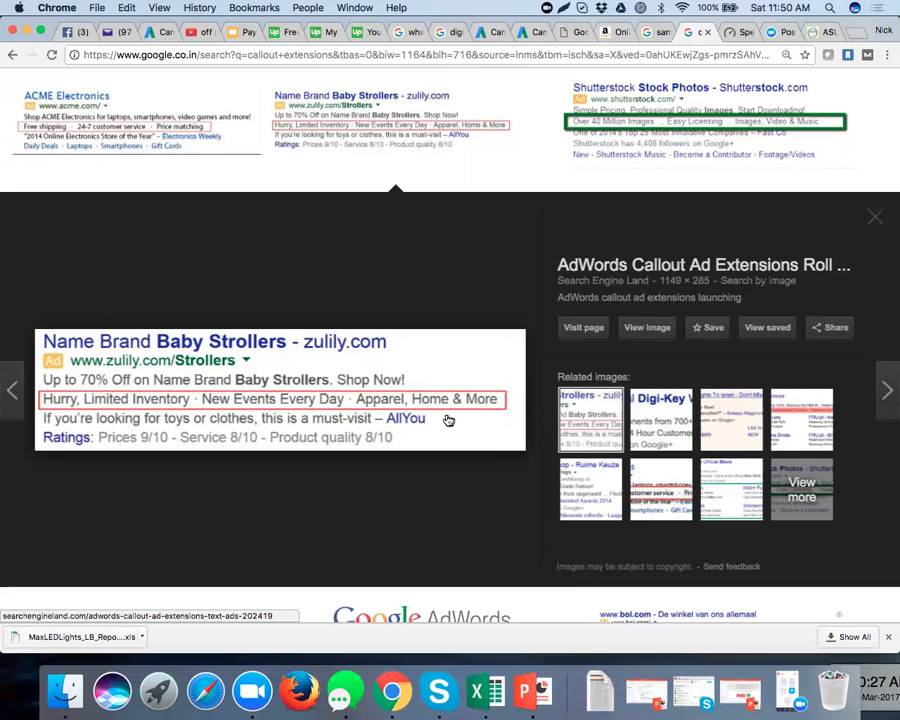
pyautogui.moveTo(402, 382); pyautogui.dragTo(130, 270)
pyautogui.scroll(-5, 150, 245)
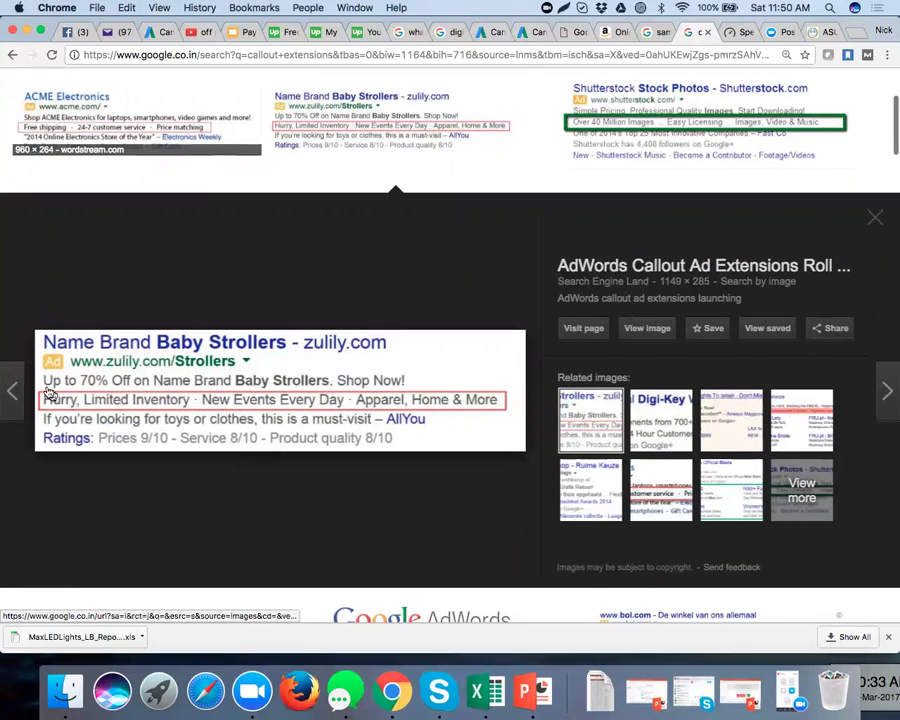
pyautogui.moveTo(44, 385); pyautogui.dragTo(113, 392)
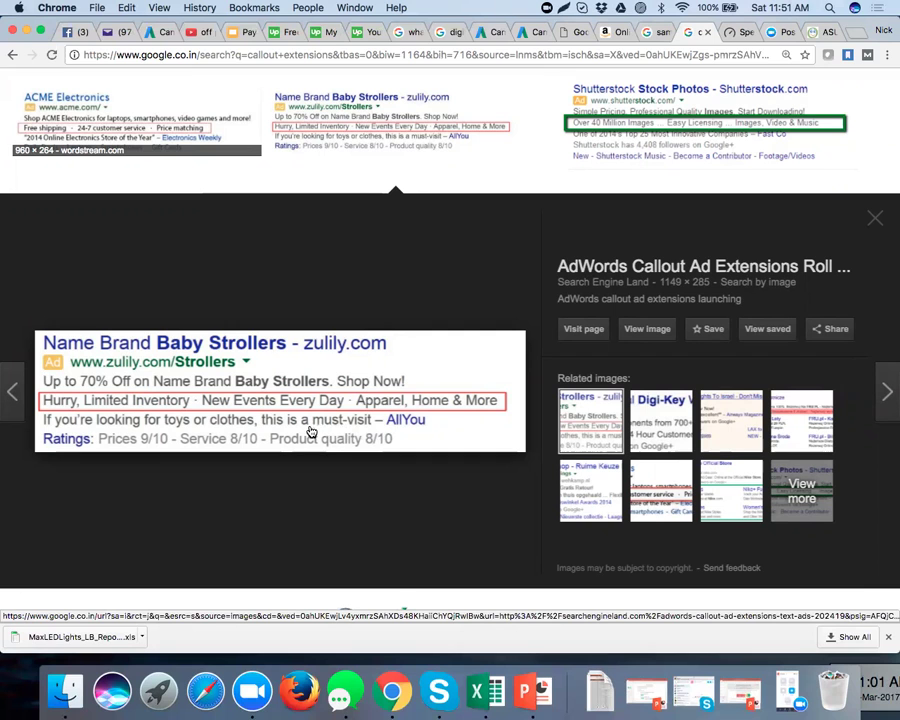
# Browse further callout extension examples and examine the Shutterstock Stock Images ad from PPC Professionals.
pyautogui.scroll(4, 311, 432)
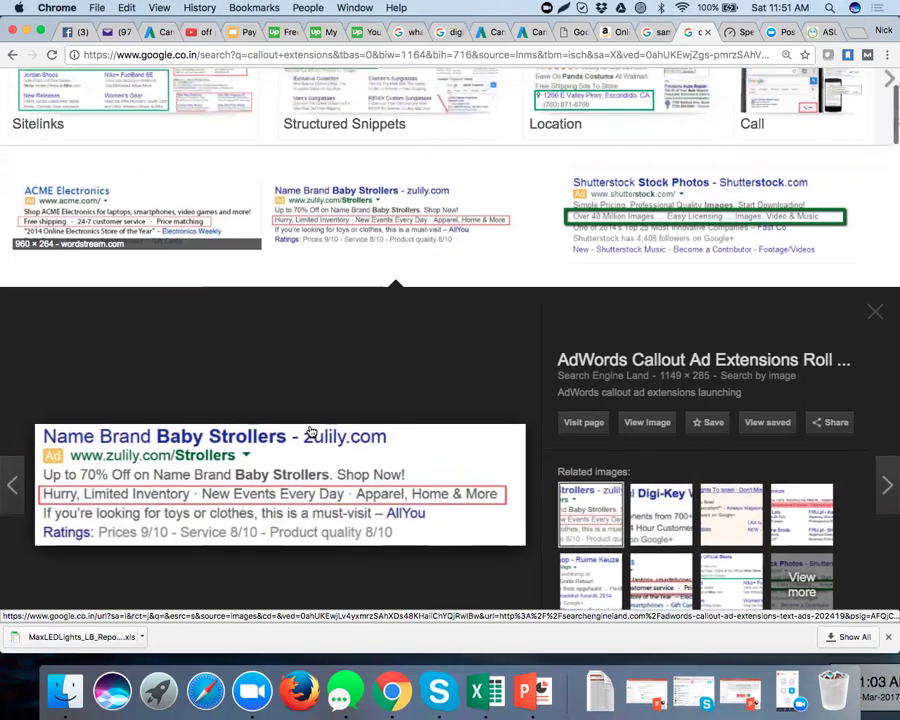
pyautogui.scroll(-15, 311, 432)
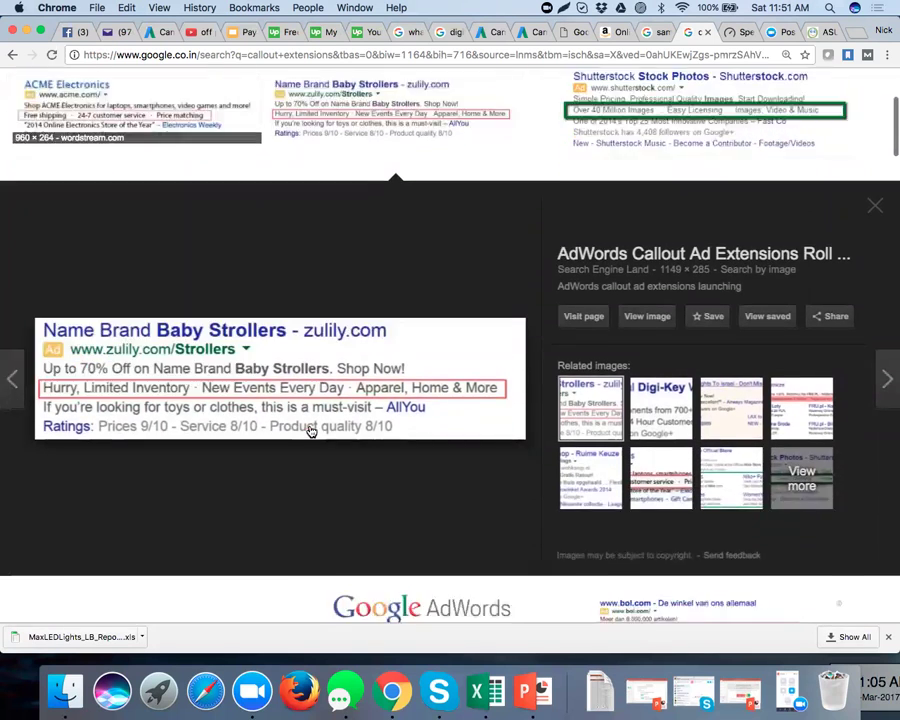
pyautogui.scroll(-5, 311, 432)
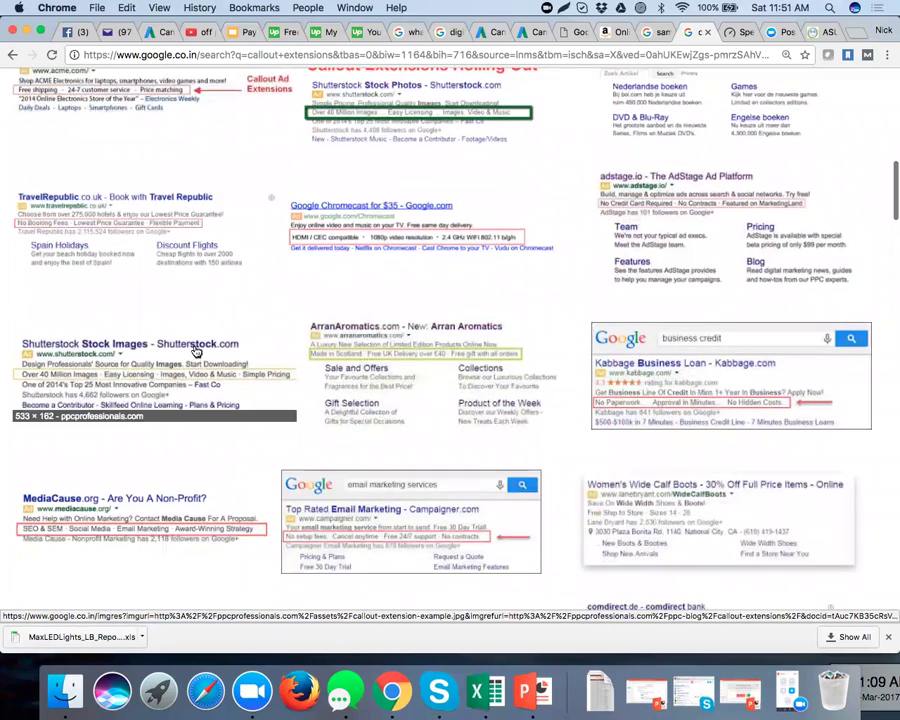
pyautogui.click(125, 368)
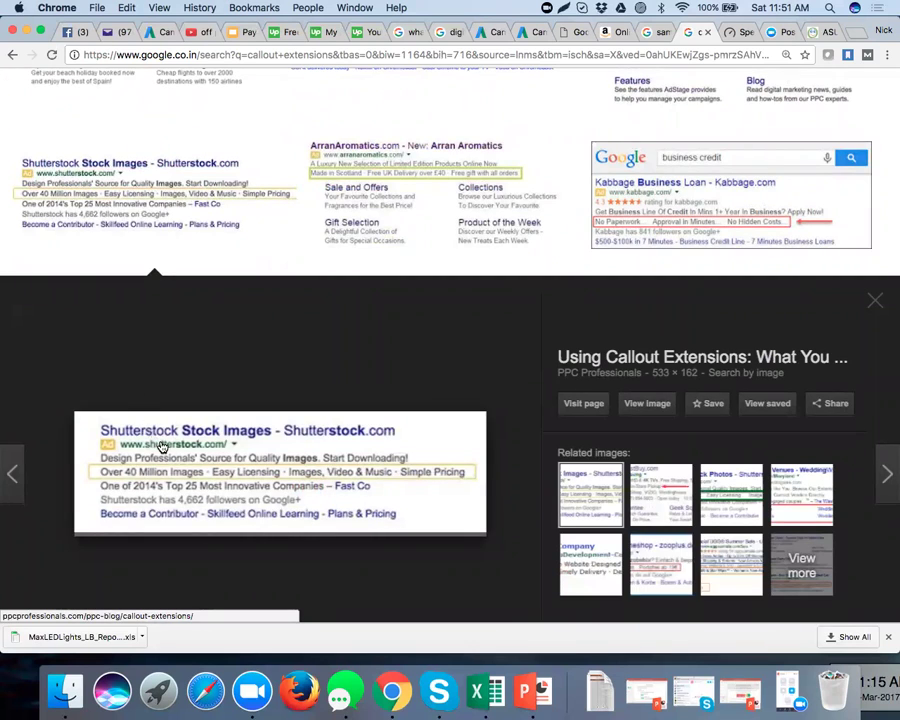
pyautogui.scroll(-2, 160, 445)
pyautogui.scroll(-3, 162, 447)
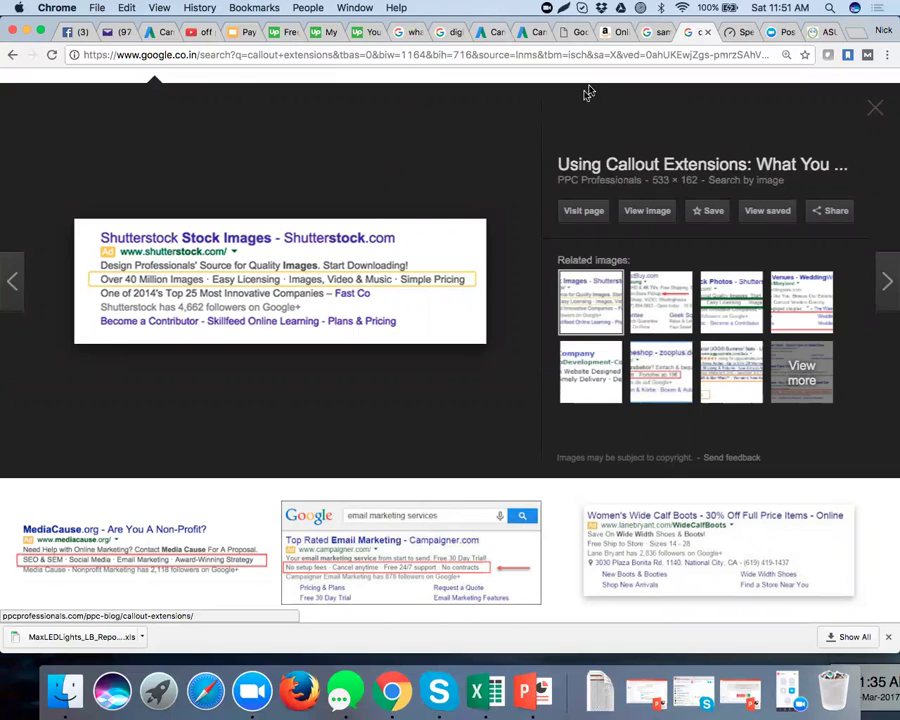
# Return to the AdWords campaign settings, enable the structured snippets extension, and turn off the callouts extension.
pyautogui.click(535, 37)
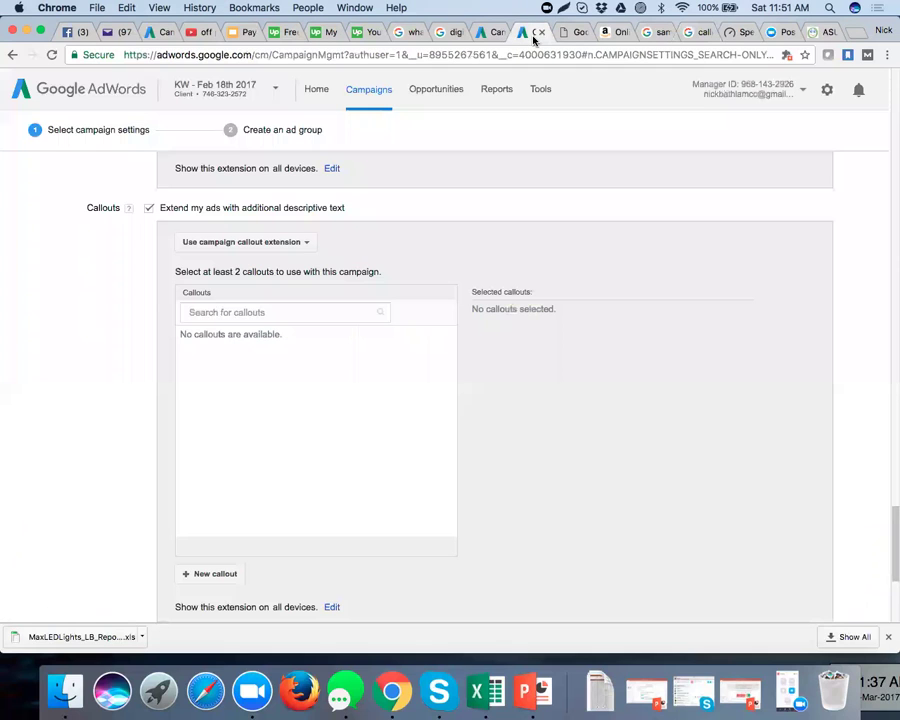
pyautogui.scroll(-5, 444, 252)
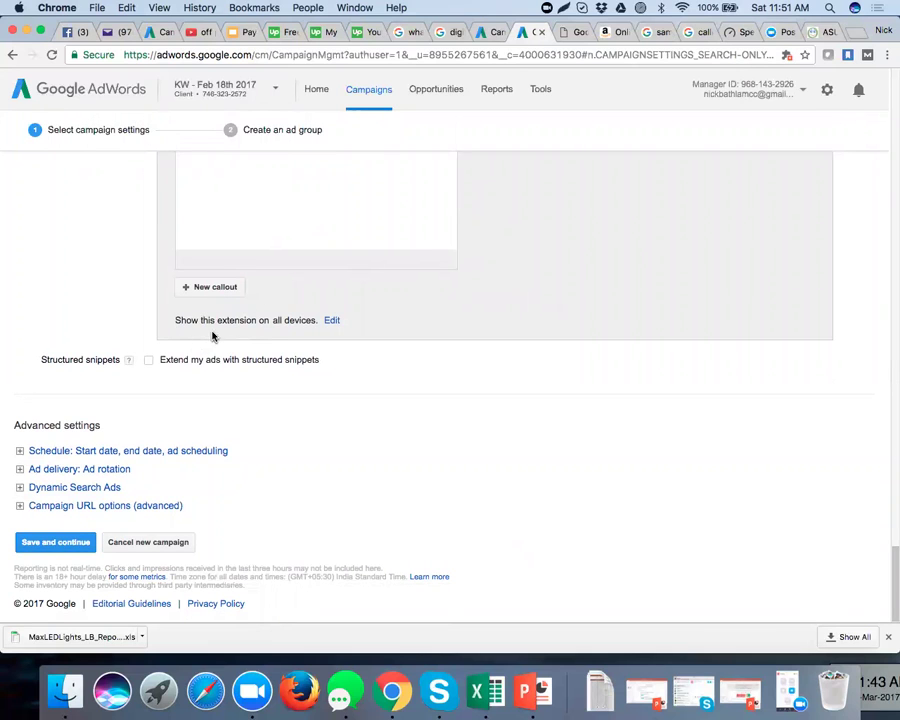
pyautogui.scroll(5, 245, 307)
pyautogui.scroll(-1, 245, 307)
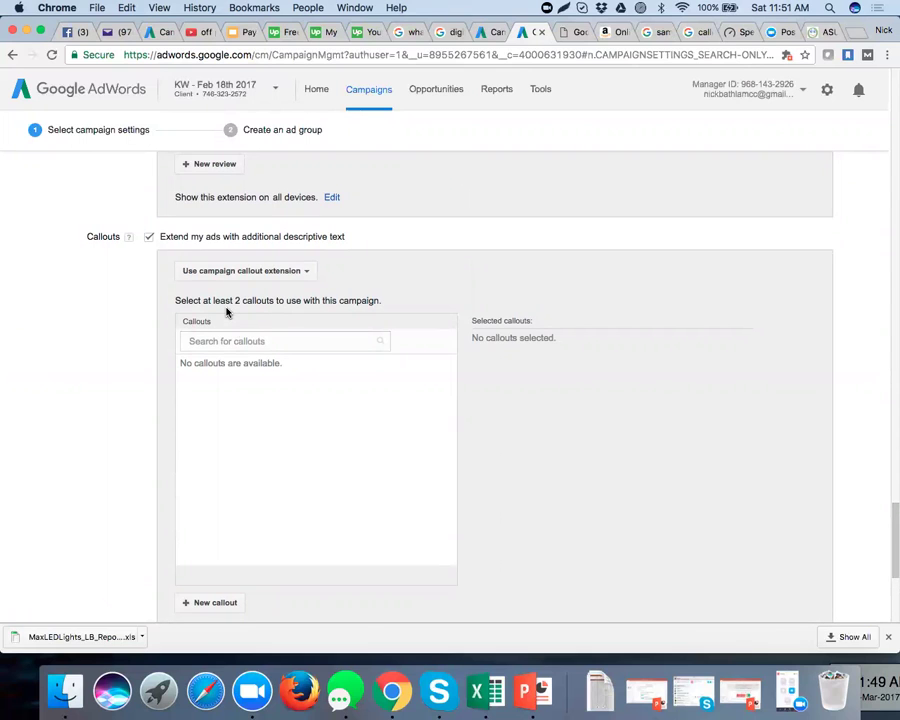
pyautogui.scroll(-5, 248, 340)
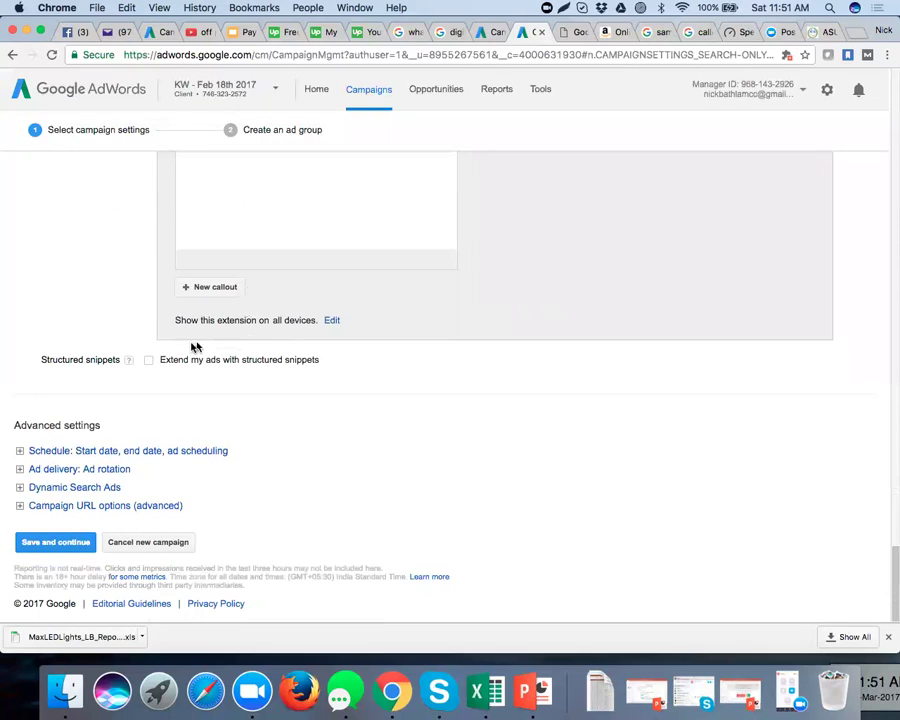
pyautogui.click(148, 359)
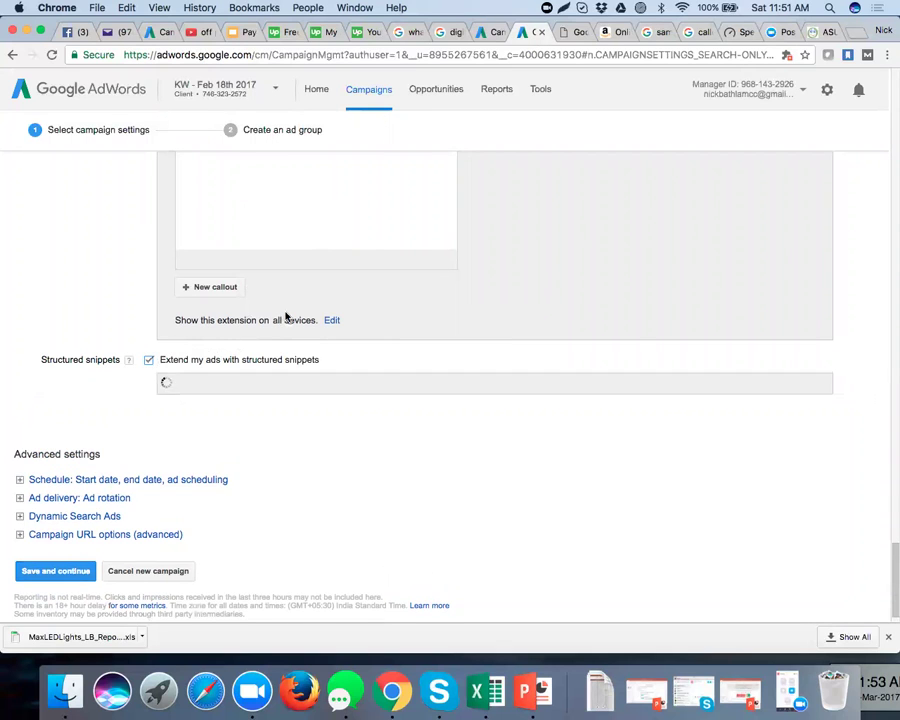
pyautogui.scroll(4, 286, 316)
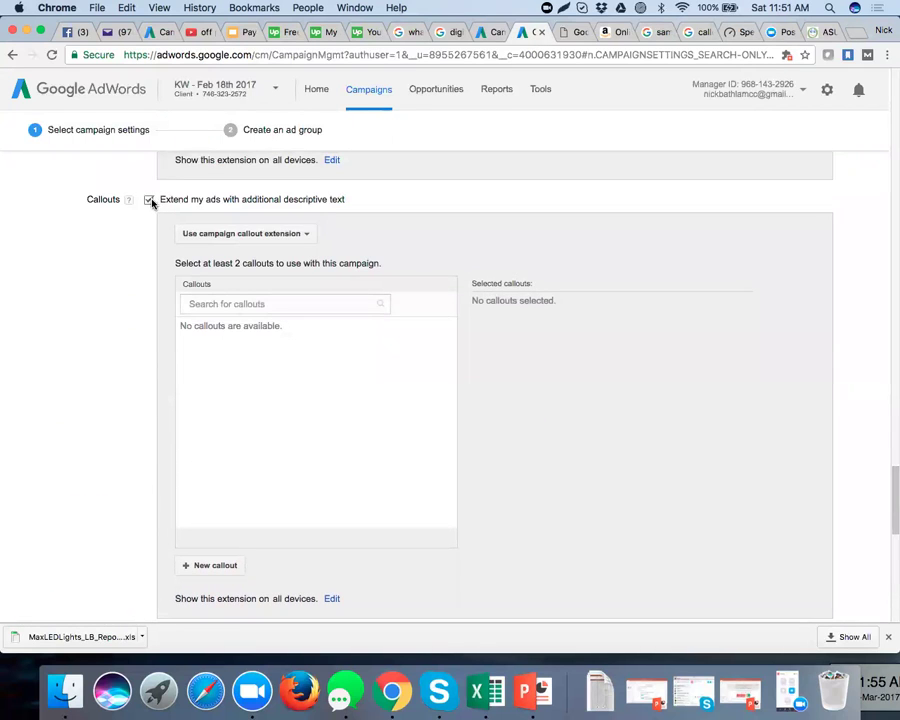
pyautogui.click(150, 201)
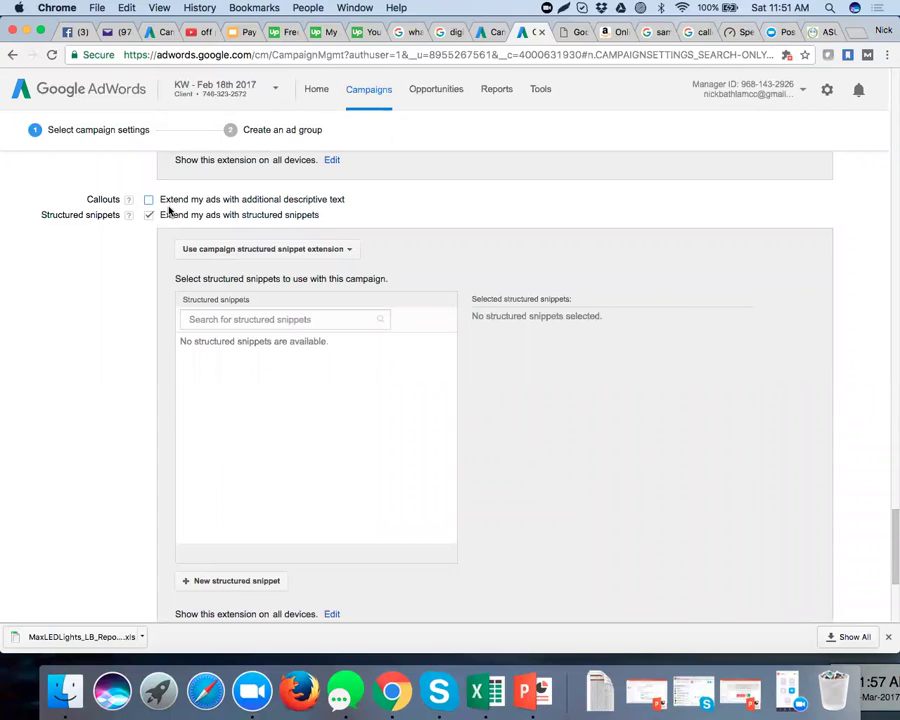
# Start a new structured snippet for the campaign, with English as the language and Brands as the header.
pyautogui.scroll(-1, 145, 257)
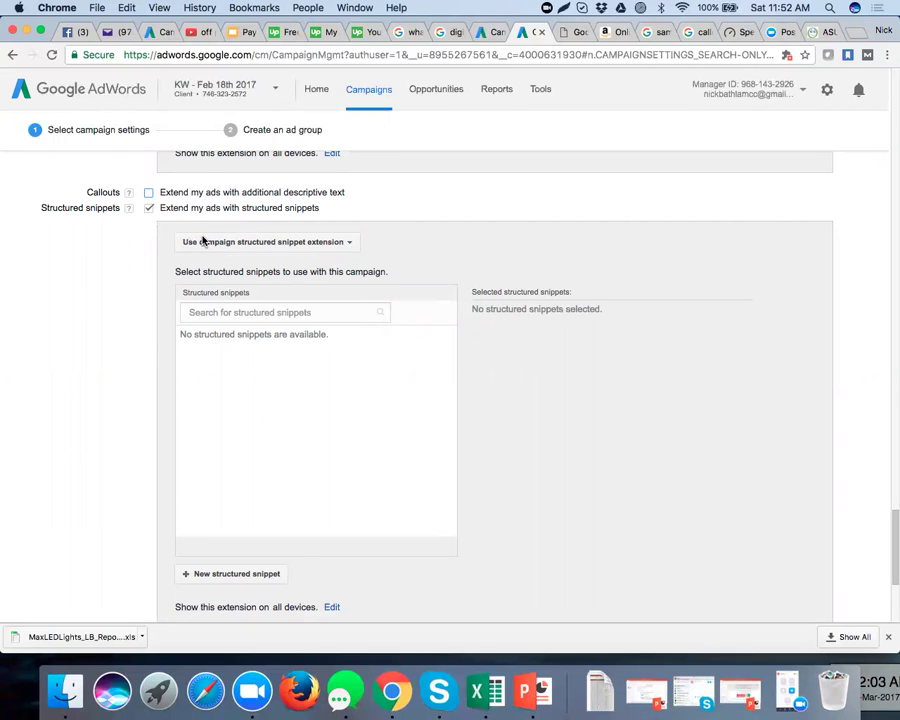
pyautogui.click(258, 573)
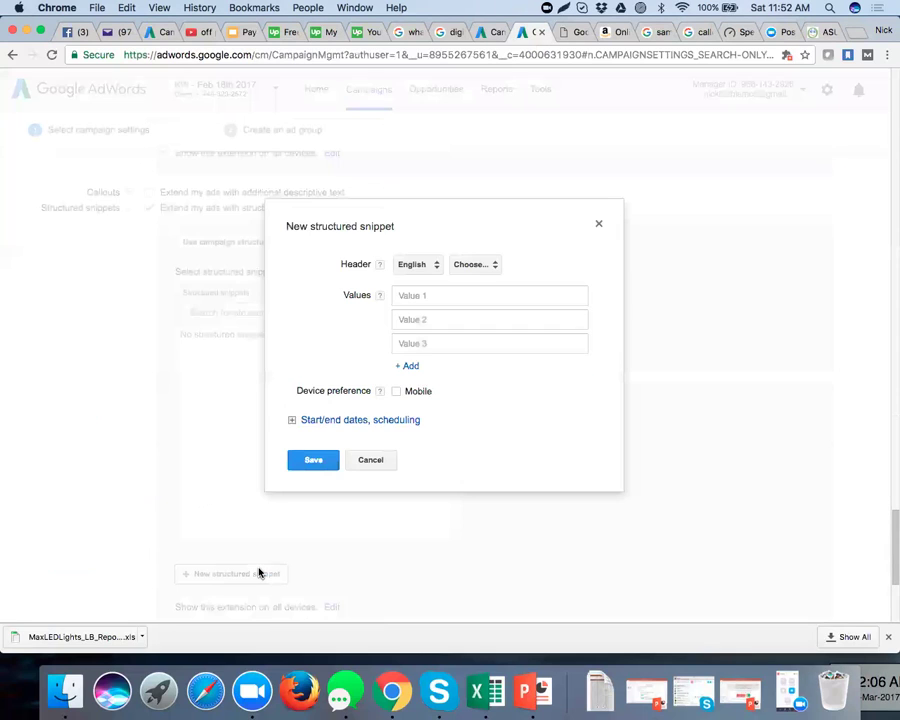
pyautogui.click(426, 295)
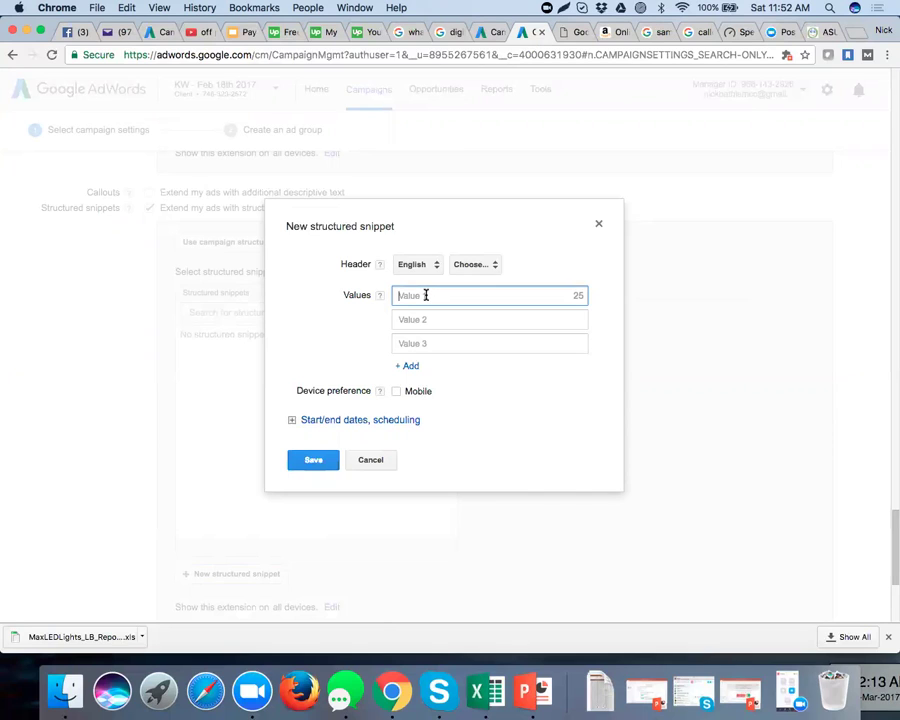
pyautogui.click(470, 266)
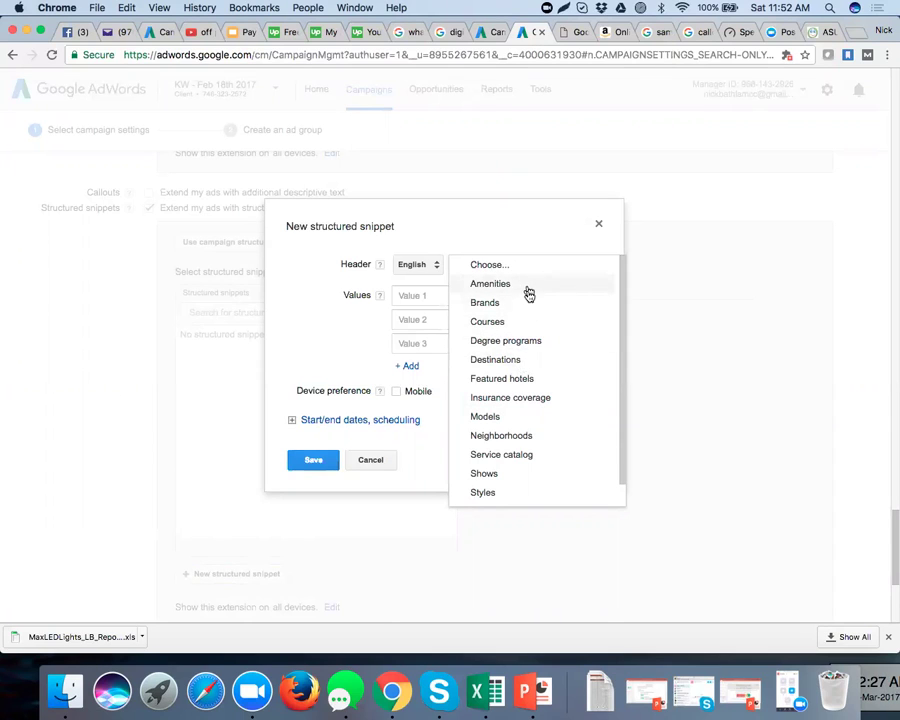
pyautogui.scroll(-2, 563, 446)
pyautogui.scroll(-3, 565, 446)
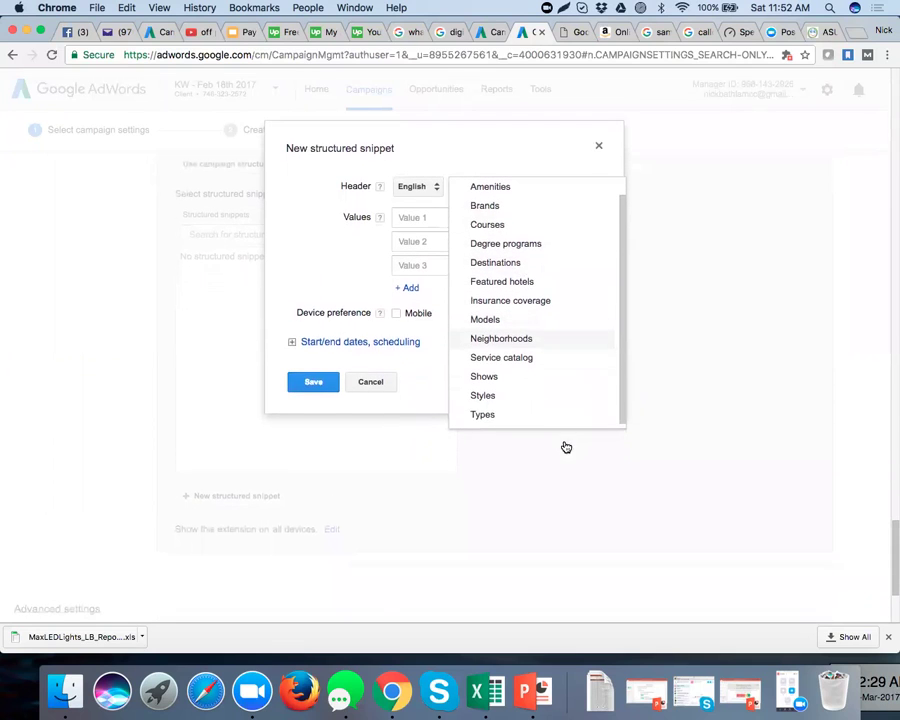
pyautogui.scroll(2, 564, 341)
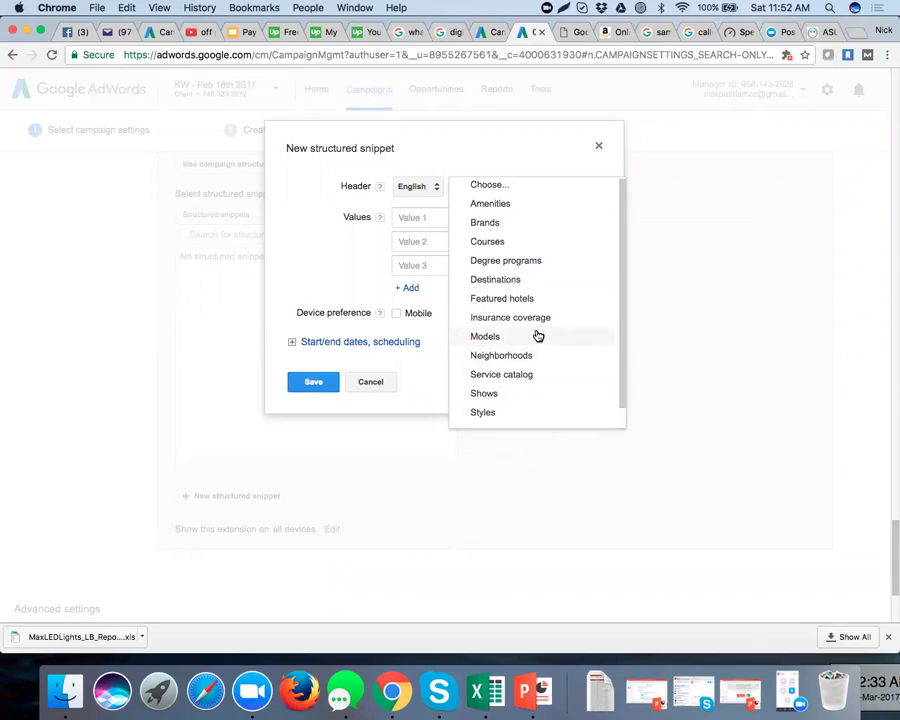
pyautogui.click(510, 228)
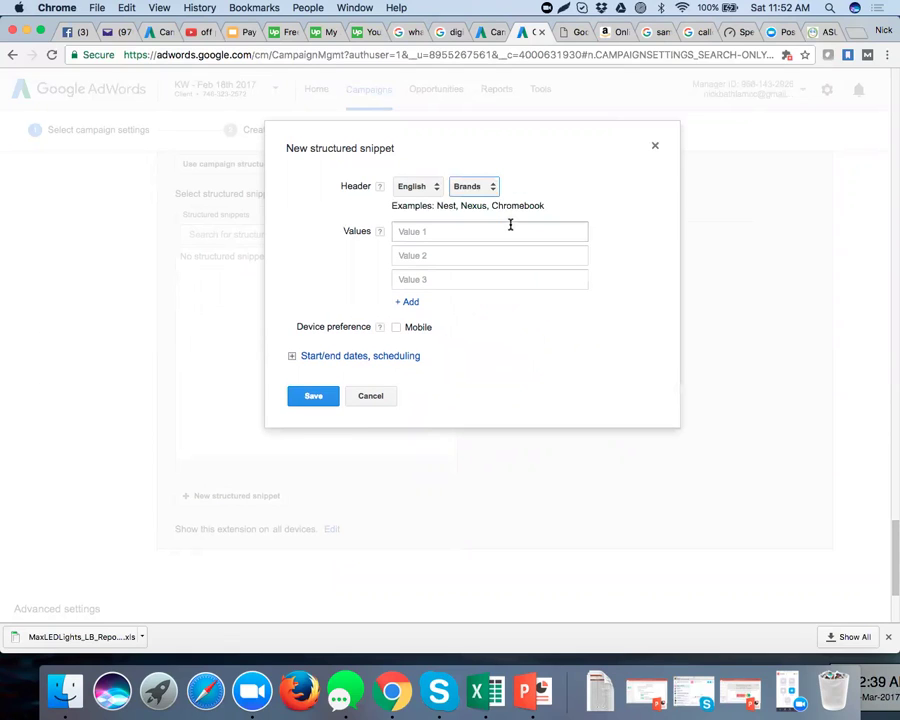
# Enter the snippet values "Google Certifcations", "Free Website" and "Live Practical Training".
pyautogui.click(438, 231)
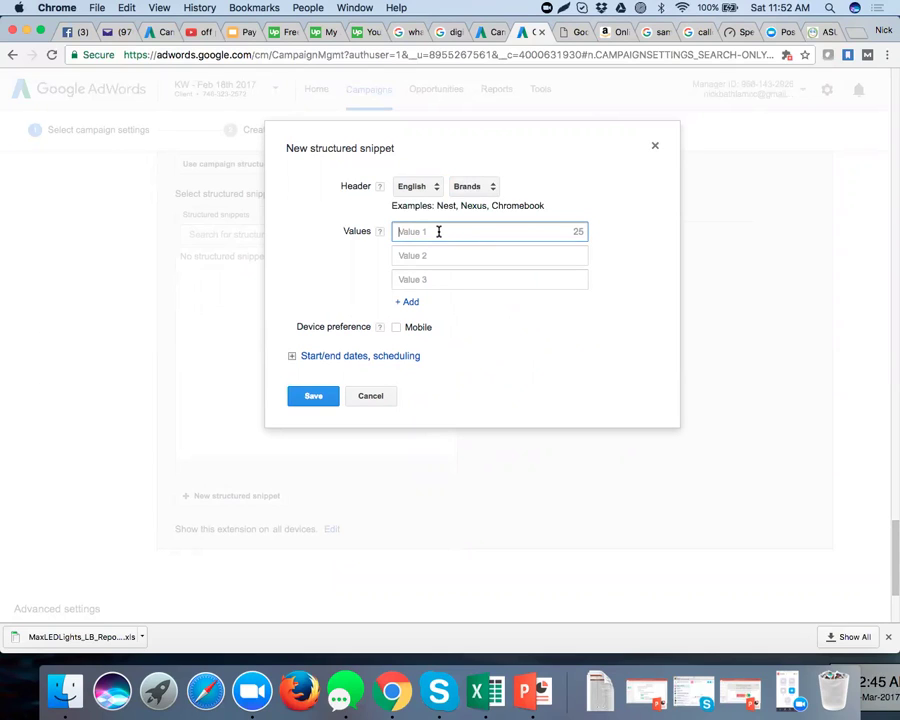
pyautogui.write('G')
pyautogui.press('BackSpace')
pyautogui.write('Google Certifca')
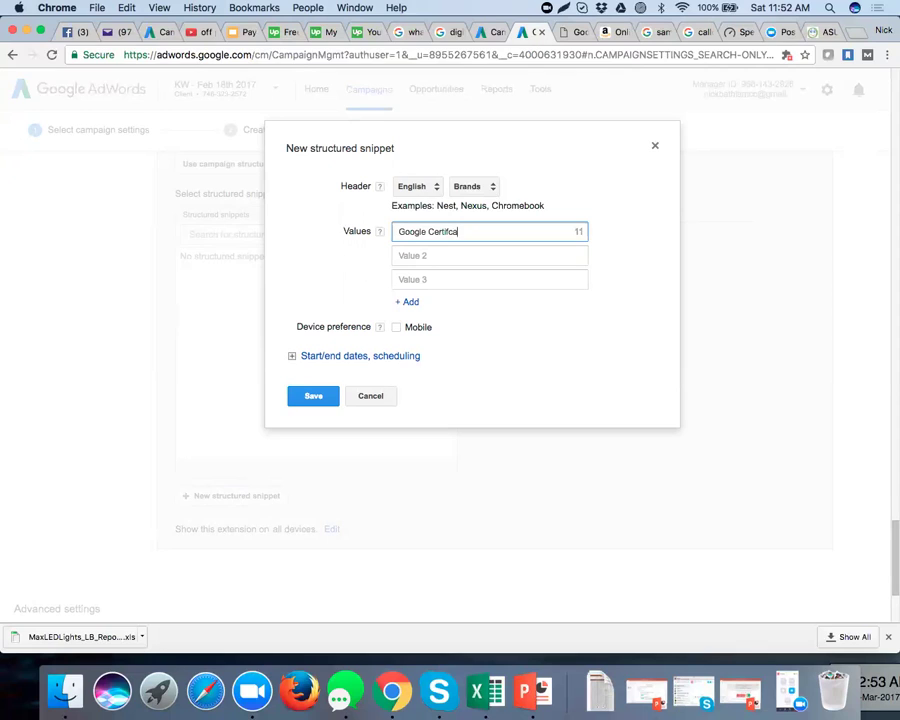
pyautogui.write('tions')
pyautogui.click(427, 254)
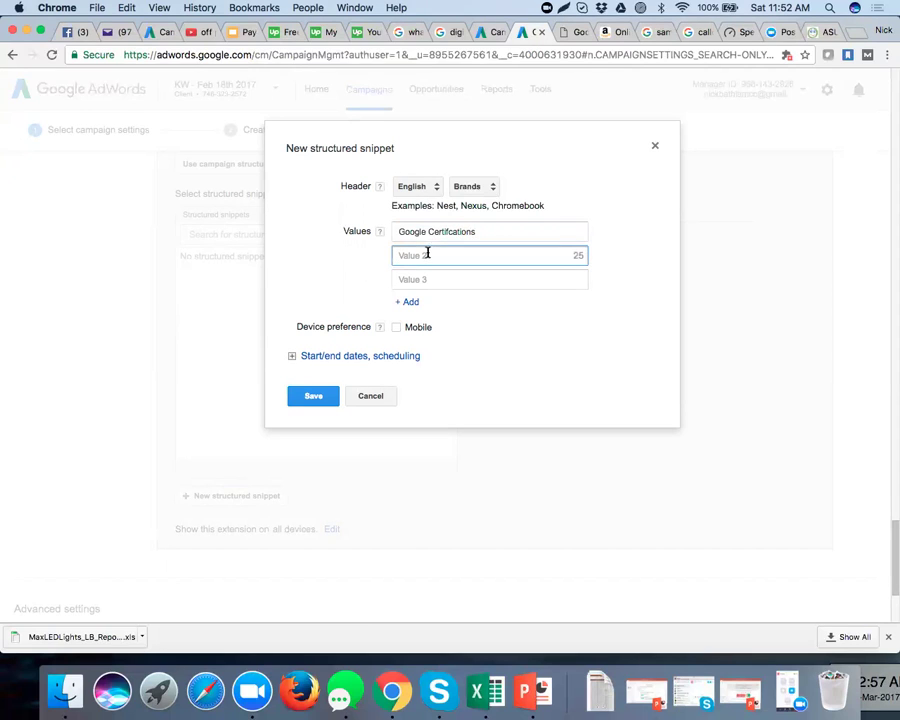
pyautogui.write('Free Website')
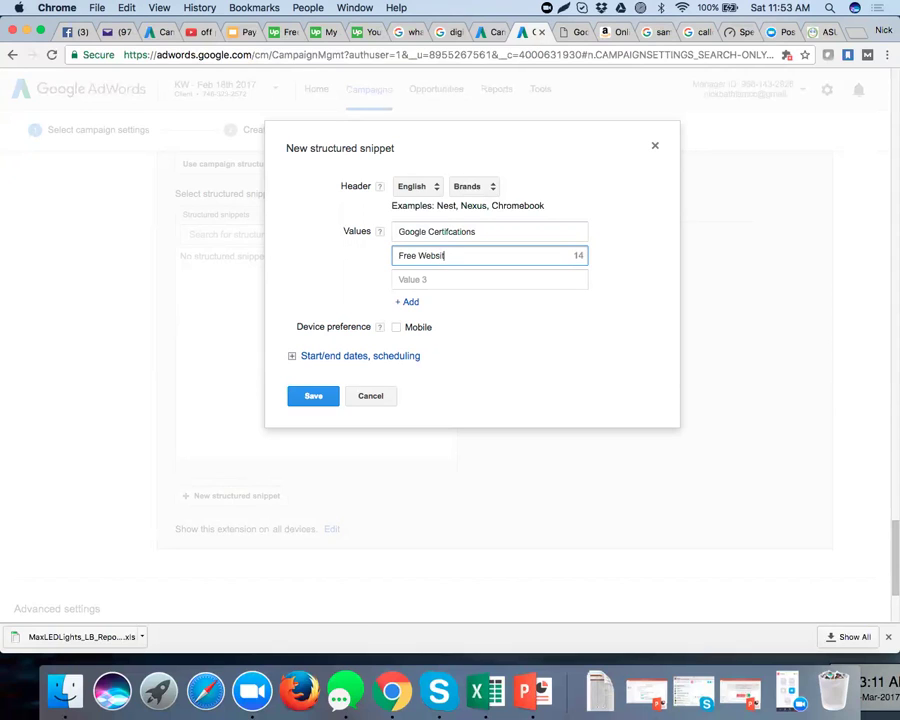
pyautogui.click(437, 280)
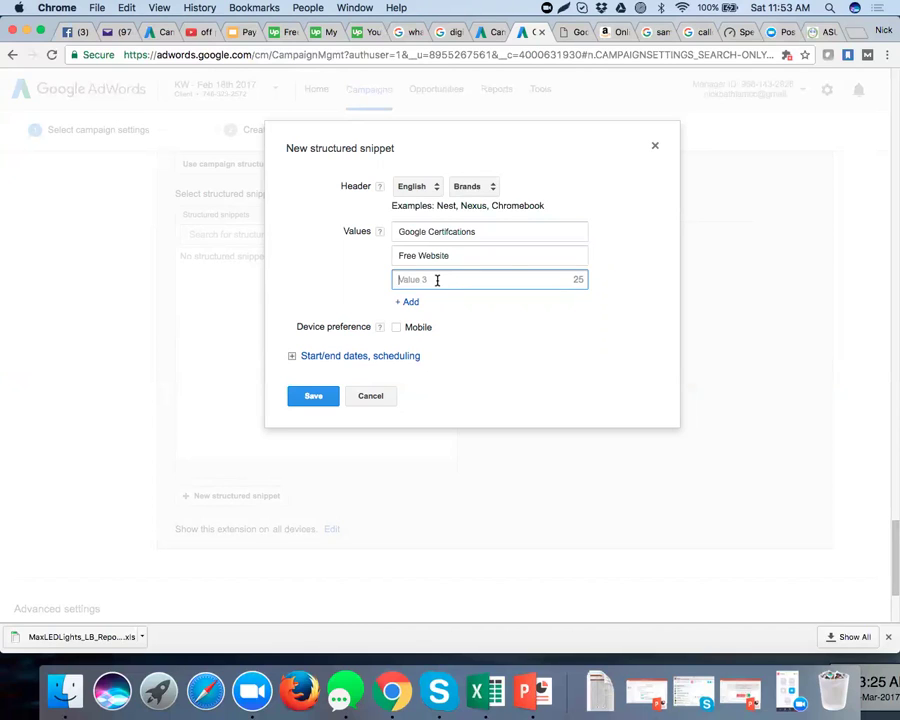
pyautogui.write('Live Practical')
pyautogui.write('aining')
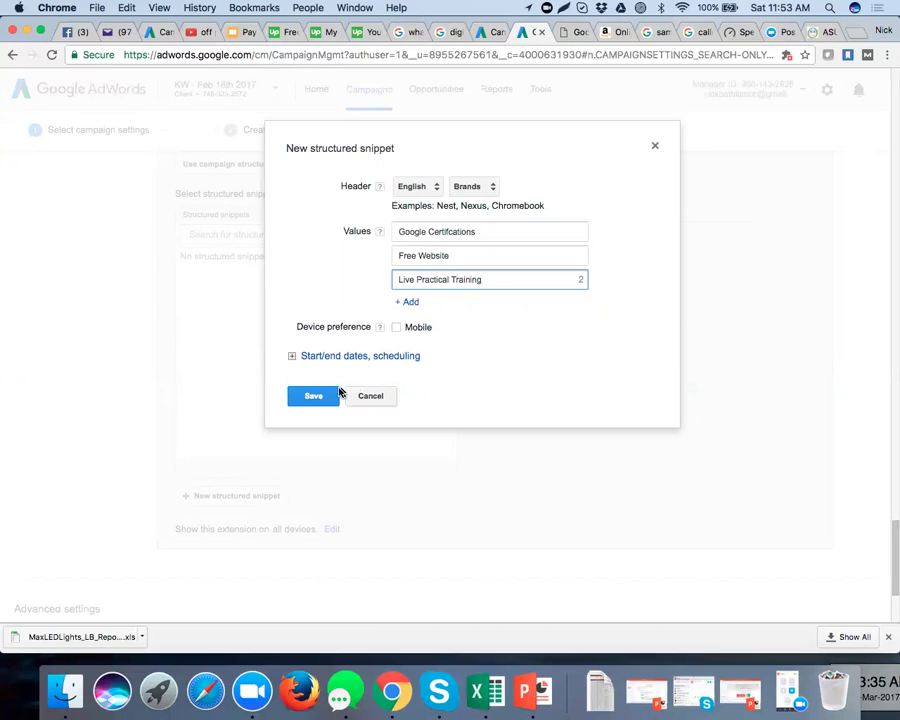
# Set the snippet's device preference to mobile and save the structured snippet.
pyautogui.click(397, 329)
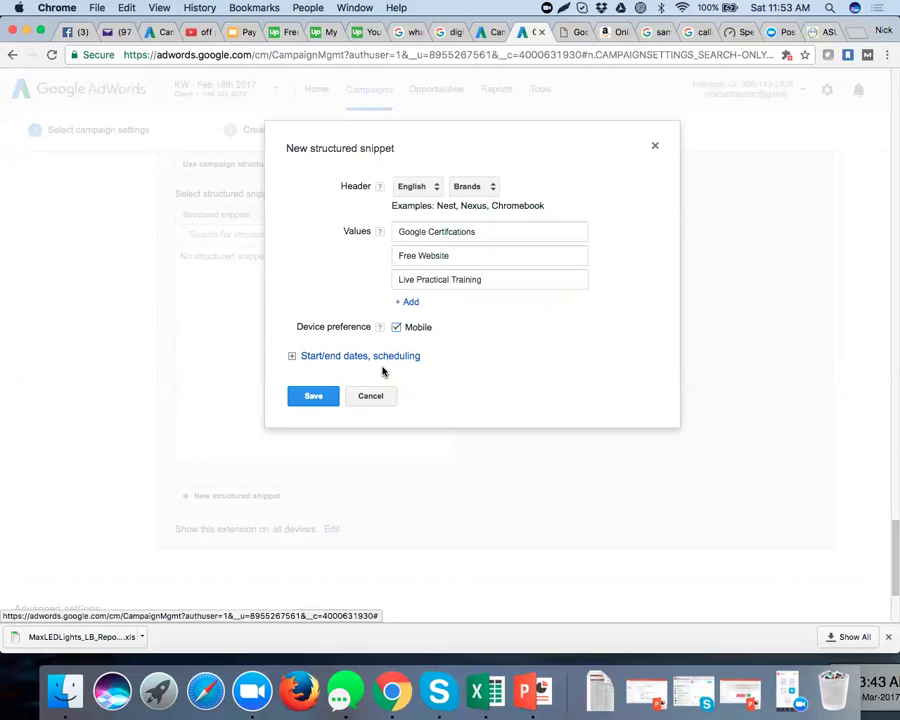
pyautogui.click(321, 393)
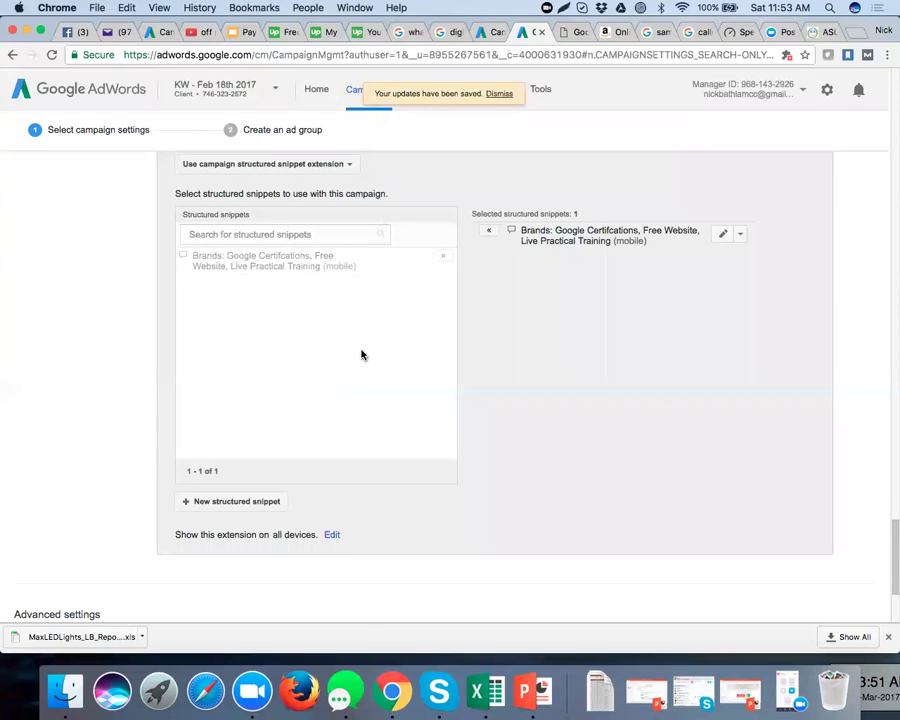
pyautogui.scroll(1, 363, 350)
pyautogui.scroll(2, 363, 350)
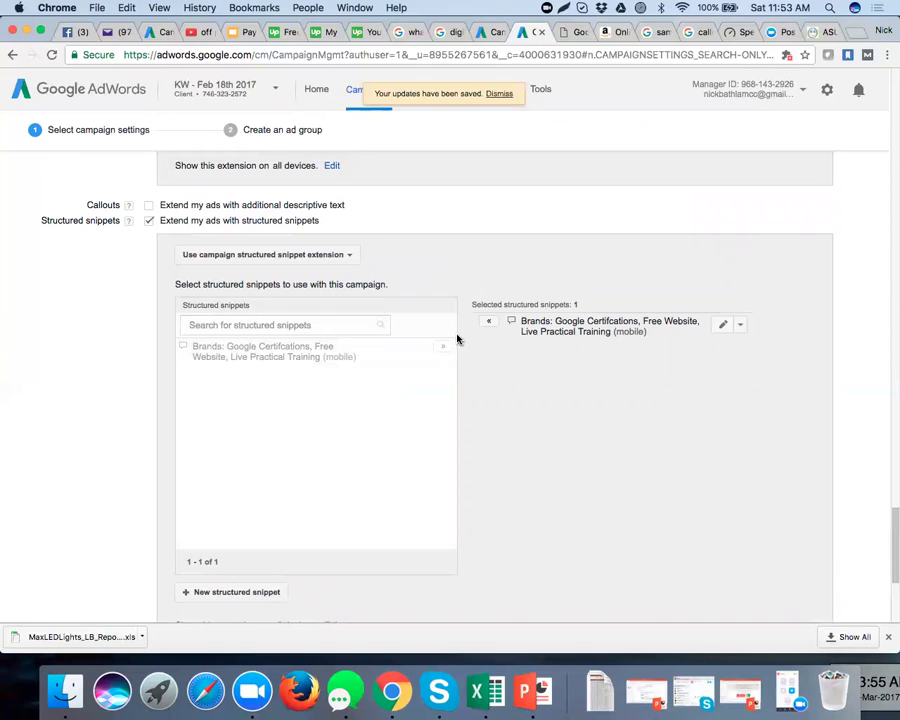
# Switch to the Google page with the callout extension image and go back to its web search results.
pyautogui.click(650, 31)
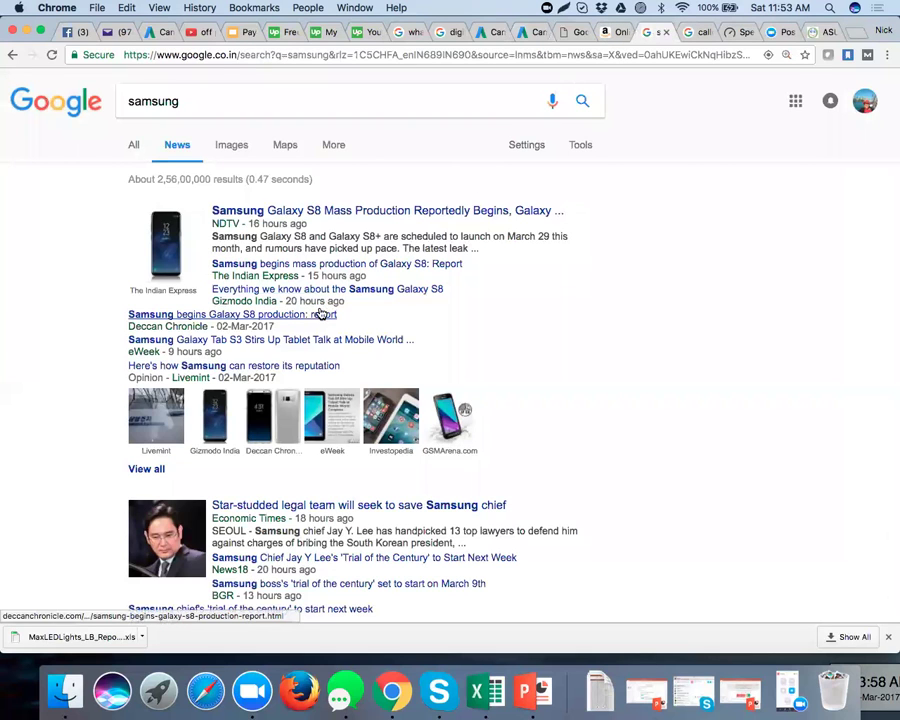
pyautogui.click(609, 31)
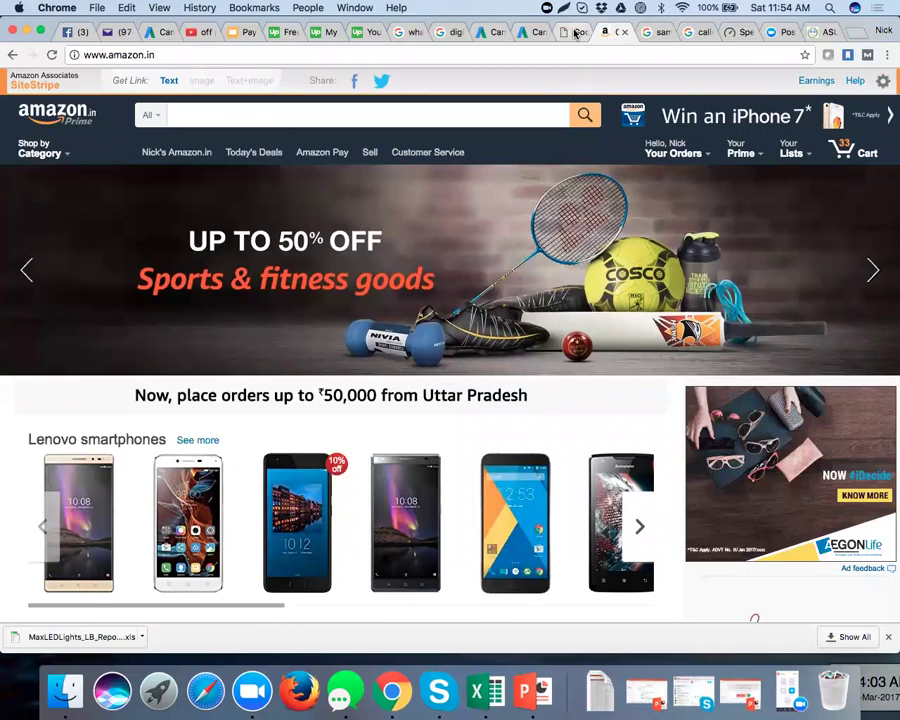
pyautogui.click(577, 33)
pyautogui.click(606, 32)
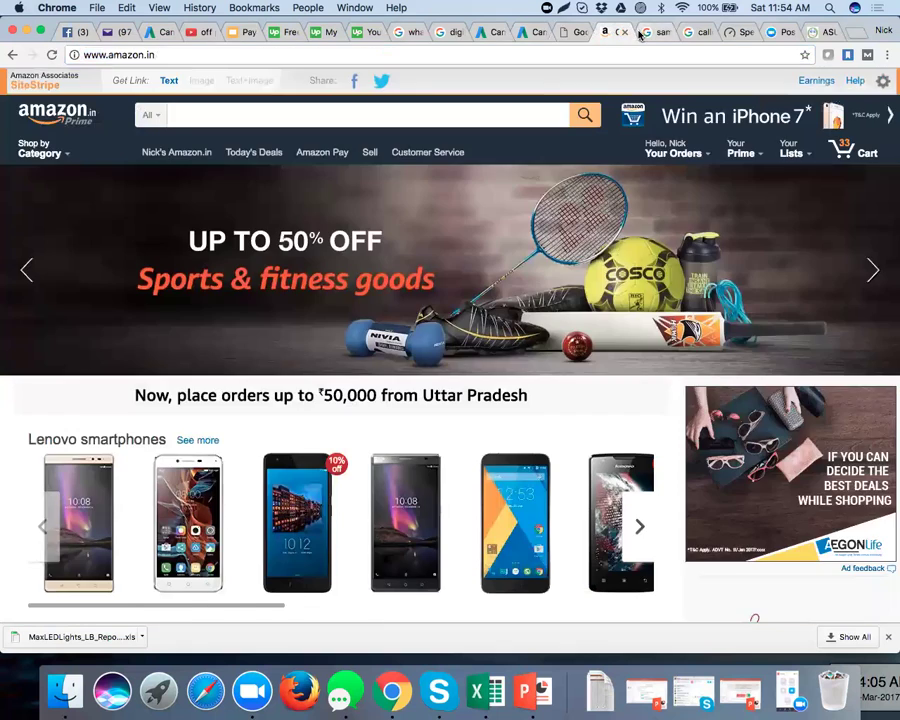
pyautogui.click(640, 33)
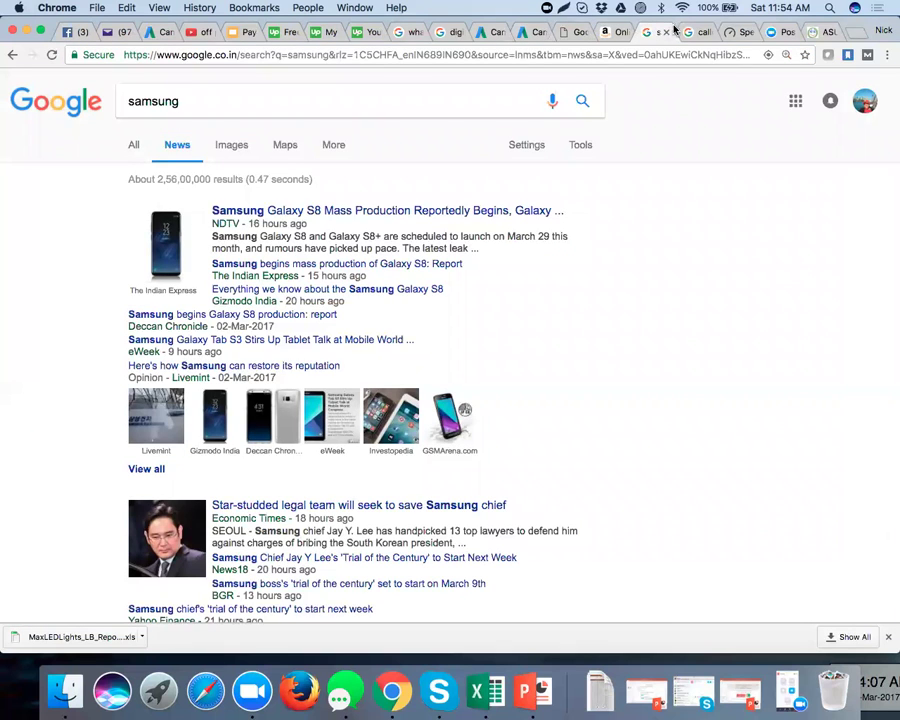
pyautogui.click(686, 32)
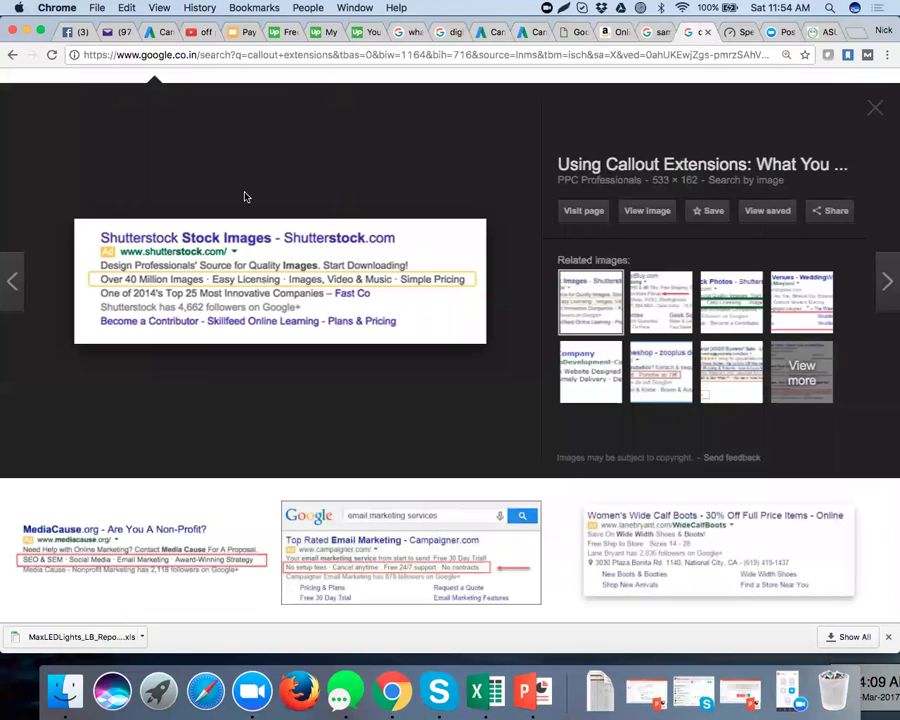
pyautogui.click(12, 55)
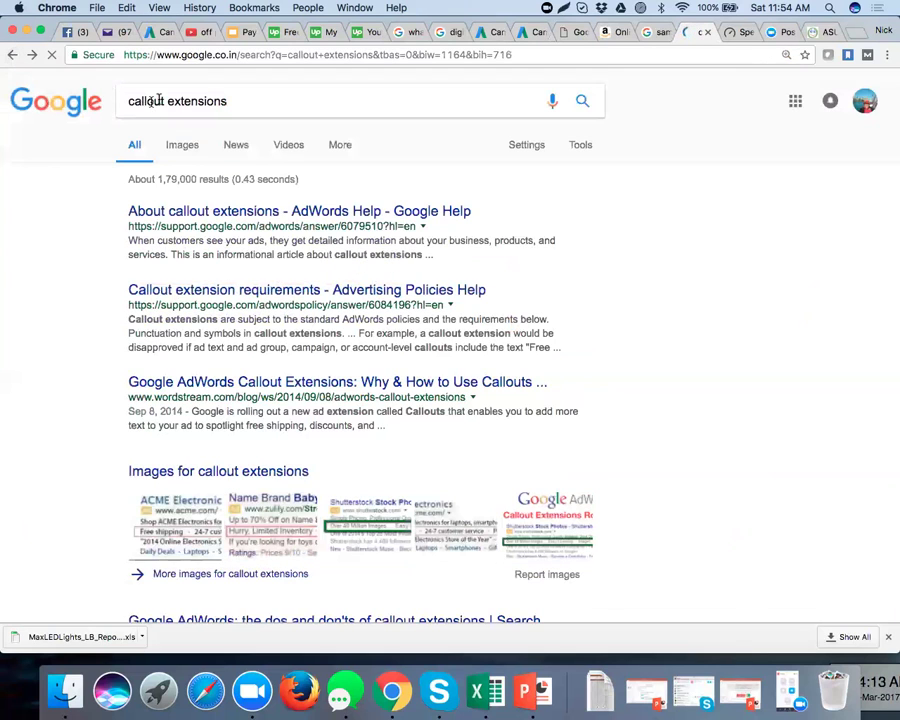
# Change the Google query from callout to "structured snippet extensions" and run the search.
pyautogui.moveTo(164, 104); pyautogui.dragTo(116, 105)
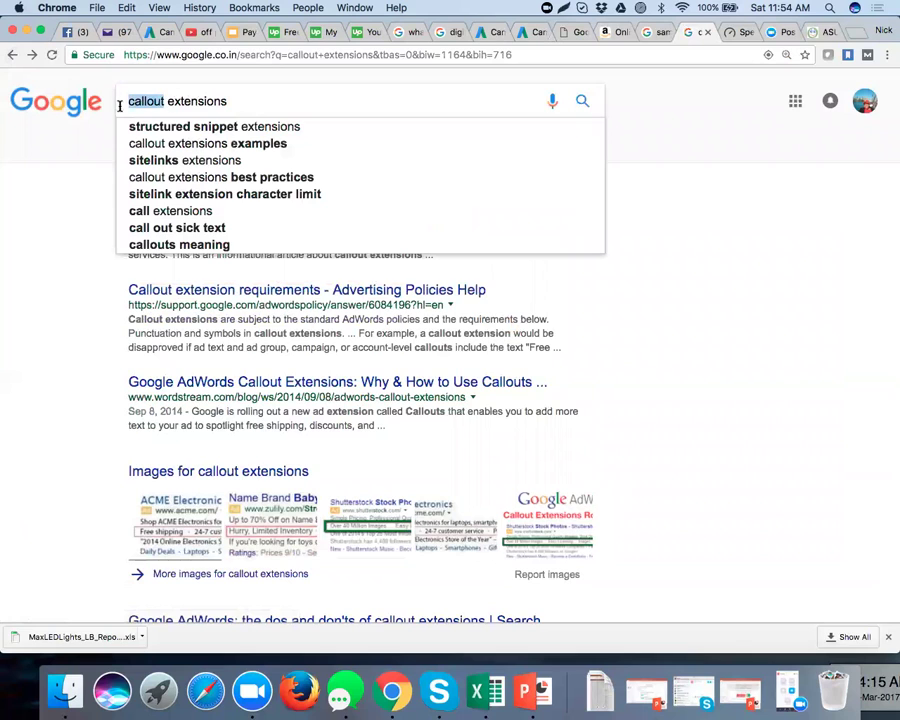
pyautogui.write('struct')
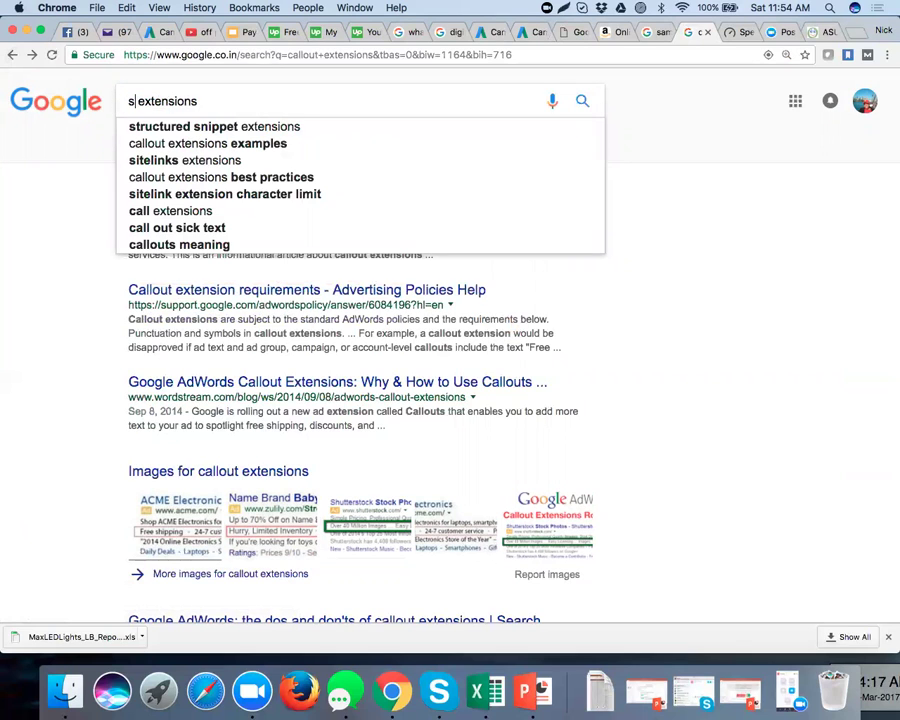
pyautogui.write('ured ')
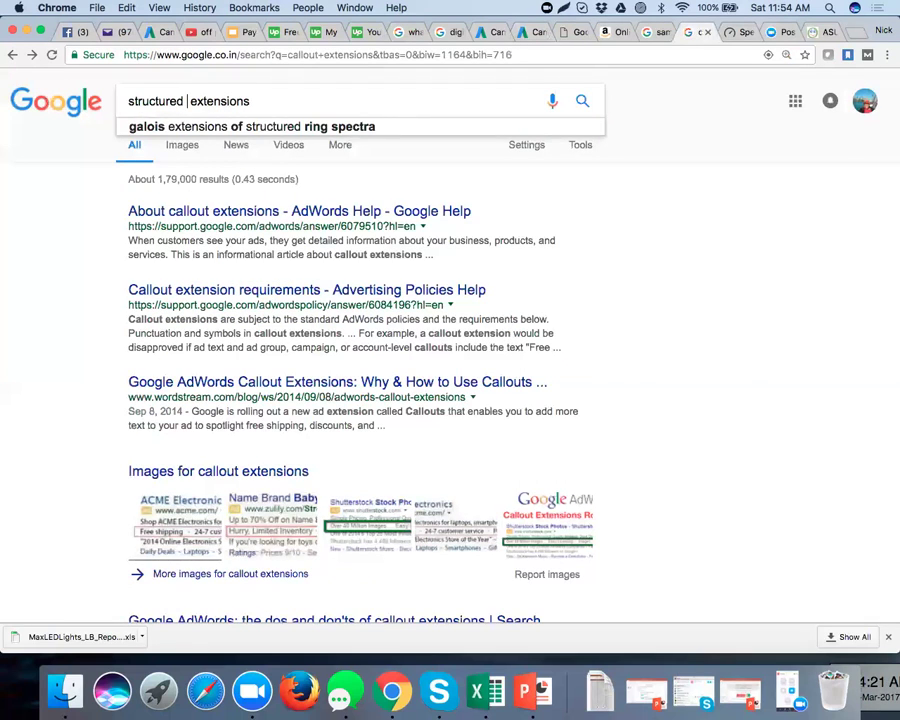
pyautogui.write('snipp ')
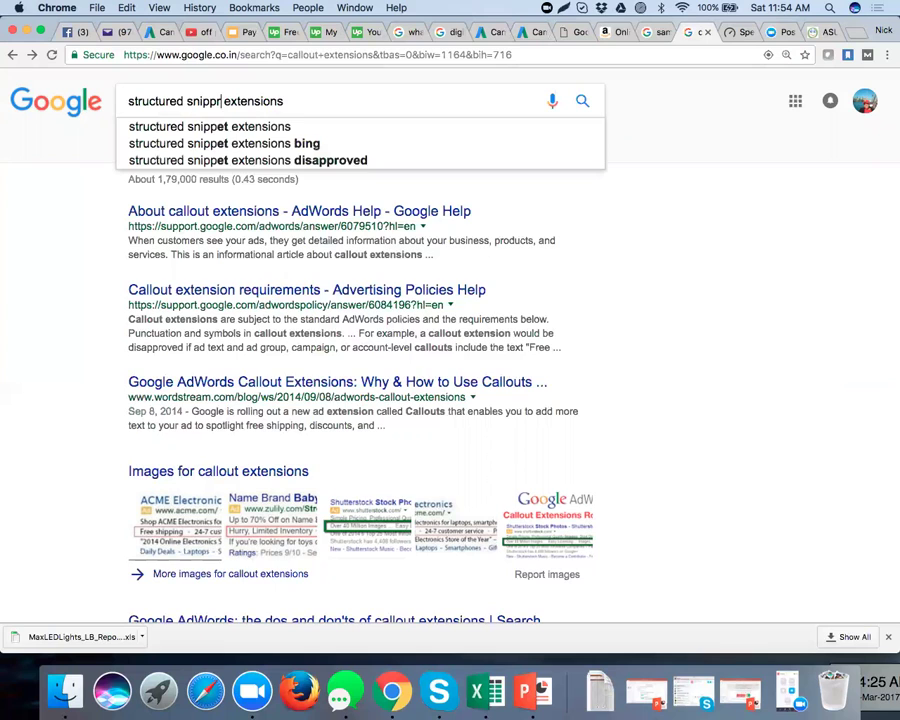
pyautogui.write('ets')
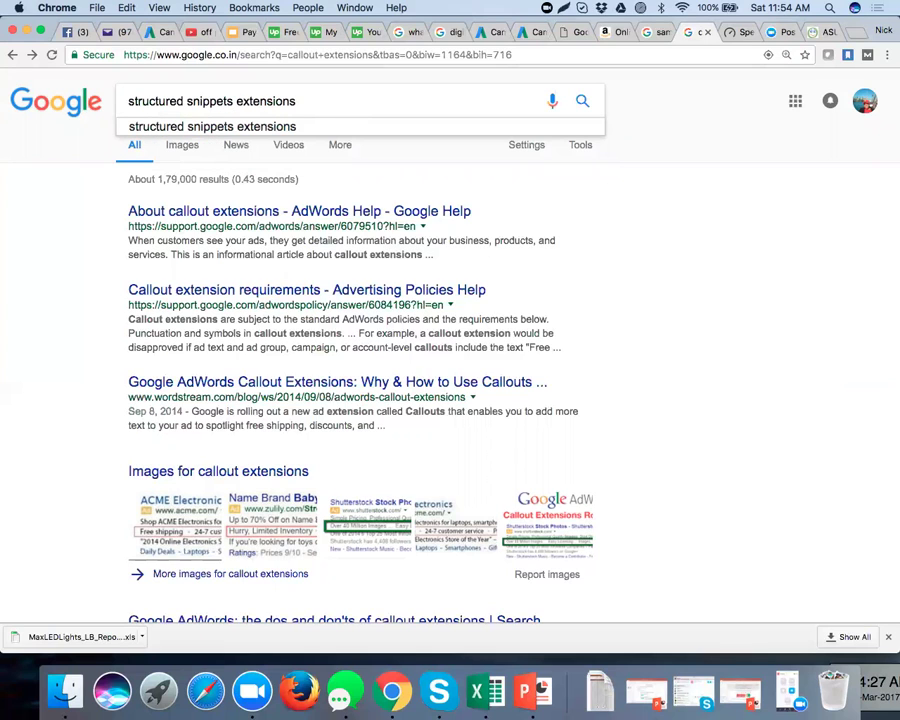
pyautogui.press('BackSpace')
pyautogui.press('Return')
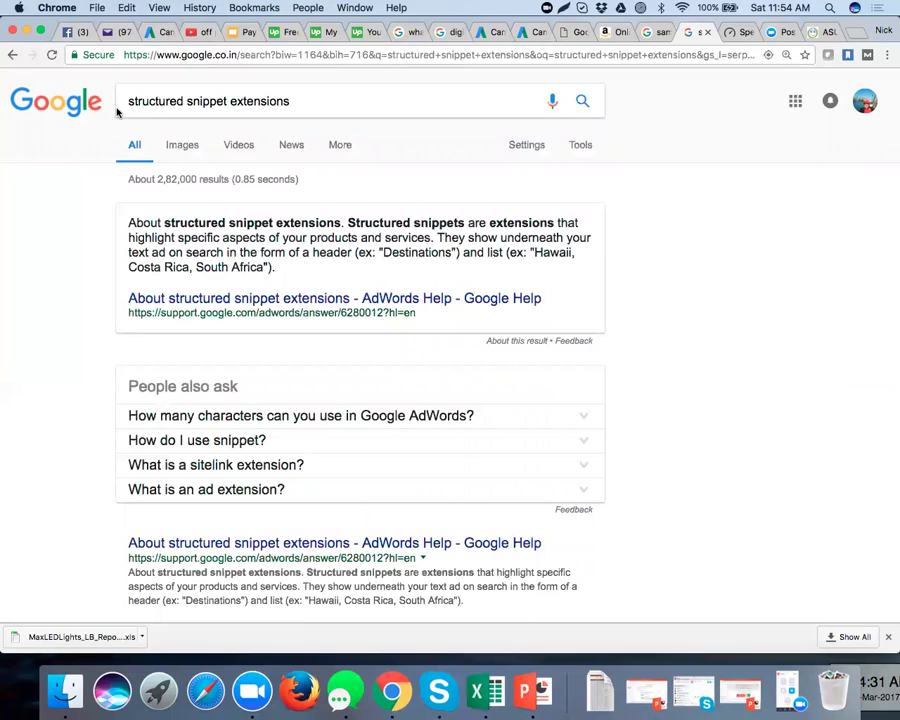
# Show image results for structured snippet extensions and examine the namely.com HR Platform ad with its highlighted Services line.
pyautogui.click(174, 147)
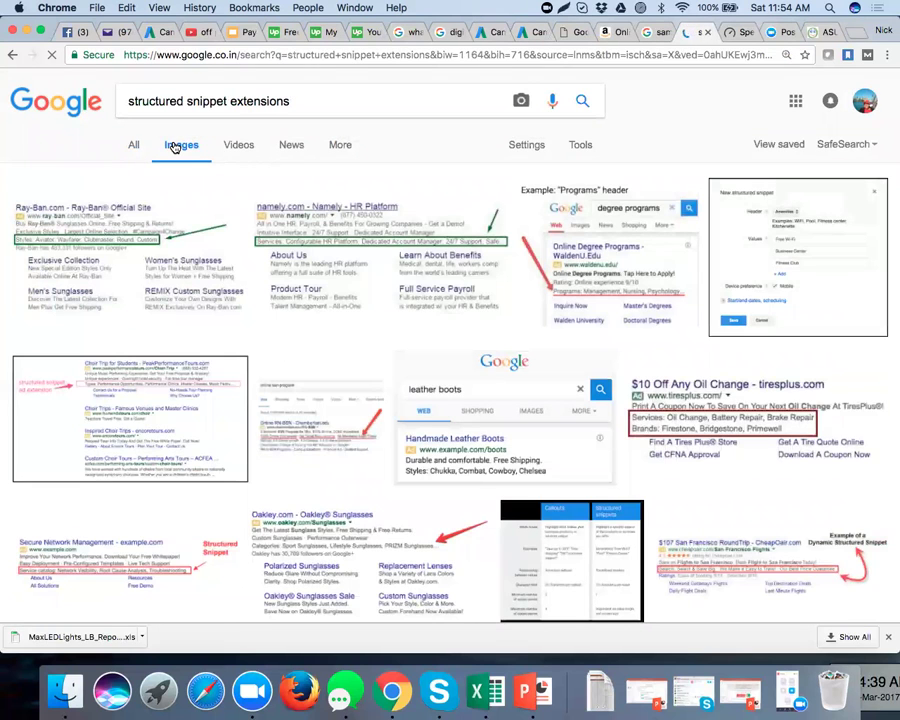
pyautogui.click(393, 261)
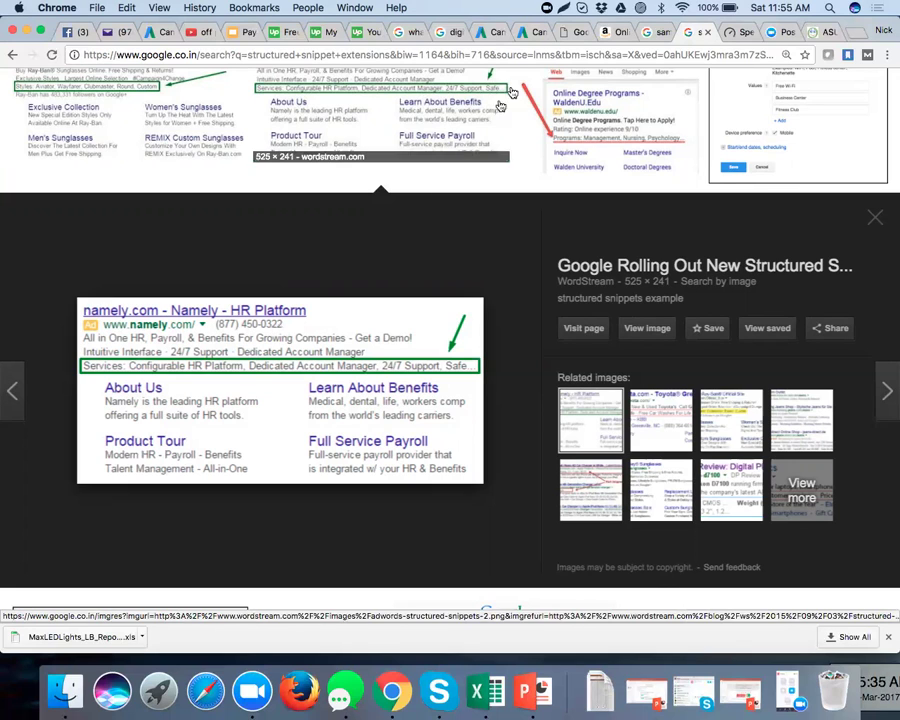
# Return to the AdWords campaign settings and turn off the structured snippets extension.
pyautogui.click(533, 37)
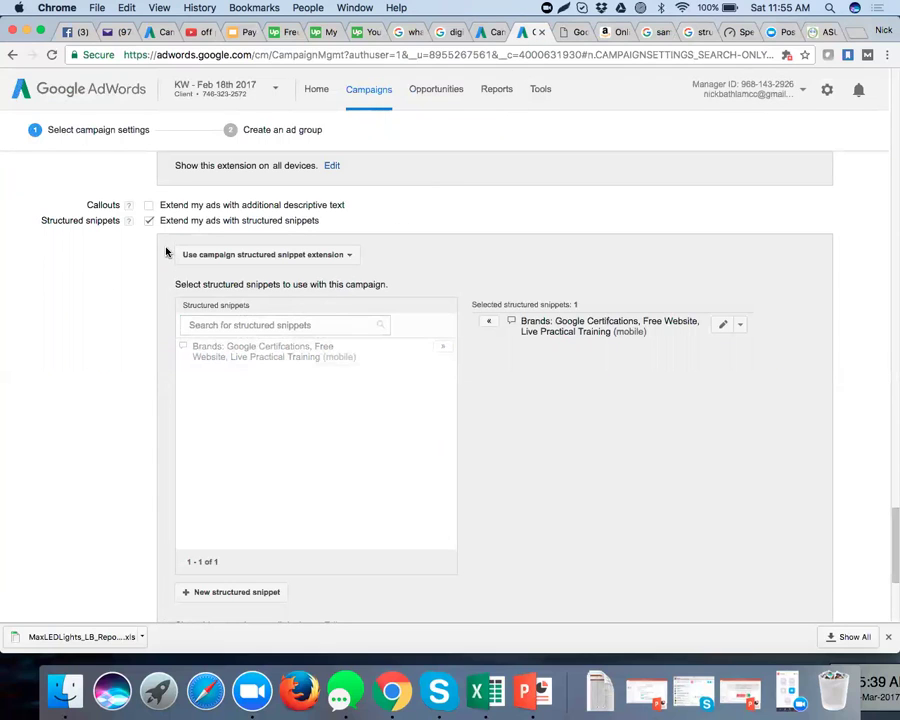
pyautogui.click(149, 221)
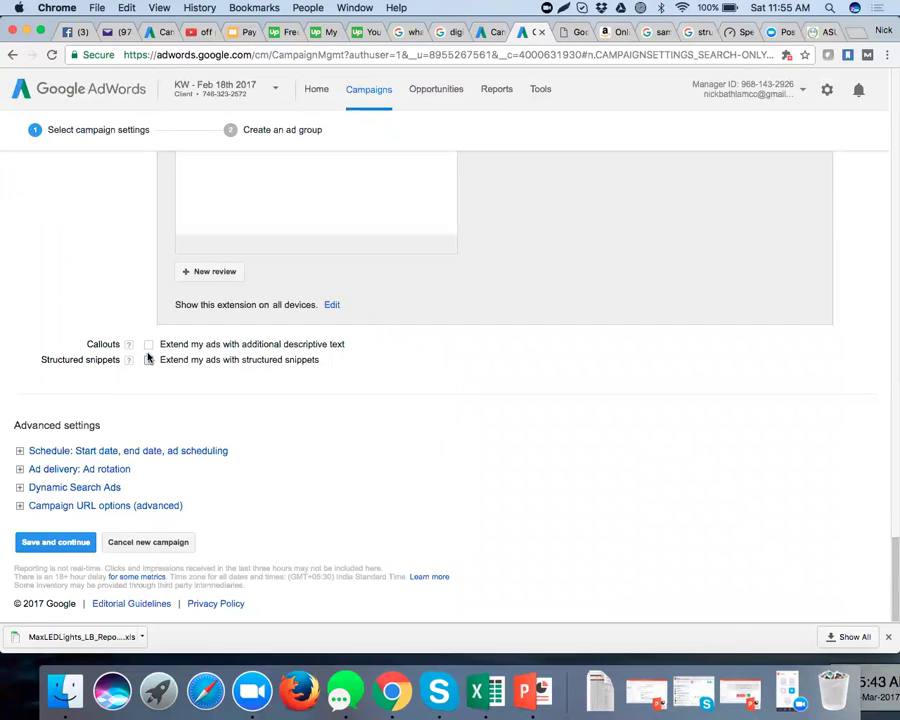
pyautogui.scroll(5, 148, 357)
pyautogui.scroll(3, 148, 357)
pyautogui.scroll(-8, 148, 357)
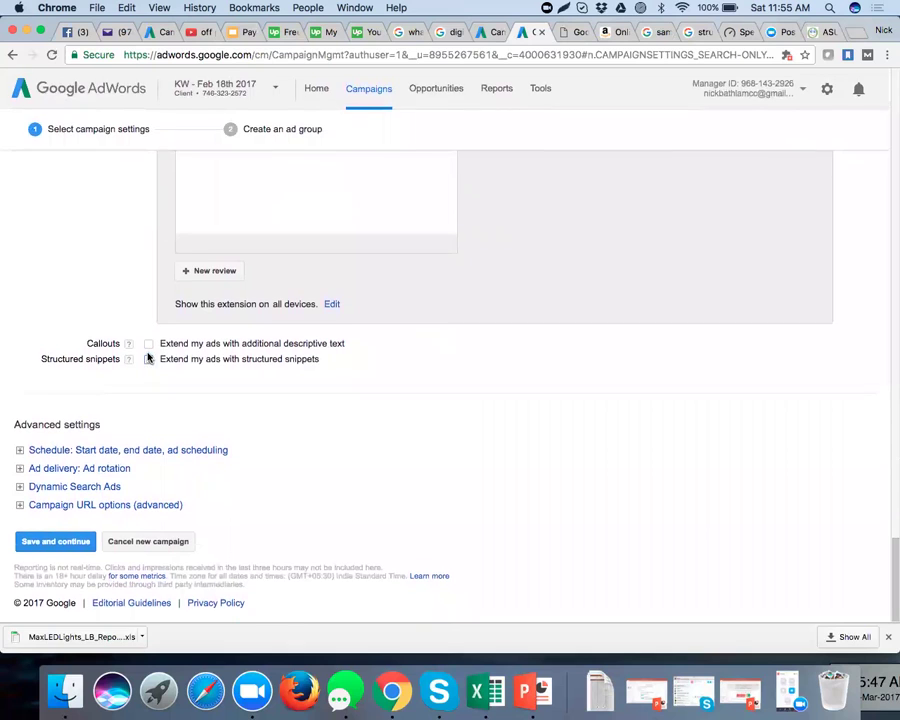
# Review the advanced schedule and ad rotation settings, and save the campaign settings to continue to ad group creation.
pyautogui.click(124, 453)
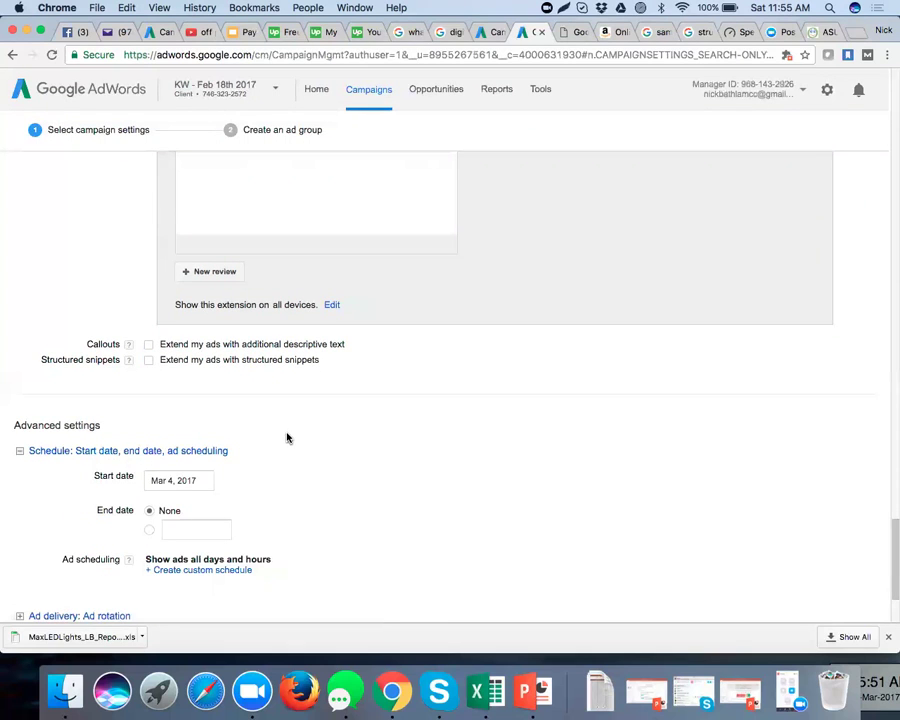
pyautogui.scroll(-2, 287, 437)
pyautogui.scroll(-1, 287, 437)
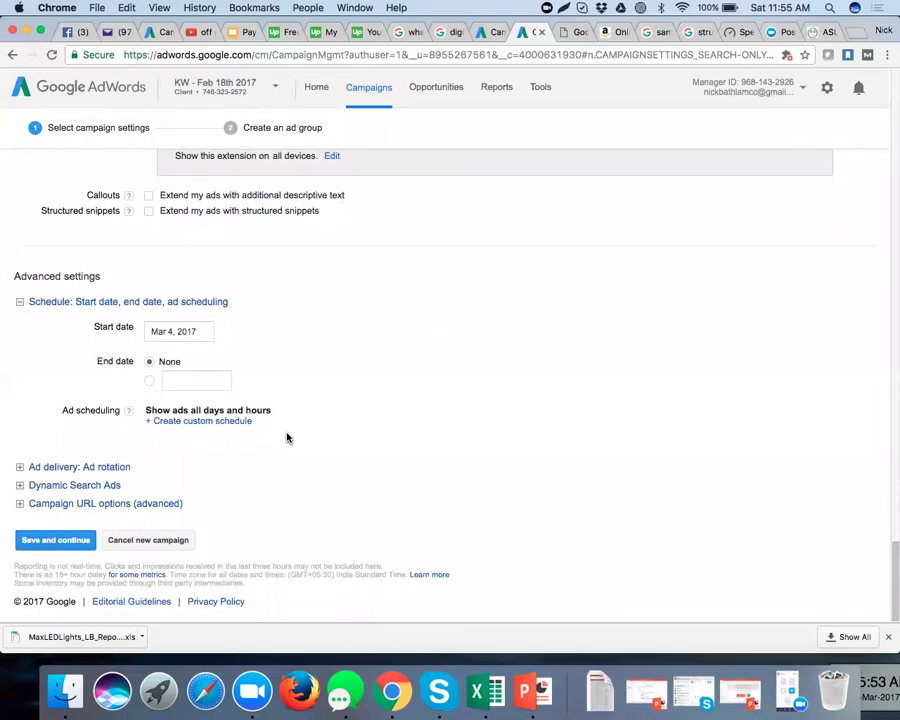
pyautogui.click(127, 470)
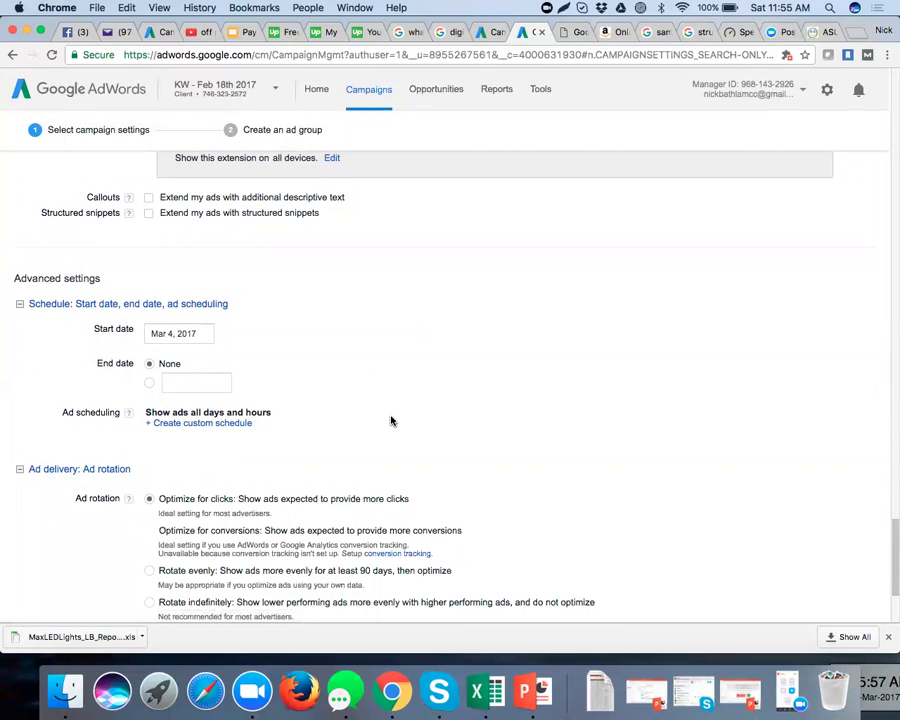
pyautogui.scroll(-3, 391, 420)
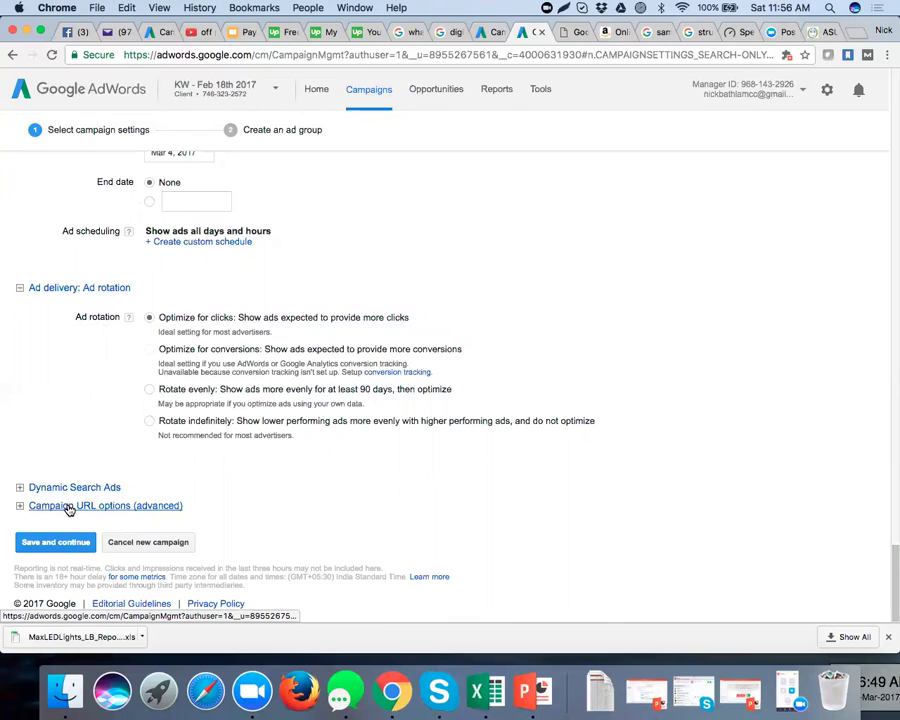
pyautogui.click(62, 543)
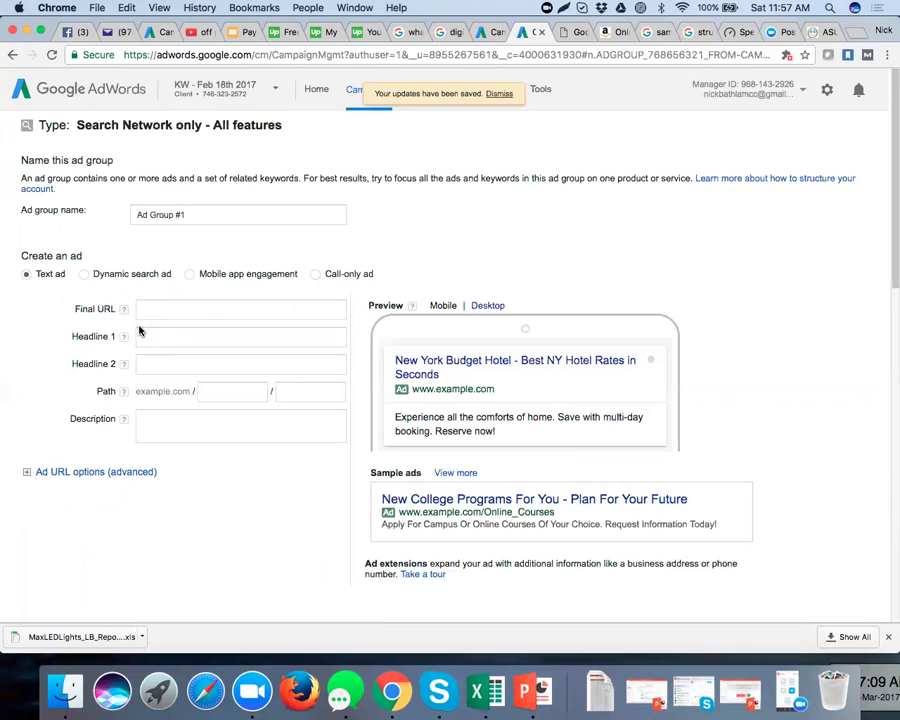
# Save Ad Group #1 without adding an ad or keywords, leaving the default bid as it is and postponing billing setup.
pyautogui.scroll(-5, 139, 331)
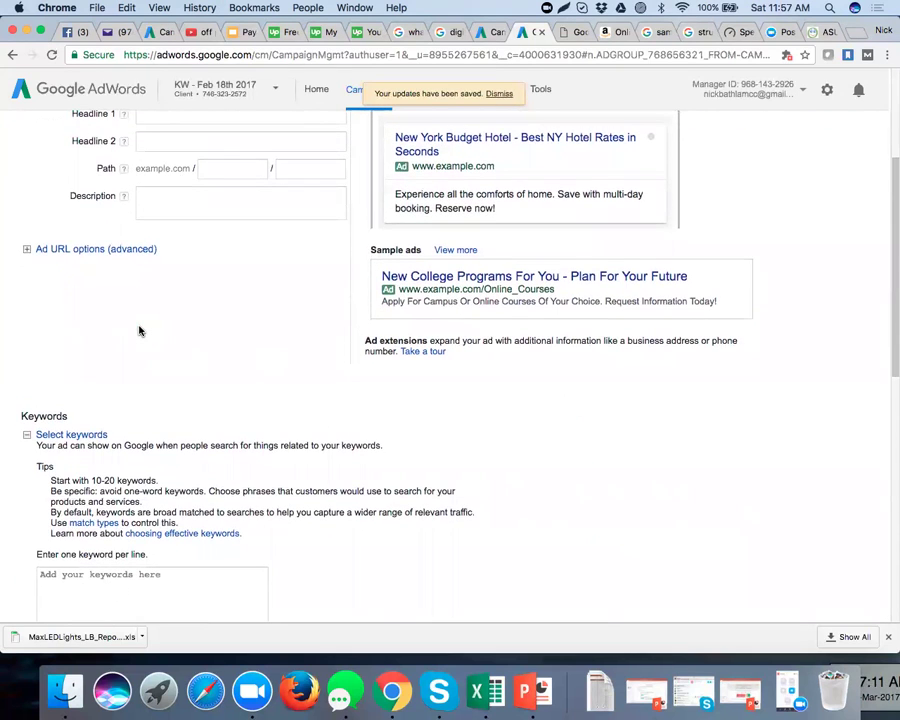
pyautogui.scroll(-5, 139, 331)
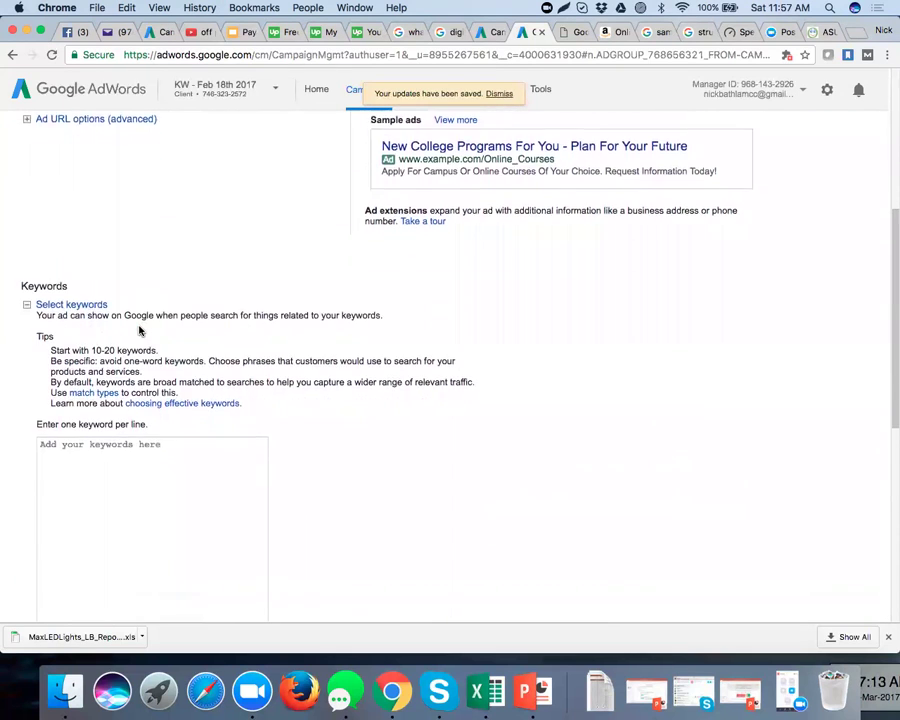
pyautogui.scroll(-6, 139, 331)
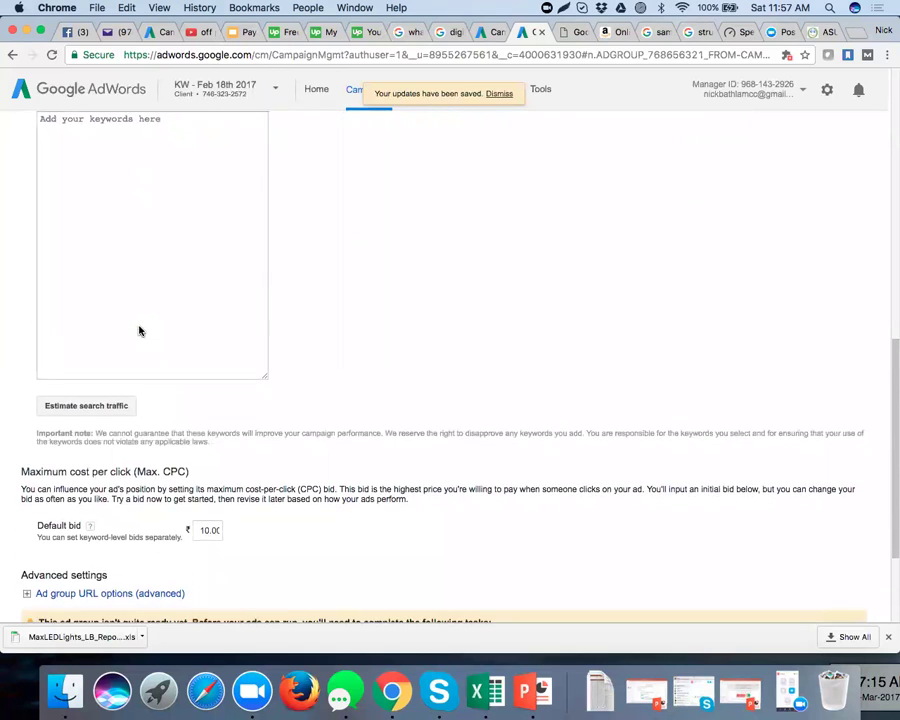
pyautogui.scroll(-3, 139, 331)
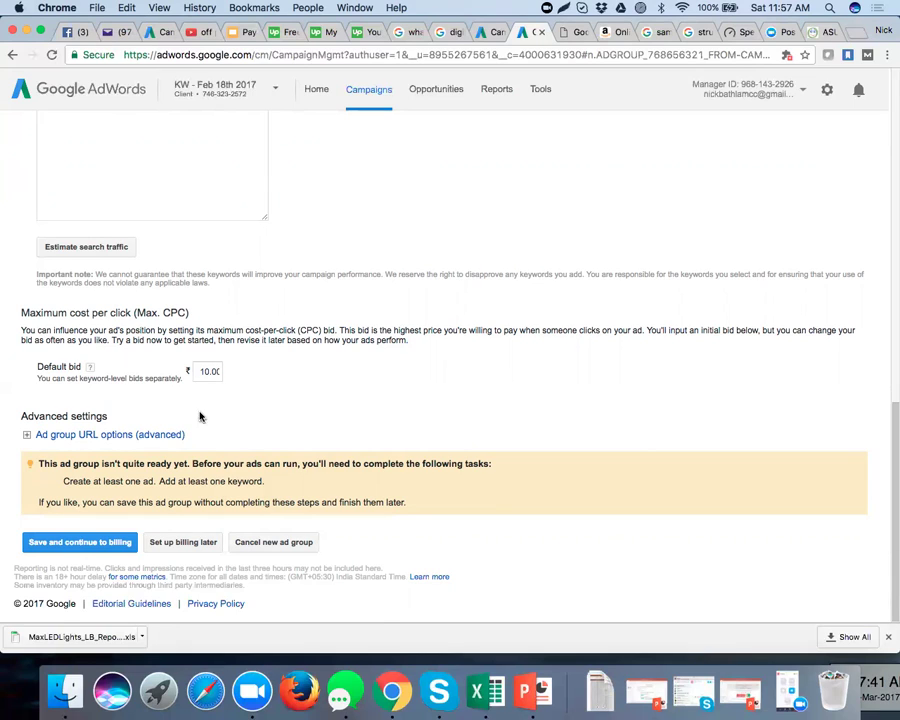
pyautogui.click(175, 542)
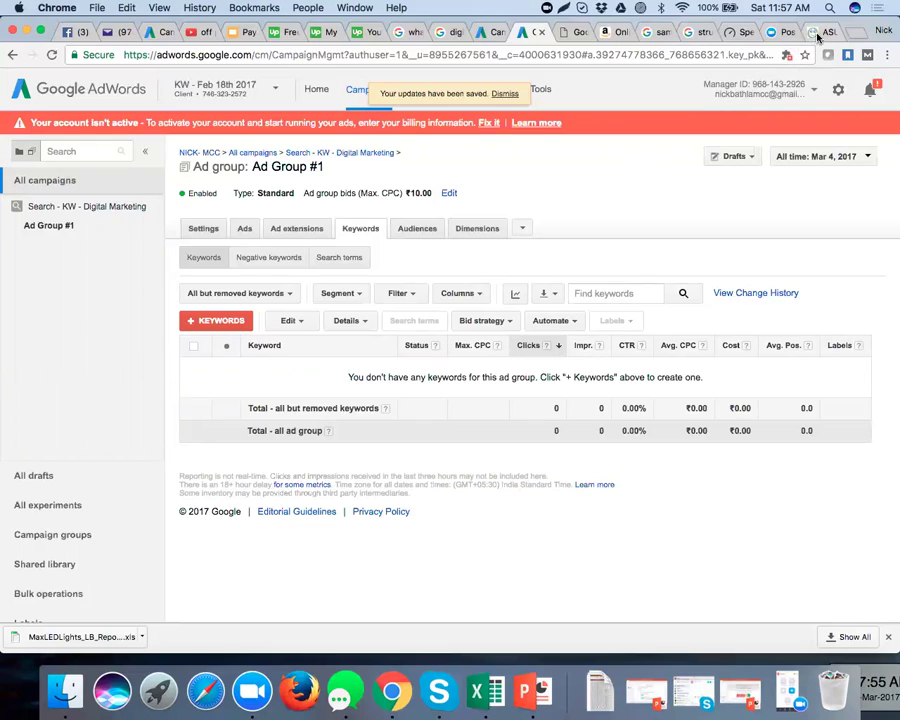
pyautogui.click(768, 92)
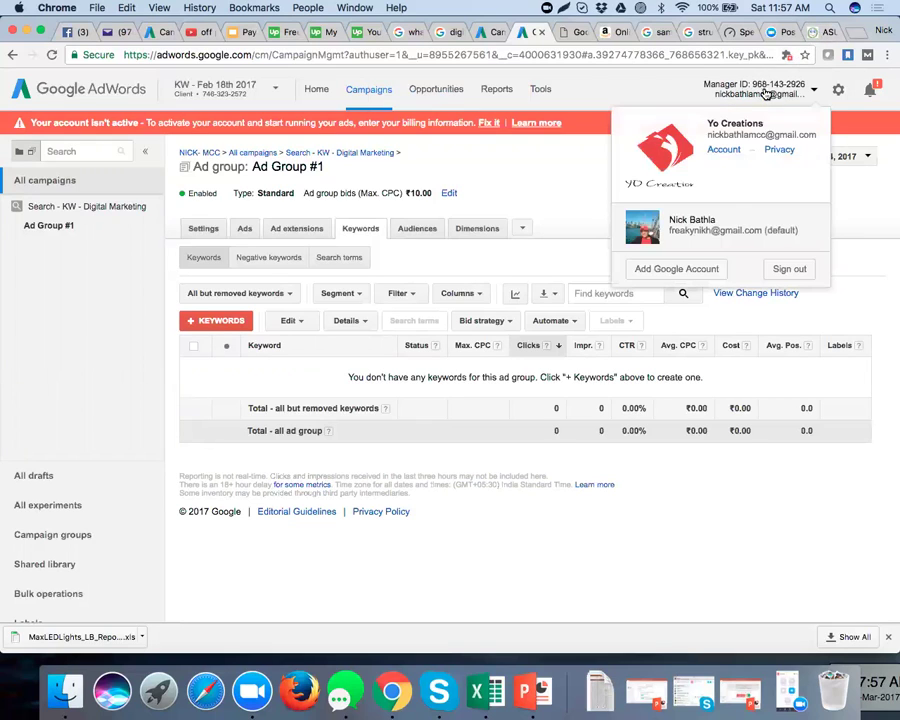
pyautogui.click(667, 270)
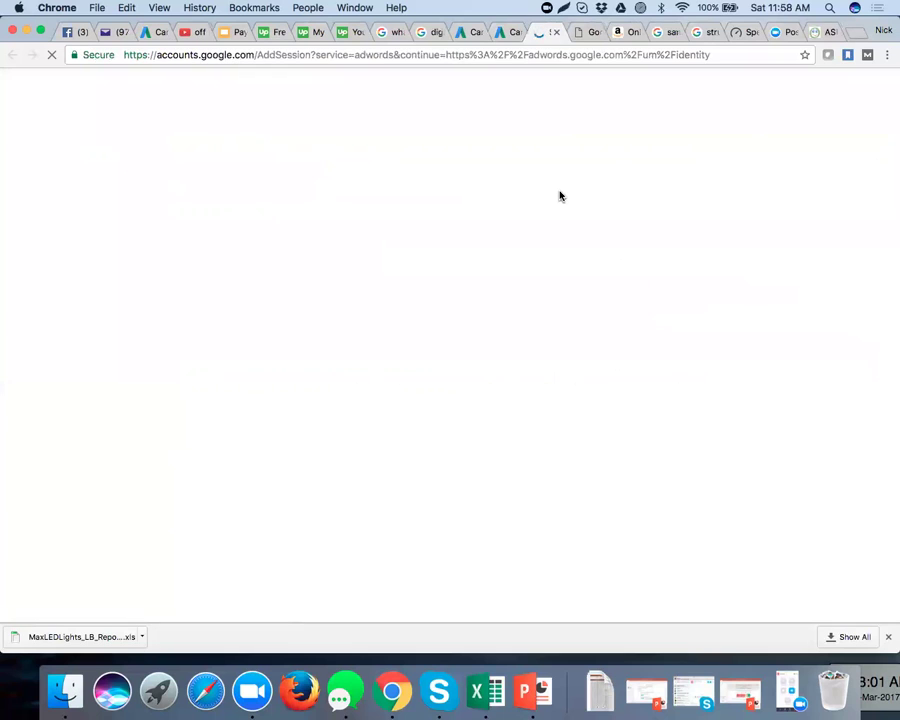
pyautogui.click(408, 290)
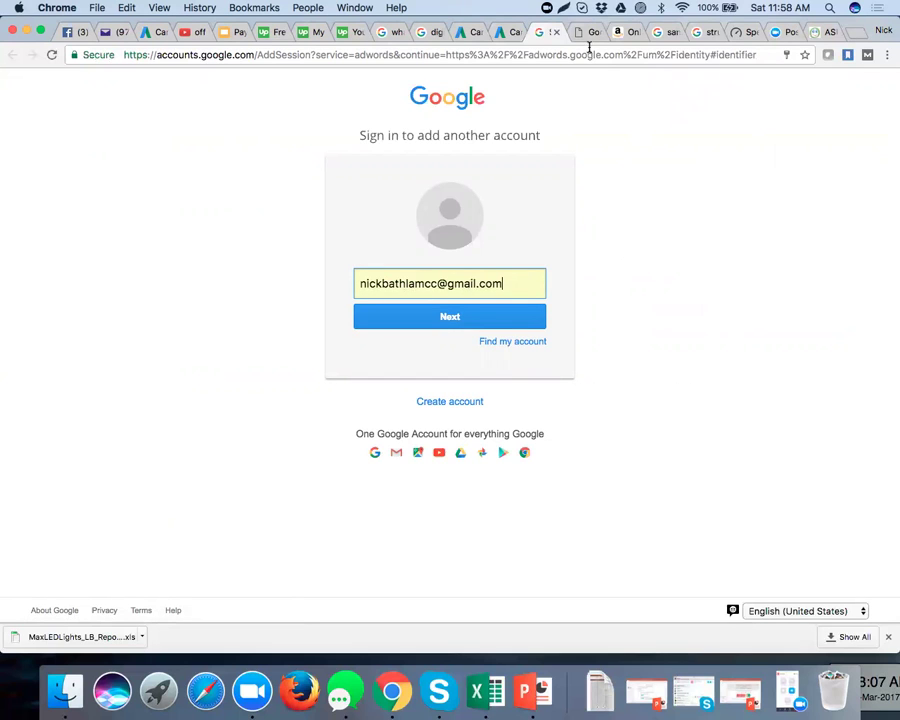
pyautogui.click(505, 35)
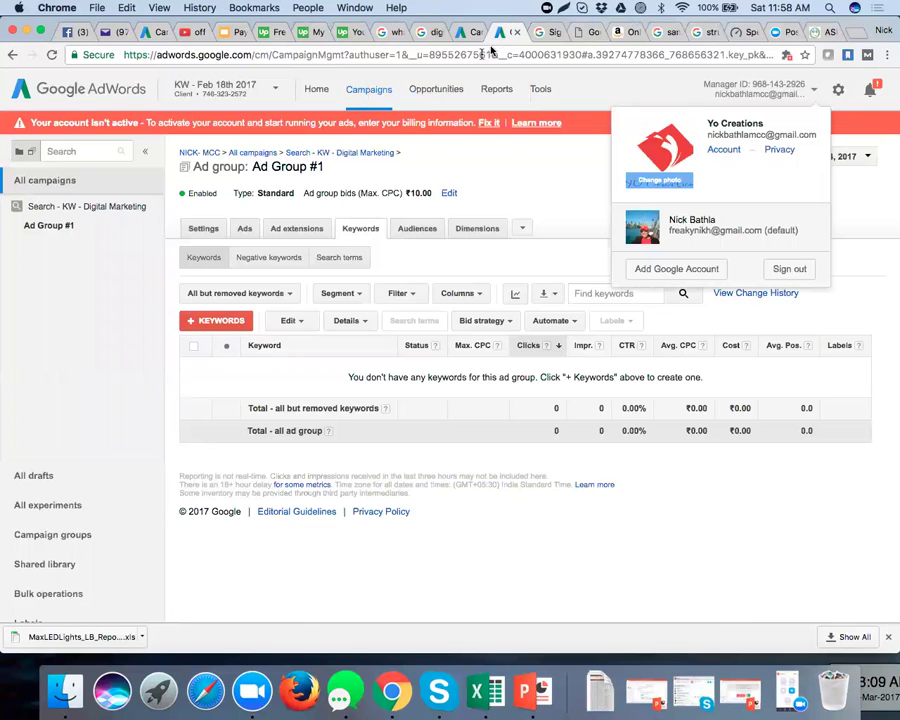
# Switch from the current client account to the IDFA client account.
pyautogui.click(276, 100)
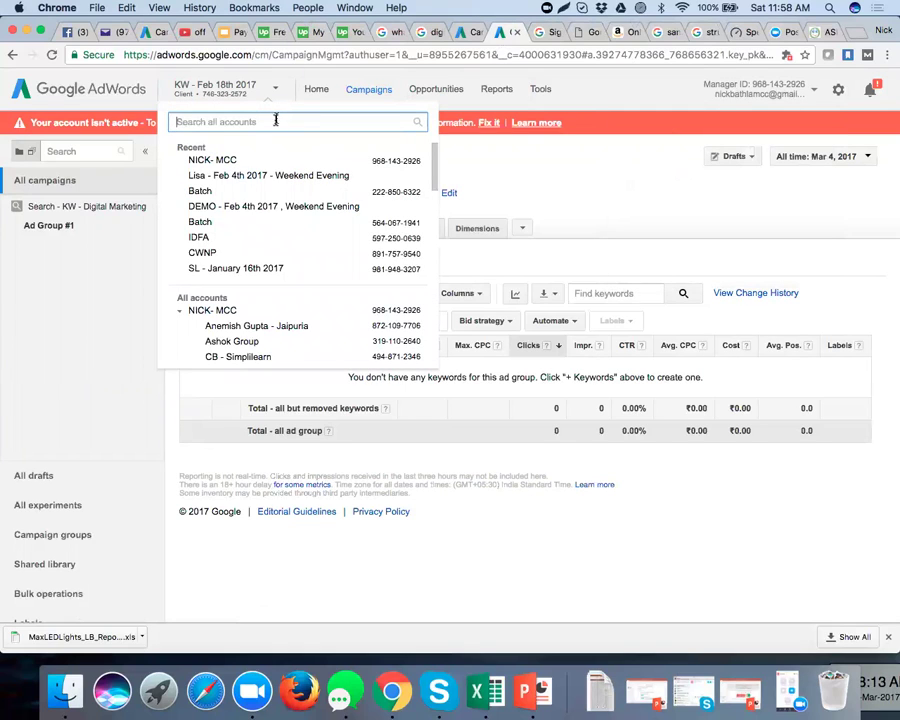
pyautogui.click(278, 238)
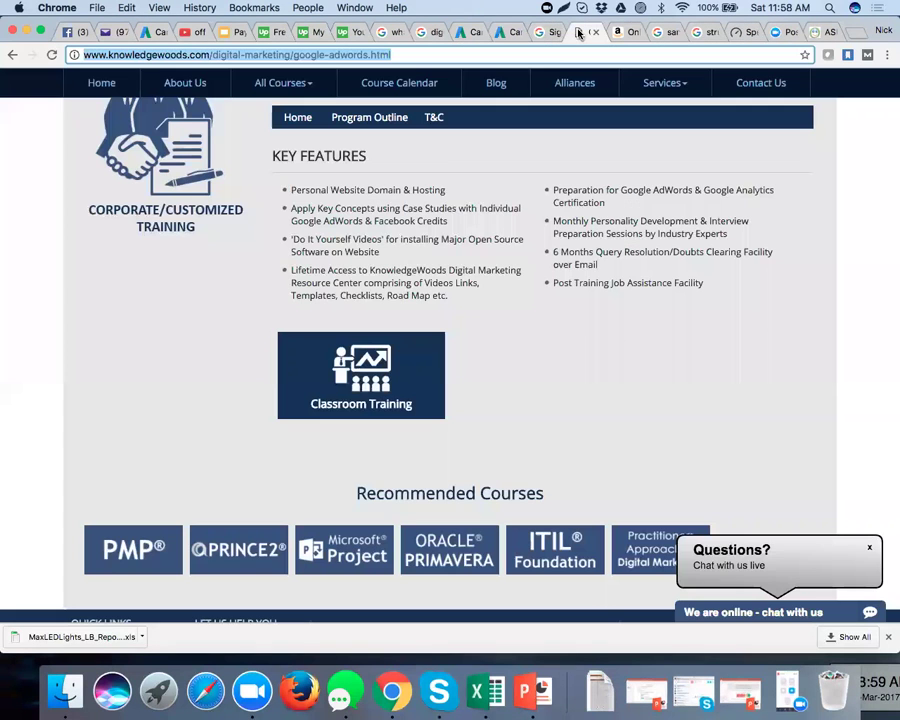
# Go to the open KnowledgeWoods Google AdWords course page and view the site's full list of courses by category.
pyautogui.click(578, 32)
pyautogui.scroll(10, 438, 163)
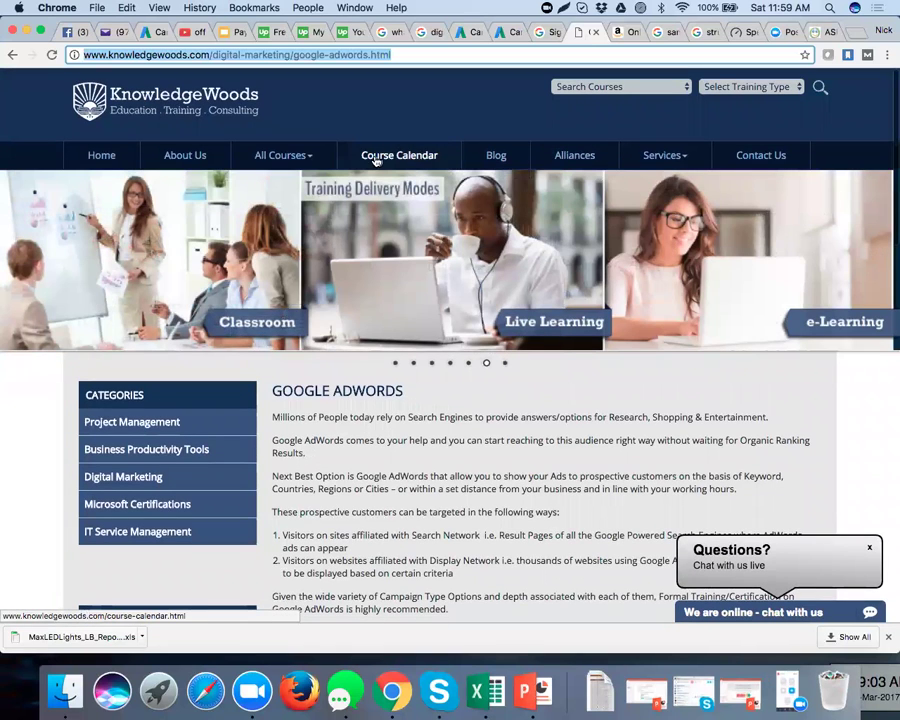
pyautogui.click(312, 159)
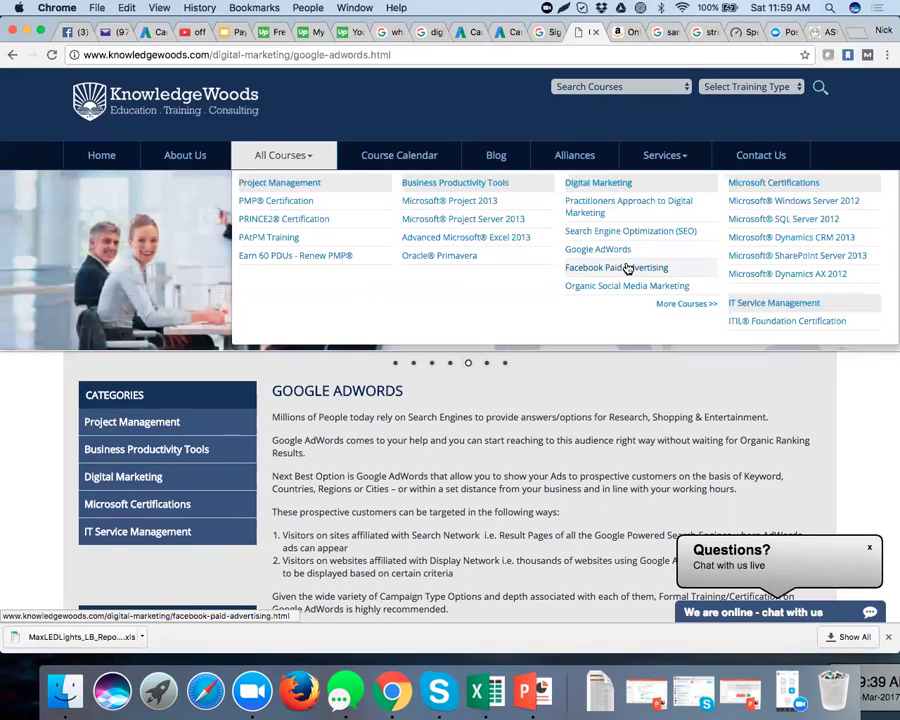
pyautogui.click(829, 8)
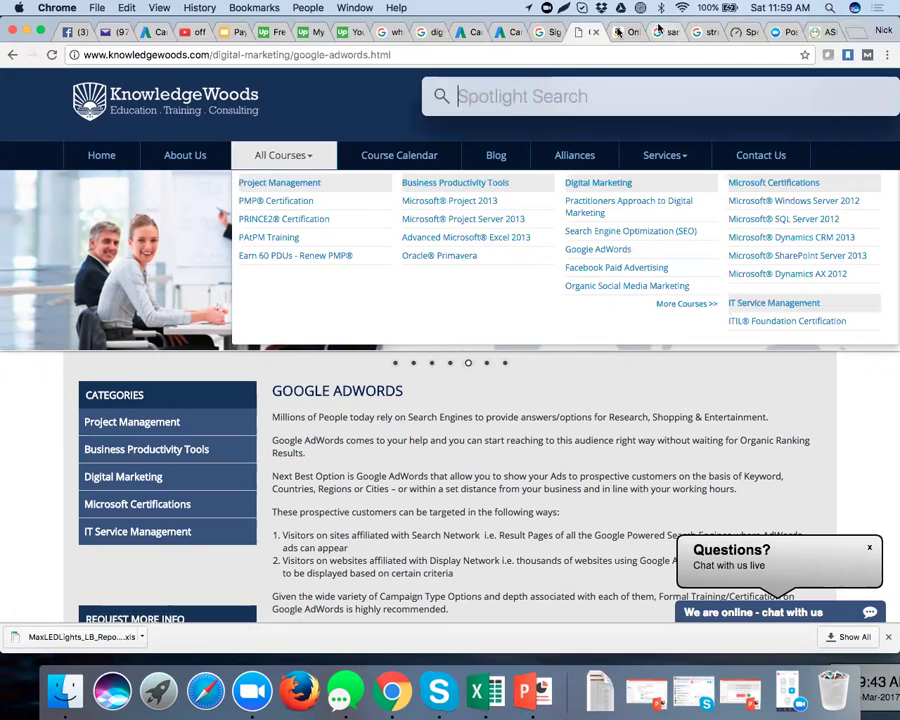
# Return to the IDFA account and examine its keyword list for the different match type notations.
pyautogui.click(512, 36)
pyautogui.click(512, 34)
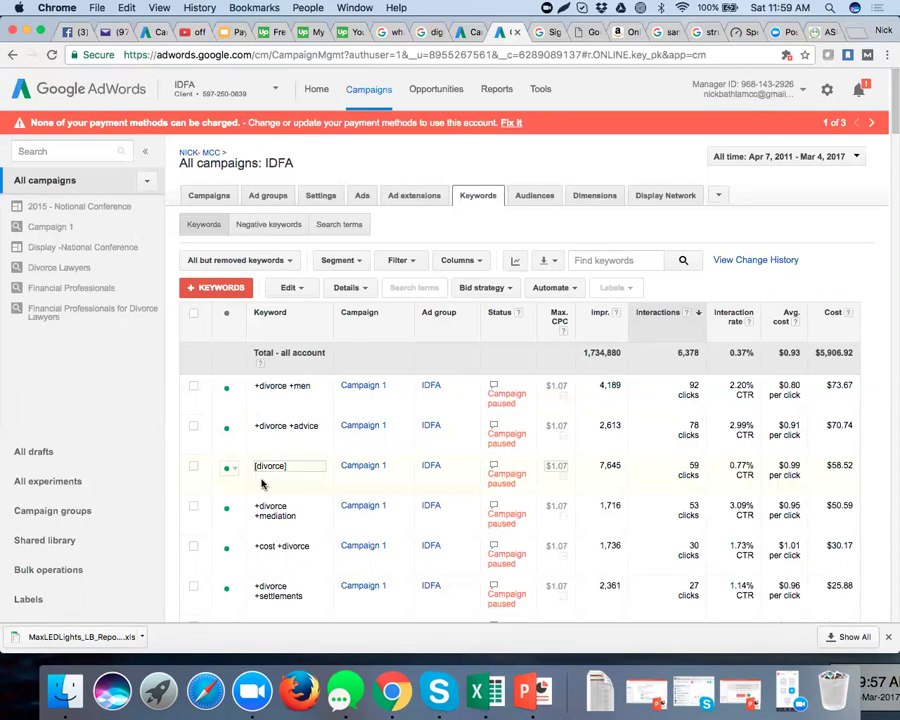
pyautogui.scroll(-1, 262, 484)
pyautogui.scroll(-5, 262, 484)
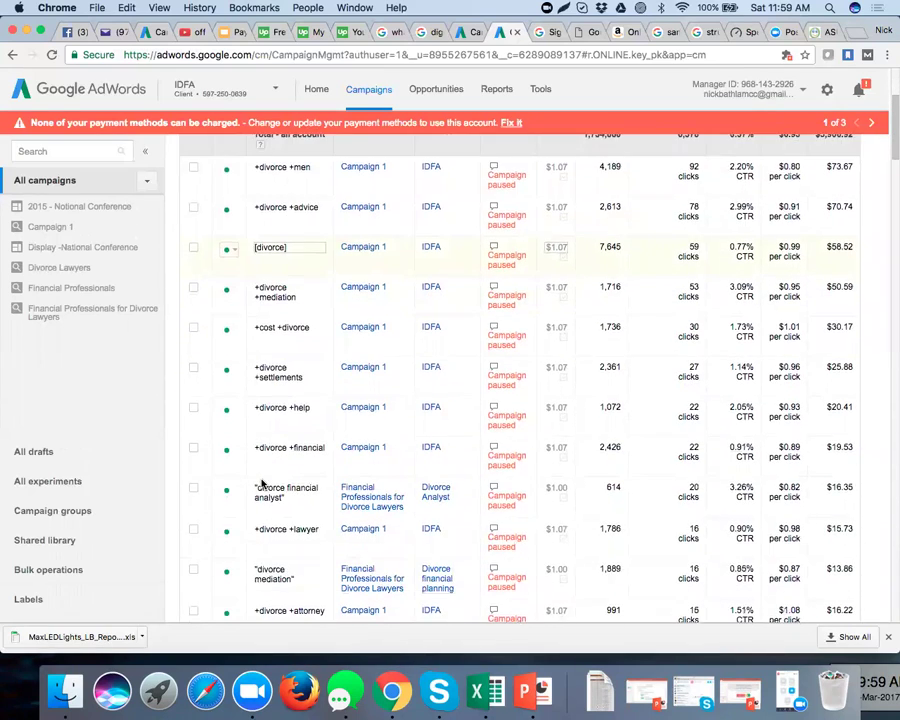
pyautogui.scroll(-4, 262, 484)
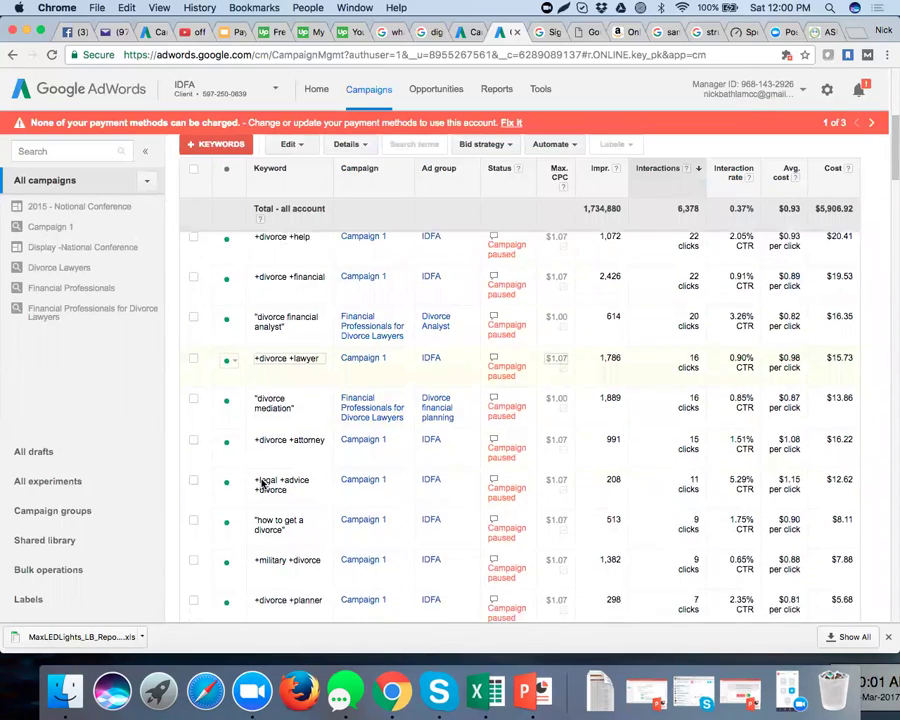
pyautogui.scroll(-3, 262, 484)
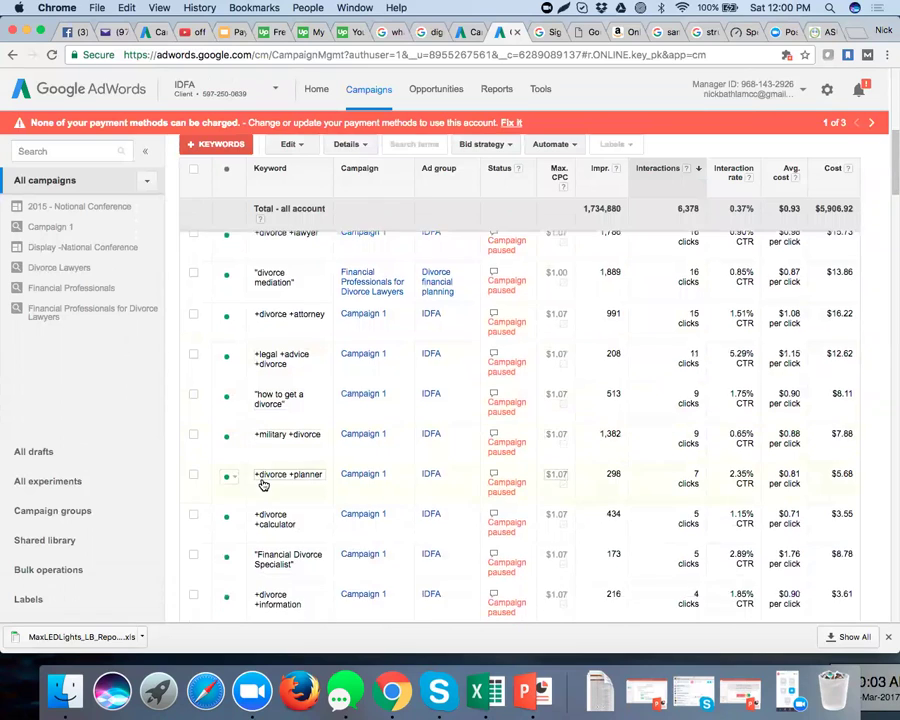
pyautogui.scroll(-15, 262, 484)
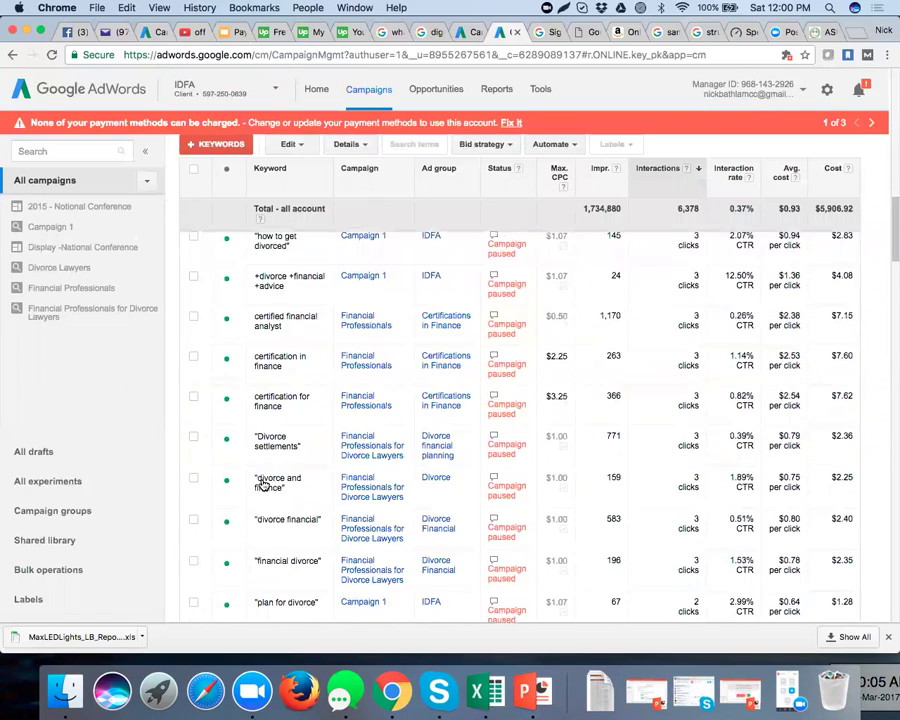
pyautogui.scroll(-5, 262, 484)
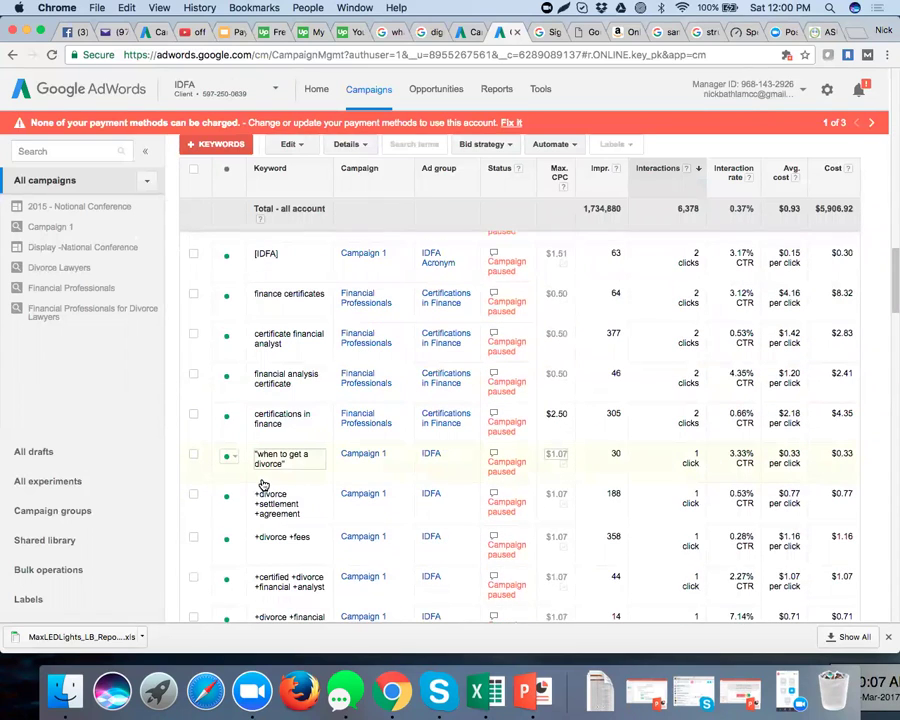
pyautogui.scroll(-1, 262, 484)
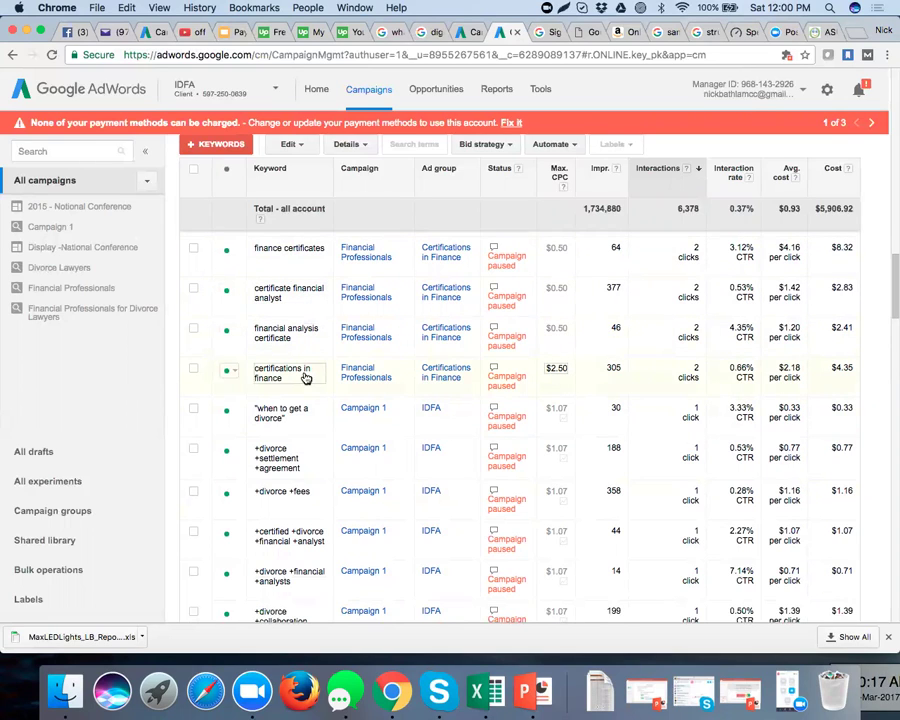
# Open the "finance certificates" keyword for editing, accept the edit notice and view the available match types, keeping Broad match.
pyautogui.click(325, 250)
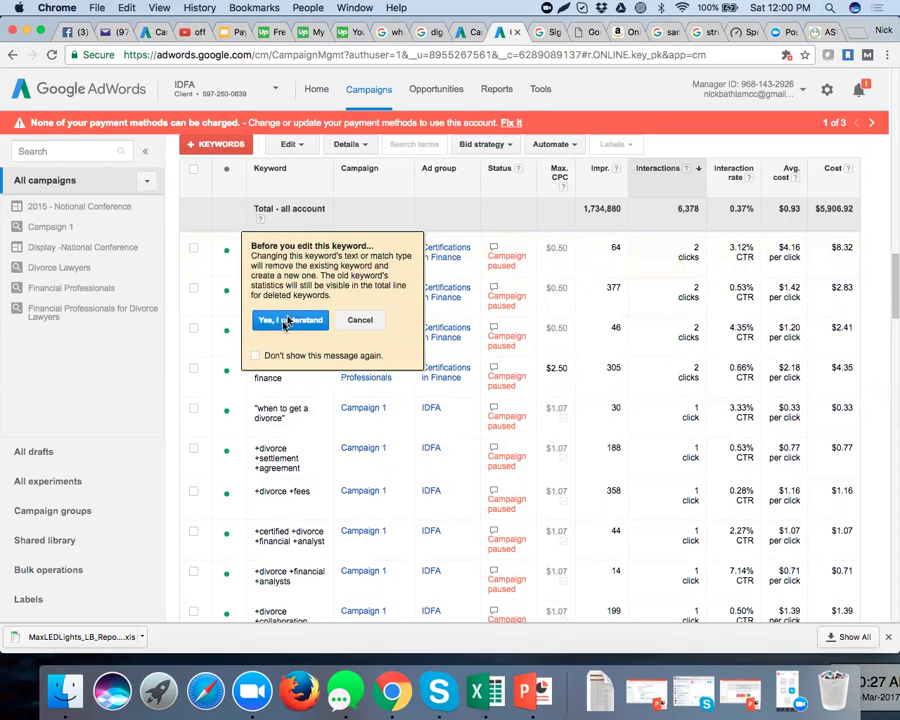
pyautogui.click(288, 320)
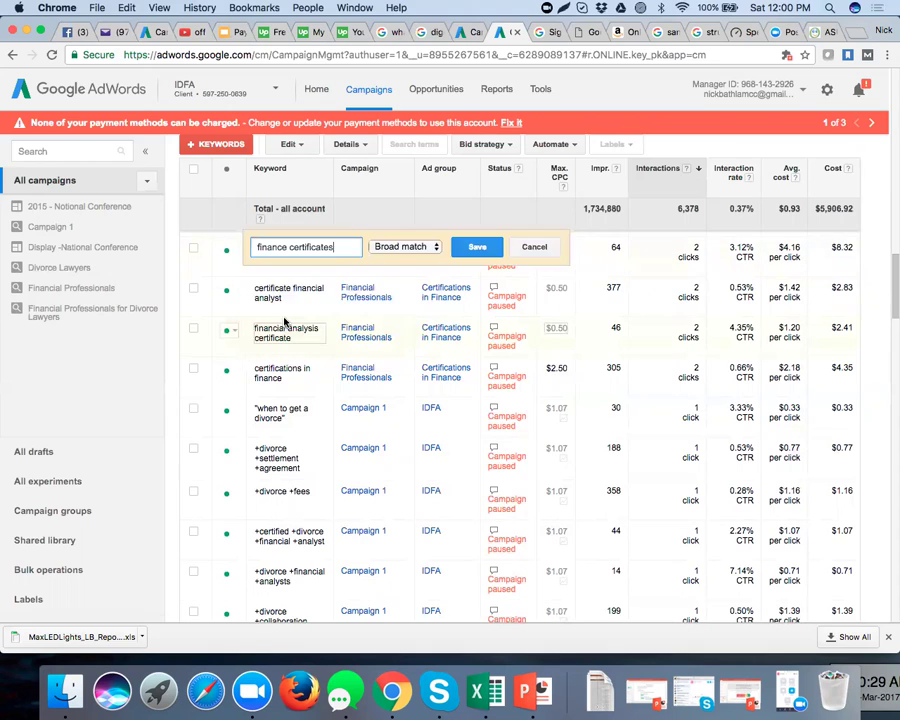
pyautogui.click(401, 247)
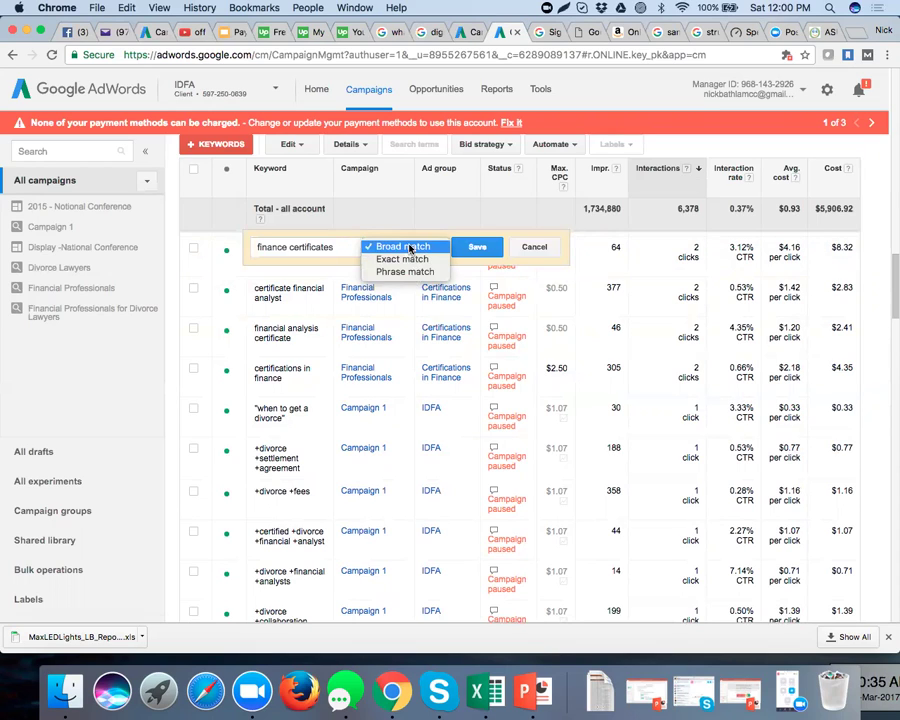
pyautogui.click(410, 248)
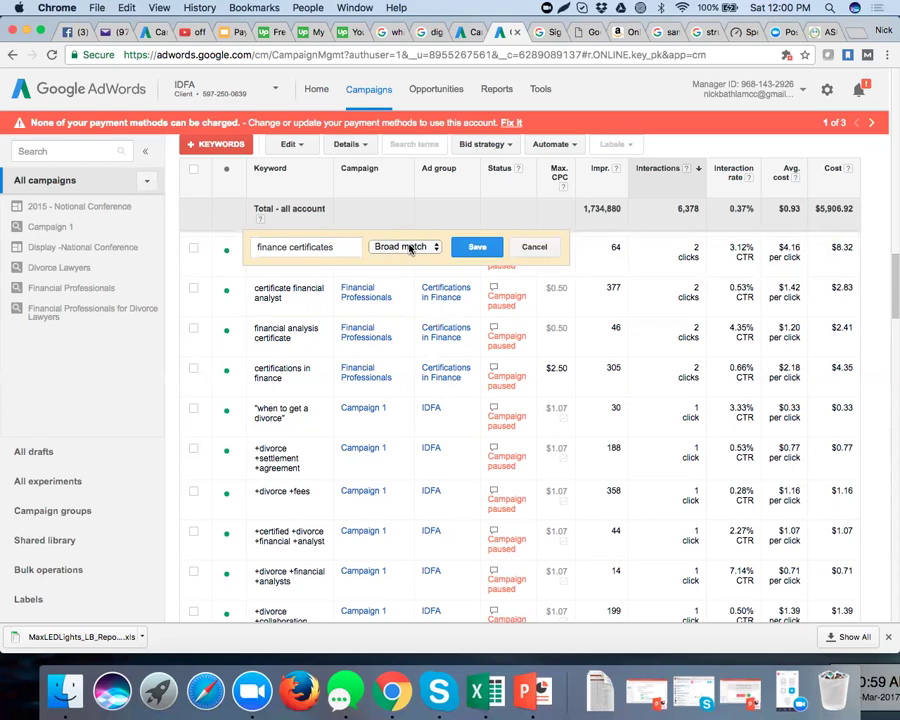
pyautogui.click(410, 248)
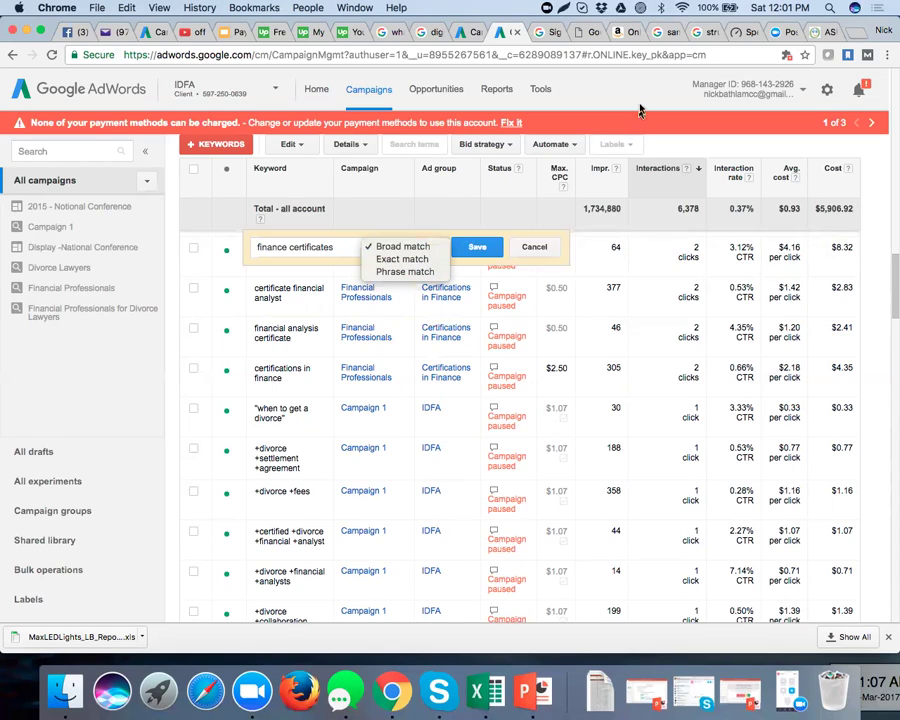
pyautogui.press('Escape')
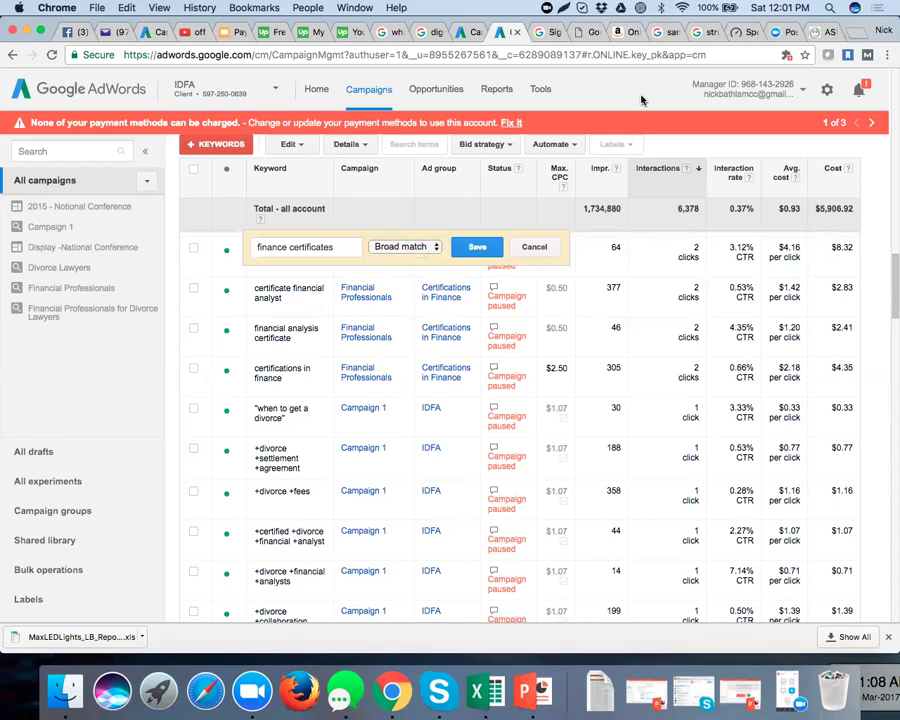
# Search the computer for "Keyword Match" and open the Word document "CTR and Keyword Match Types".
pyautogui.click(829, 8)
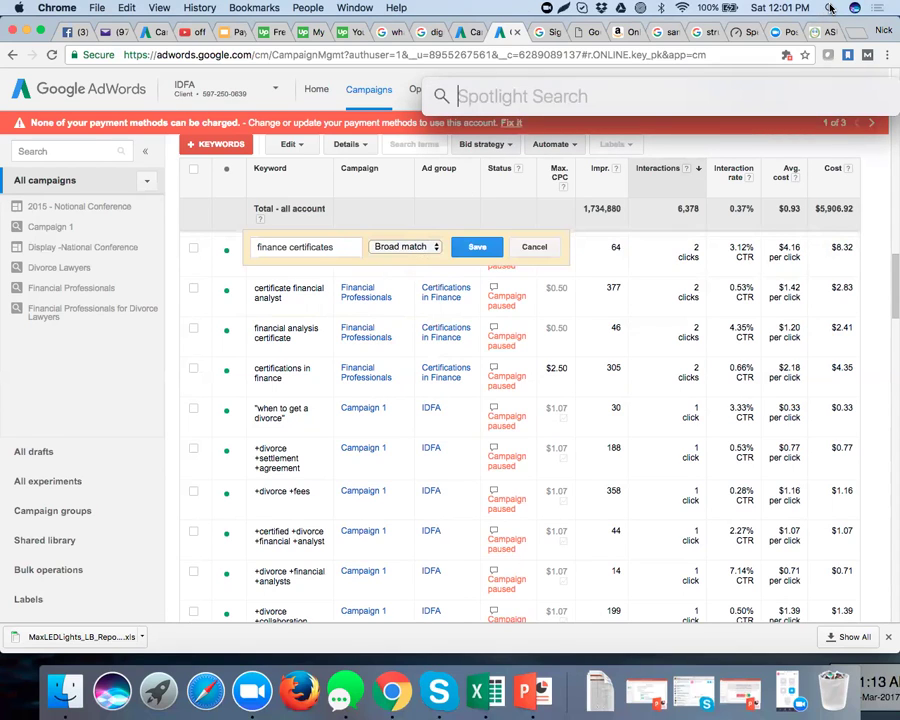
pyautogui.write('K')
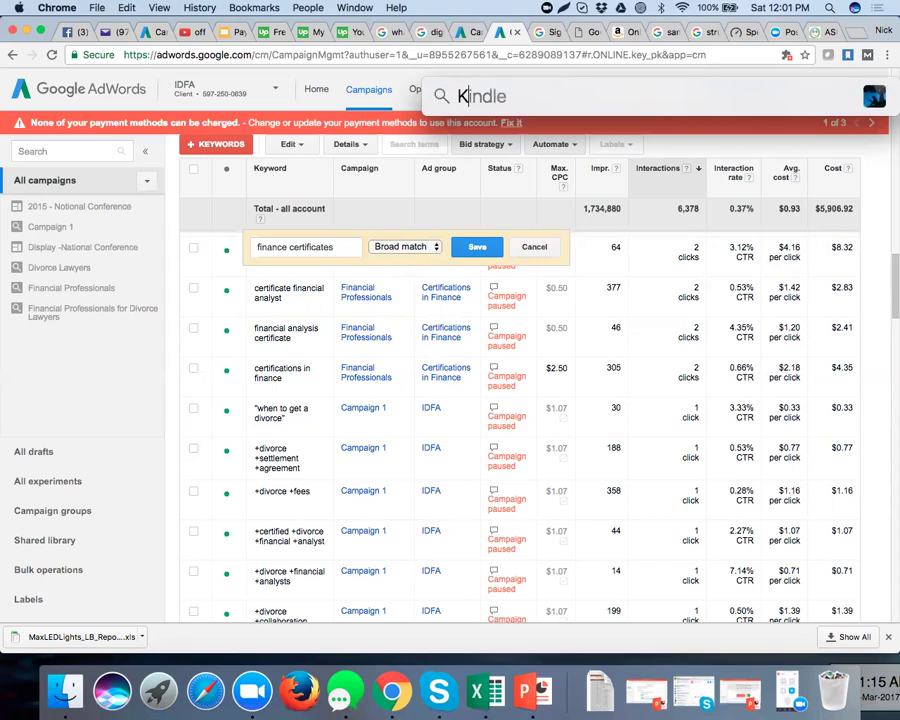
pyautogui.write('eyword Match')
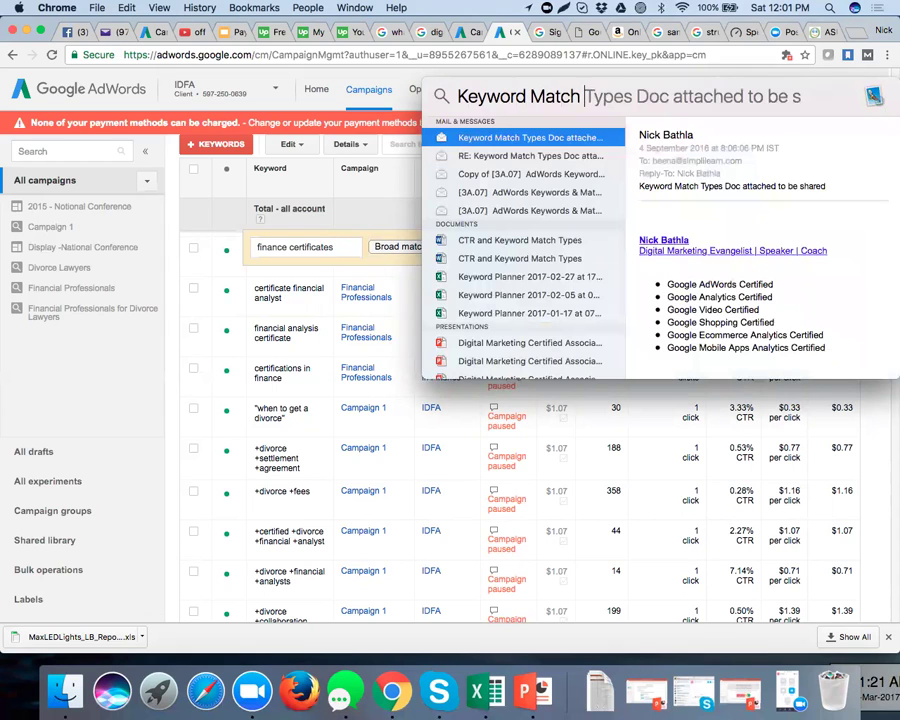
pyautogui.press('Down')
pyautogui.press('Down')
pyautogui.press('Down')
pyautogui.press('Down')
pyautogui.press('Down')
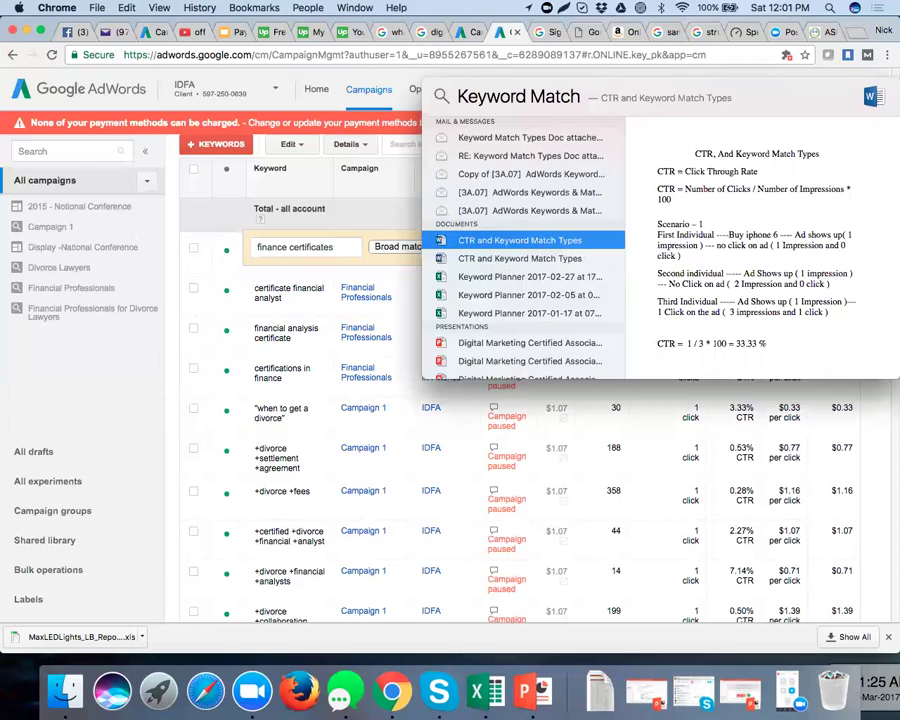
pyautogui.press('Return')
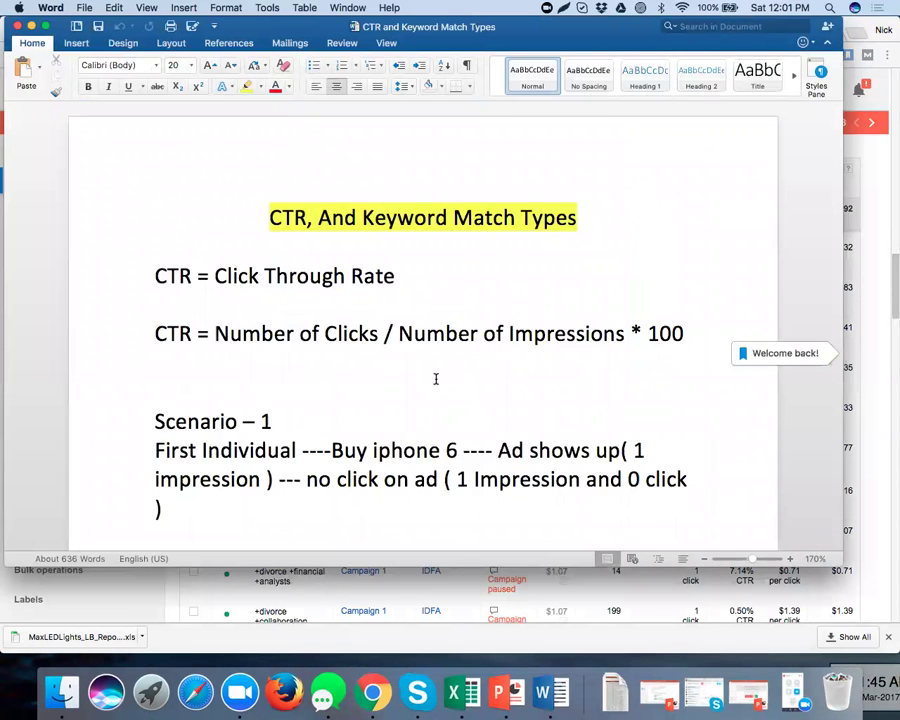
# Read through the Scenario 1 example and its CTR calculation in the document.
pyautogui.scroll(-2, 435, 378)
pyautogui.scroll(-3, 435, 378)
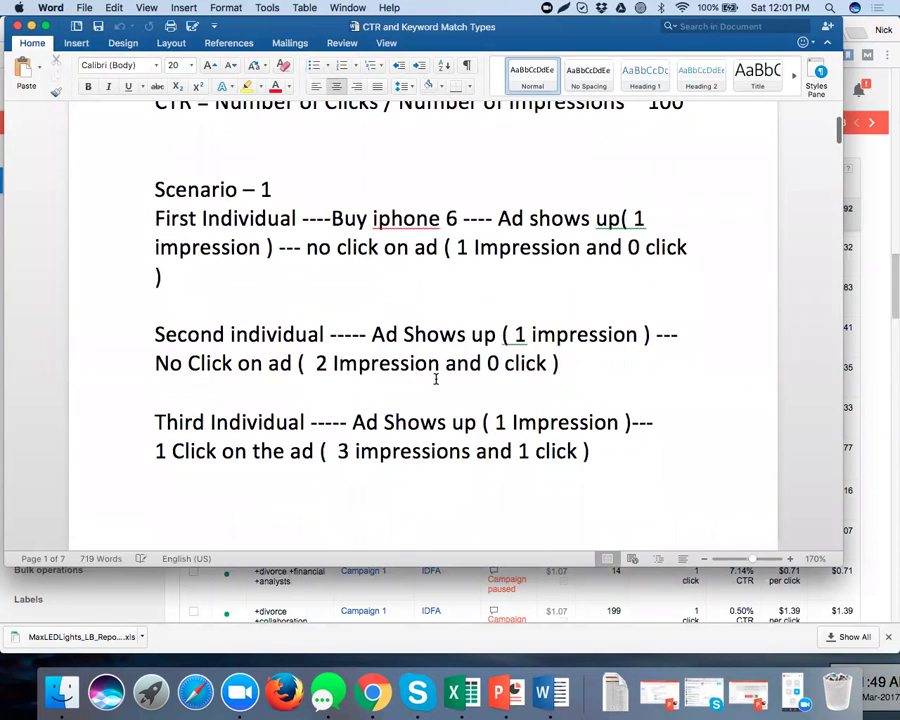
pyautogui.scroll(-1, 435, 378)
pyautogui.scroll(-3, 435, 378)
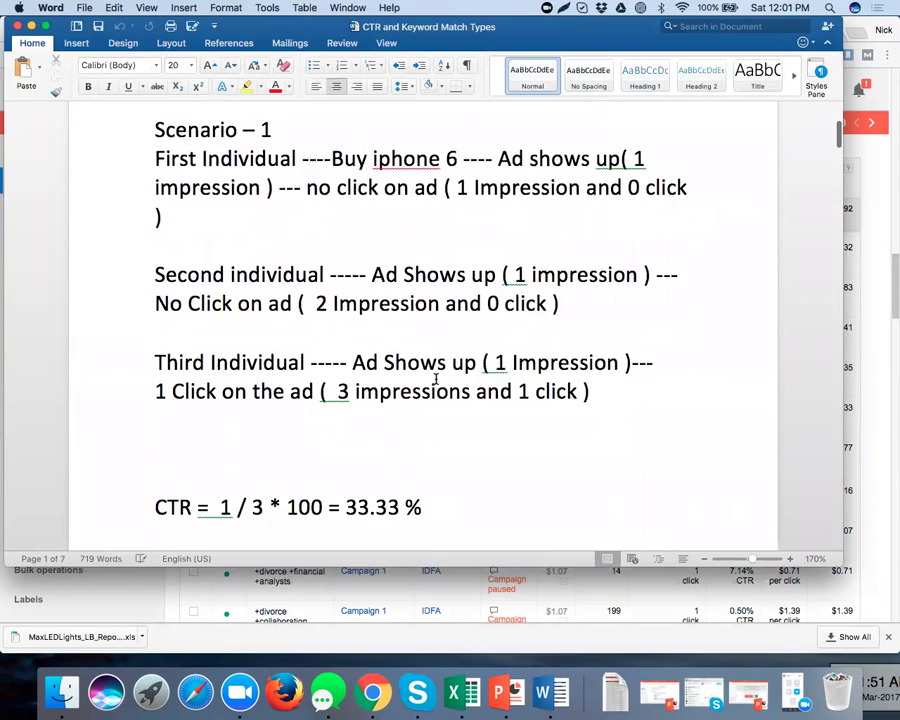
pyautogui.scroll(-1, 435, 378)
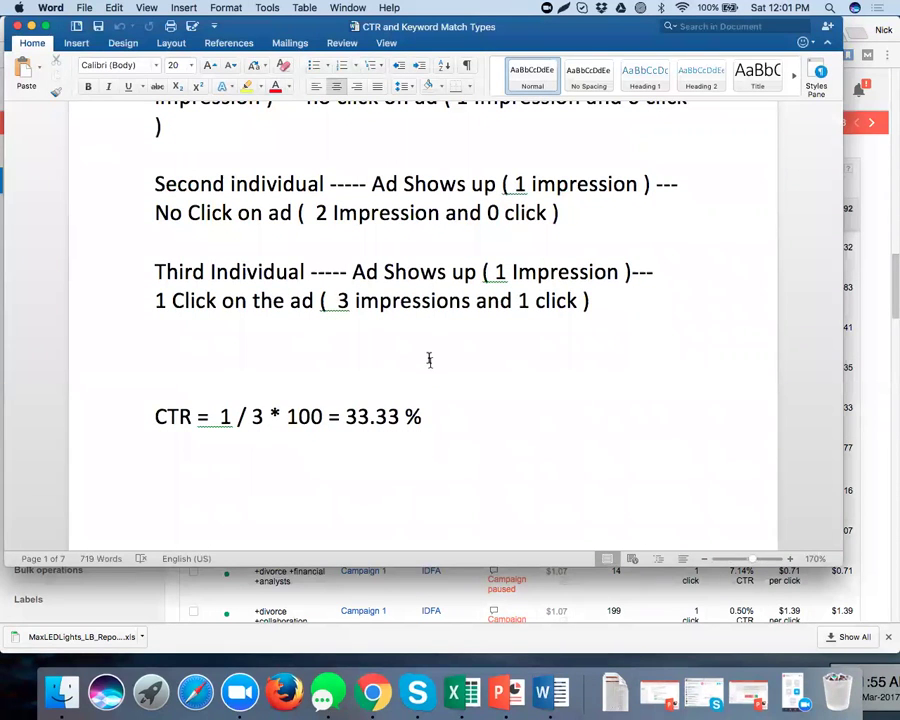
# Review the end of the Scenario 1 click-through rate calculation in the document.
pyautogui.scroll(-2, 430, 360)
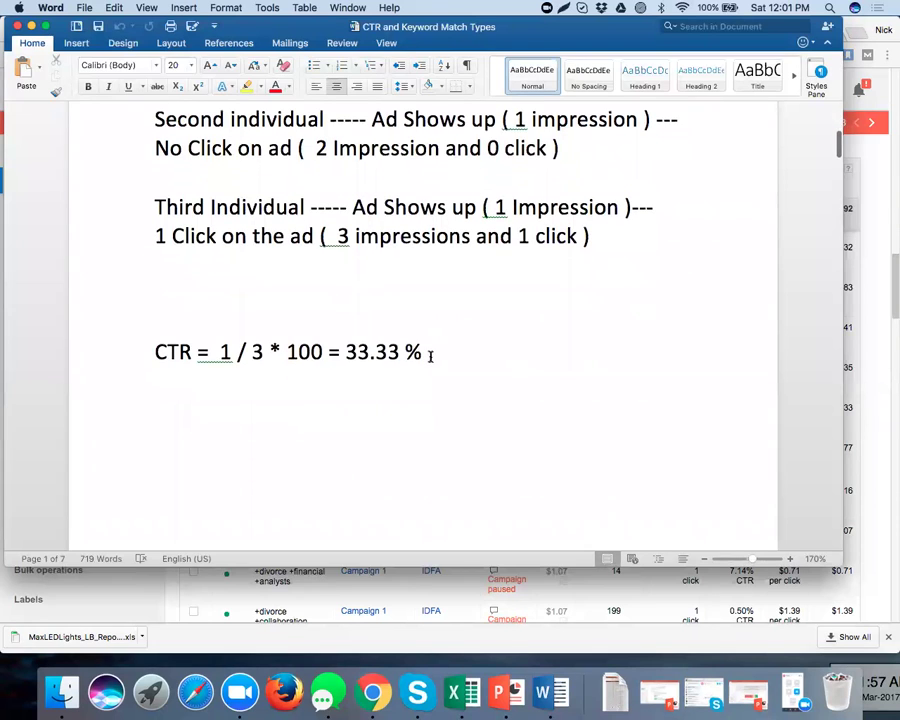
pyautogui.scroll(-5, 432, 356)
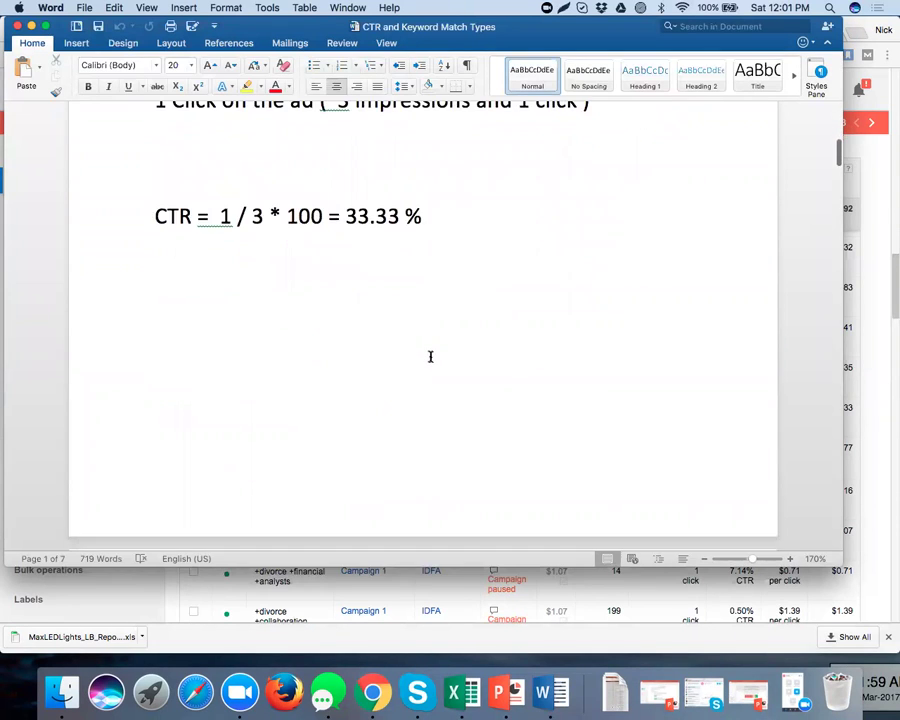
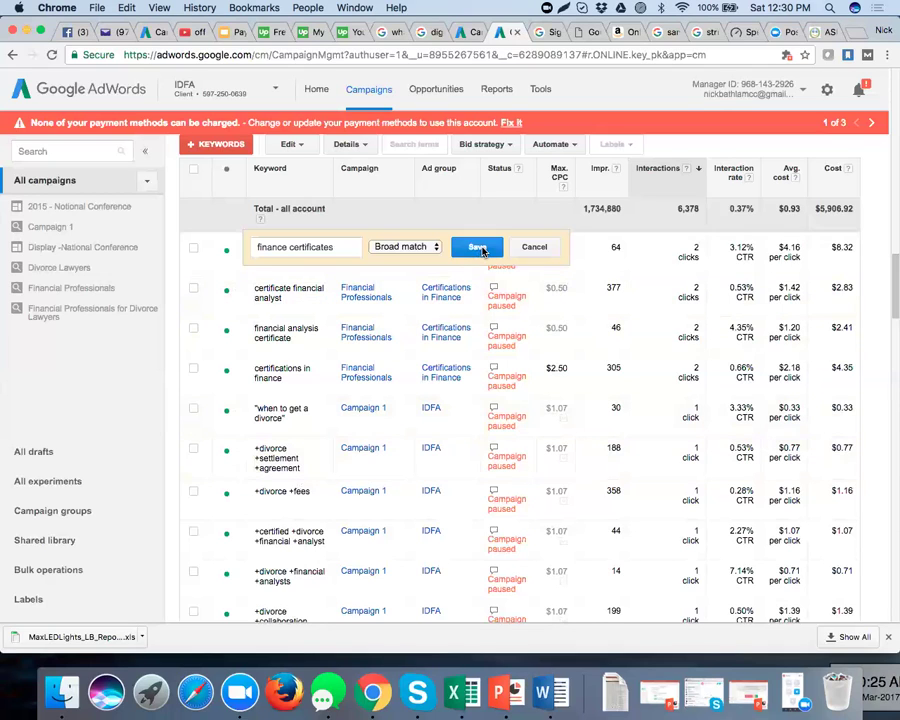
# Cancel the "finance certificates" keyword edit in AdWords and start adding another Google account.
pyautogui.click(537, 249)
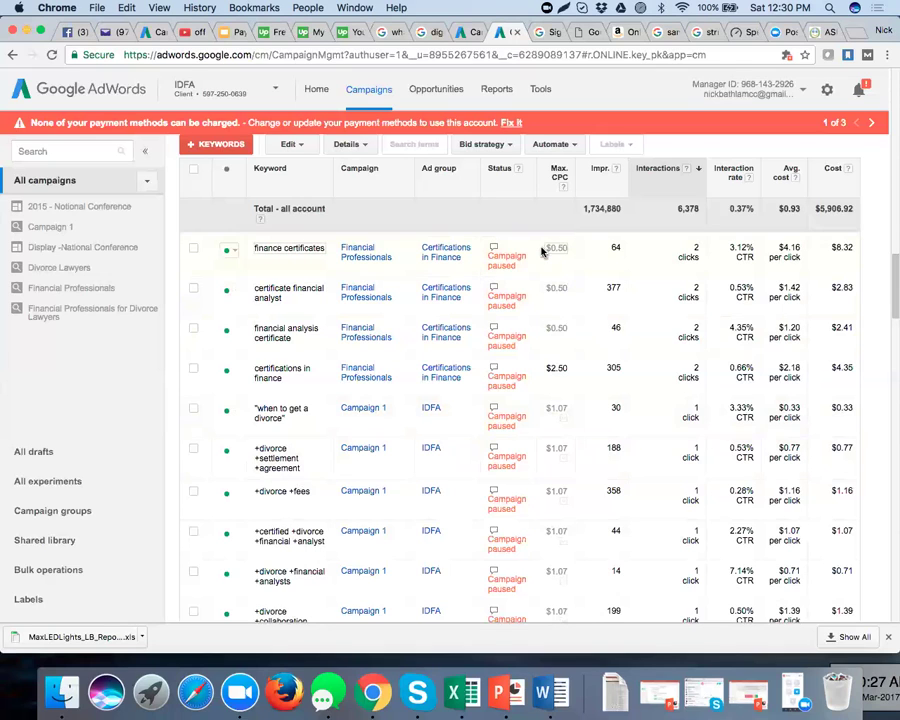
pyautogui.click(777, 95)
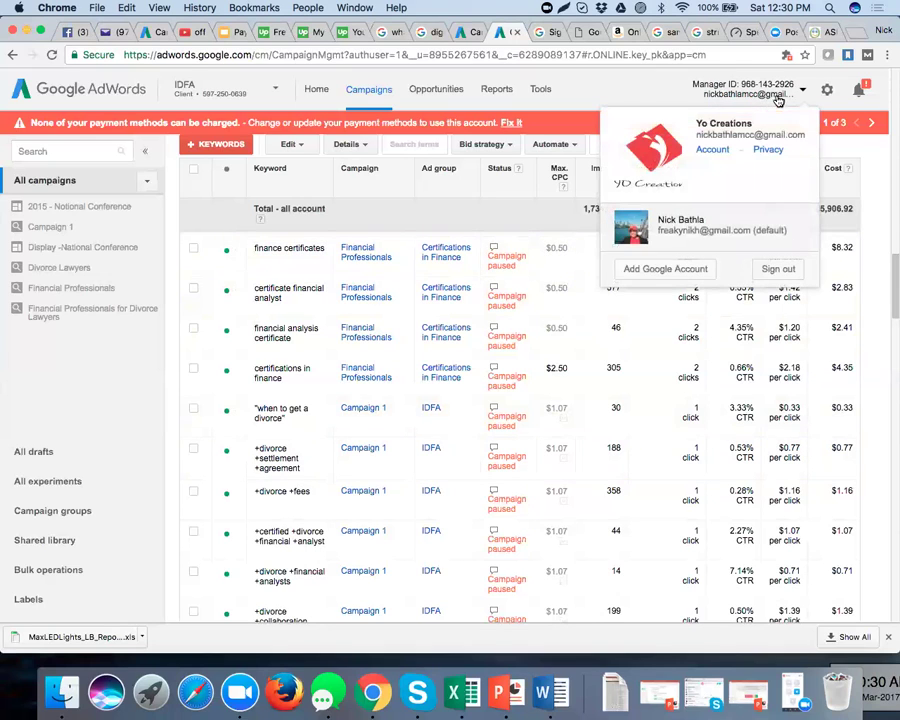
pyautogui.click(683, 269)
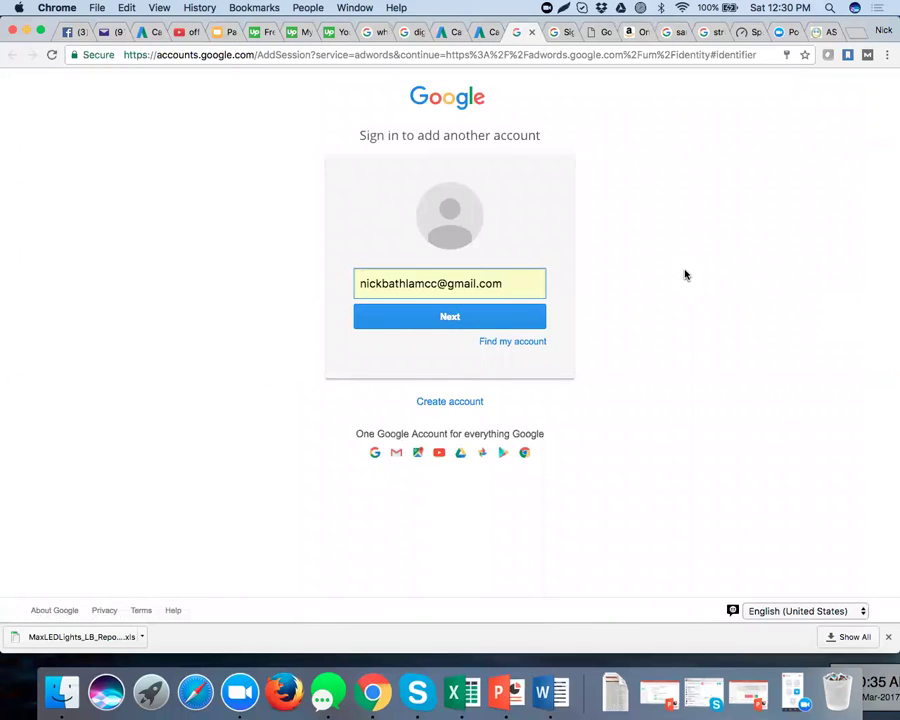
# Sign in to the BLK Super Speciality Hospital account with its e-mail address and account password.
pyautogui.press('super+a')
pyautogui.write('bl')
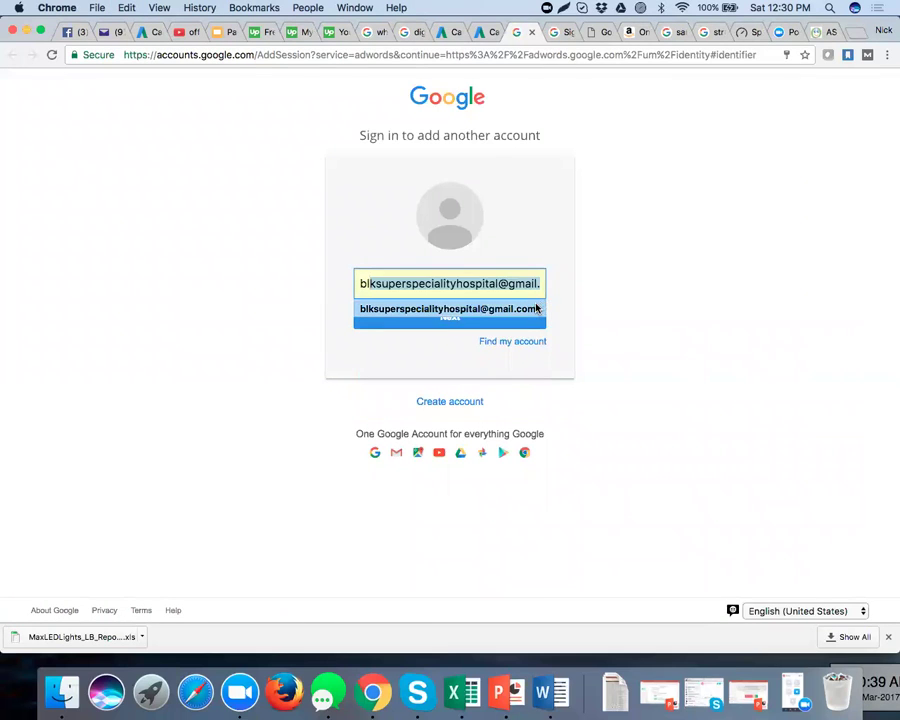
pyautogui.click(472, 309)
pyautogui.click(471, 314)
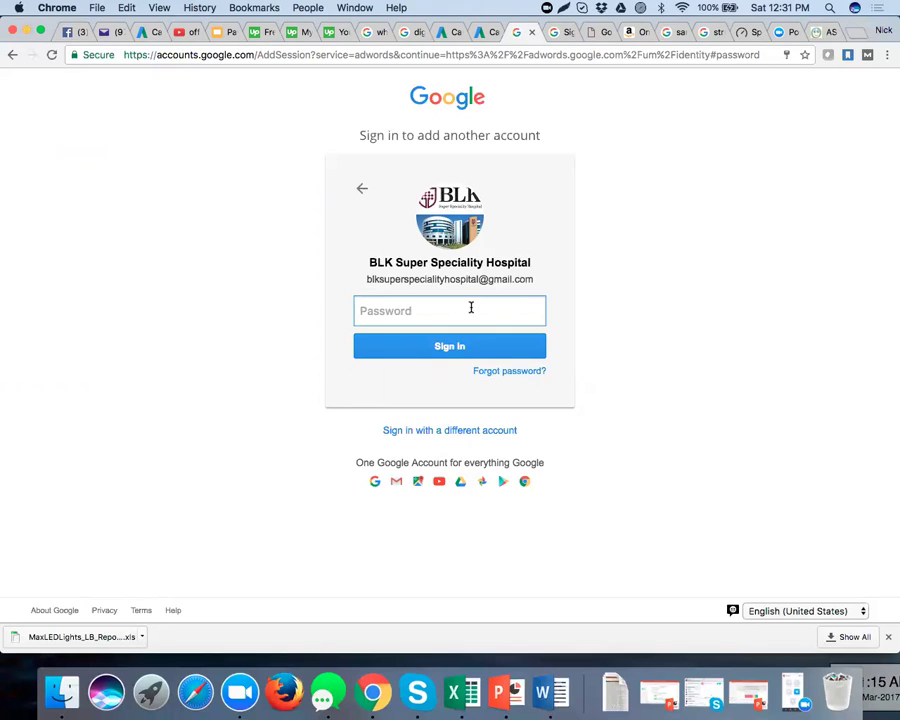
pyautogui.write('••••••')
pyautogui.click(470, 344)
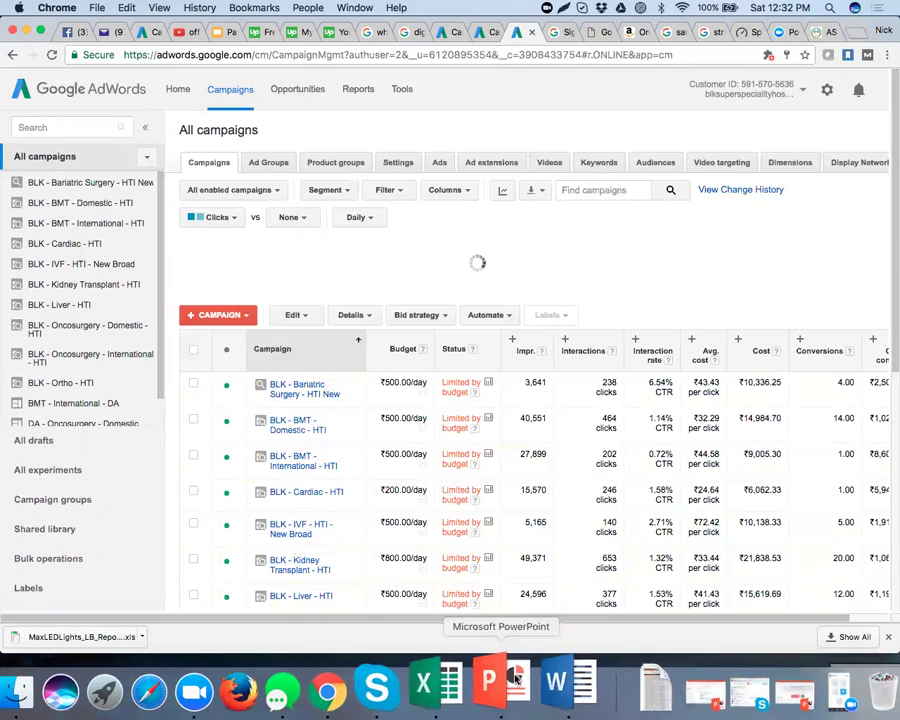
# Switch to the Word document, review the list of keyword match types and highlight the Broad Match keyword "Buy Camera Online Nikon 3876".
pyautogui.click(555, 697)
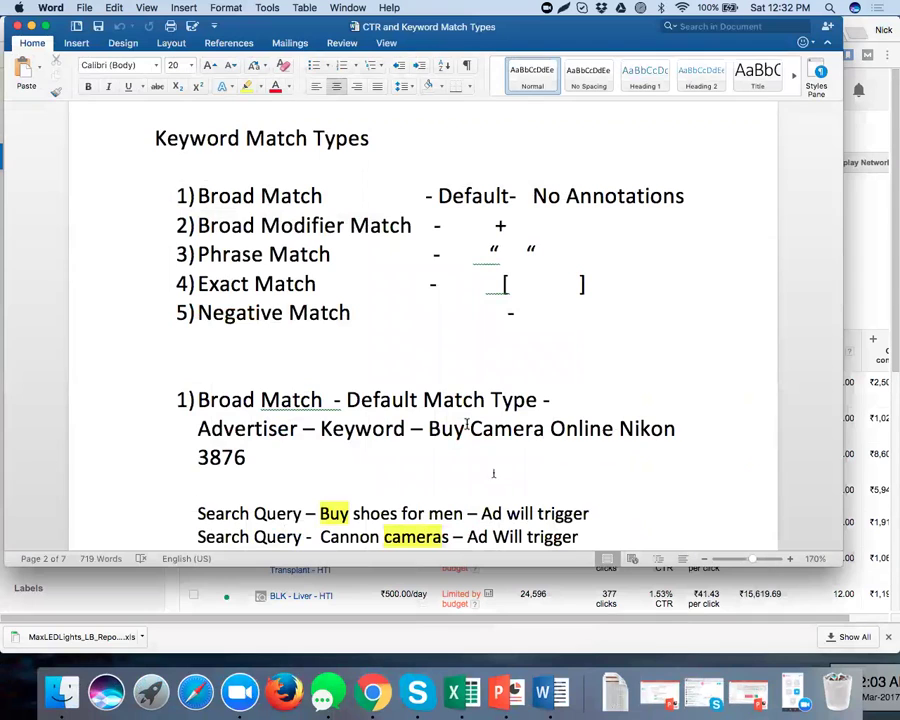
pyautogui.scroll(-3, 429, 362)
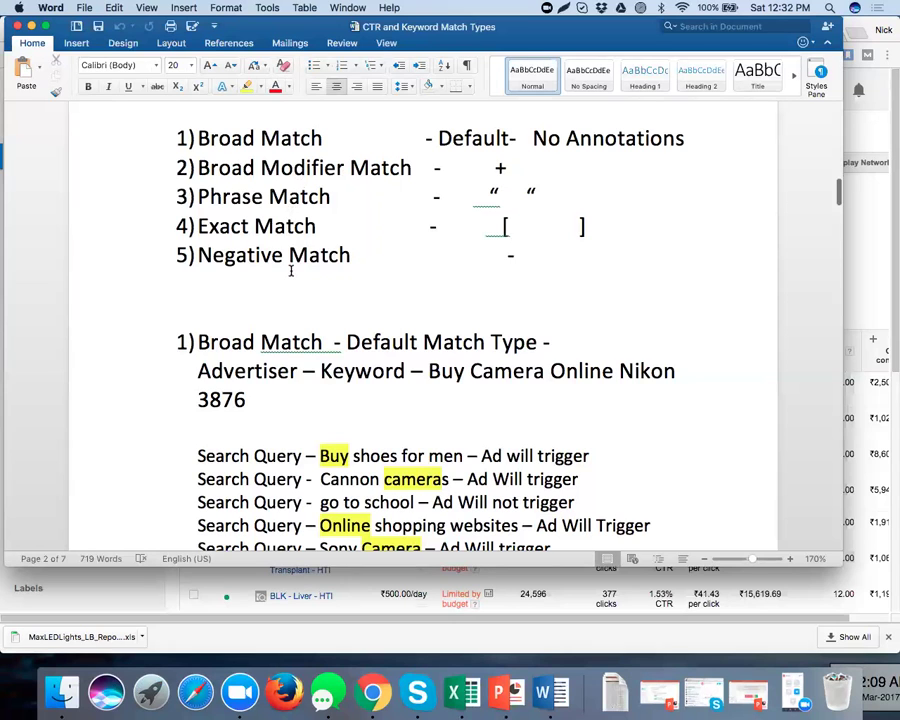
pyautogui.scroll(-2, 314, 347)
pyautogui.scroll(-3, 321, 354)
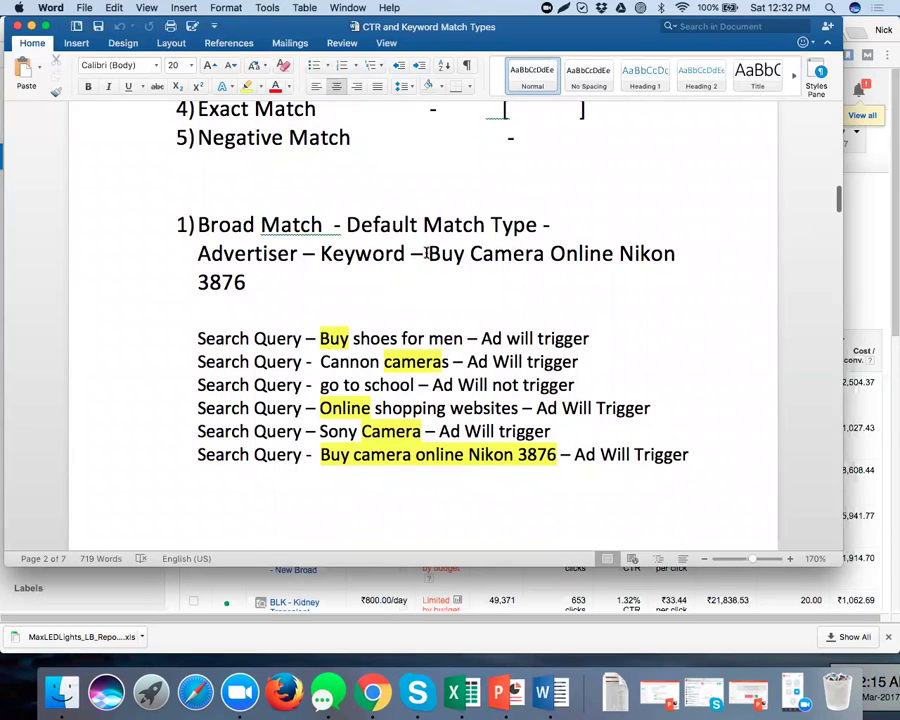
pyautogui.moveTo(428, 254); pyautogui.dragTo(474, 269)
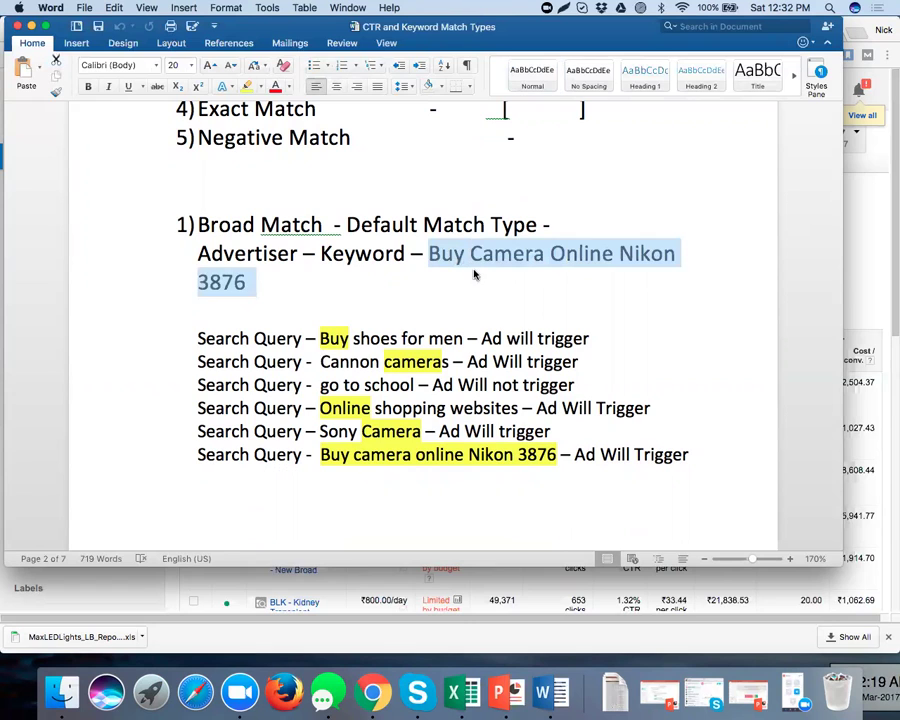
# Compare the Broad Match example search queries with the advertiser keyword, highlighting the words that decide whether the ad triggers.
pyautogui.scroll(-2, 312, 346)
pyautogui.scroll(-3, 312, 346)
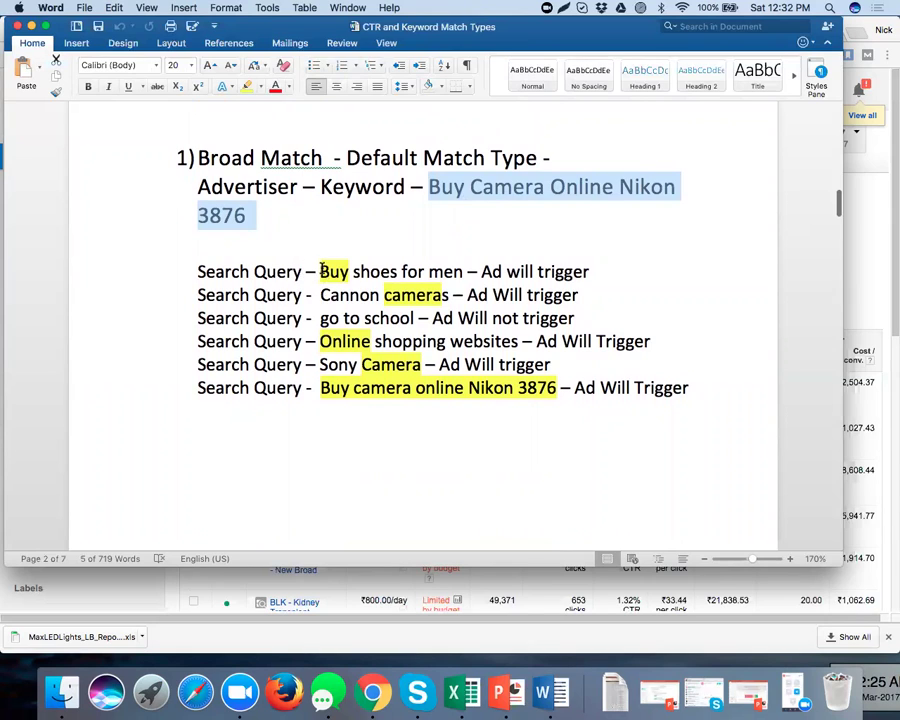
pyautogui.moveTo(320, 271); pyautogui.dragTo(429, 271)
pyautogui.moveTo(429, 187); pyautogui.dragTo(457, 187)
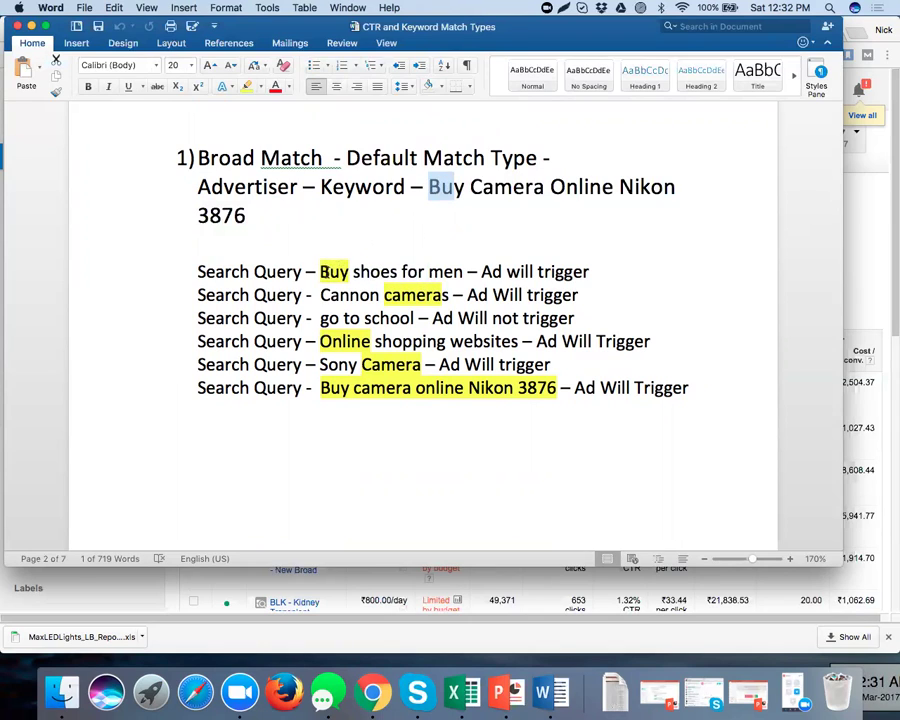
pyautogui.click(321, 271)
pyautogui.moveTo(385, 295); pyautogui.dragTo(416, 295)
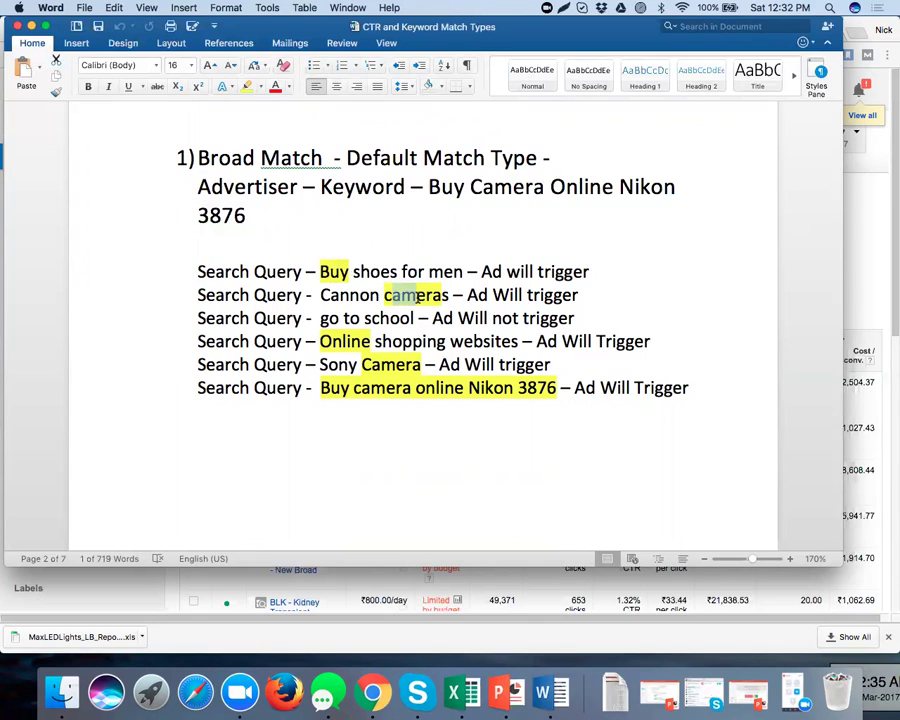
pyautogui.moveTo(321, 341); pyautogui.dragTo(342, 341)
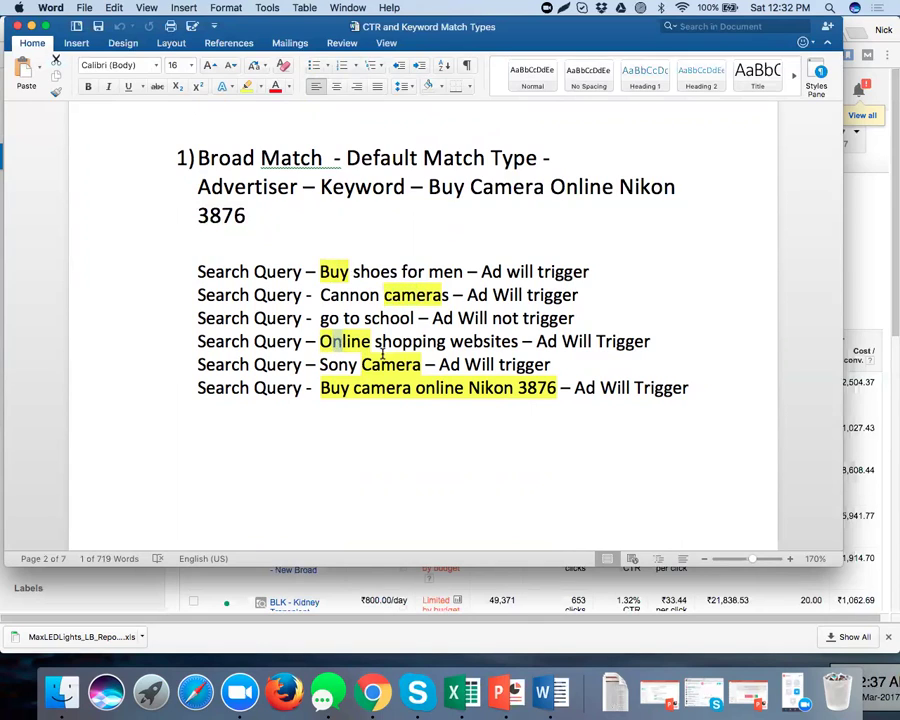
pyautogui.moveTo(322, 388); pyautogui.dragTo(479, 397)
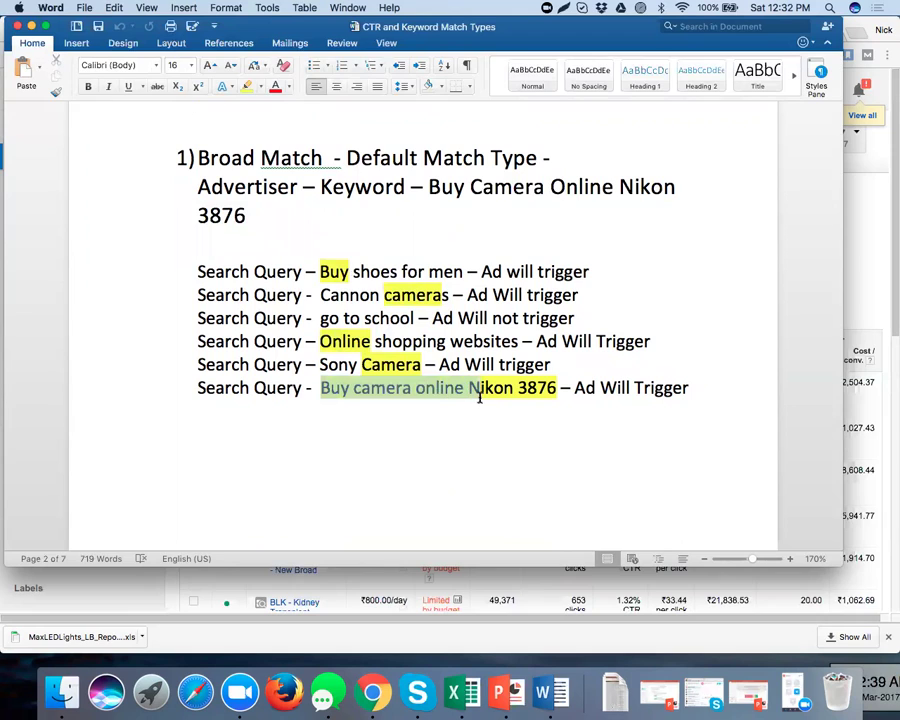
pyautogui.moveTo(506, 272); pyautogui.dragTo(522, 297)
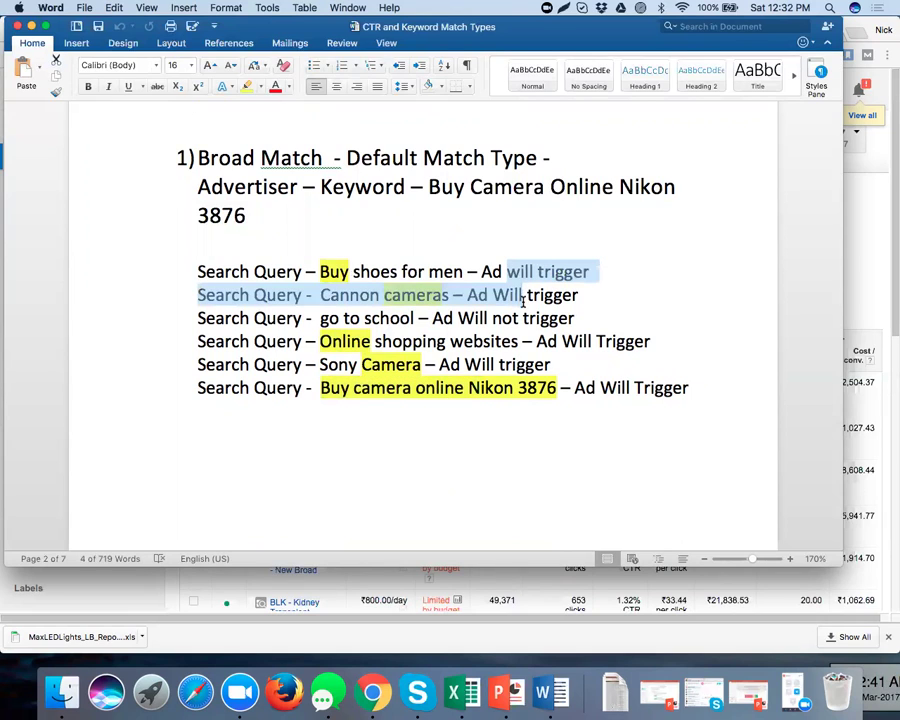
pyautogui.click(418, 316)
pyautogui.moveTo(320, 319); pyautogui.dragTo(414, 318)
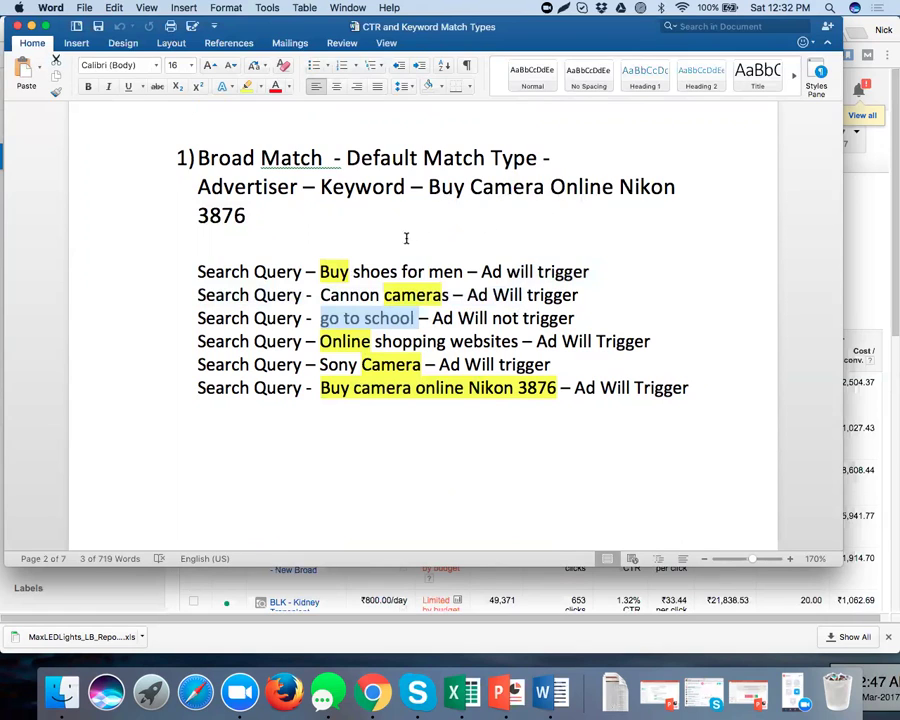
pyautogui.scroll(-10, 357, 316)
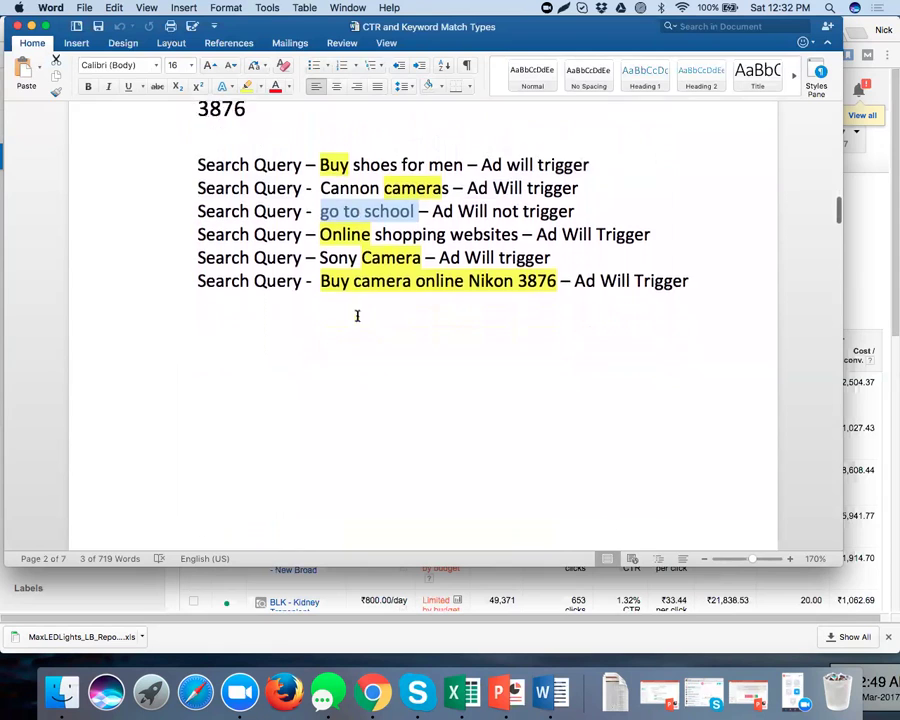
pyautogui.scroll(10, 357, 316)
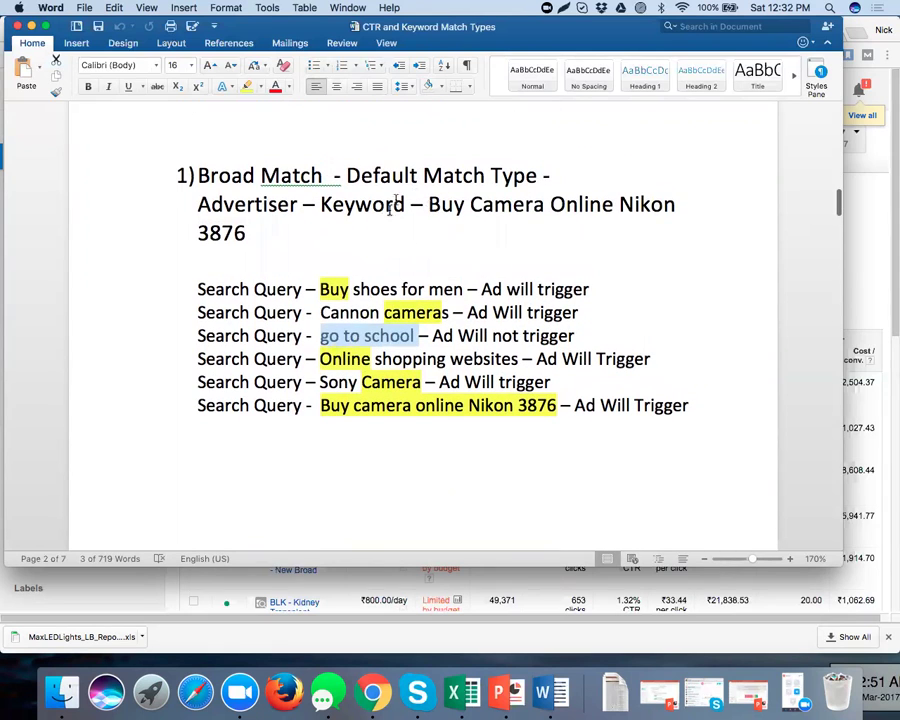
# Examine the Broad Modifier Match section, comparing the keyword "+Buy +Camera +Online" with its example search queries.
pyautogui.scroll(-20, 363, 300)
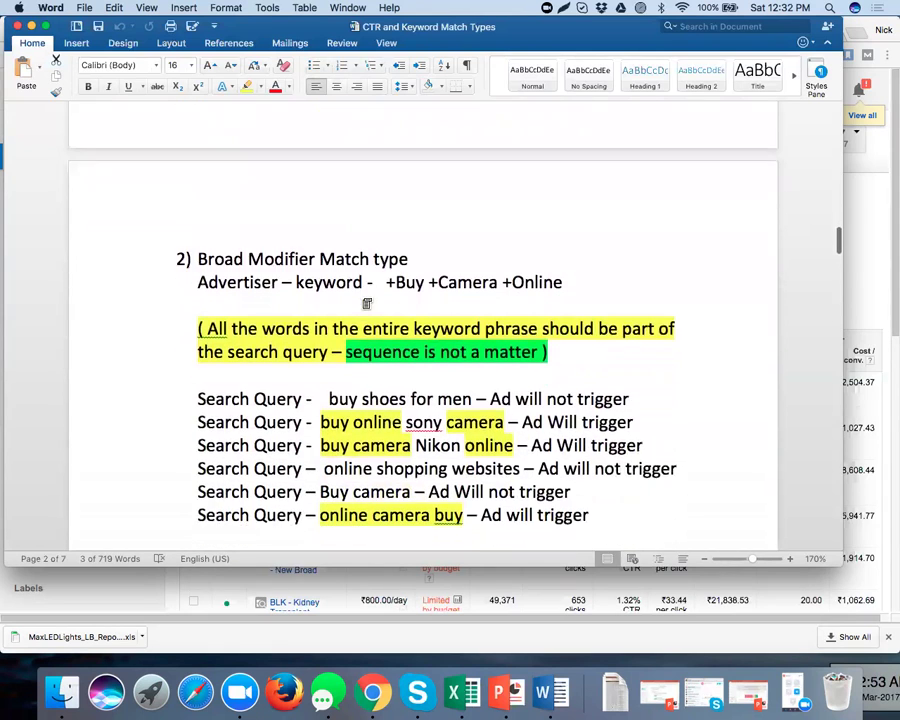
pyautogui.scroll(-2, 363, 293)
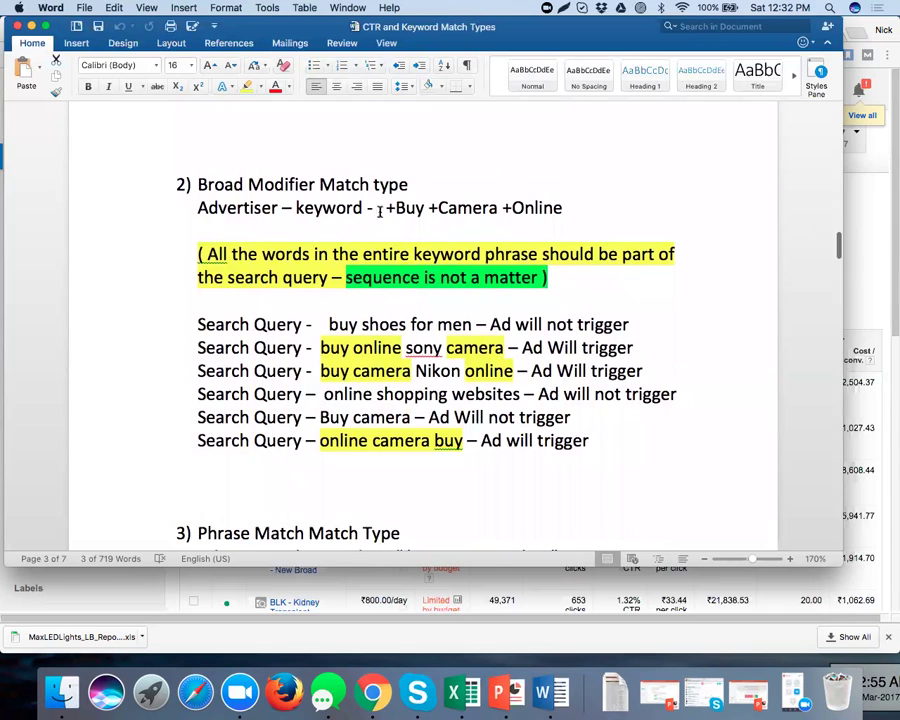
pyautogui.moveTo(387, 207); pyautogui.dragTo(396, 207)
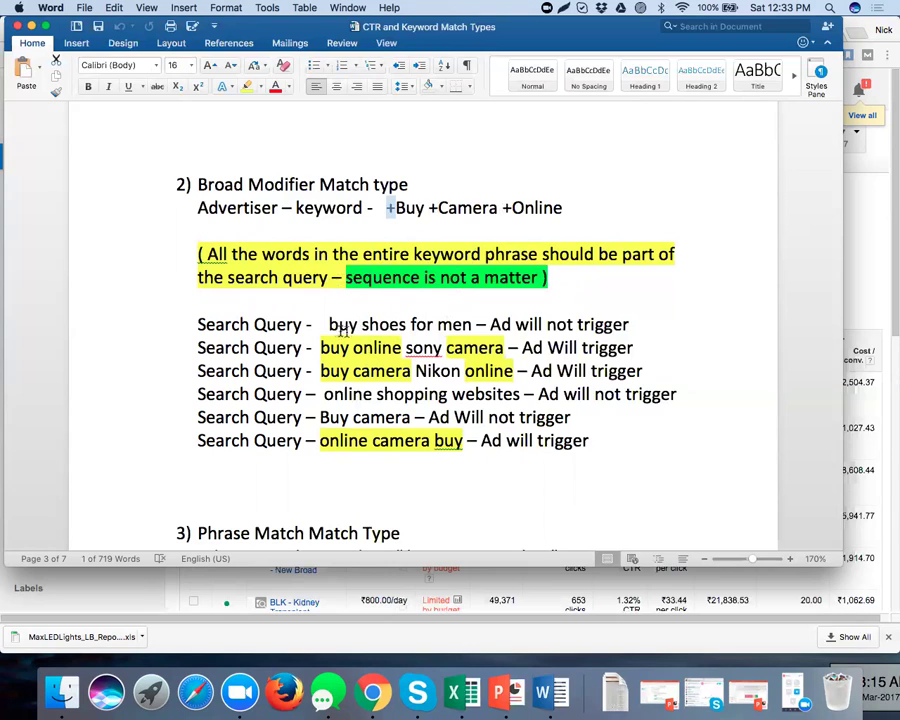
pyautogui.moveTo(331, 323); pyautogui.dragTo(435, 323)
pyautogui.click(403, 207)
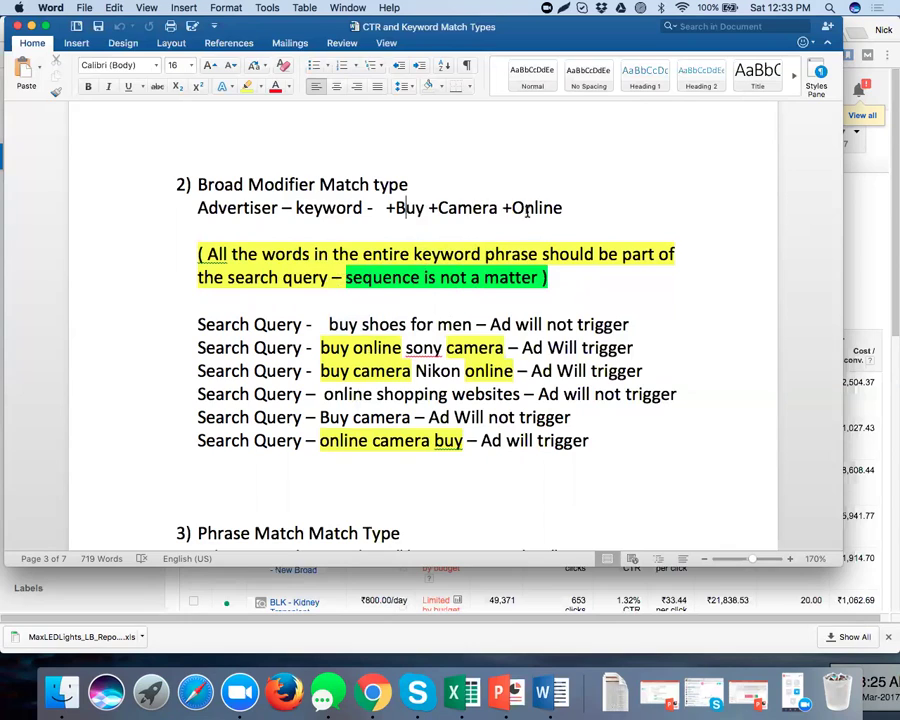
pyautogui.moveTo(362, 324); pyautogui.dragTo(437, 324)
pyautogui.click(548, 324)
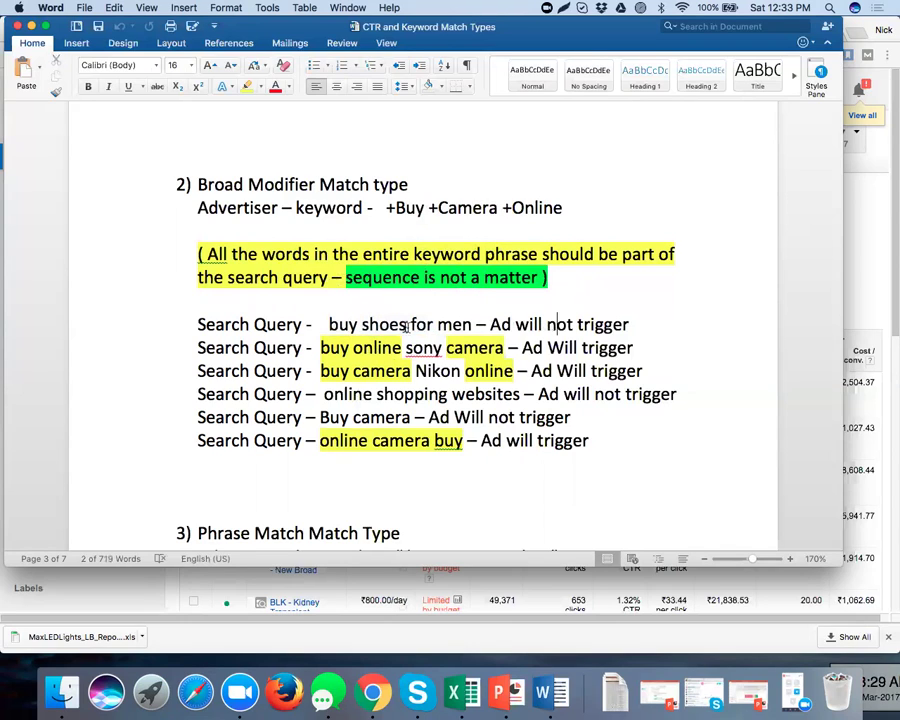
pyautogui.moveTo(396, 207); pyautogui.dragTo(497, 207)
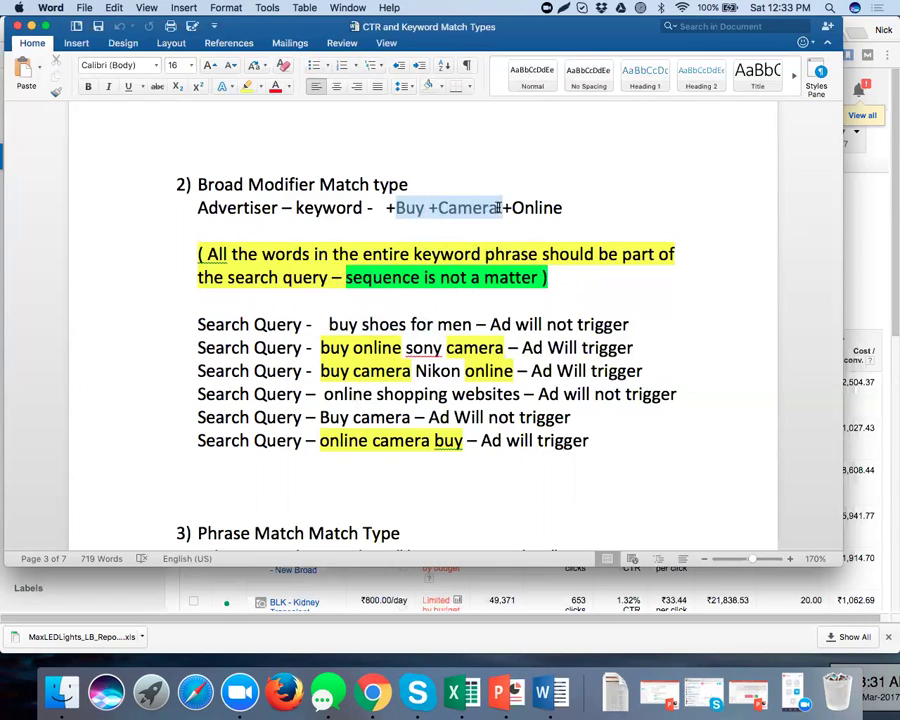
pyautogui.click(332, 347)
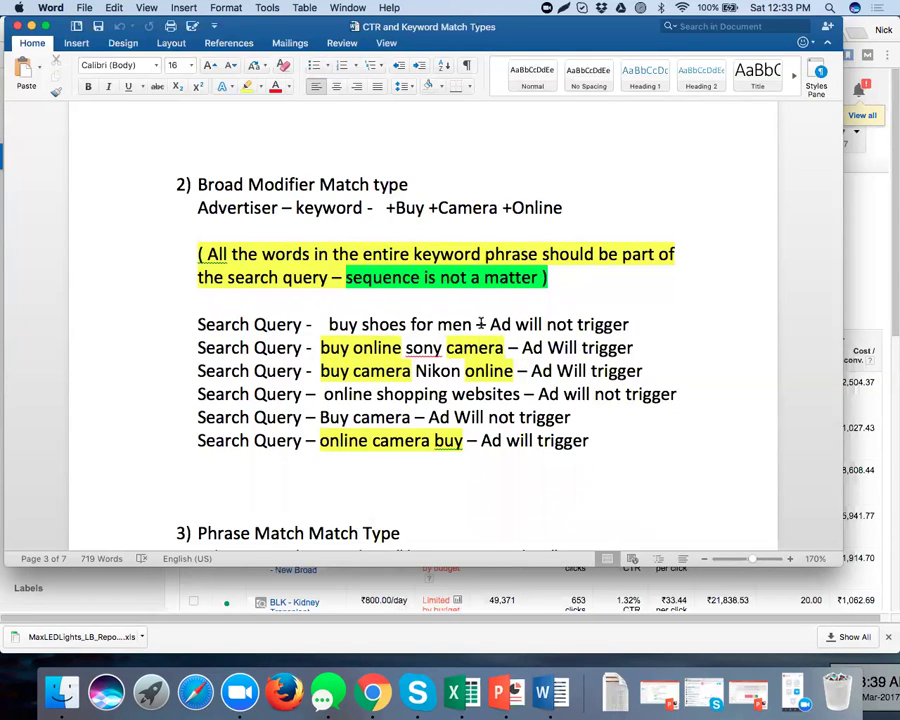
# Review the Phrase Match rule for the keyword "buy camera online", selecting "buy camera" and "in the same sequence".
pyautogui.scroll(-5, 480, 322)
pyautogui.scroll(-5, 480, 322)
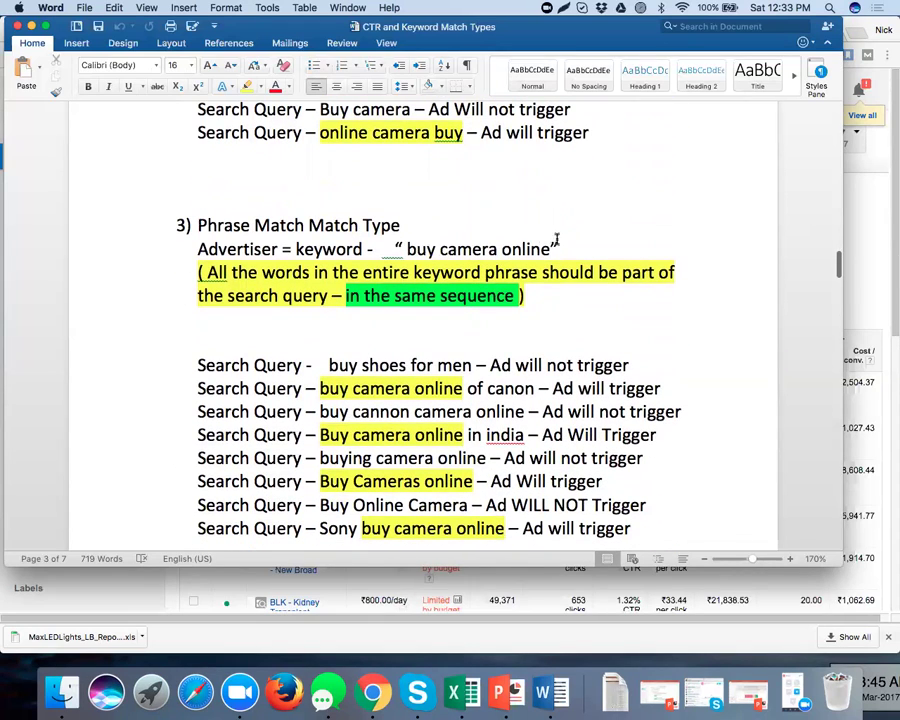
pyautogui.write('"')
pyautogui.scroll(-2, 537, 264)
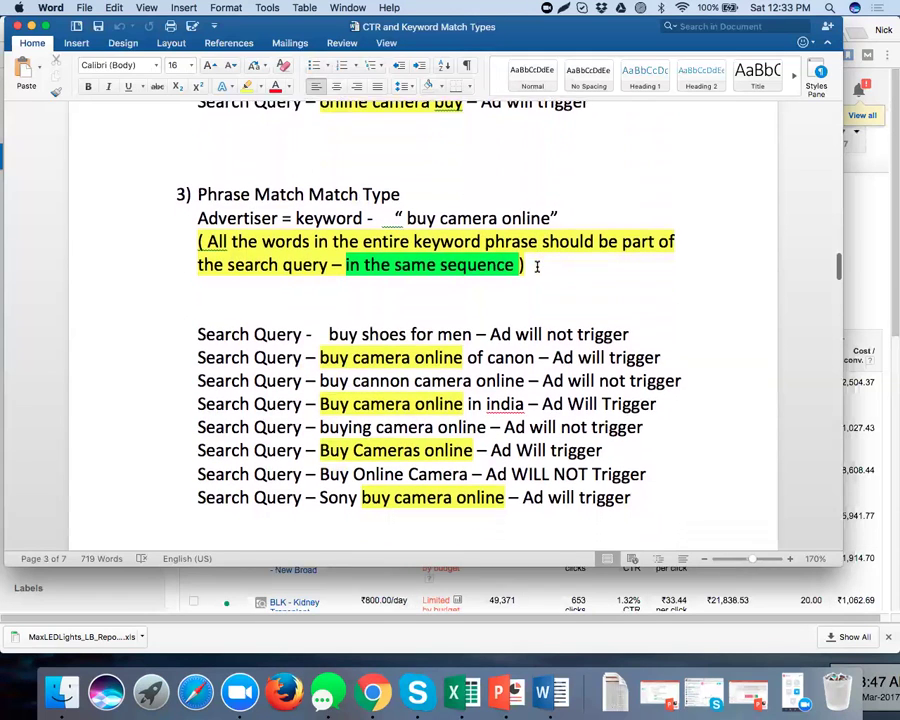
pyautogui.moveTo(407, 210); pyautogui.dragTo(500, 210)
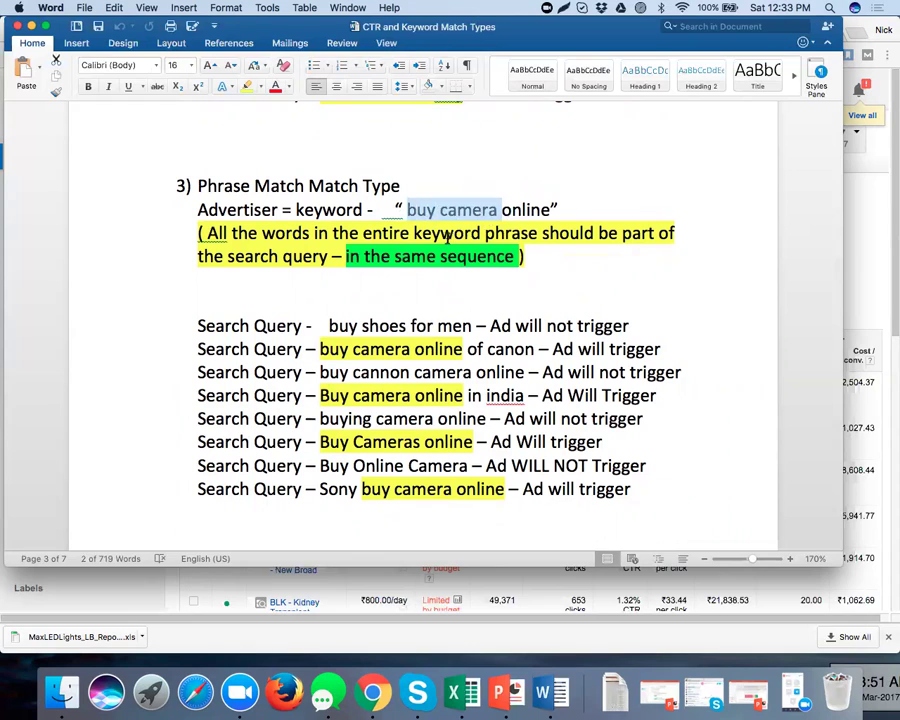
pyautogui.moveTo(346, 256); pyautogui.dragTo(456, 256)
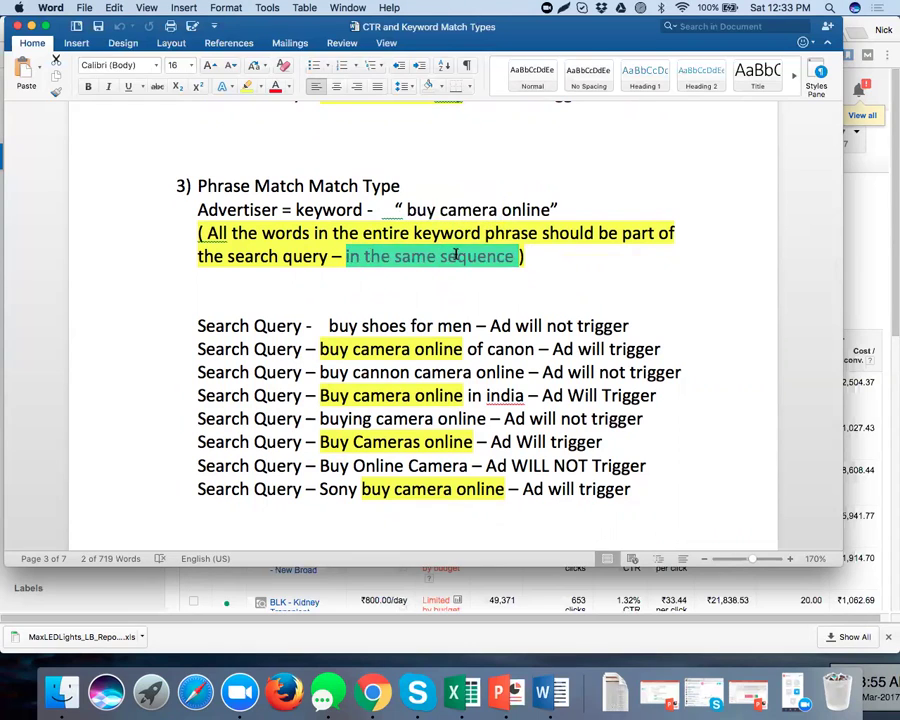
pyautogui.scroll(-2, 372, 332)
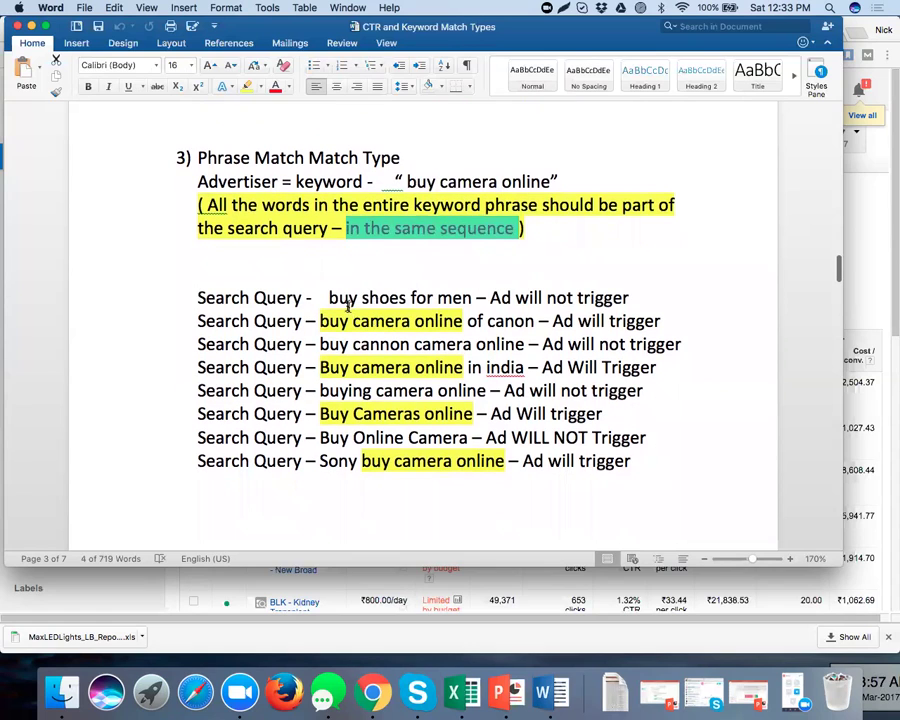
# Compare the Phrase Match example search queries with the advertiser keyword, selecting the words whose order decides whether the ad triggers.
pyautogui.click(349, 300)
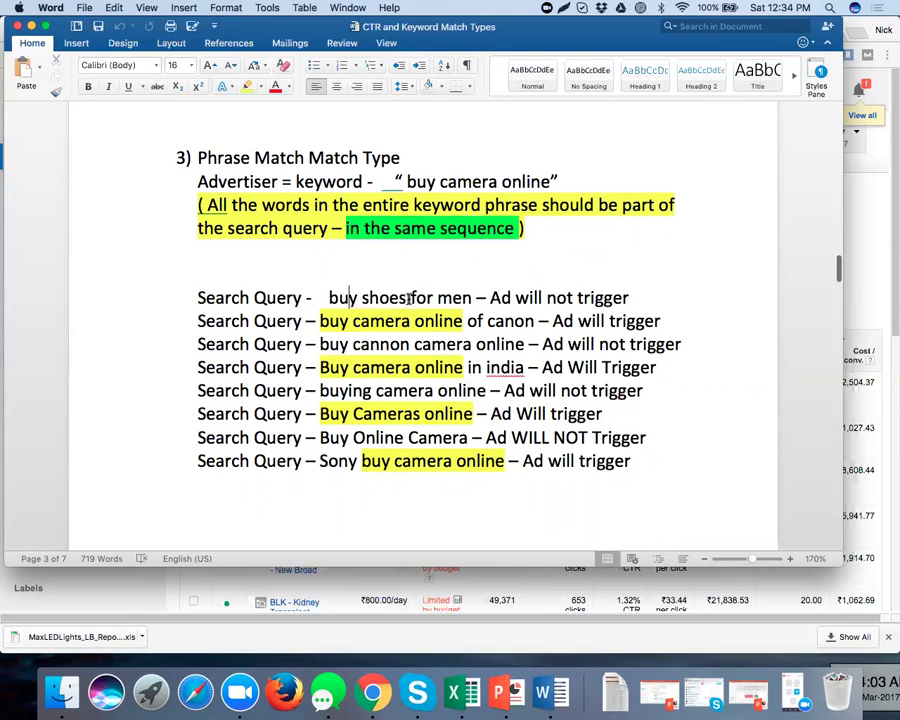
pyautogui.moveTo(320, 320); pyautogui.dragTo(441, 319)
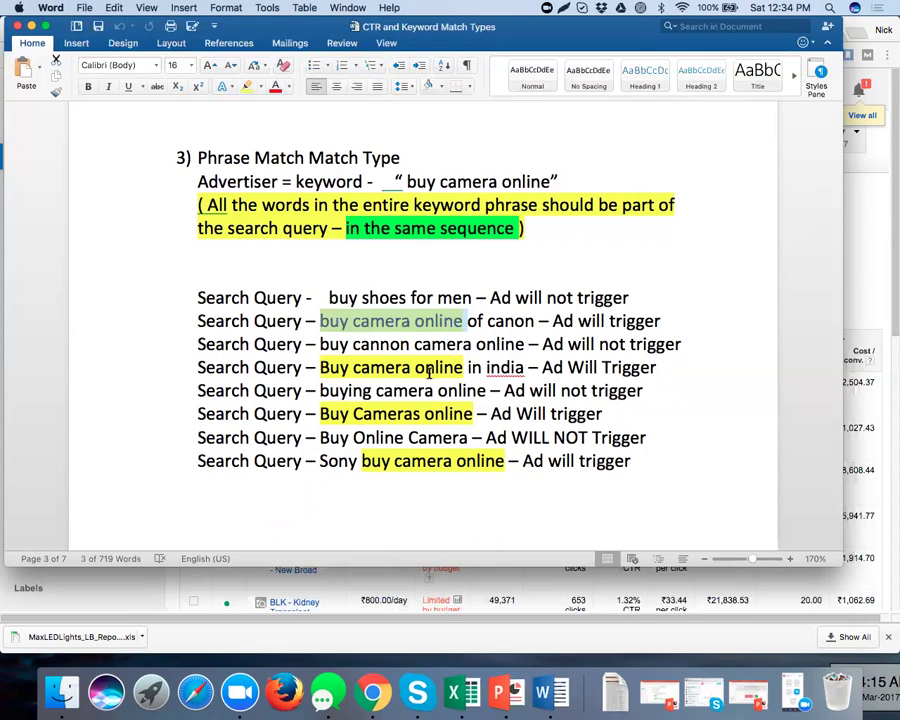
pyautogui.moveTo(319, 368); pyautogui.dragTo(509, 372)
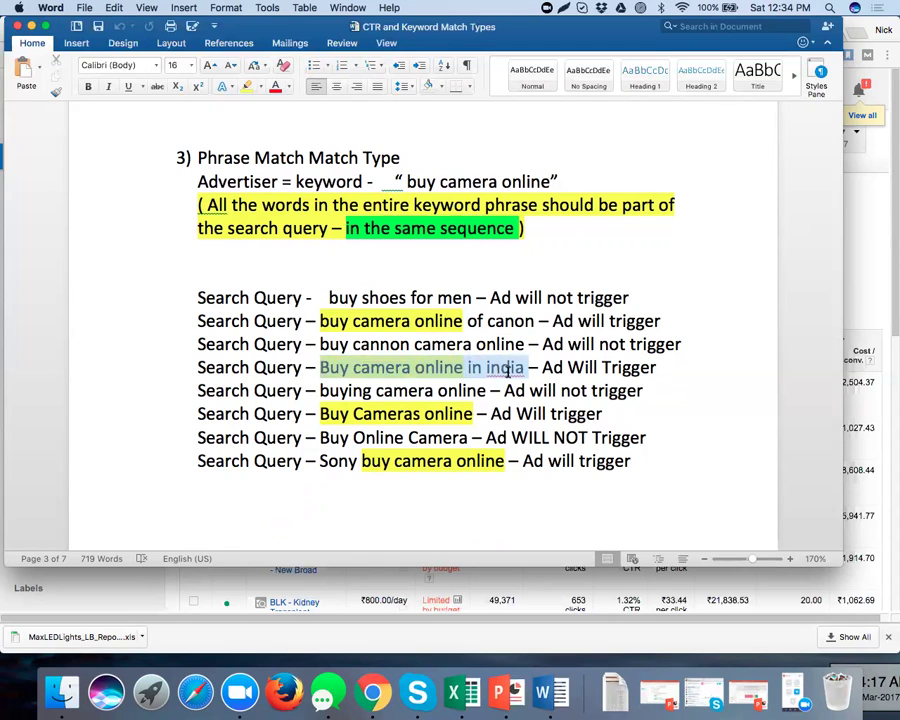
pyautogui.click(389, 409)
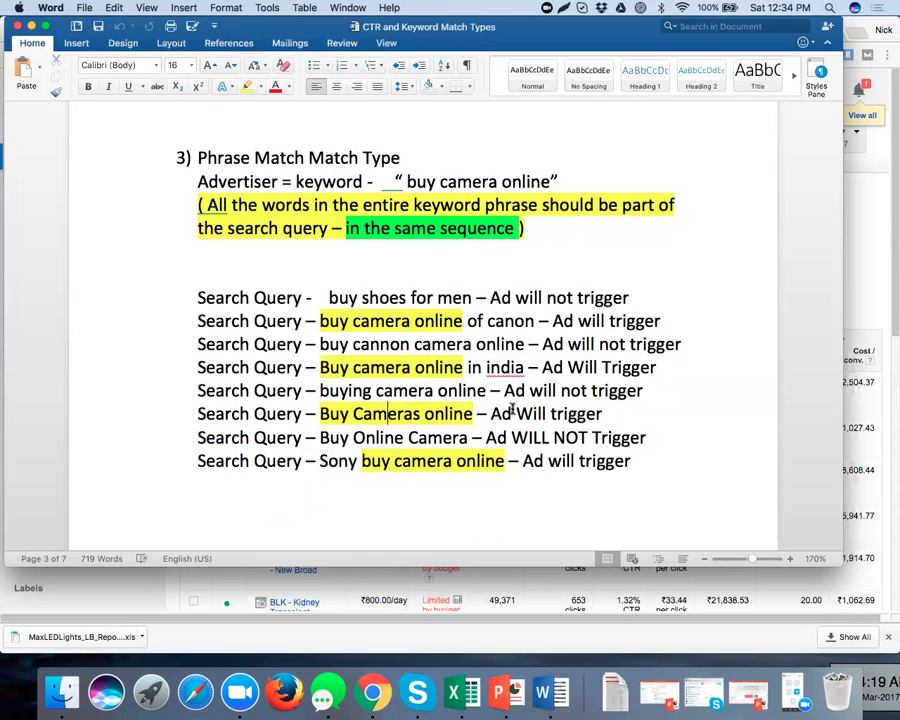
pyautogui.moveTo(322, 461); pyautogui.dragTo(453, 461)
pyautogui.click(349, 437)
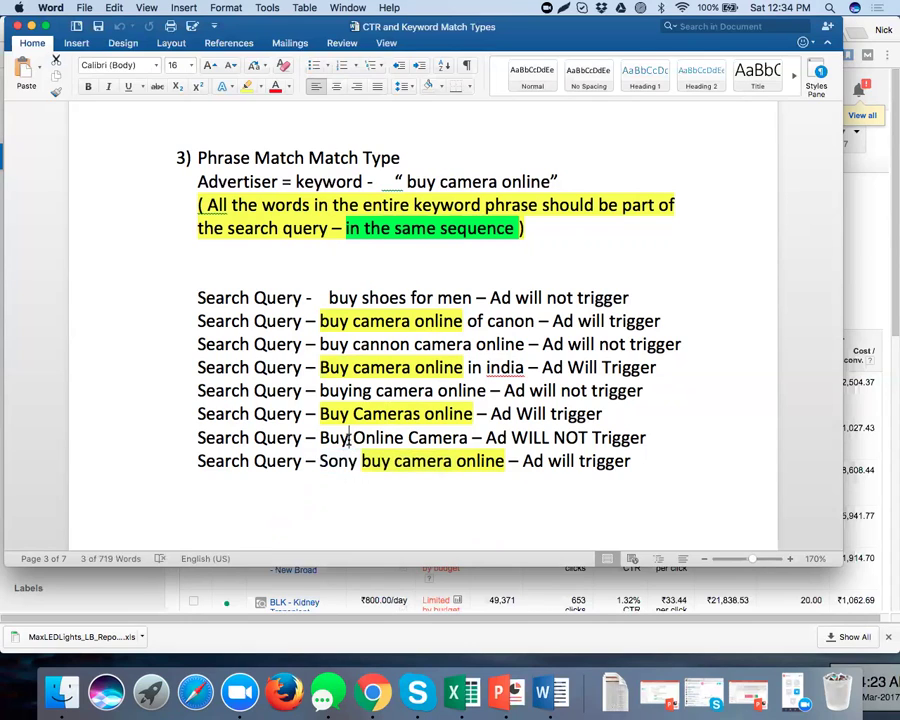
pyautogui.moveTo(322, 437); pyautogui.dragTo(425, 437)
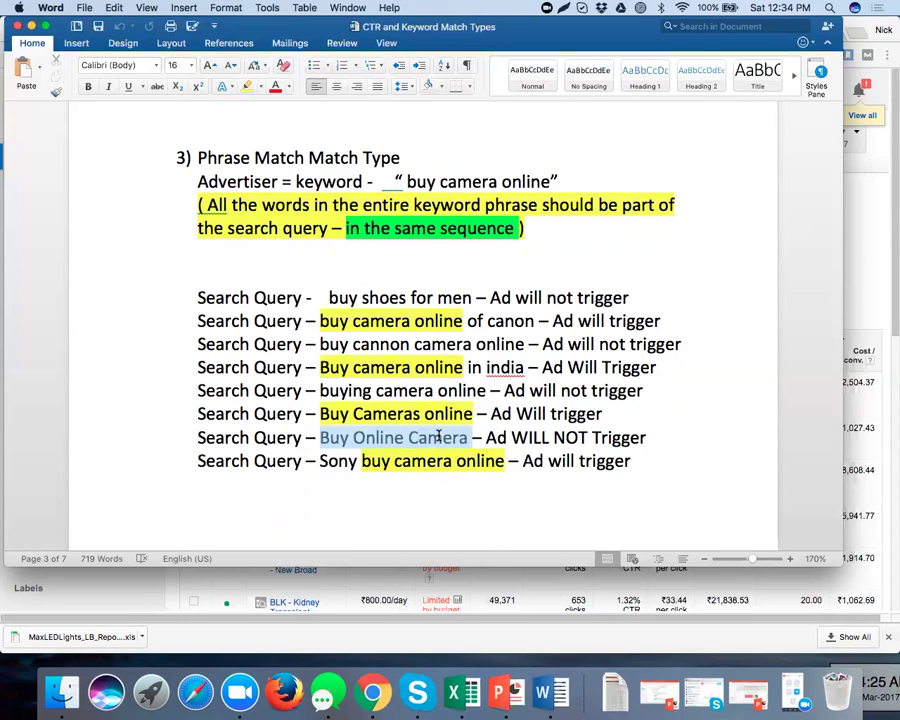
pyautogui.click(415, 181)
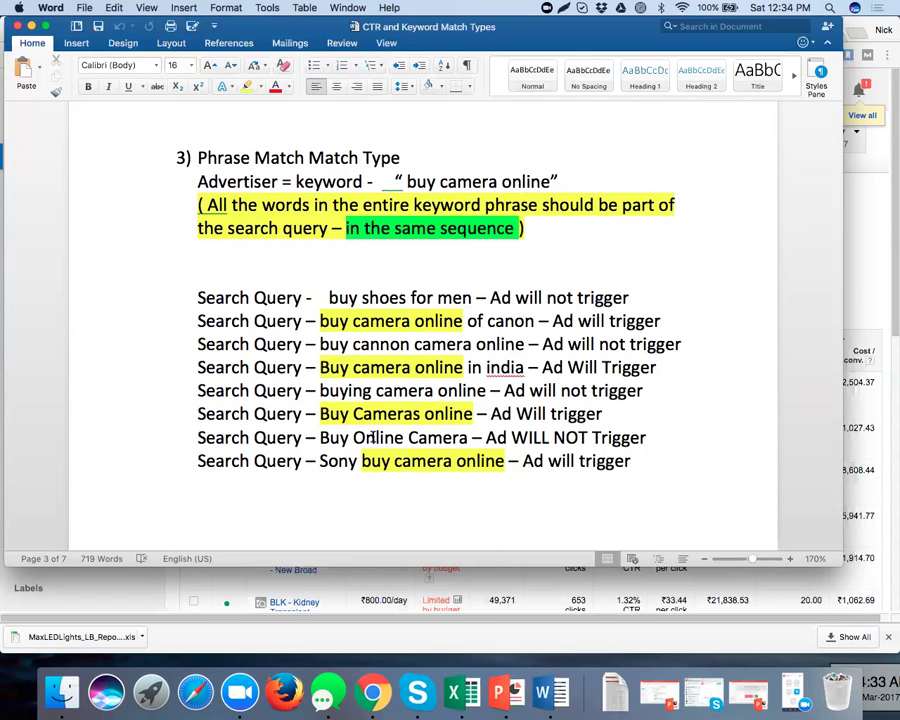
# Examine how the negative keywords Canon, india and Sony affect the Phrase Match example queries, selecting the canon query.
pyautogui.scroll(-10, 472, 412)
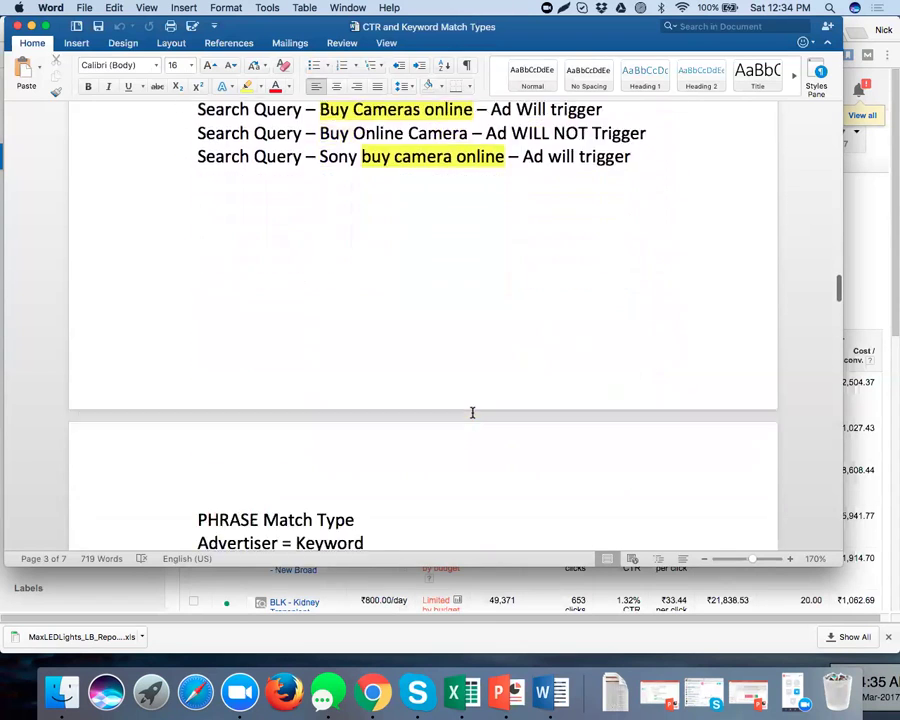
pyautogui.scroll(-1, 472, 412)
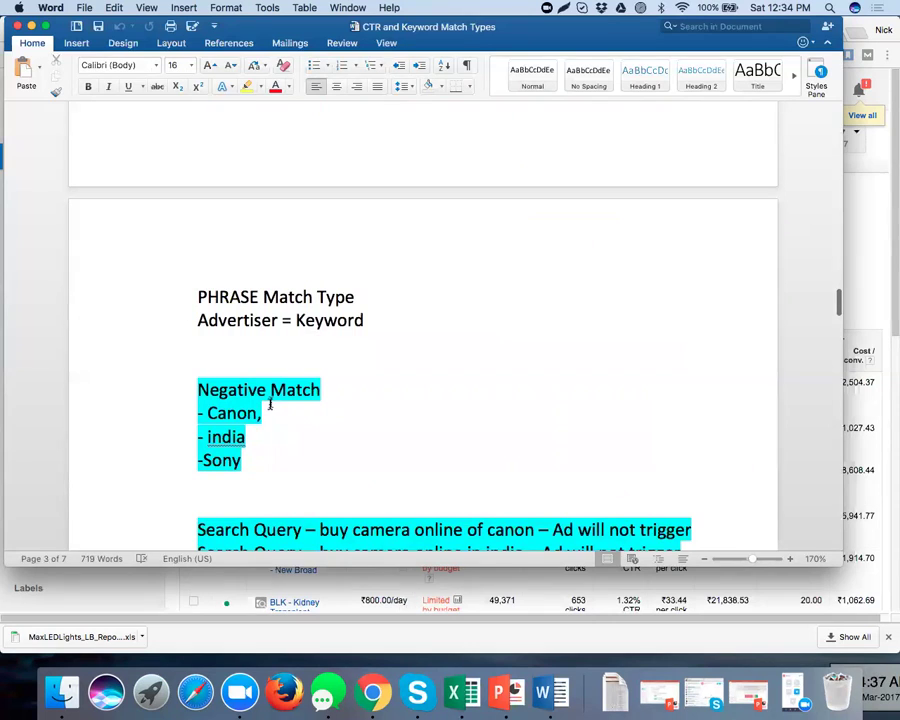
pyautogui.scroll(-4, 265, 424)
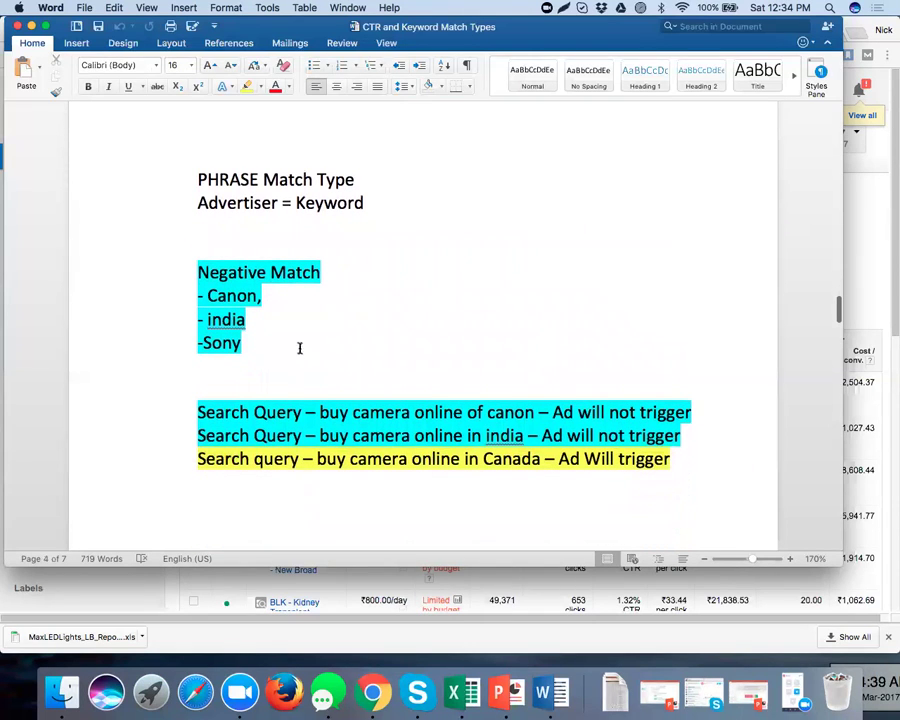
pyautogui.scroll(-2, 299, 345)
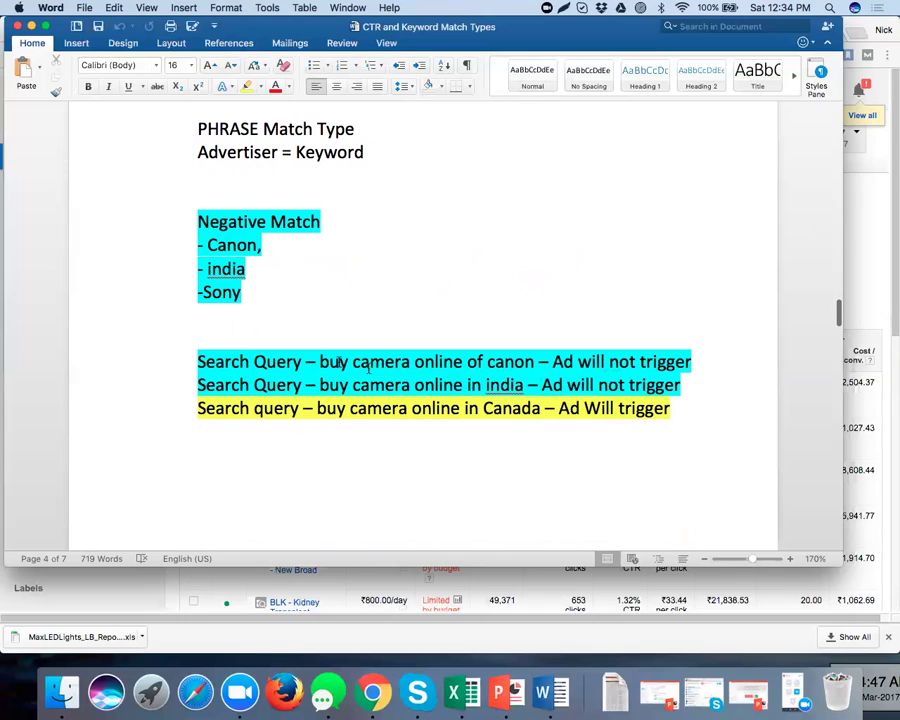
pyautogui.moveTo(320, 361); pyautogui.dragTo(504, 363)
pyautogui.click(504, 385)
# Read the Exact Match section for the keyword [ buy camera online ] and its example search queries.
pyautogui.scroll(-10, 484, 392)
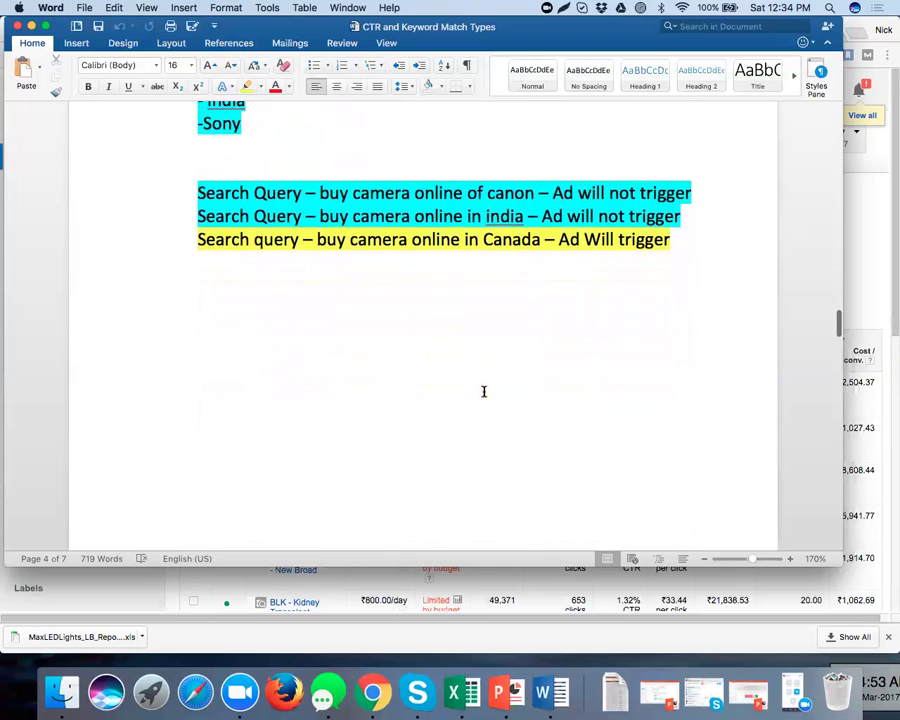
pyautogui.scroll(-3, 484, 392)
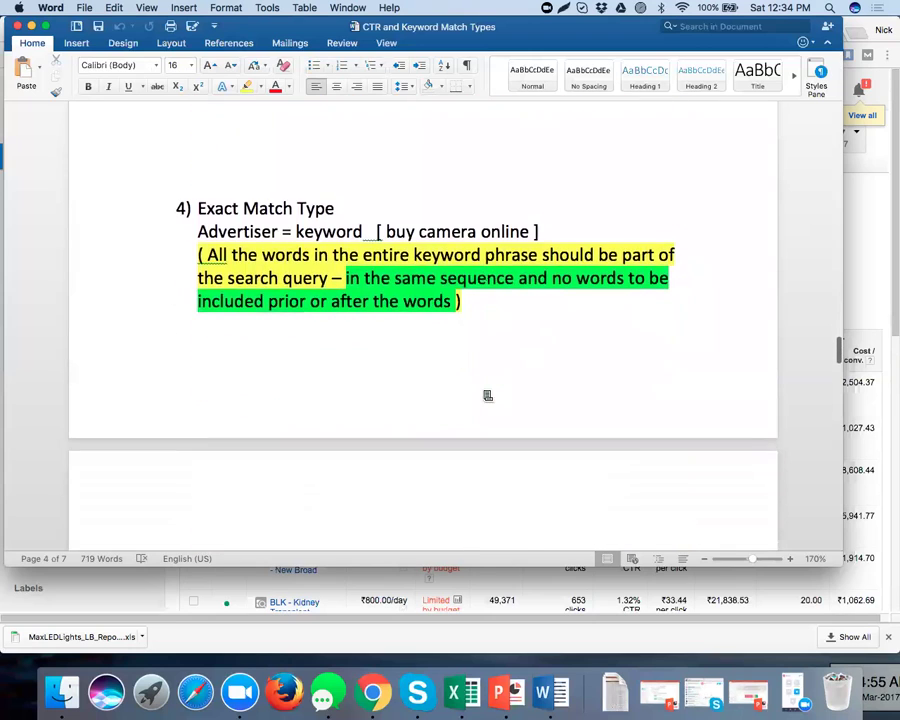
pyautogui.scroll(-6, 488, 395)
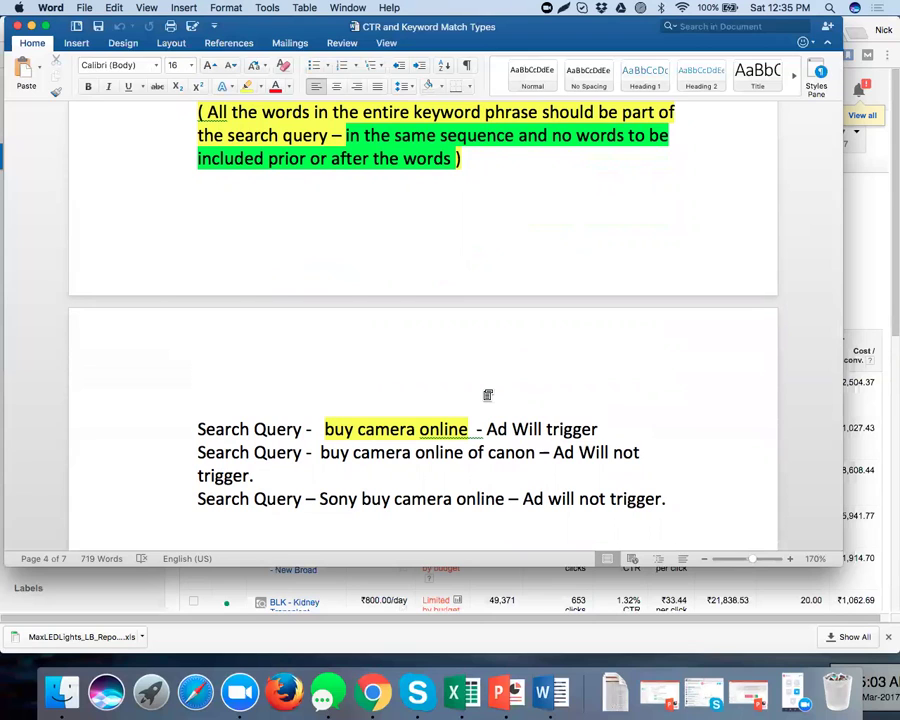
# Look through the rest of the document: PPC Metrics, Default Elements of a Search Text Ad, and Actual CPC v/s the Bid.
pyautogui.scroll(-16, 488, 395)
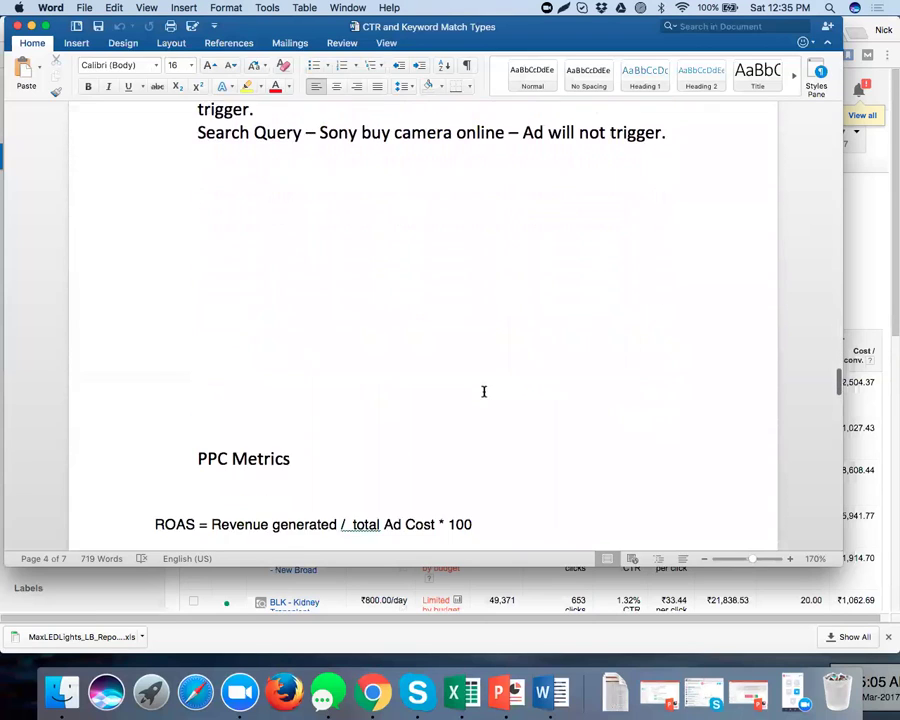
pyautogui.scroll(-9, 483, 391)
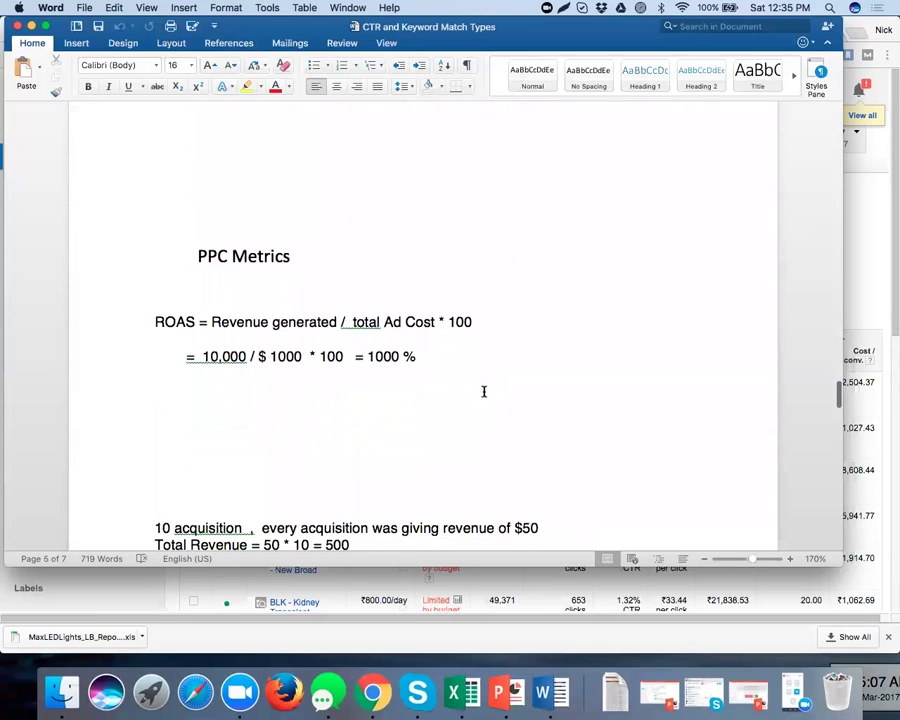
pyautogui.scroll(-20, 483, 391)
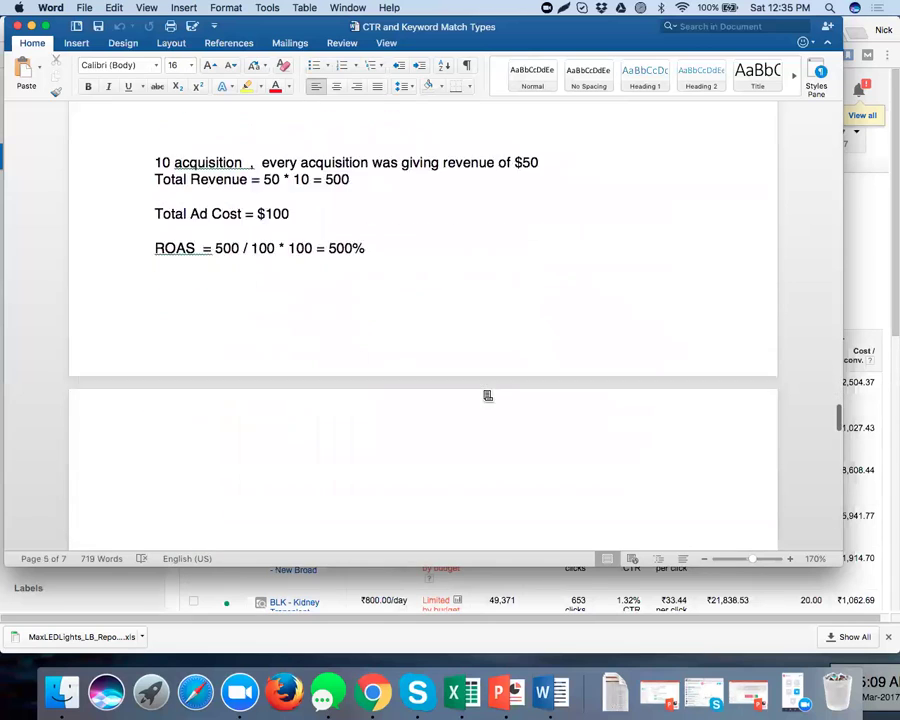
pyautogui.scroll(-17, 483, 391)
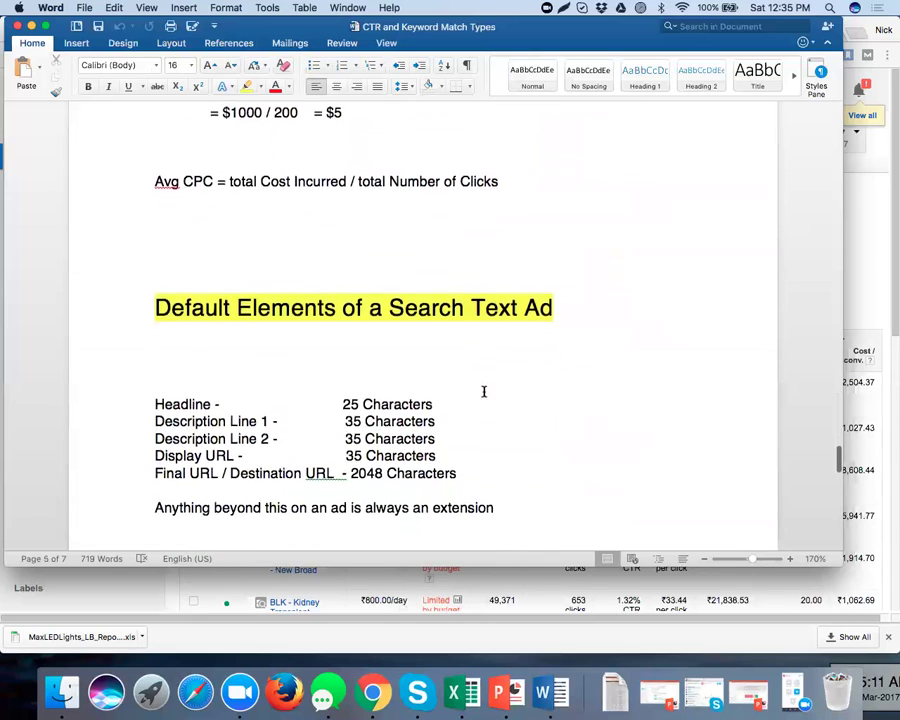
pyautogui.scroll(-9, 483, 391)
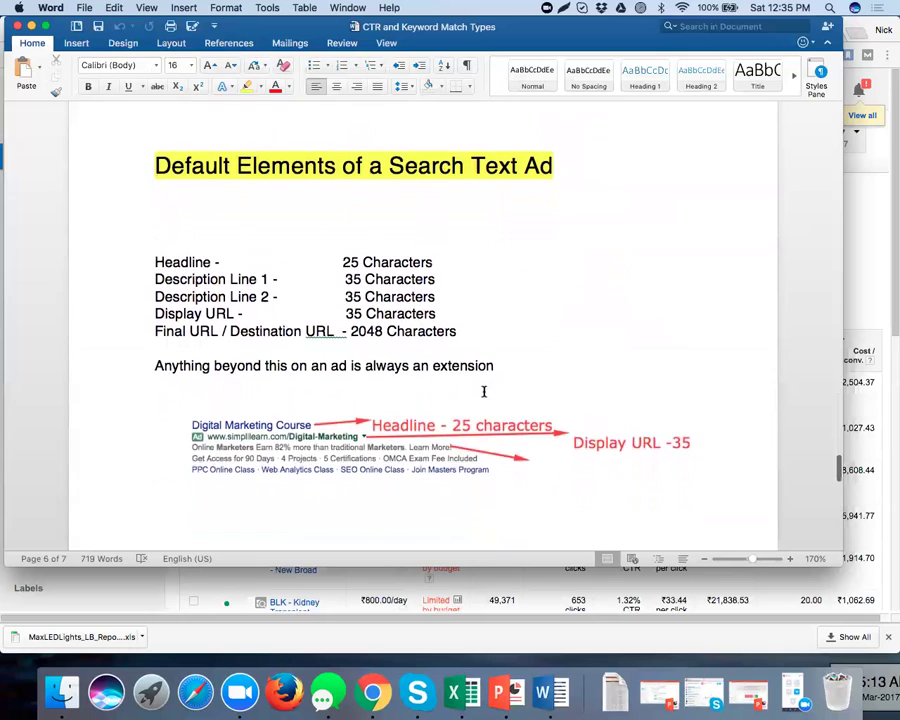
pyautogui.scroll(-18, 483, 391)
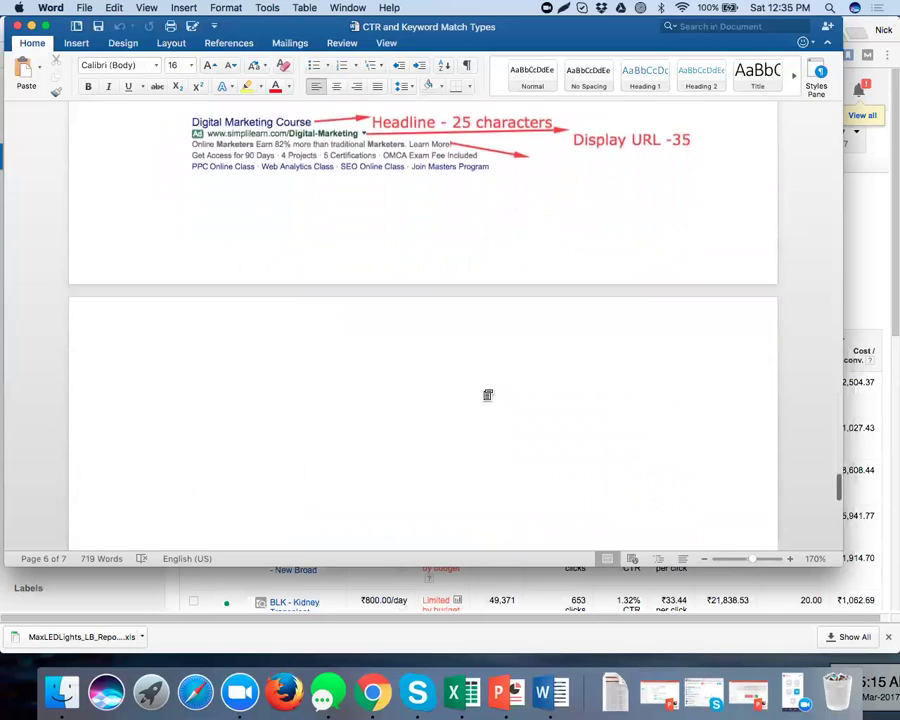
pyautogui.scroll(-15, 483, 391)
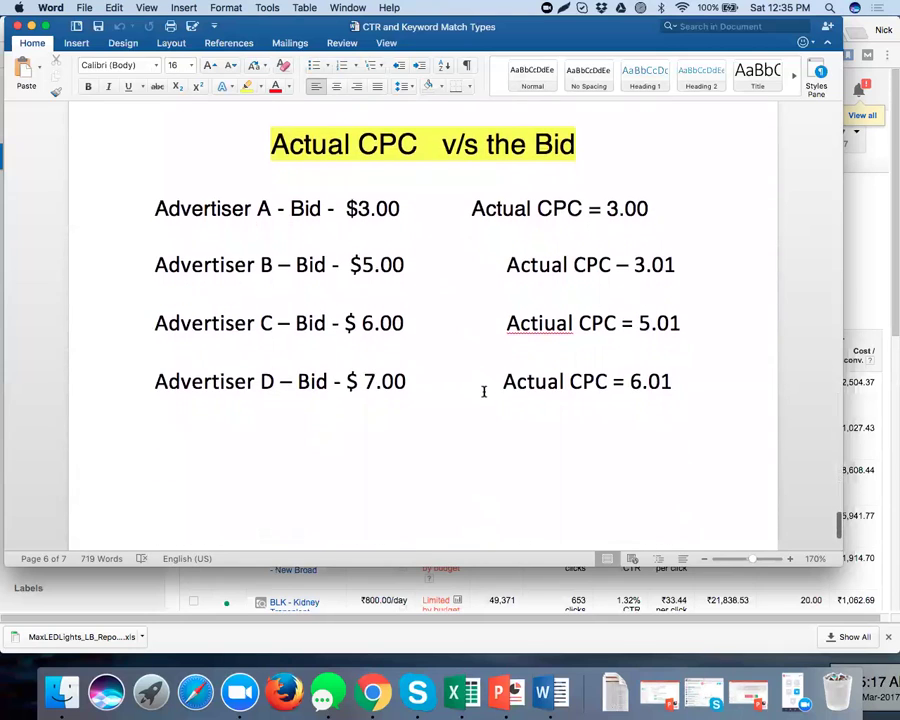
pyautogui.scroll(-6, 483, 391)
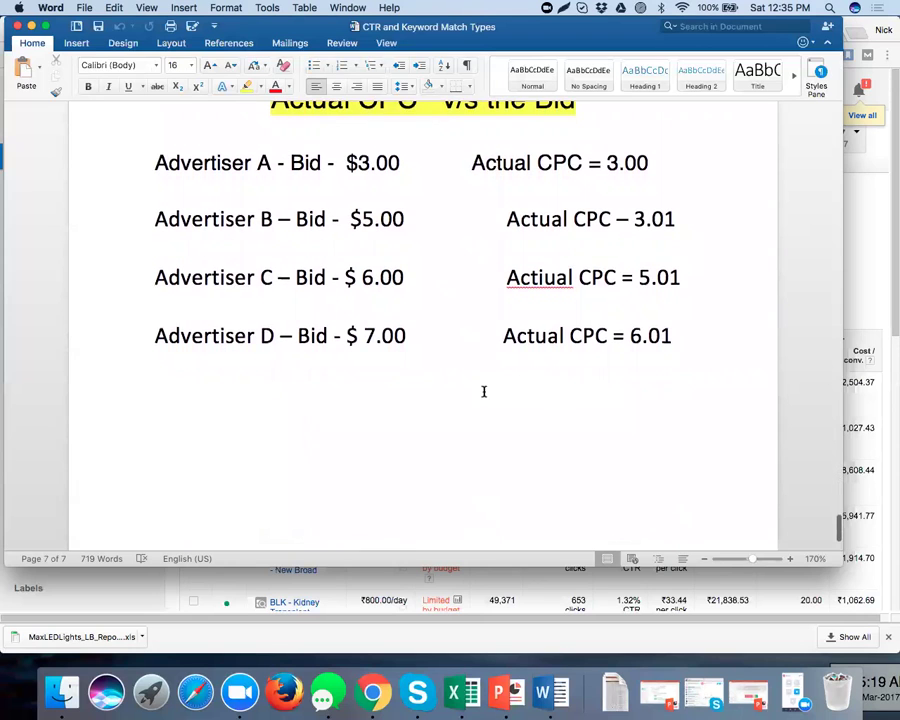
pyautogui.scroll(12, 483, 391)
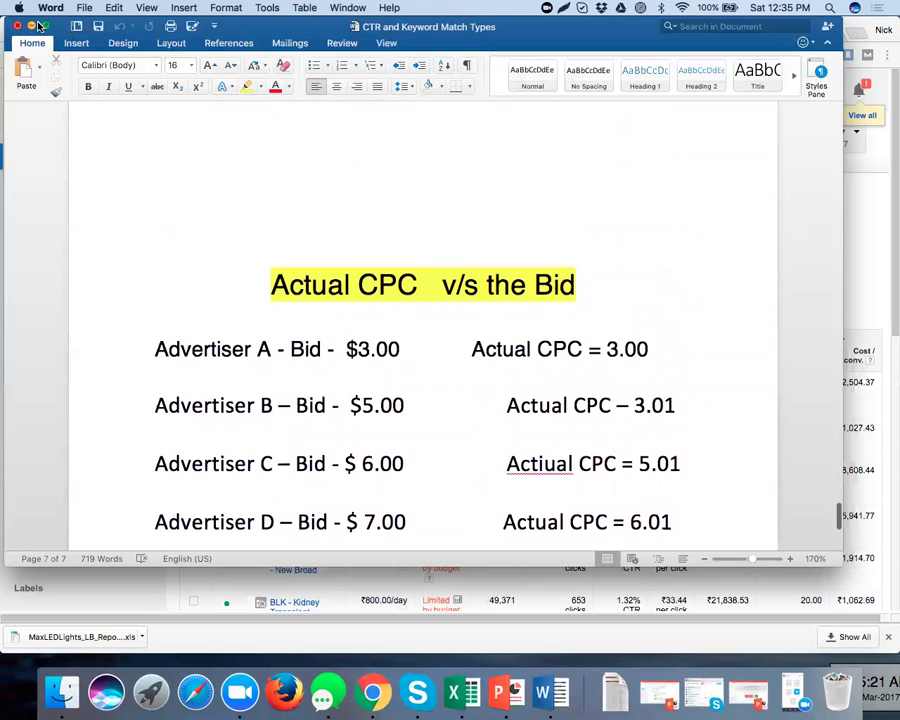
# Minimize the Word document to return to the AdWords All campaigns page in Chrome, and enlarge the page display.
pyautogui.click(32, 26)
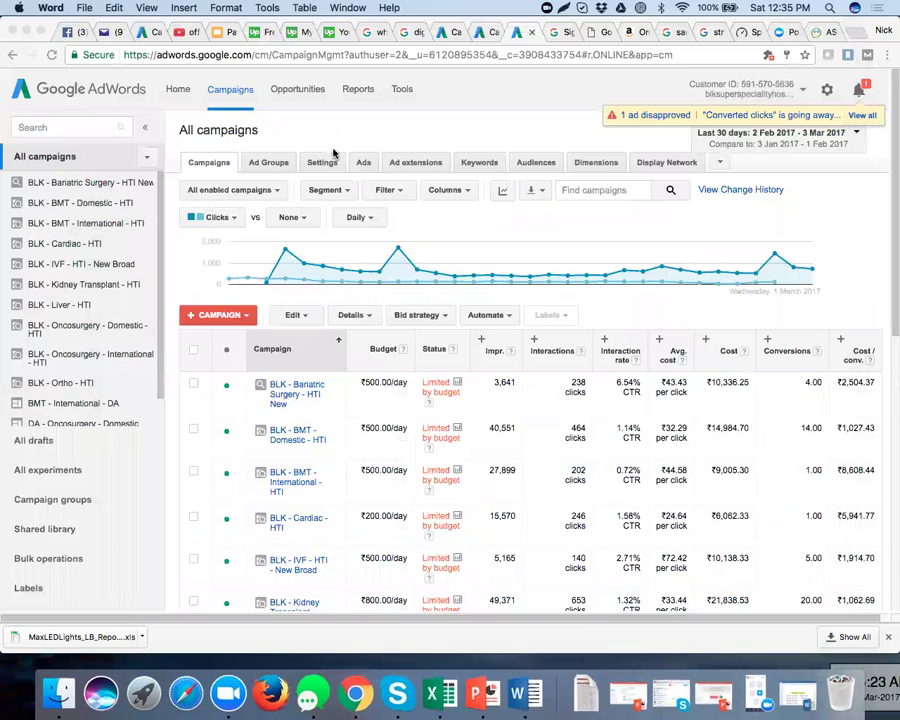
pyautogui.click(477, 125)
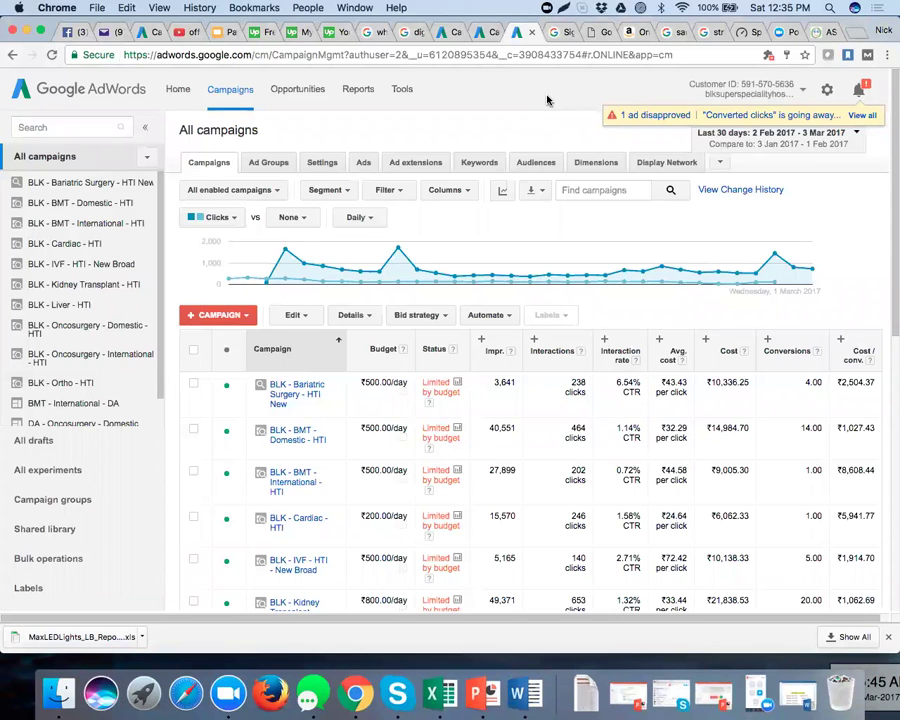
pyautogui.press('super+equal')
pyautogui.press('super+equal')
pyautogui.press('super+equal')
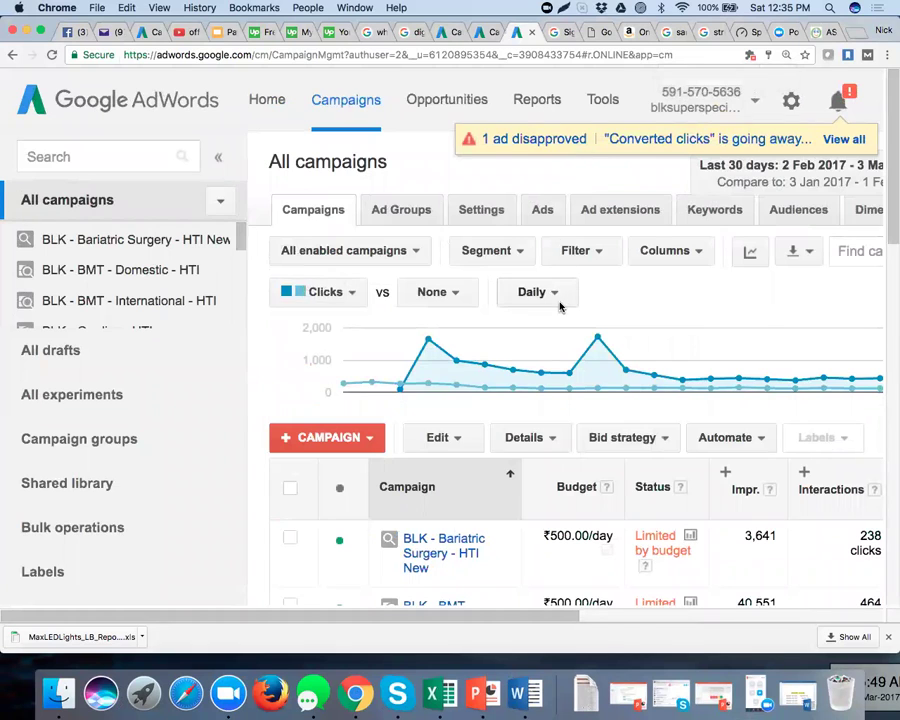
pyautogui.scroll(-1, 560, 307)
pyautogui.scroll(1, 520, 290)
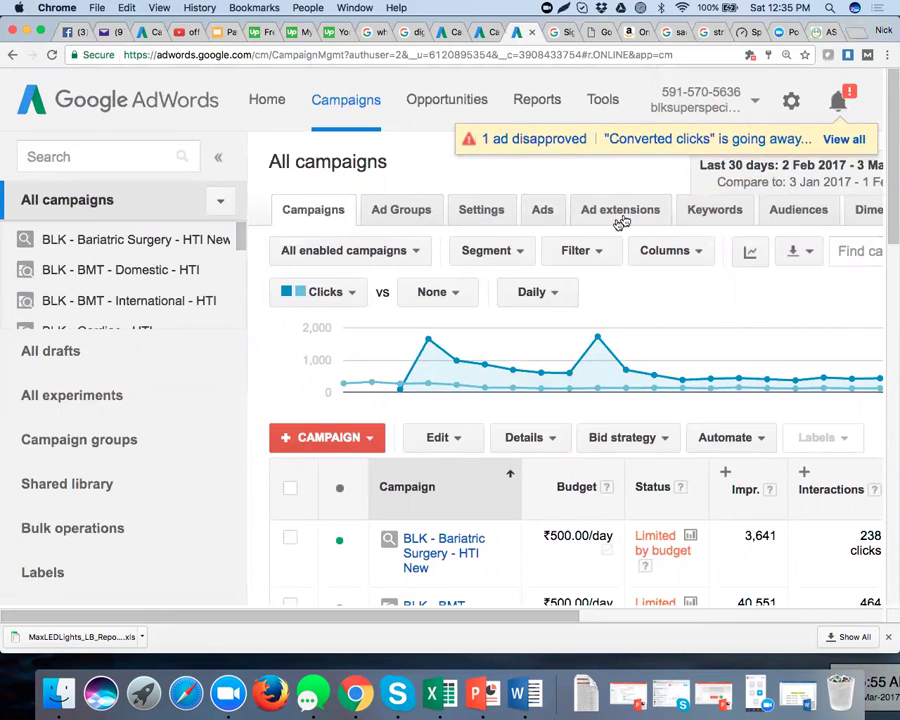
# Open the Keywords list for all campaigns and examine the exact and phrase match notation on the IVF and test tube baby keywords.
pyautogui.click(704, 214)
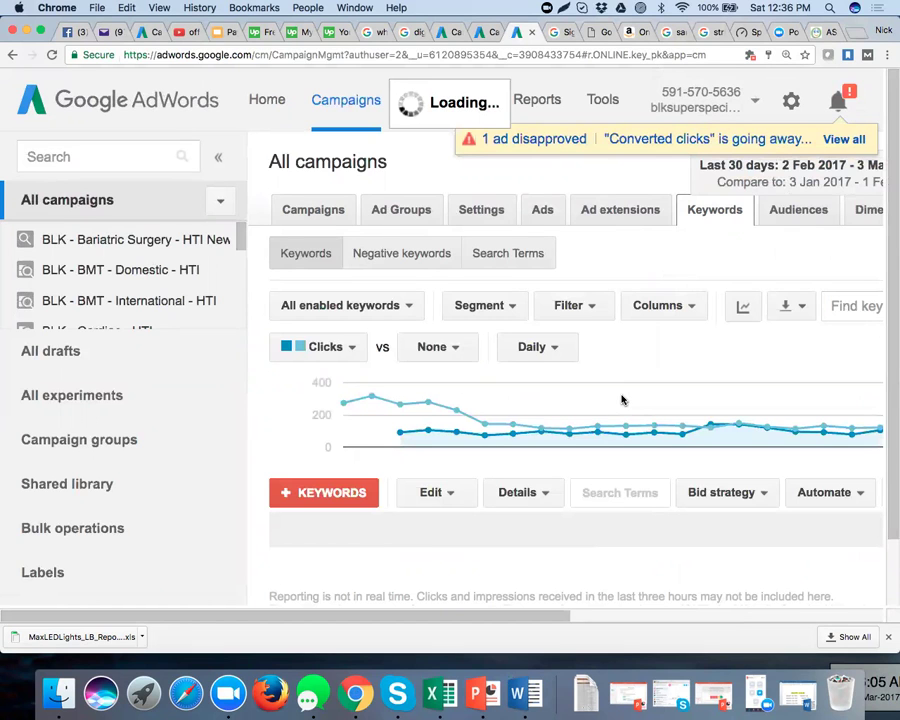
pyautogui.scroll(-3, 621, 400)
pyautogui.scroll(-5, 621, 400)
pyautogui.scroll(-10, 621, 400)
pyautogui.scroll(-9, 621, 400)
pyautogui.scroll(-12, 621, 400)
pyautogui.scroll(-10, 621, 400)
pyautogui.scroll(-2, 621, 400)
pyautogui.scroll(-8, 621, 400)
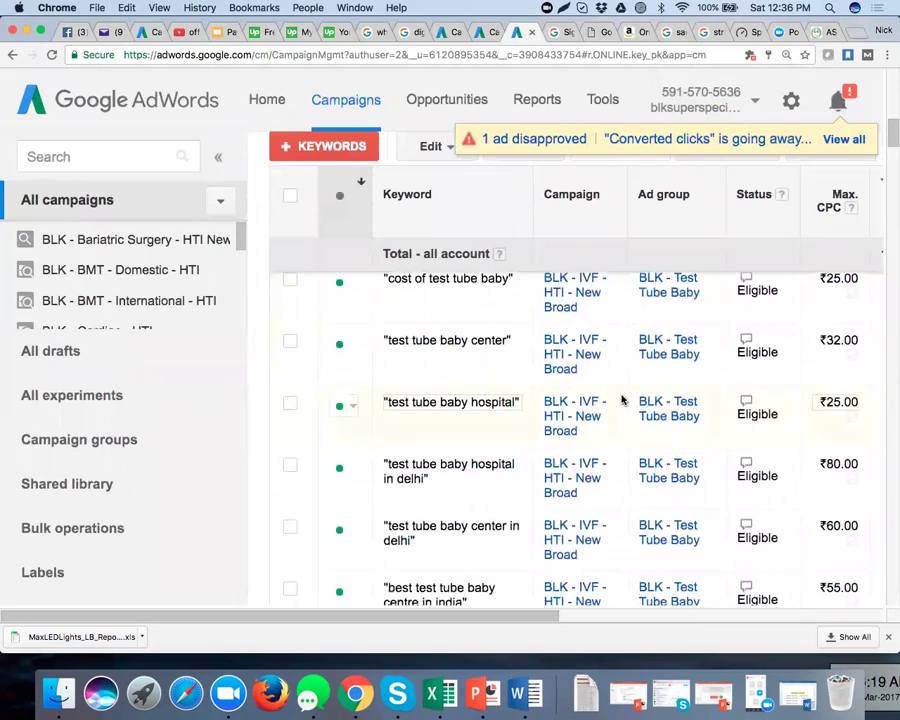
pyautogui.scroll(-4, 621, 400)
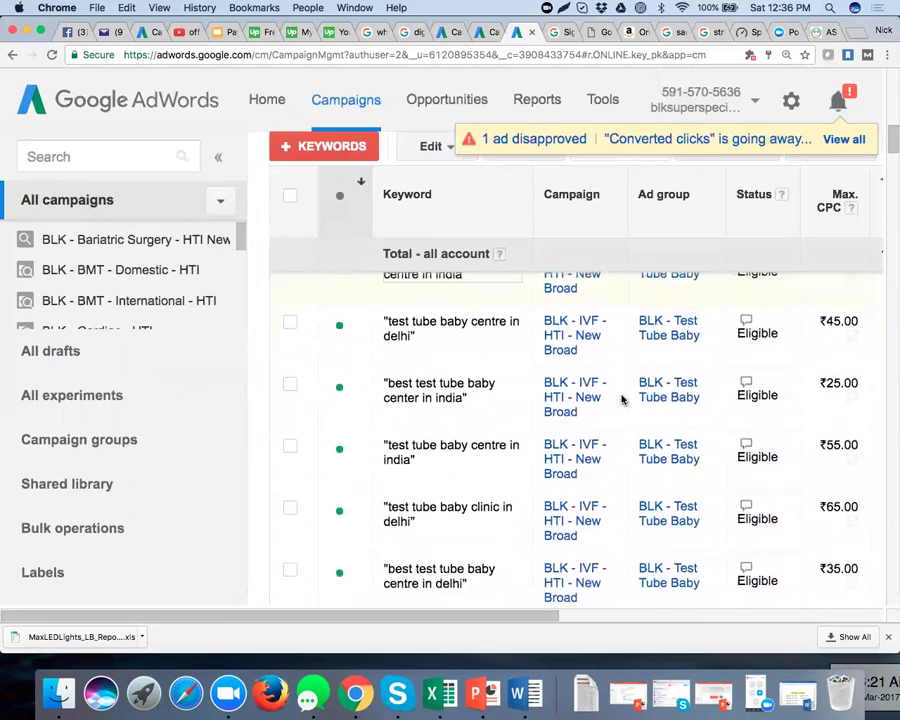
pyautogui.scroll(-12, 621, 400)
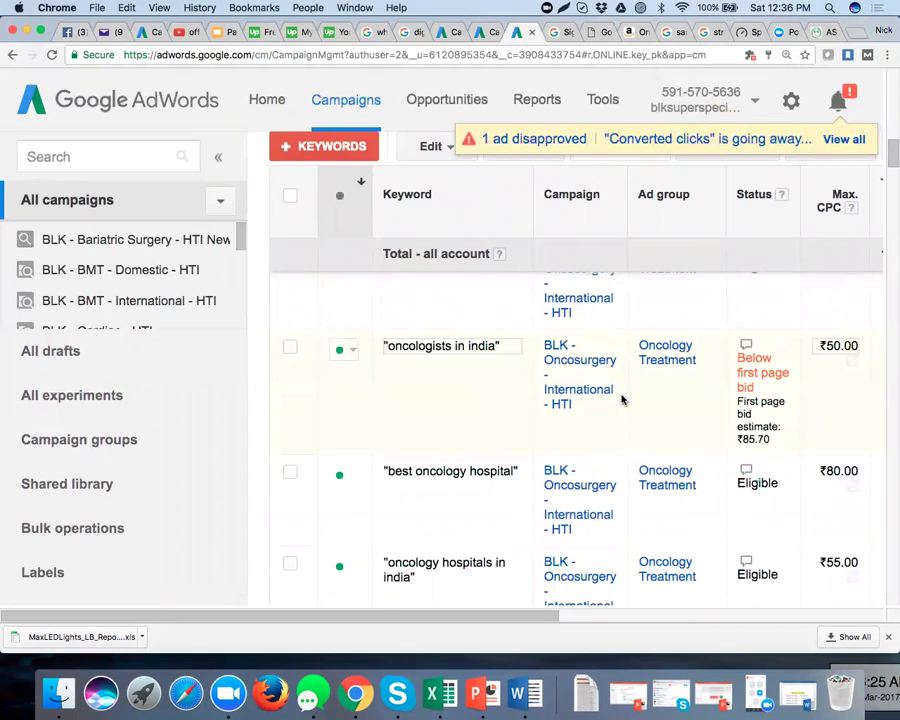
# Compare the match type notation on the oncology, bariatric surgery and heart surgery keywords.
pyautogui.scroll(-5, 621, 400)
pyautogui.scroll(-10, 621, 400)
pyautogui.scroll(-7, 621, 400)
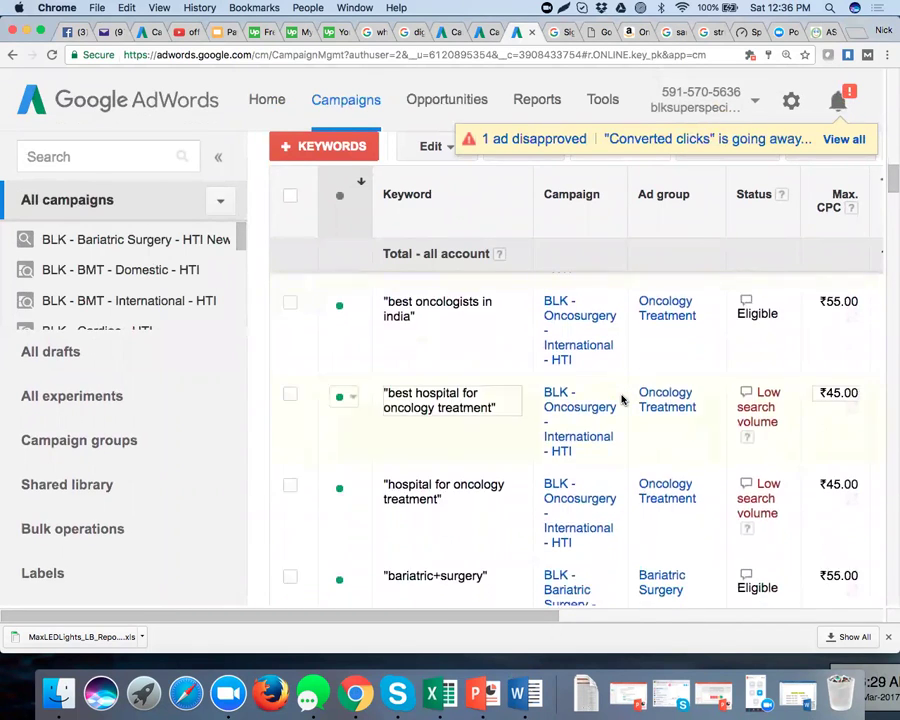
pyautogui.scroll(-6, 621, 400)
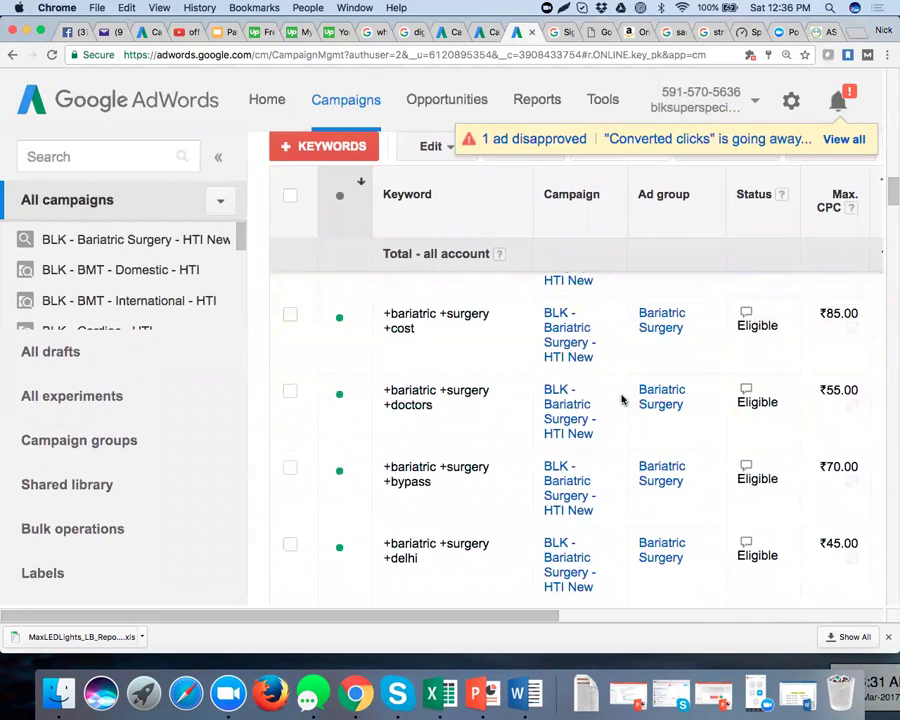
pyautogui.scroll(3, 621, 400)
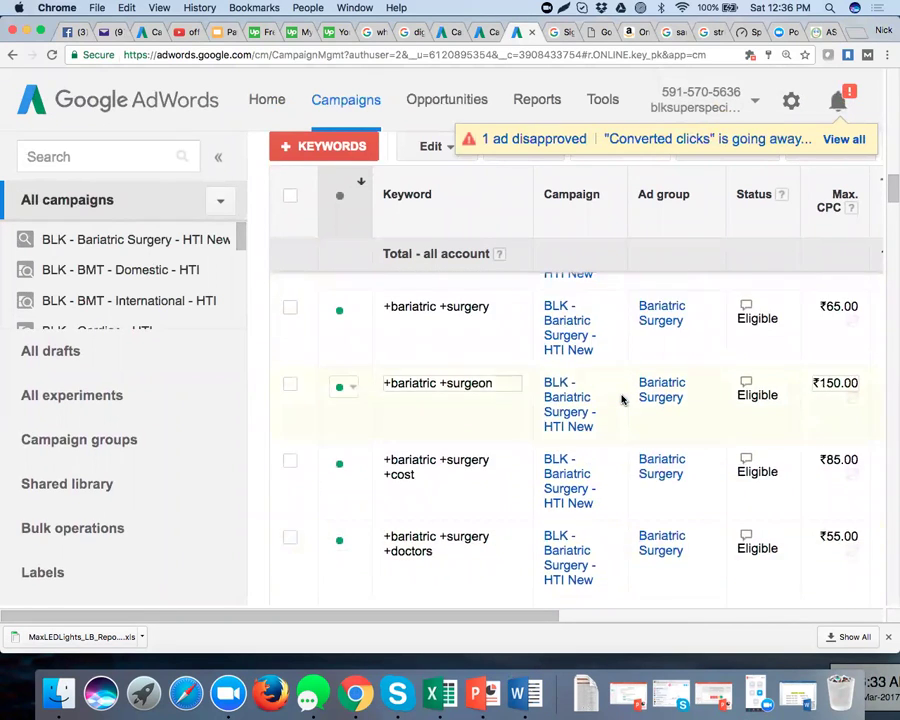
pyautogui.scroll(-10, 621, 400)
pyautogui.scroll(-8, 621, 400)
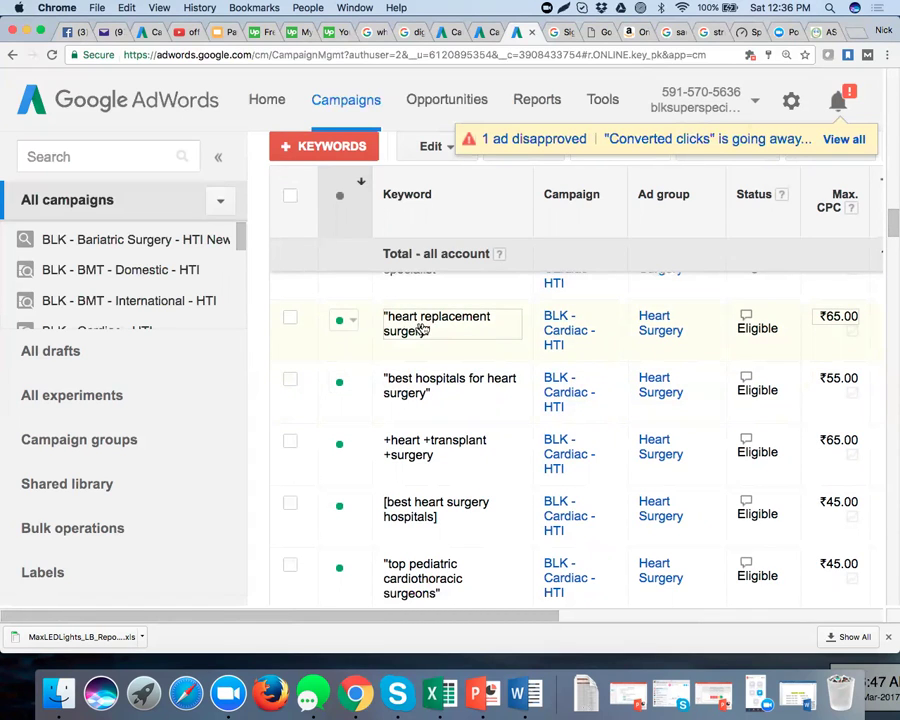
# Examine the status, Max. CPC, impressions, interactions, cost and quality score columns for the "heart replacement surgery" keyword.
pyautogui.hscroll(1, 652, 345)
pyautogui.hscroll(6, 652, 345)
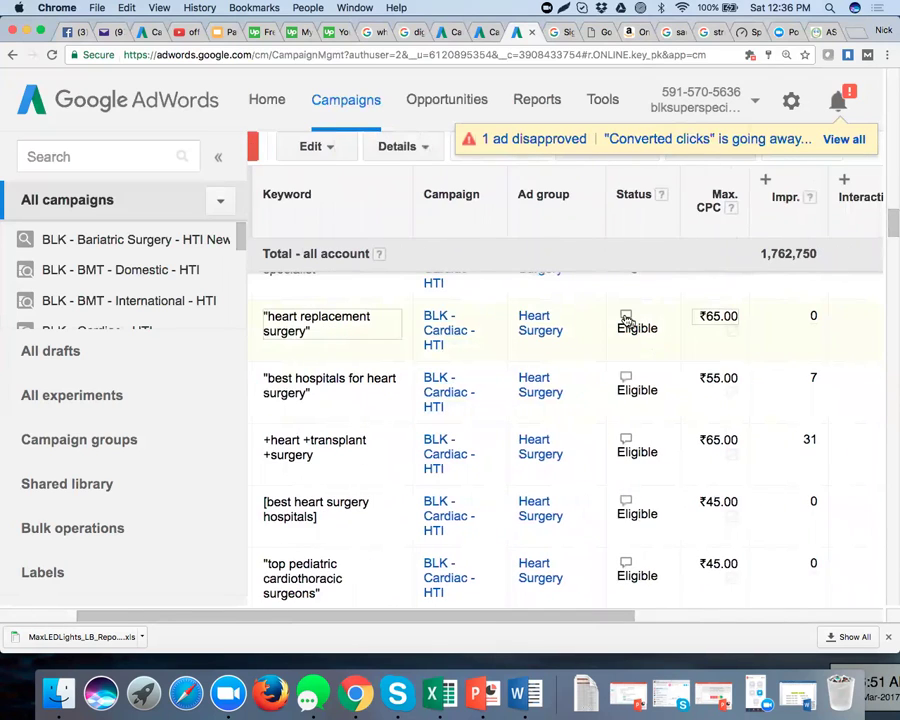
pyautogui.moveTo(625, 317)
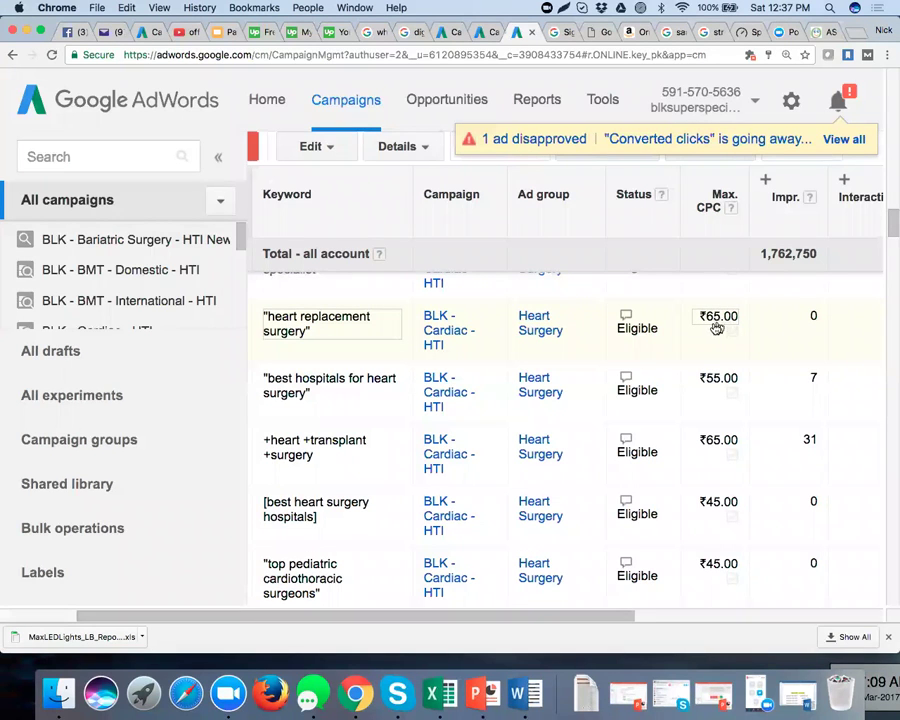
pyautogui.hscroll(2, 715, 325)
pyautogui.hscroll(5, 715, 327)
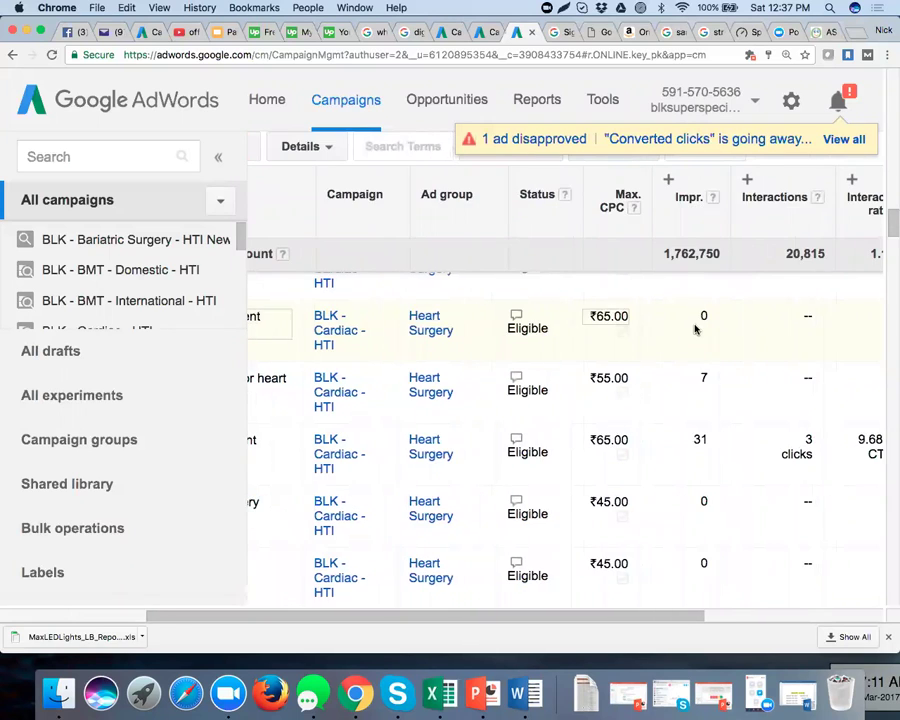
pyautogui.hscroll(7, 744, 324)
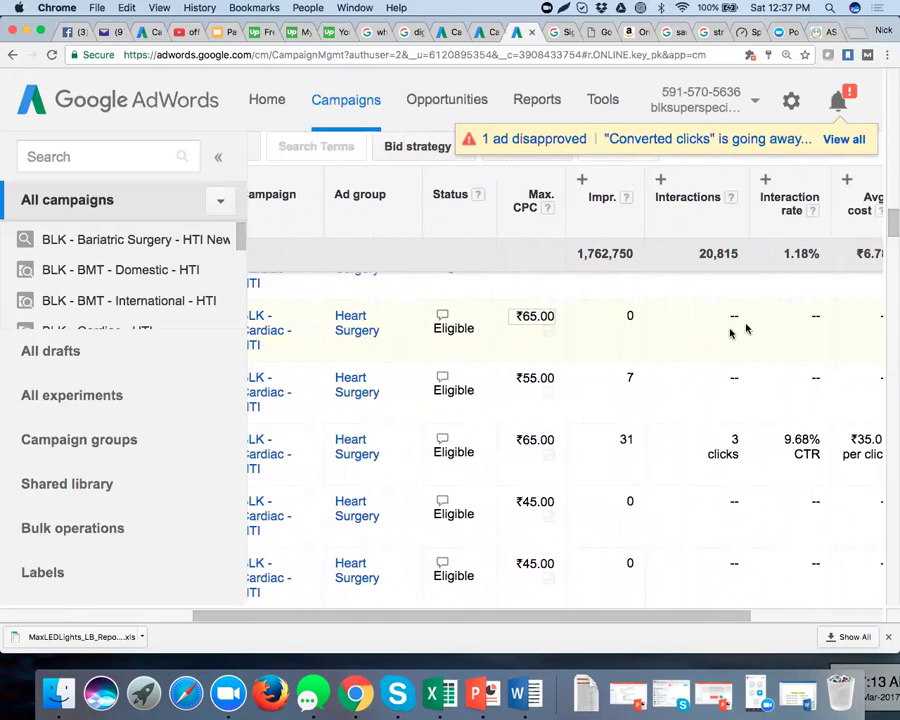
pyautogui.hscroll(4, 724, 333)
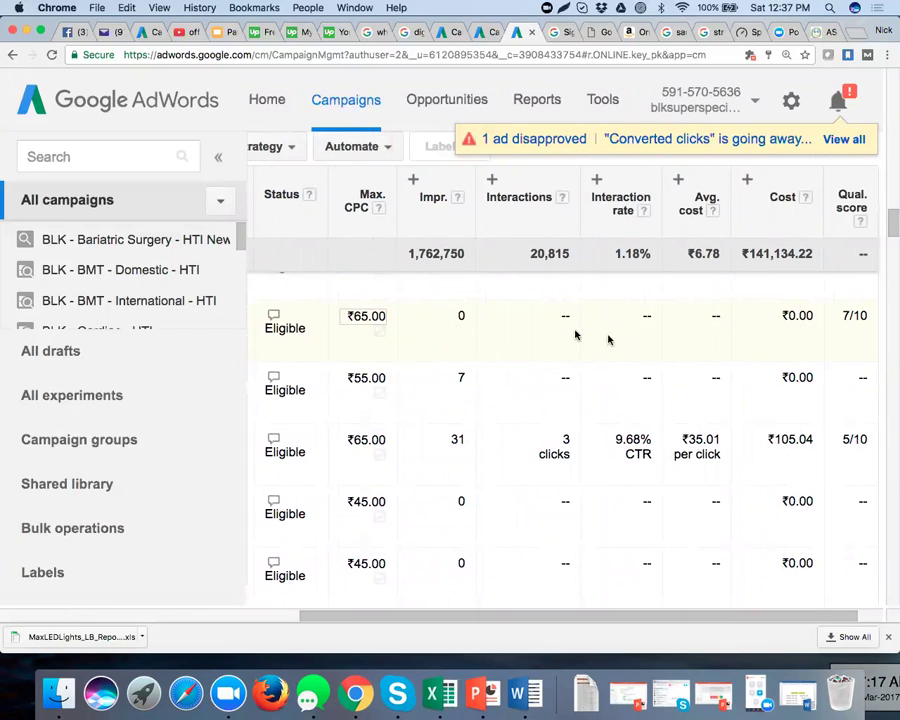
pyautogui.hscroll(2, 575, 335)
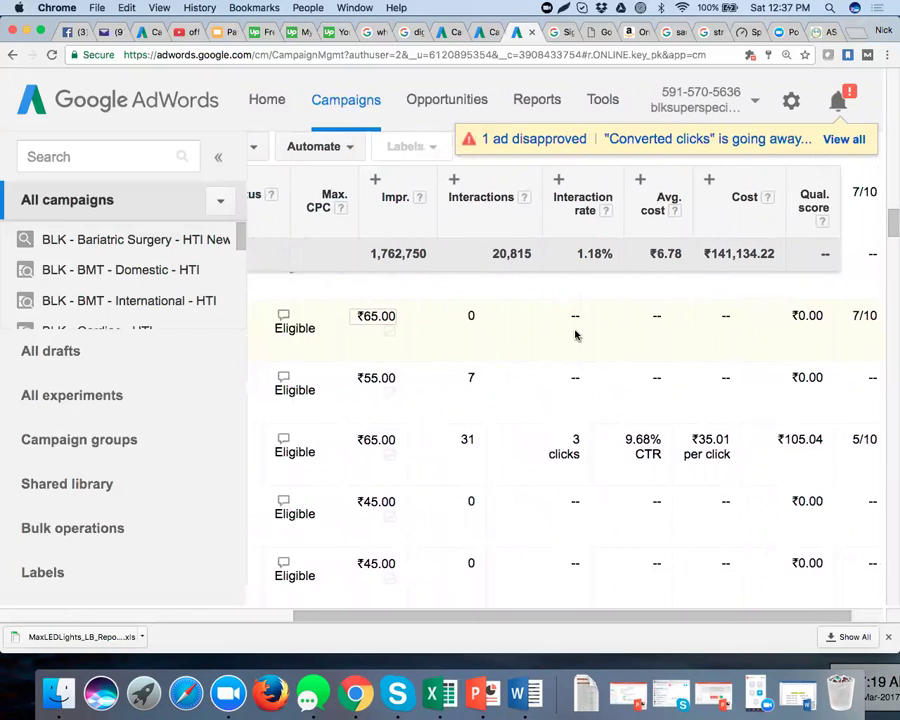
# Review the keyword list again from the IVF keywords through bariatric and heart surgery to the bone marrow transplant keywords.
pyautogui.hscroll(-10, 566, 335)
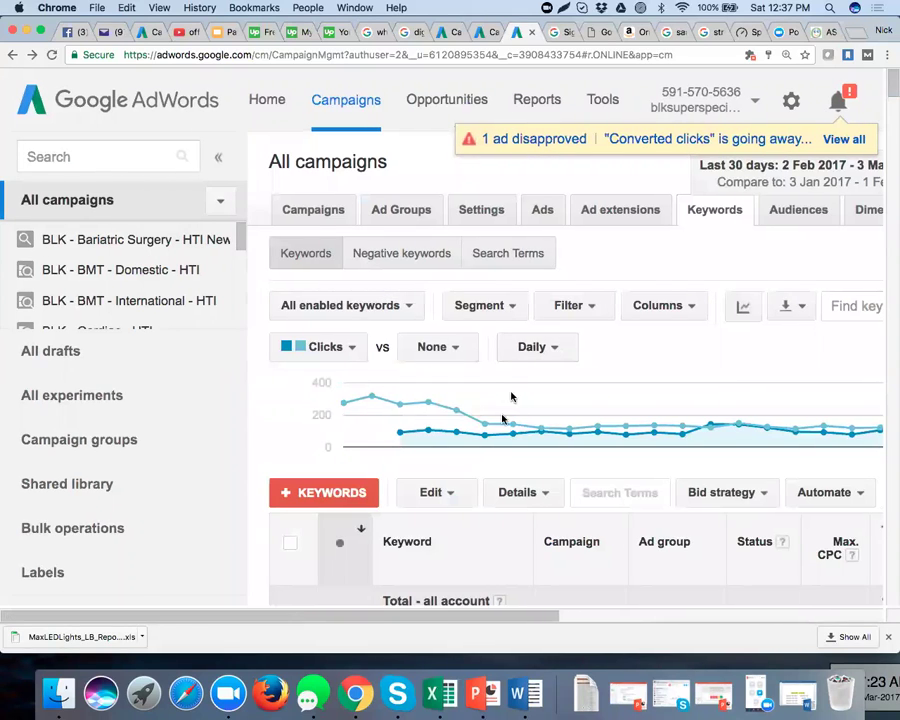
pyautogui.scroll(-4, 503, 419)
pyautogui.scroll(-15, 503, 419)
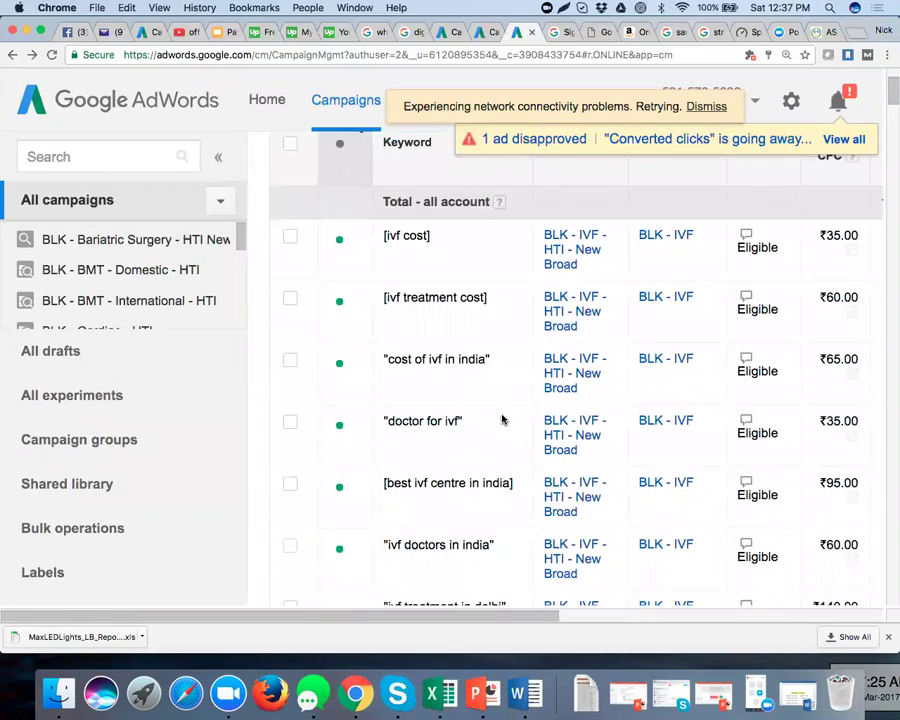
pyautogui.scroll(-15, 503, 419)
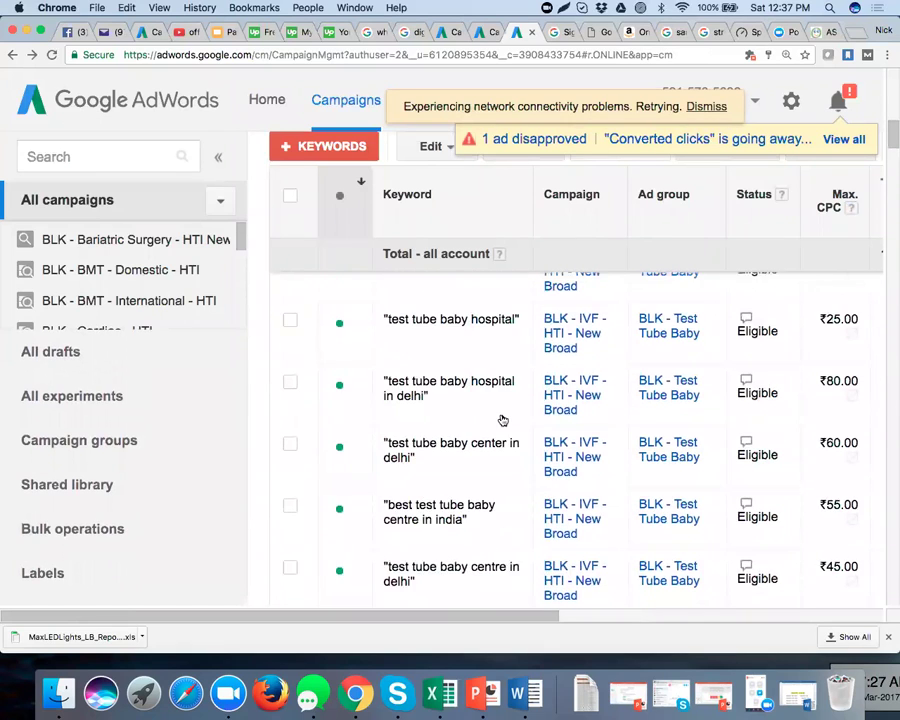
pyautogui.scroll(-15, 503, 419)
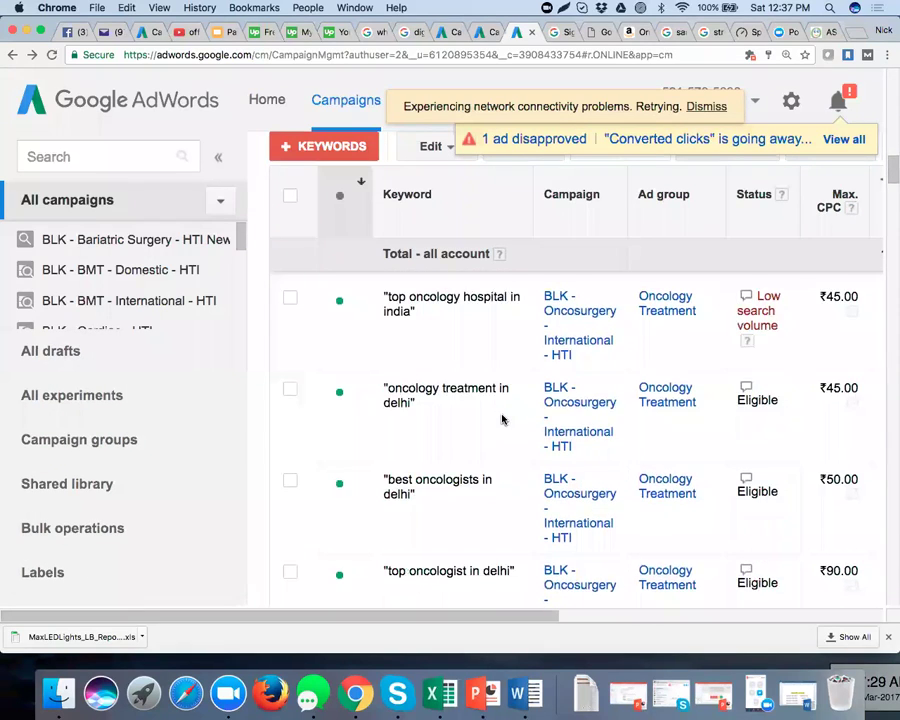
pyautogui.scroll(-10, 503, 419)
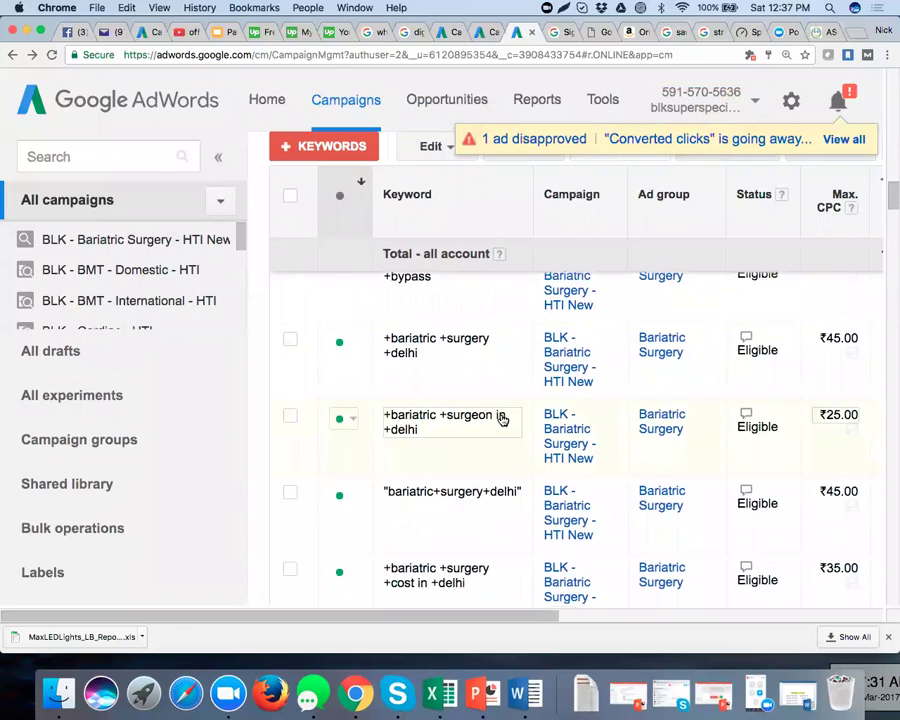
pyautogui.scroll(-3, 503, 419)
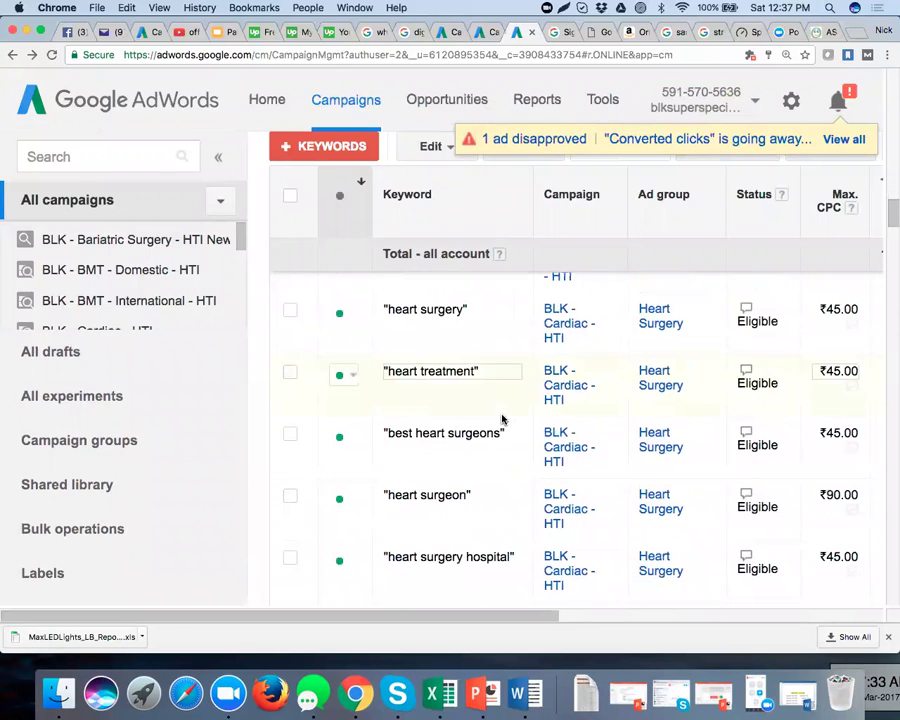
pyautogui.scroll(-10, 503, 419)
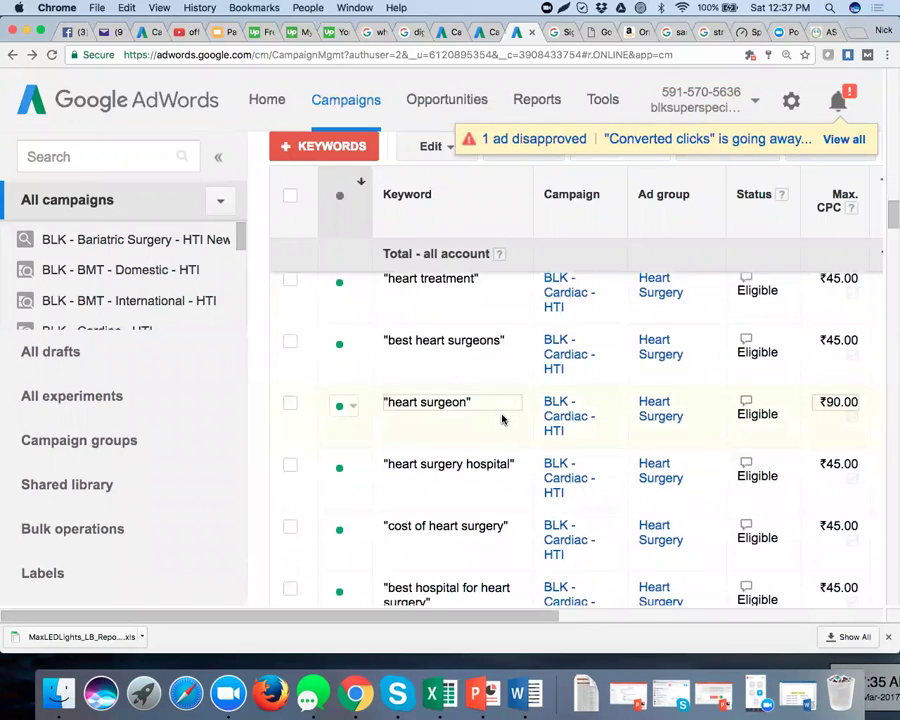
pyautogui.scroll(-5, 502, 419)
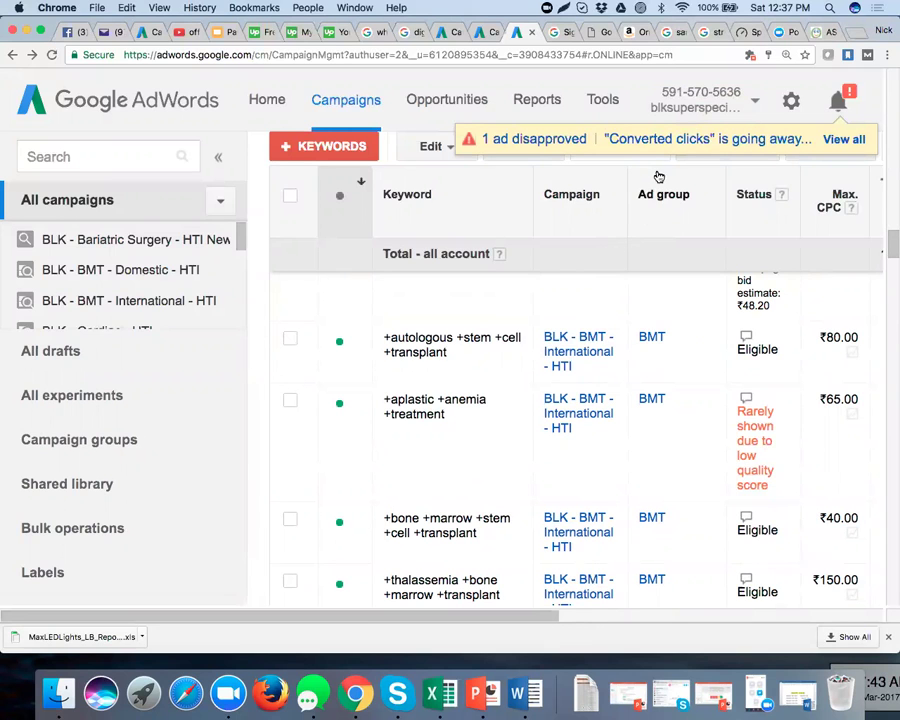
# Open the Dimensions report for all campaigns.
pyautogui.scroll(5, 658, 177)
pyautogui.scroll(10, 658, 177)
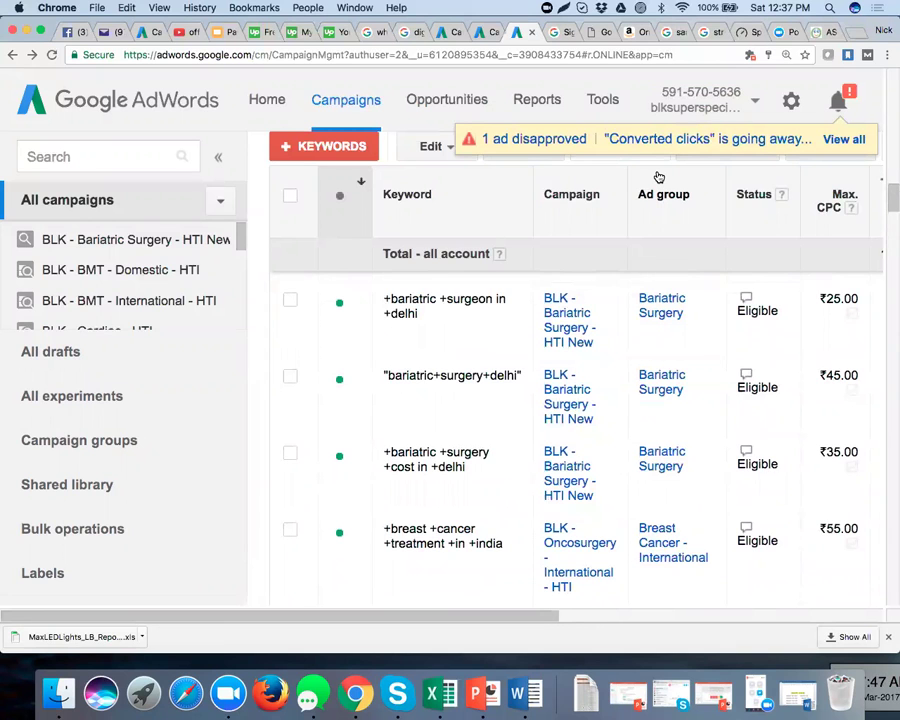
pyautogui.scroll(10, 658, 177)
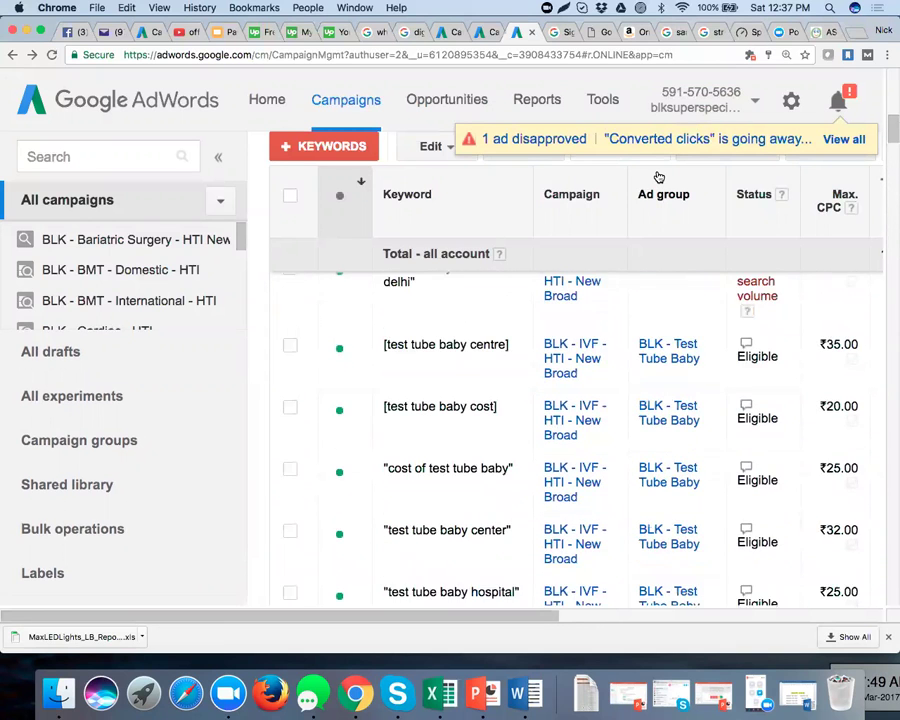
pyautogui.scroll(10, 658, 177)
pyautogui.hscroll(5, 786, 218)
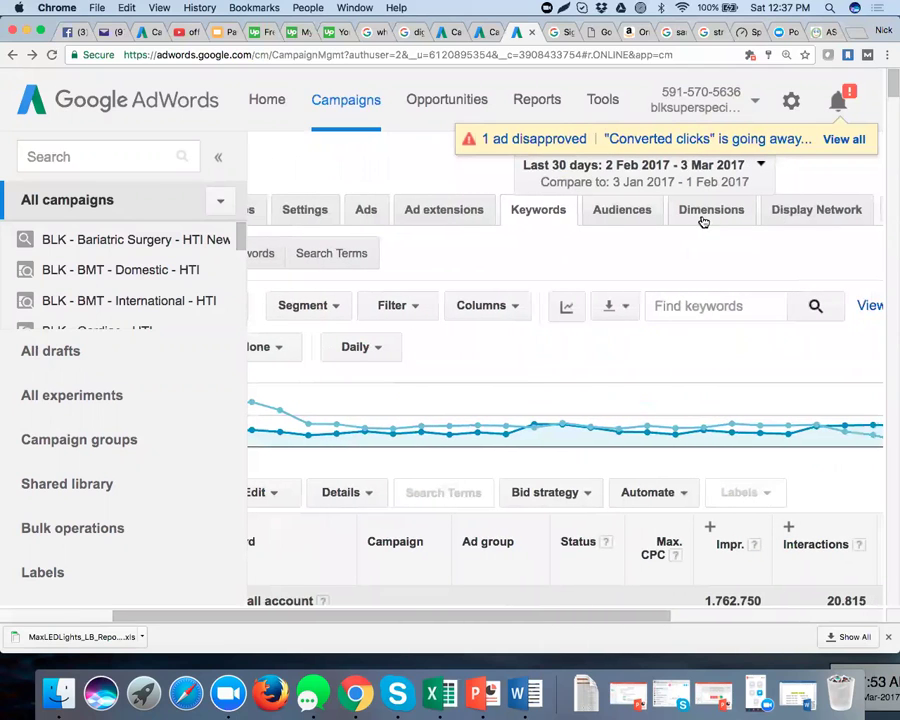
pyautogui.click(704, 219)
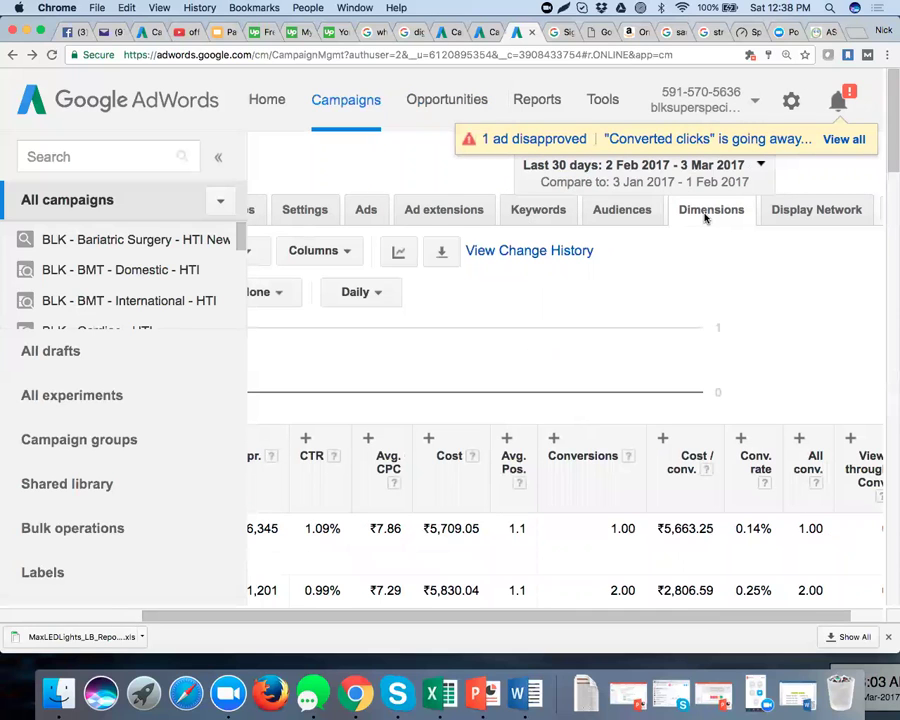
pyautogui.hscroll(-5, 383, 366)
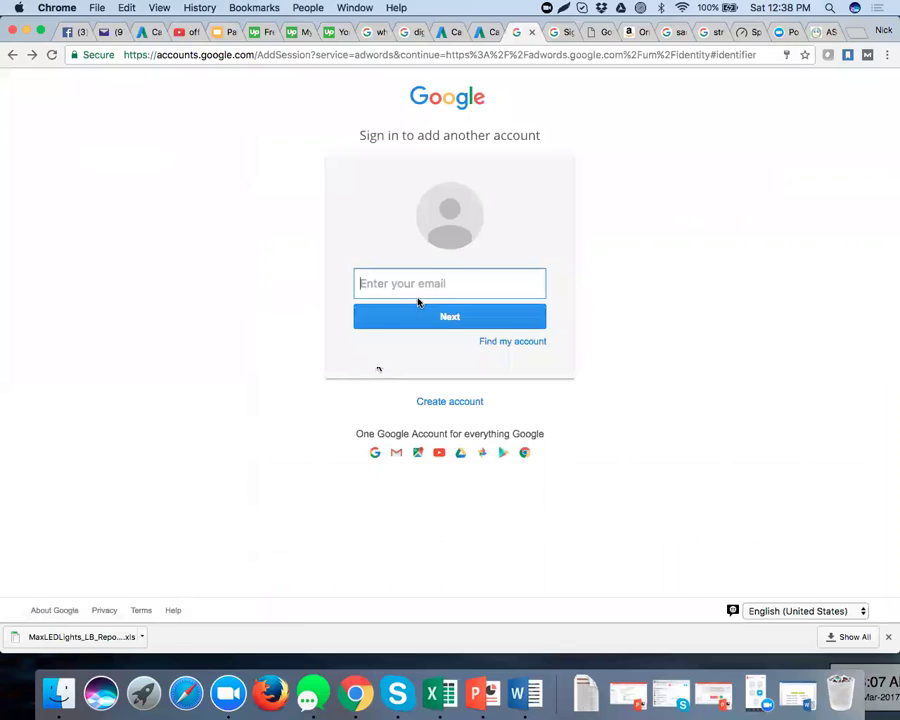
# Enter the hospital account's email on the Google sign-in page and continue to the password prompt.
pyautogui.click(420, 284)
pyautogui.click(420, 309)
pyautogui.click(426, 283)
pyautogui.press('super+a')
pyautogui.write('b')
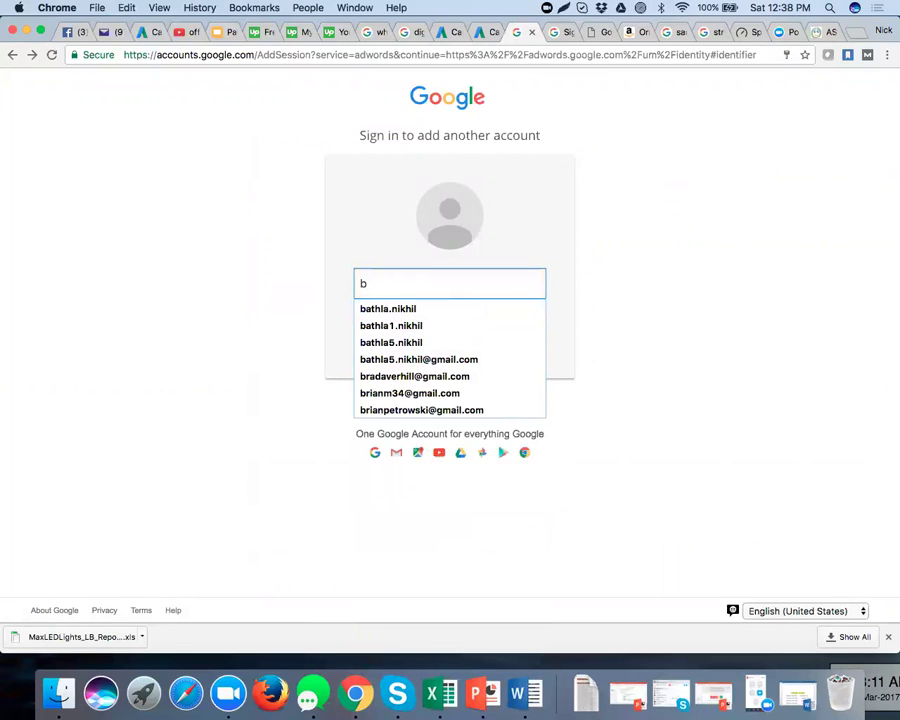
pyautogui.write('lk')
pyautogui.click(465, 318)
pyautogui.click(395, 326)
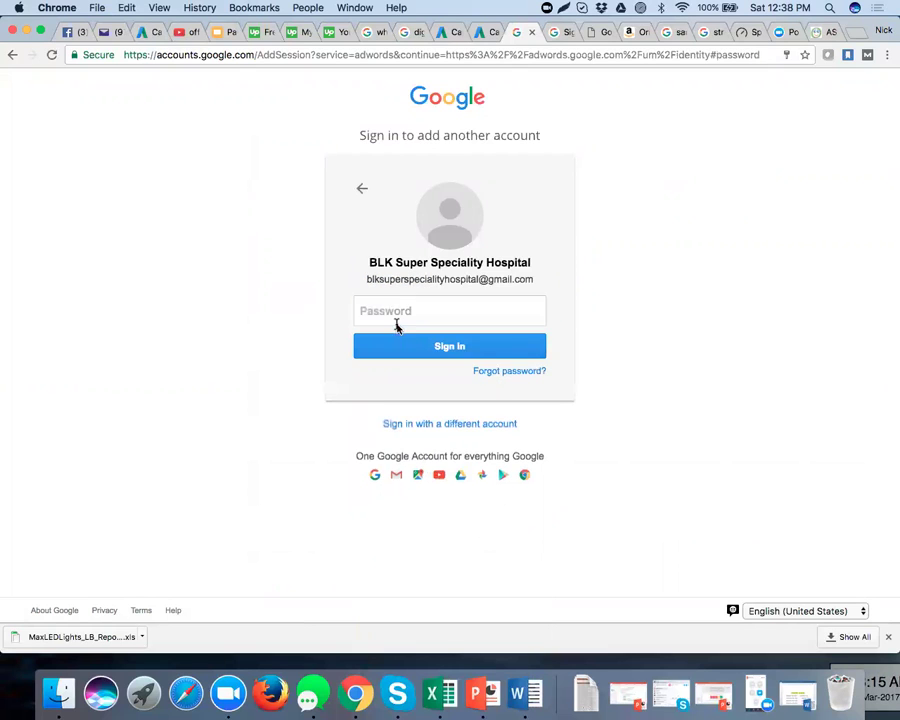
# Enter the account password and sign back in to the AdWords campaigns page.
pyautogui.write('***')
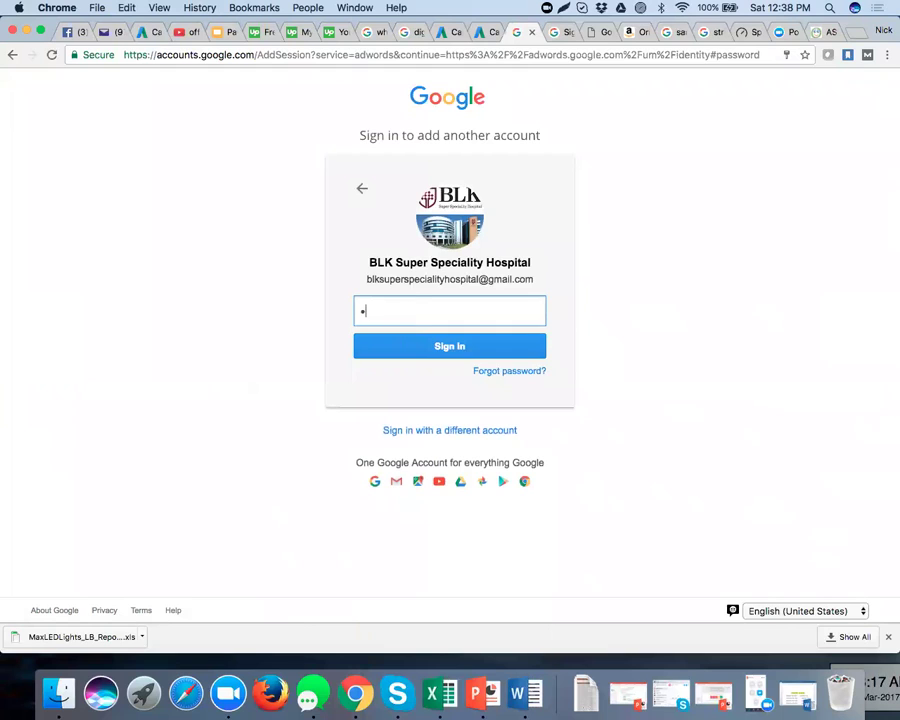
pyautogui.write('****')
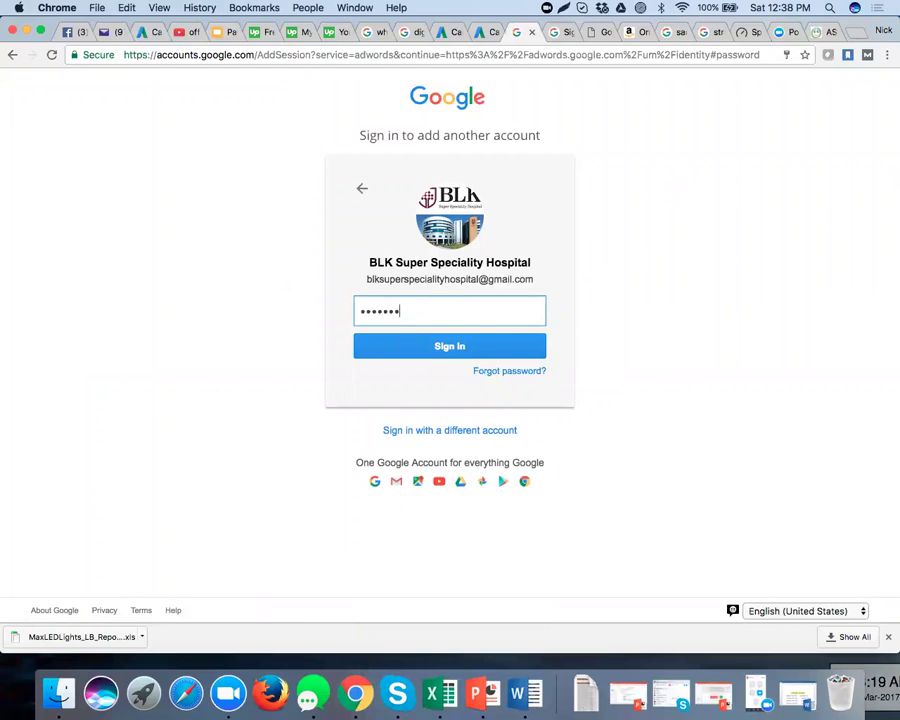
pyautogui.write('**')
pyautogui.press('Return')
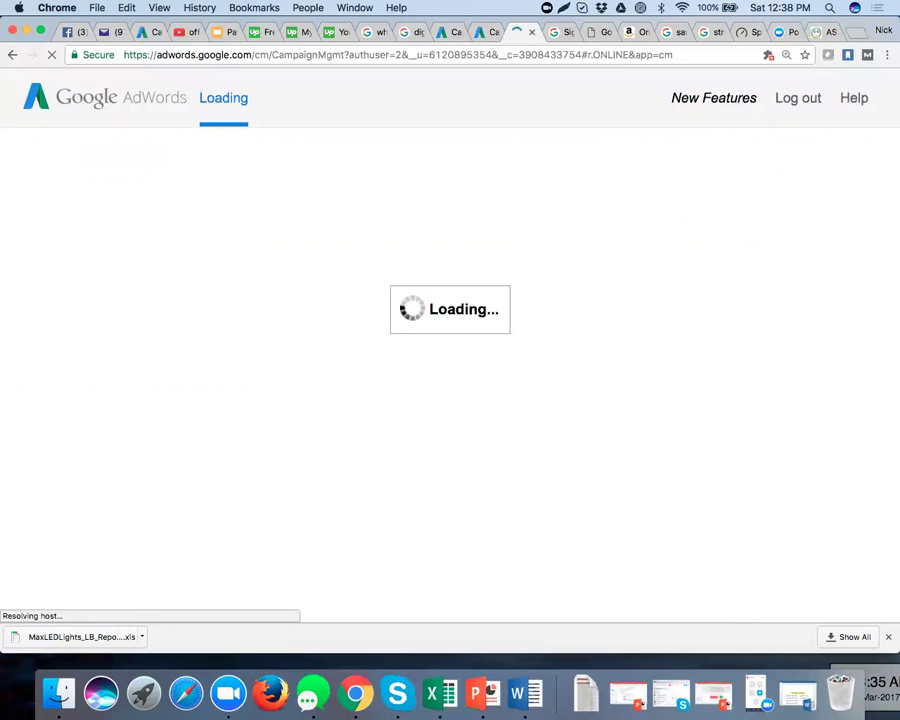
# Reopen the Dimensions report for all campaigns in the signed-in hospital account.
pyautogui.press('super+minus')
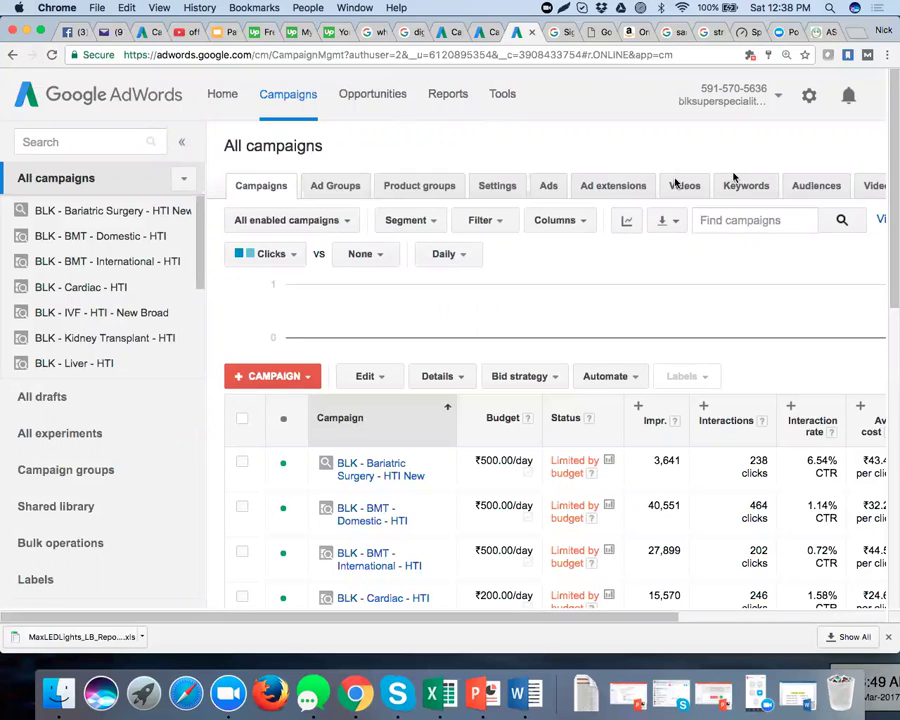
pyautogui.click(790, 188)
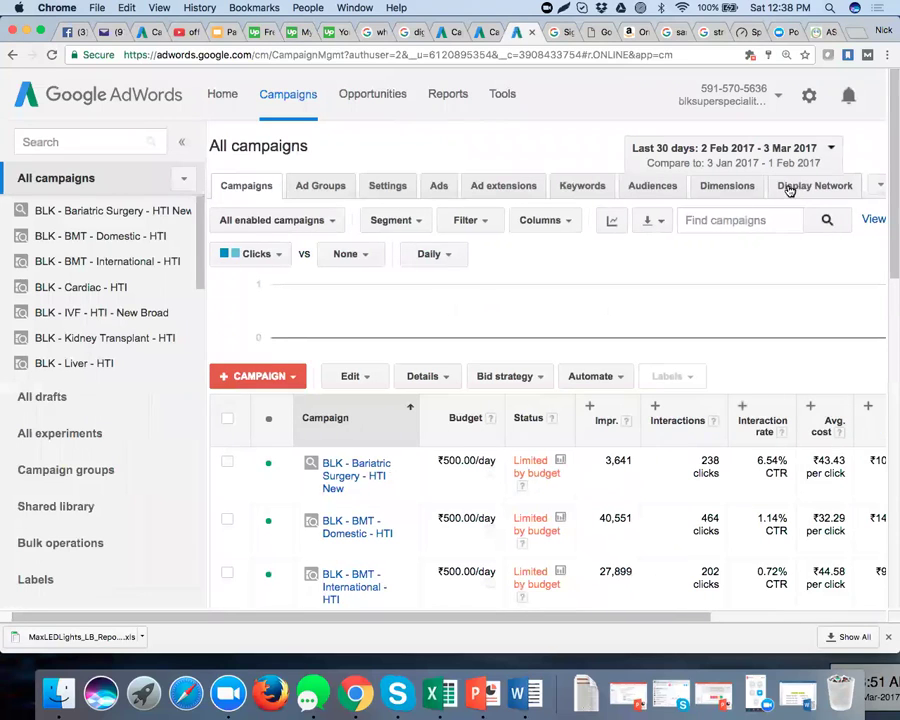
pyautogui.moveTo(593, 622); pyautogui.dragTo(646, 625)
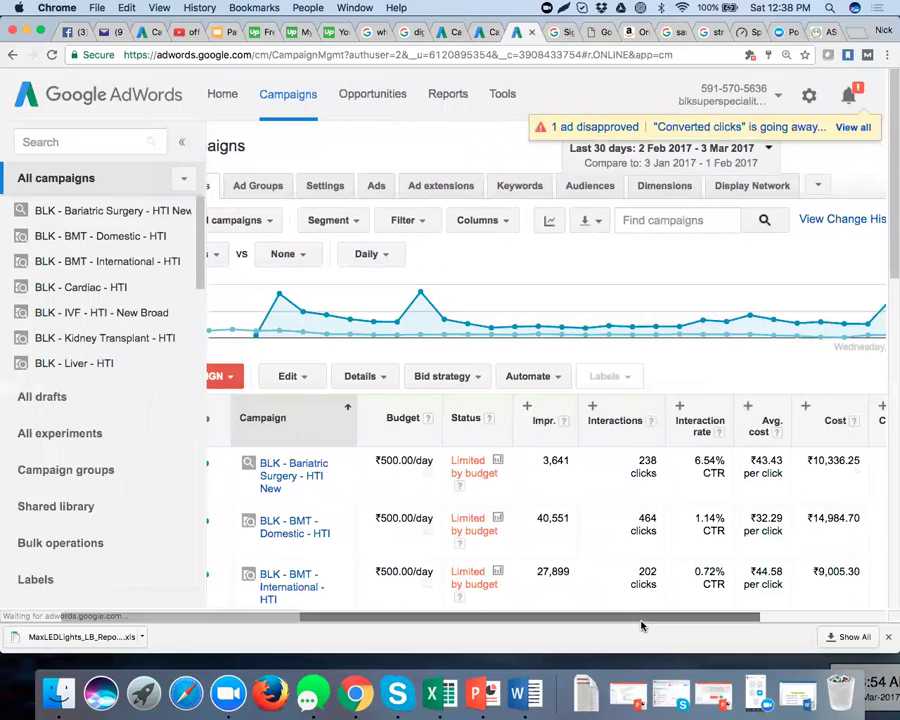
pyautogui.click(664, 190)
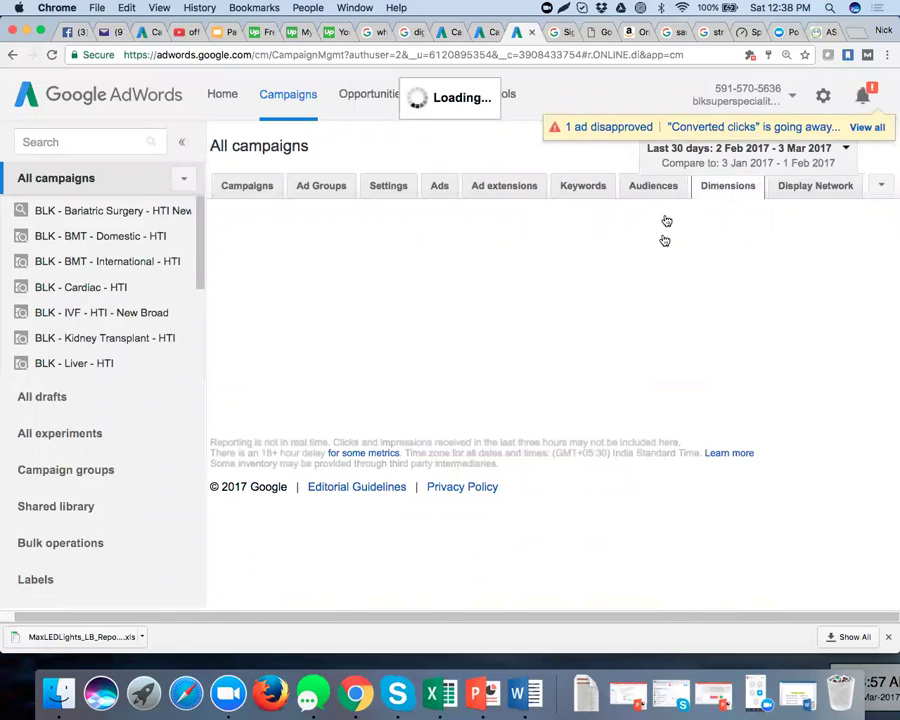
# Try the All time date range and return to Last 30 days, compared with the previous period.
pyautogui.click(826, 154)
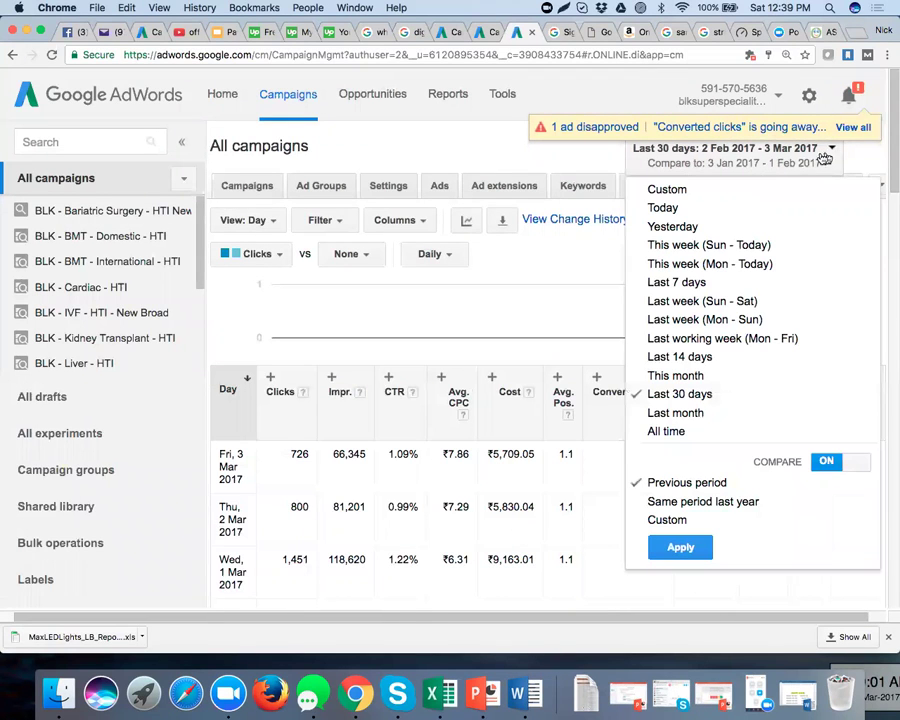
pyautogui.click(665, 433)
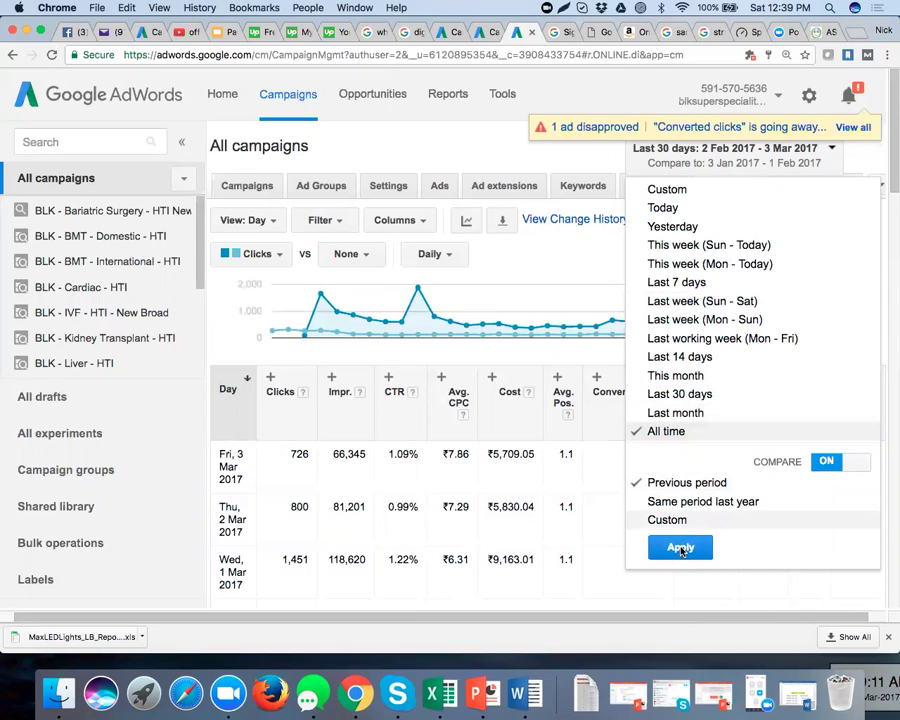
pyautogui.click(690, 395)
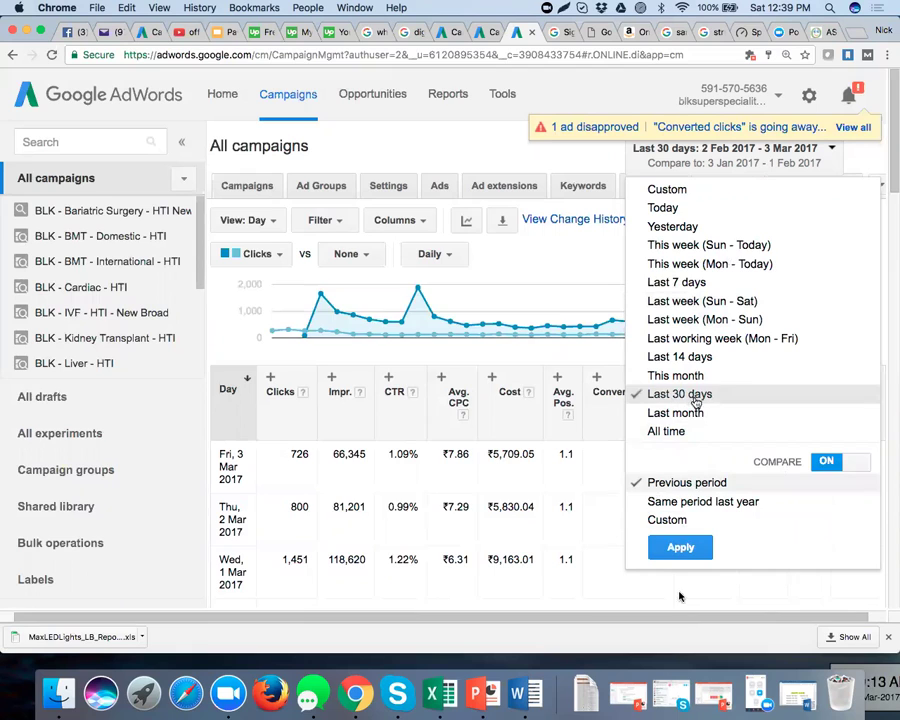
pyautogui.click(680, 550)
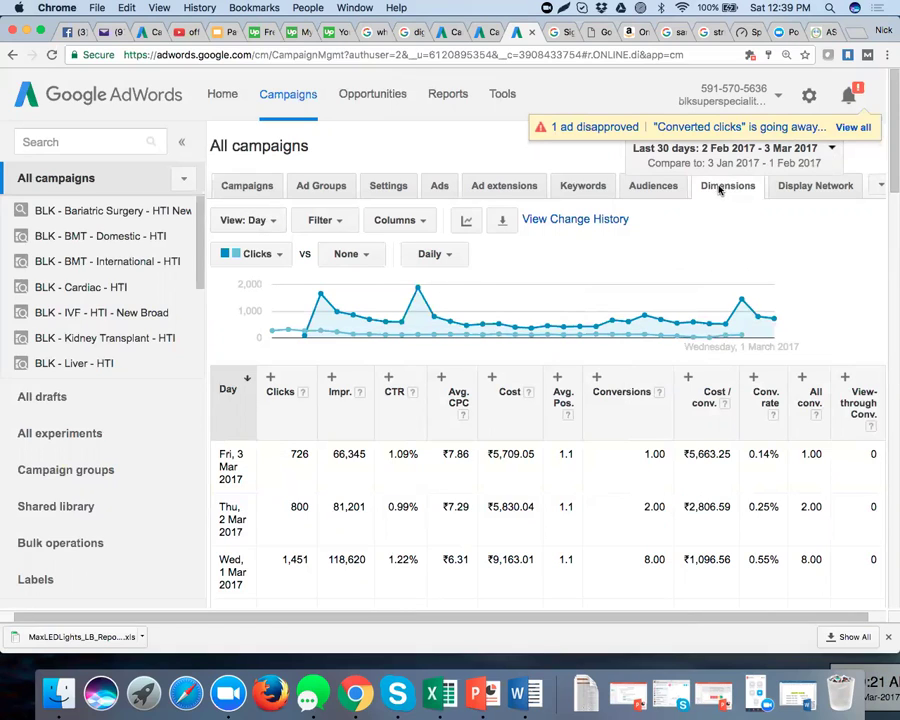
# Switch the Dimensions report's view from Day to Search Terms.
pyautogui.click(256, 220)
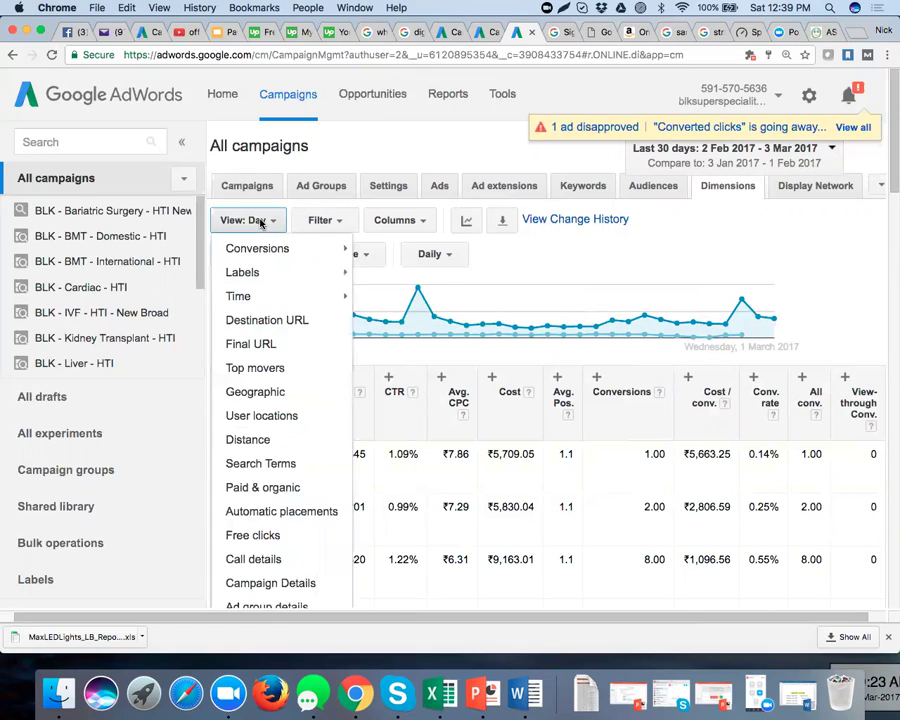
pyautogui.click(370, 130)
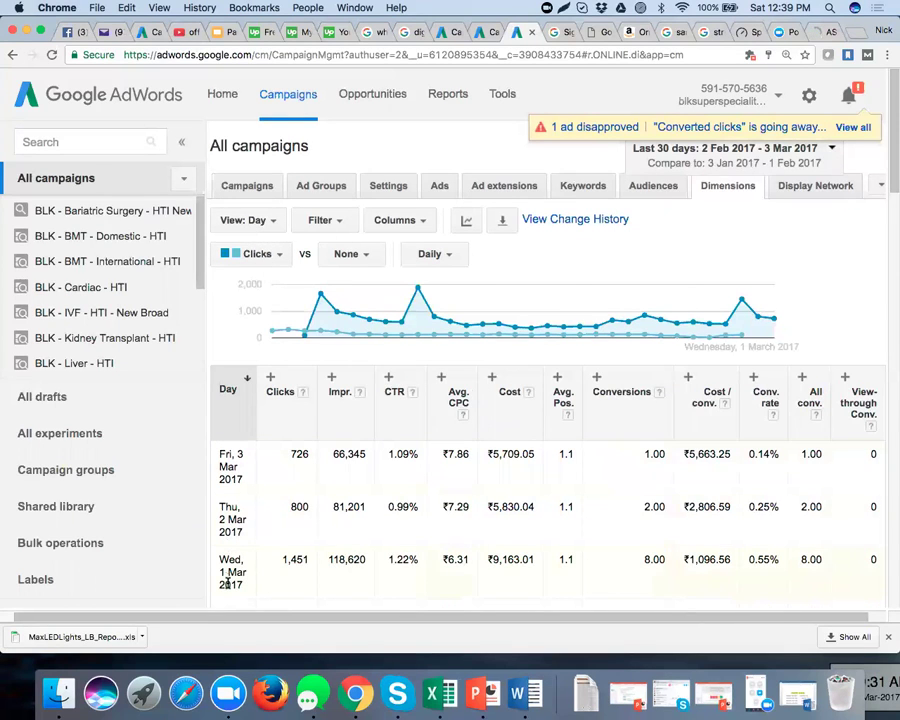
pyautogui.click(253, 224)
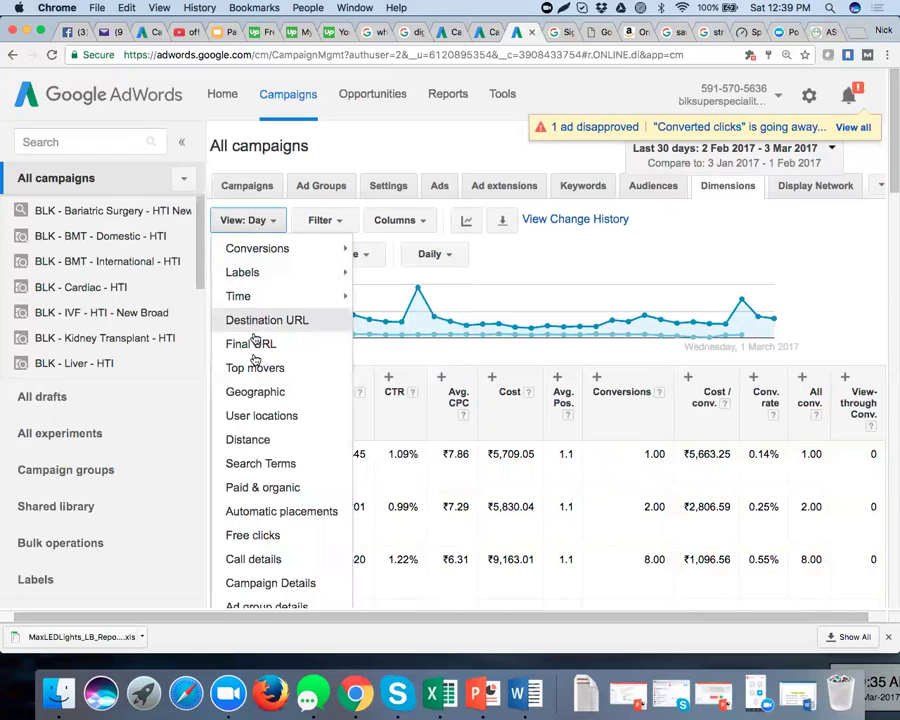
pyautogui.click(258, 463)
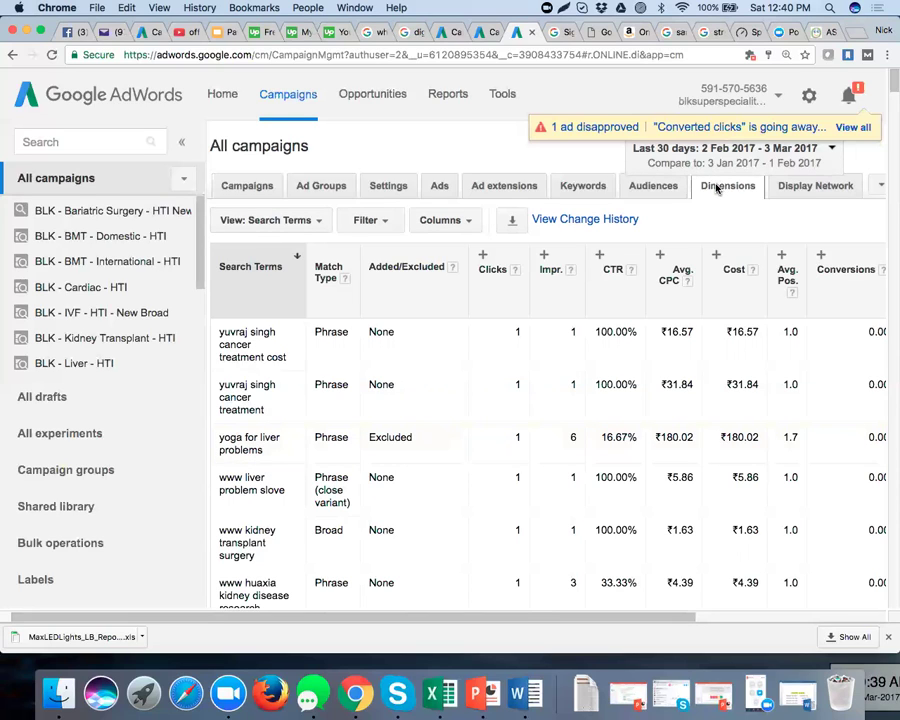
pyautogui.click(302, 224)
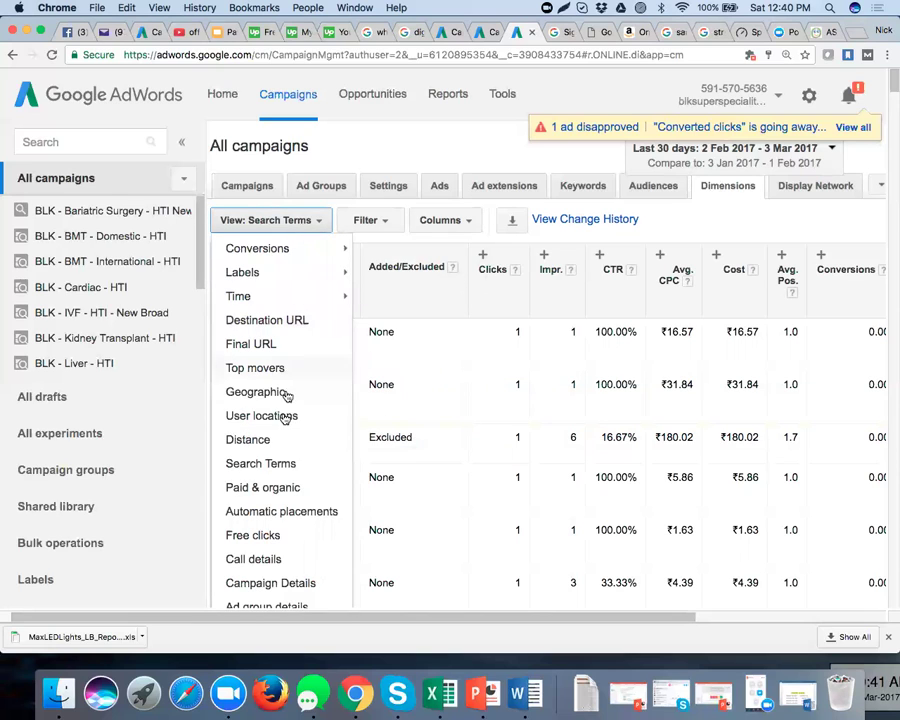
pyautogui.click(260, 464)
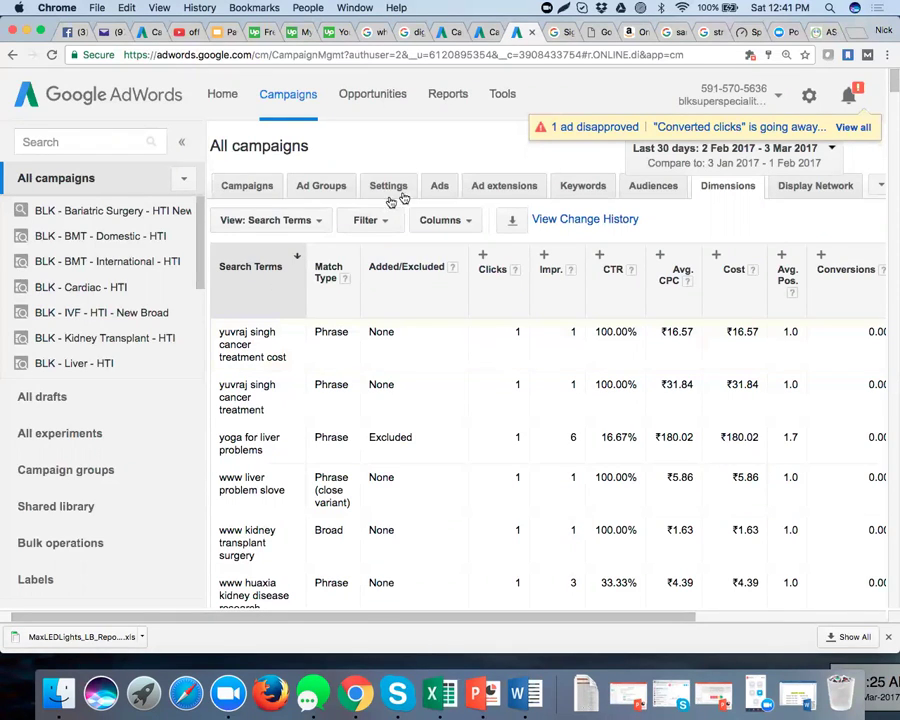
# Show the negative keywords of all campaigns and the form for adding campaign-level ones, leaving it without saving.
pyautogui.click(574, 190)
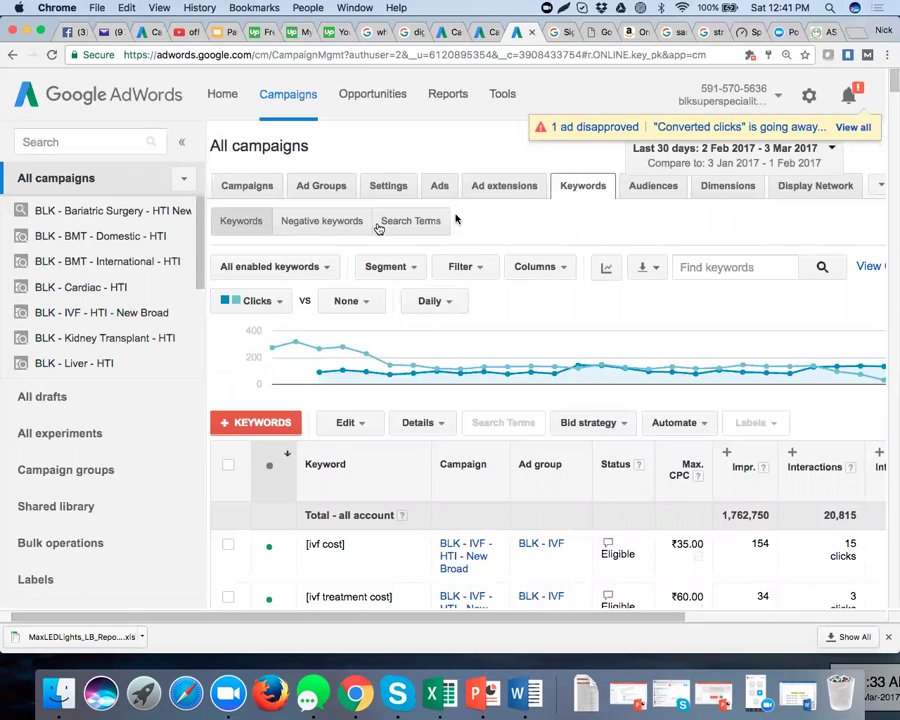
pyautogui.click(336, 224)
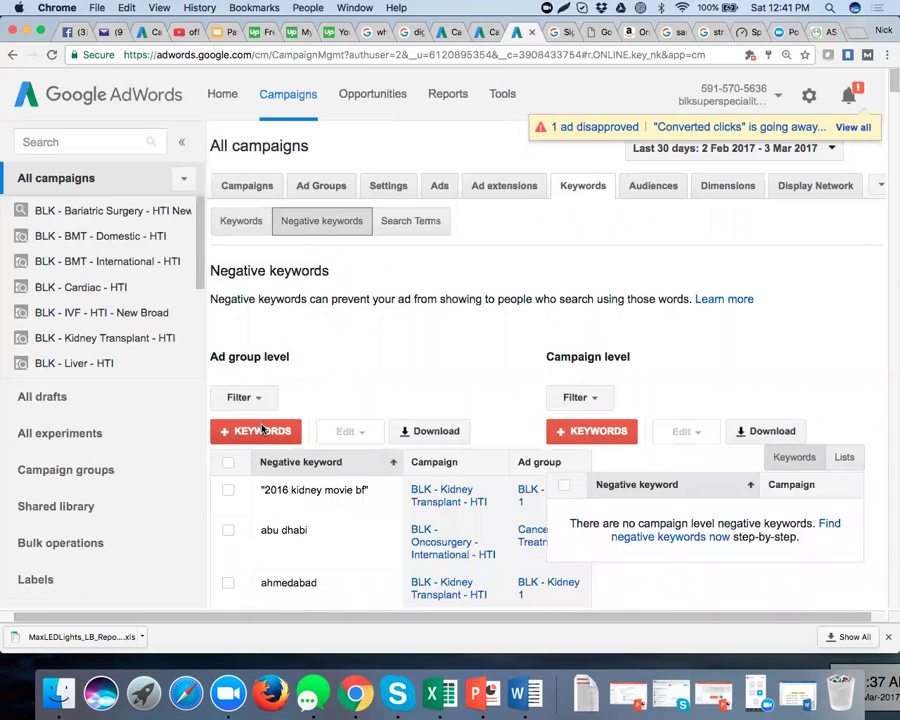
pyautogui.click(593, 433)
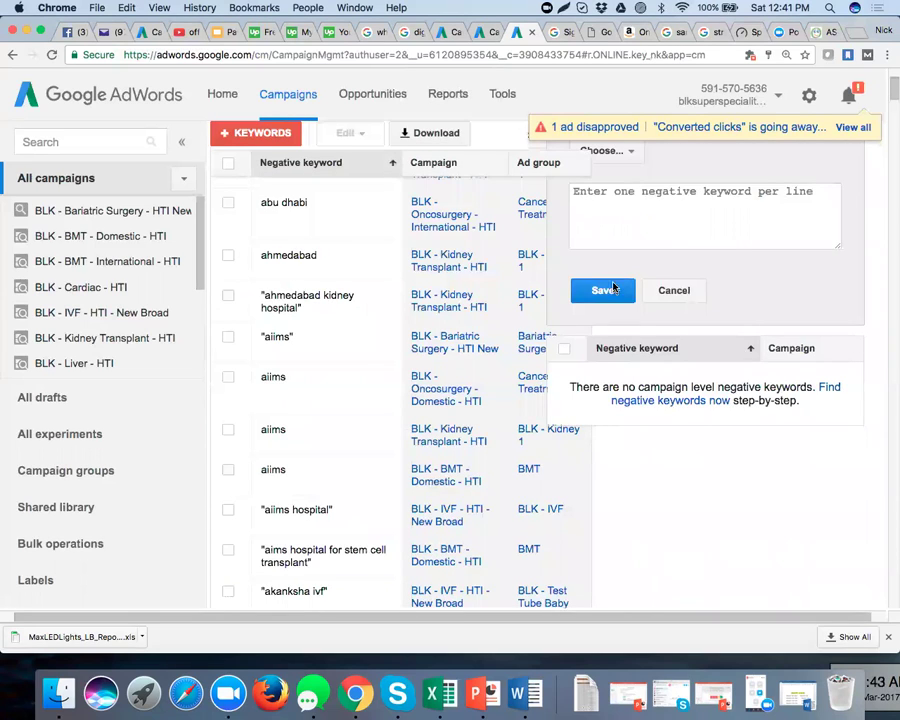
pyautogui.click(605, 202)
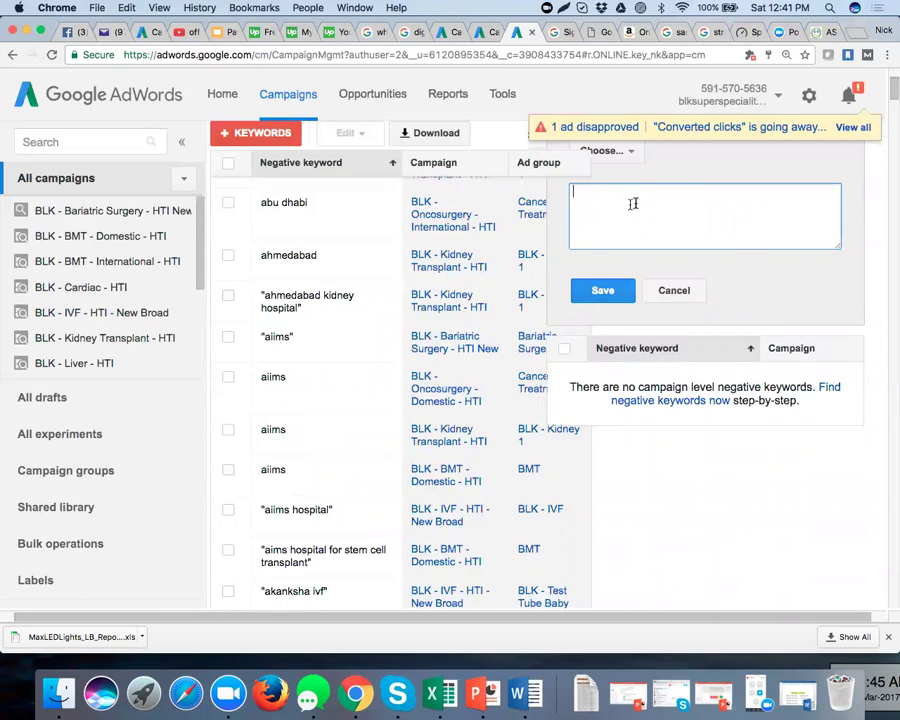
pyautogui.click(672, 291)
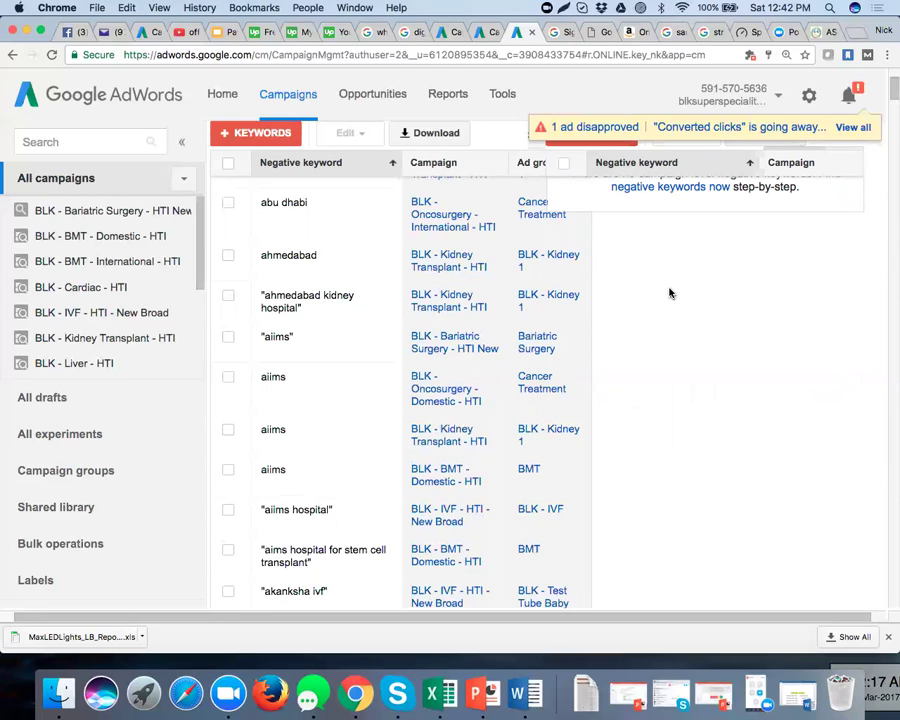
pyautogui.scroll(3, 670, 295)
pyautogui.scroll(4, 670, 292)
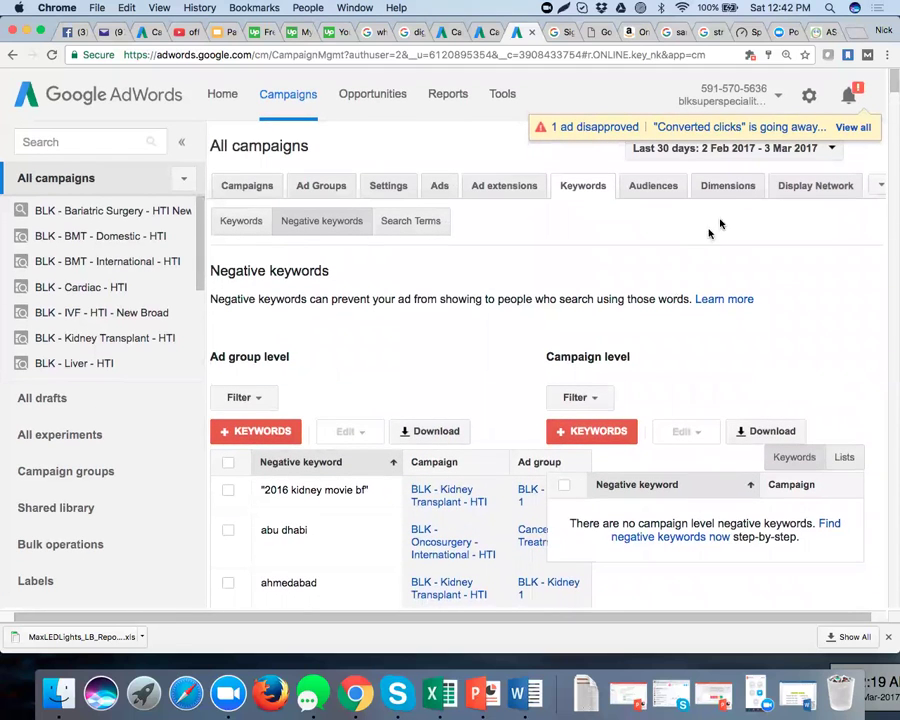
# Return to the Dimensions report, look through its conversion and time views, and switch it to Geographic.
pyautogui.click(728, 193)
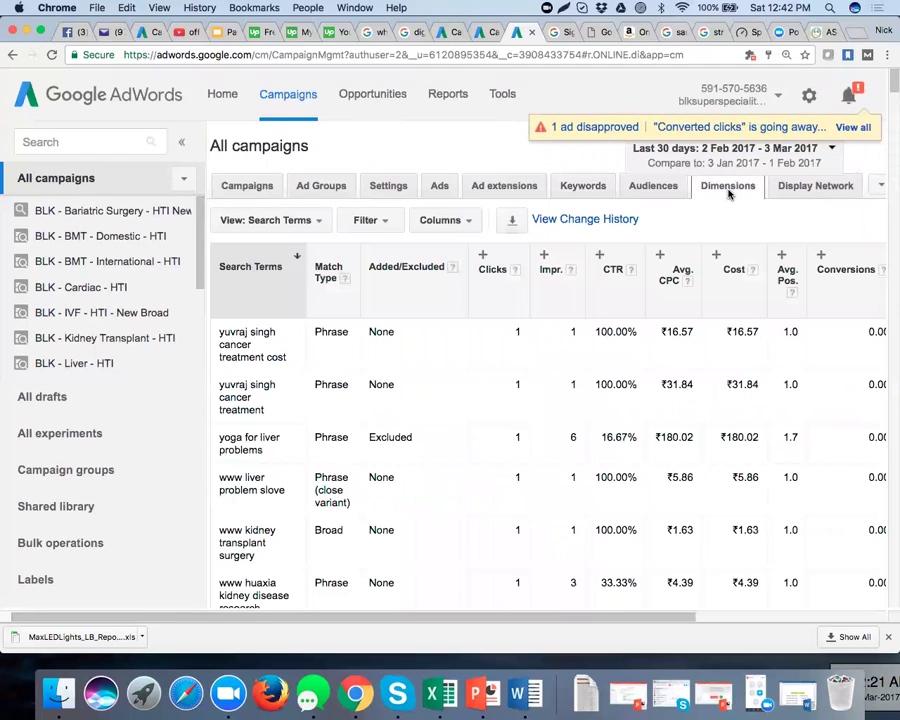
pyautogui.click(292, 221)
pyautogui.moveTo(282, 250)
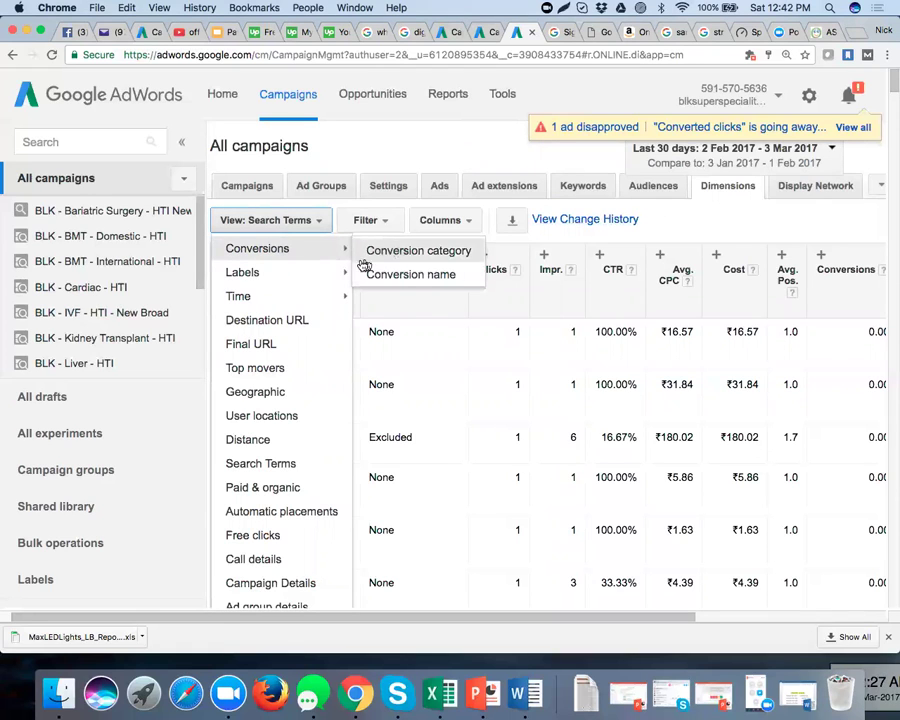
pyautogui.moveTo(294, 303)
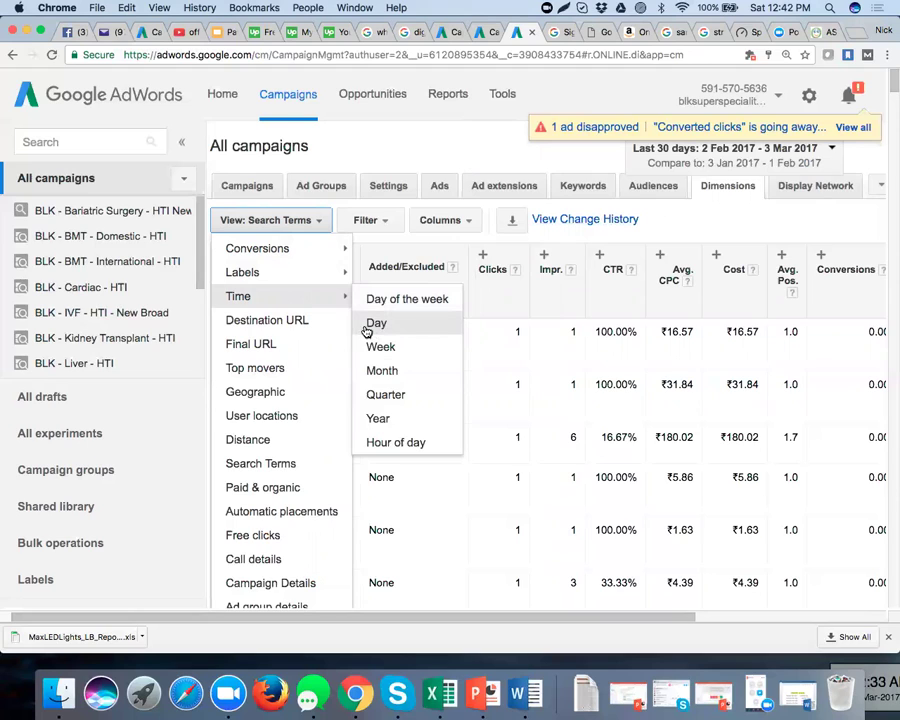
pyautogui.click(299, 398)
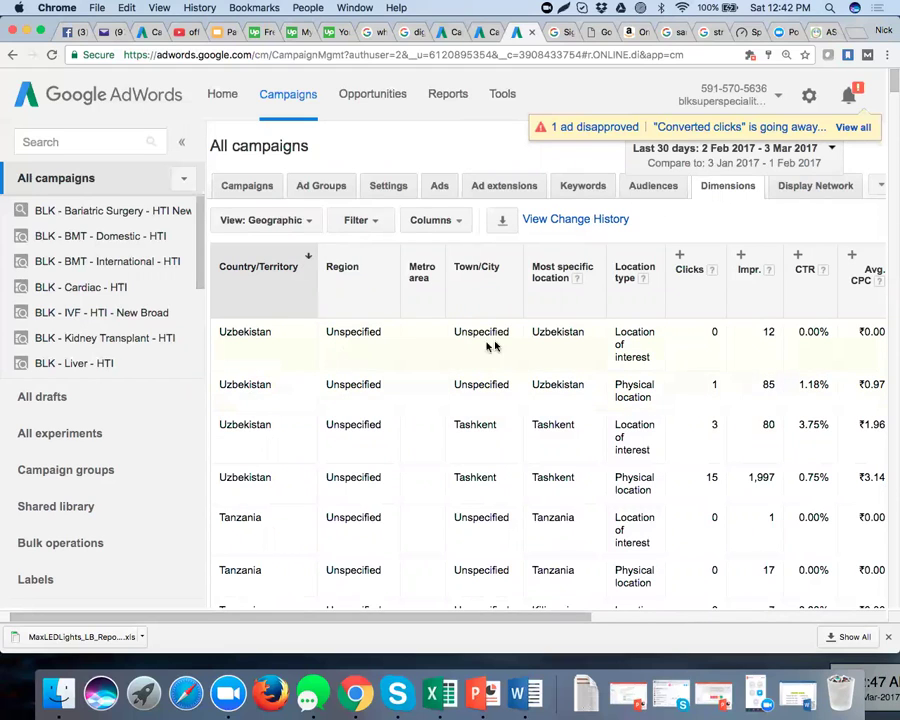
# Sort the geographic report by highest clicks, and re-sort it by highest conversions.
pyautogui.click(697, 278)
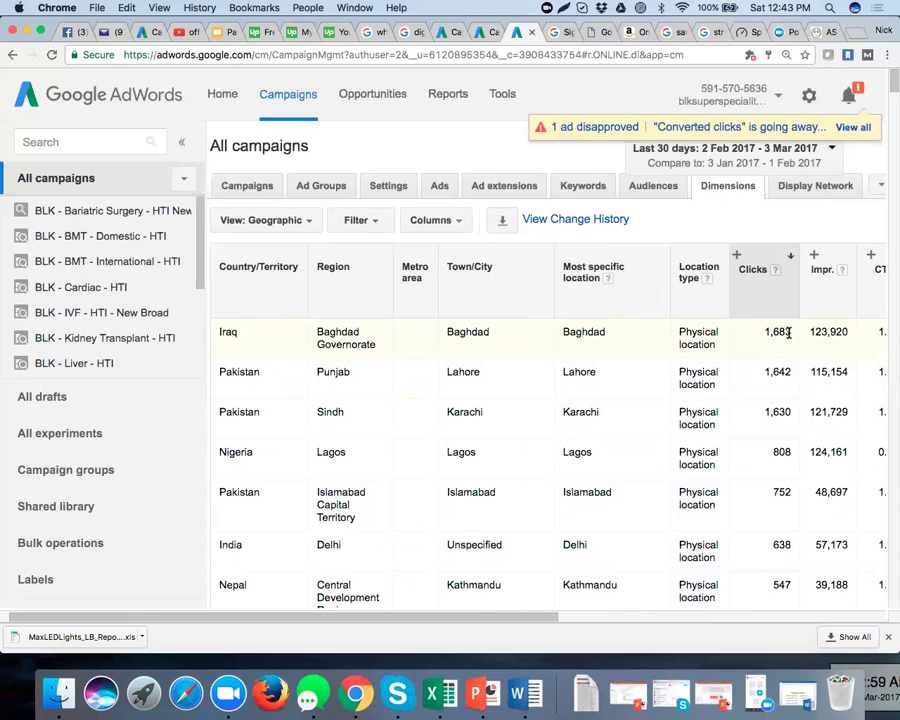
pyautogui.moveTo(518, 618); pyautogui.dragTo(782, 619)
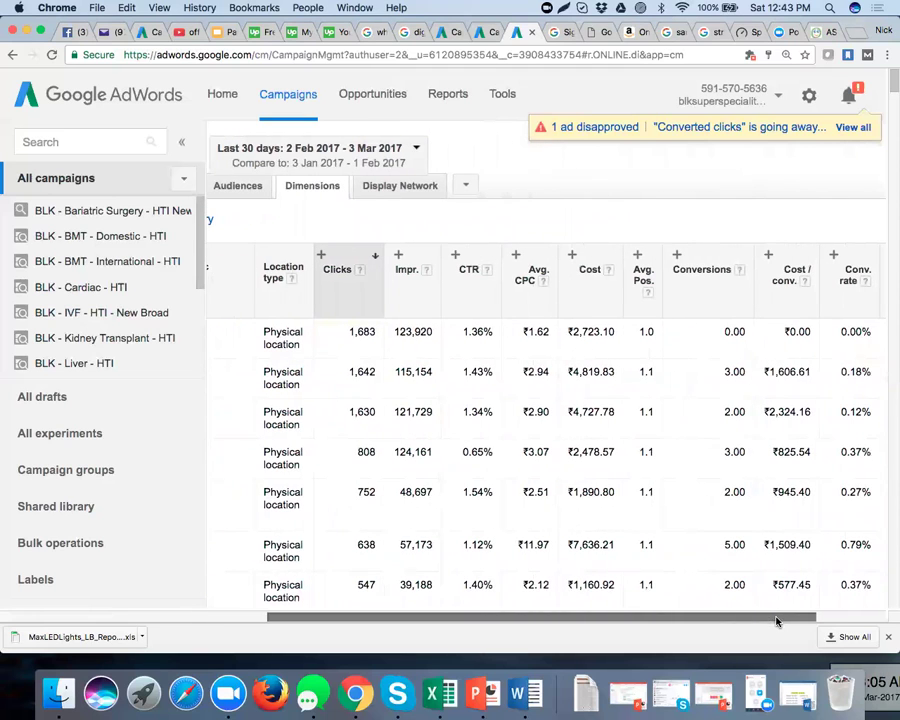
pyautogui.click(717, 291)
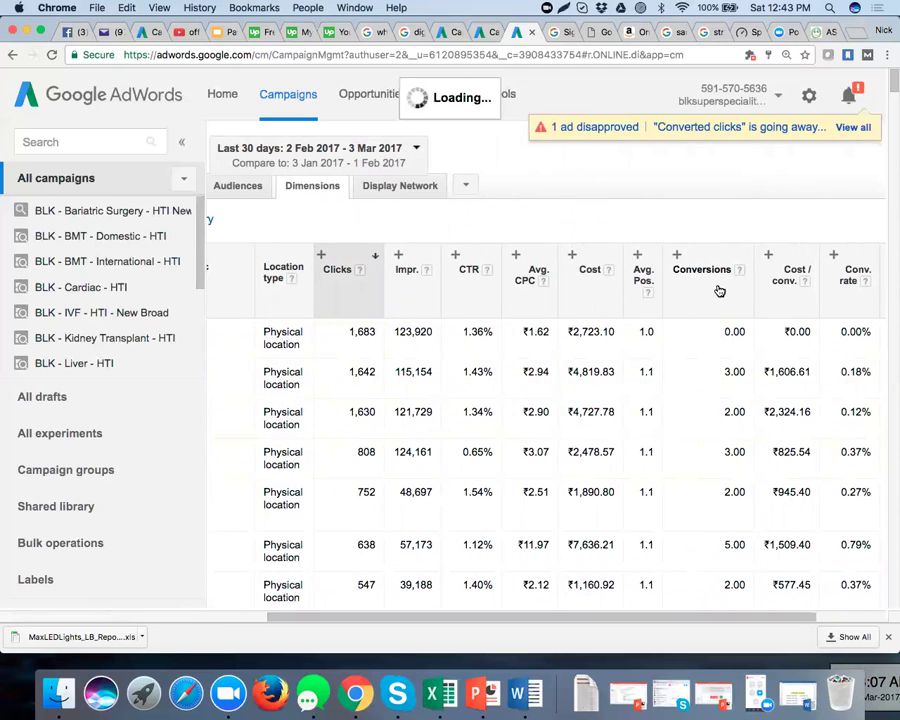
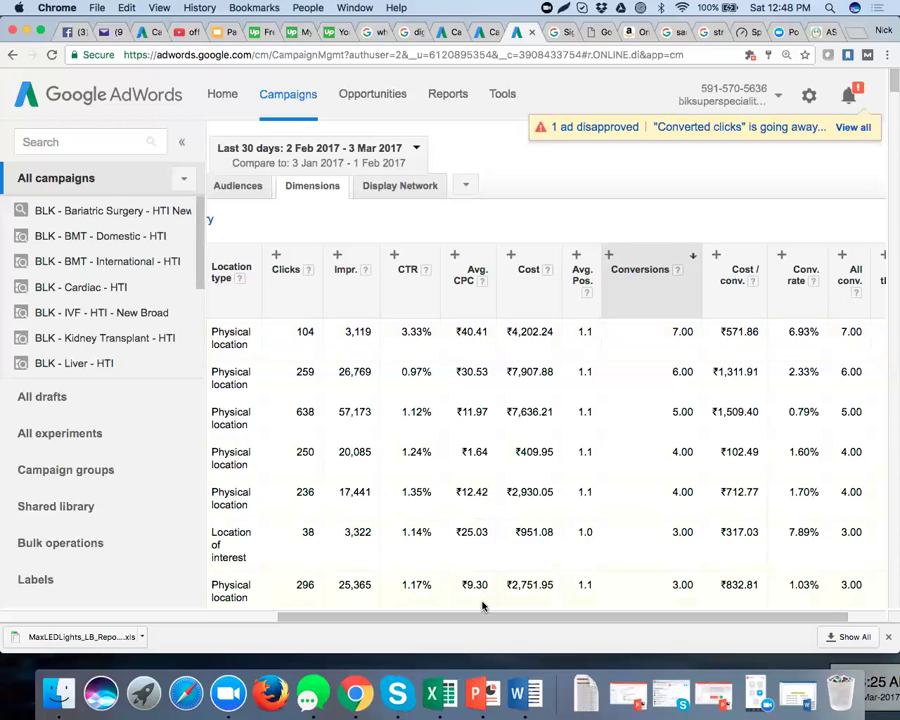
# Examine the locations in the geographic report against their clicks, cost, conversions, cost per conversion and conversion rate.
pyautogui.moveTo(486, 612); pyautogui.dragTo(185, 609)
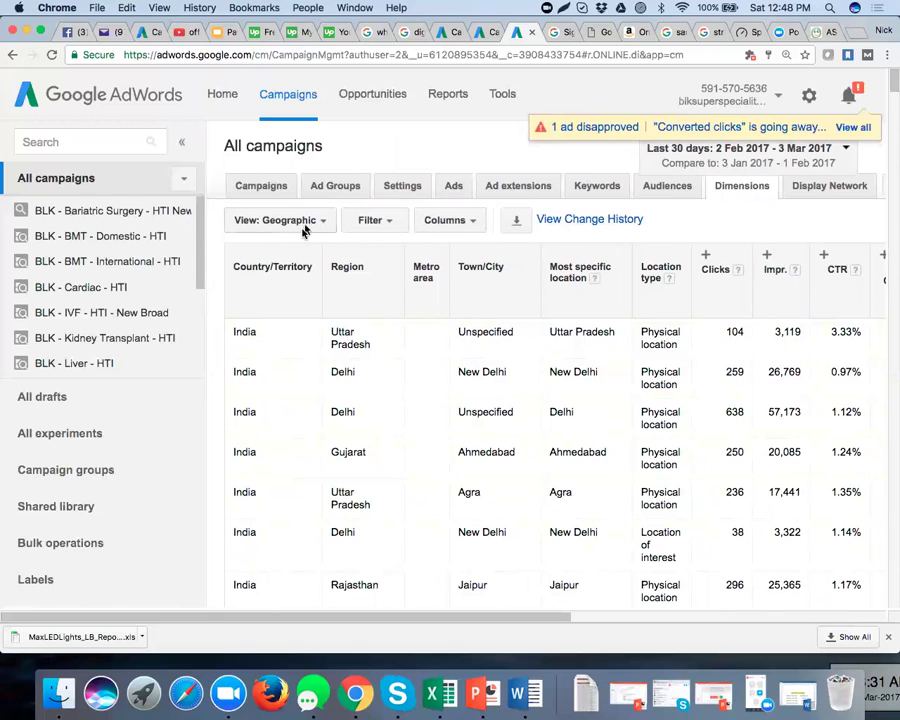
pyautogui.moveTo(238, 617); pyautogui.dragTo(572, 596)
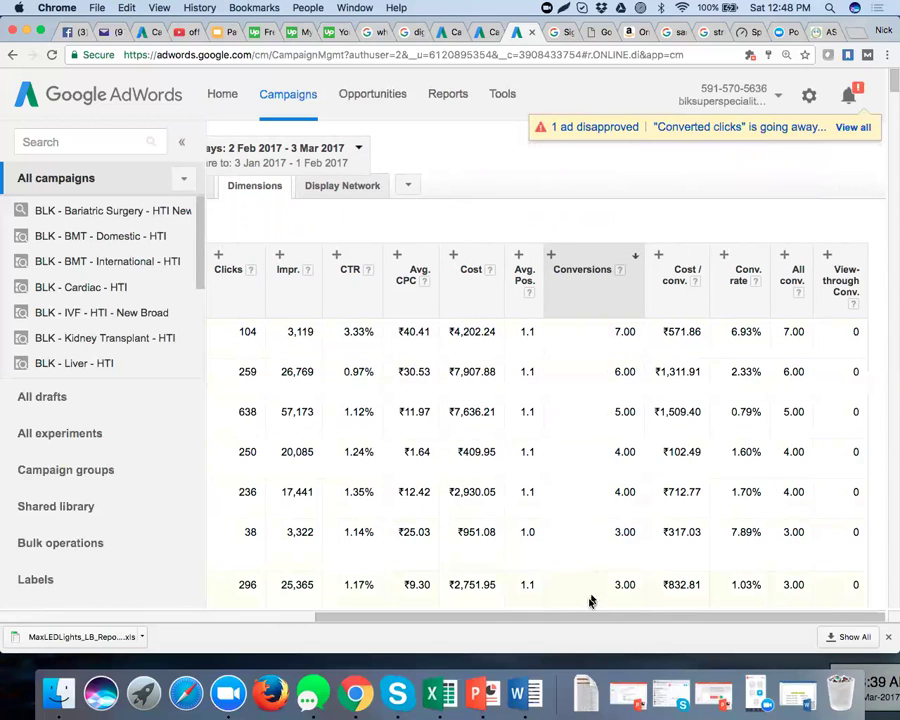
pyautogui.click(753, 283)
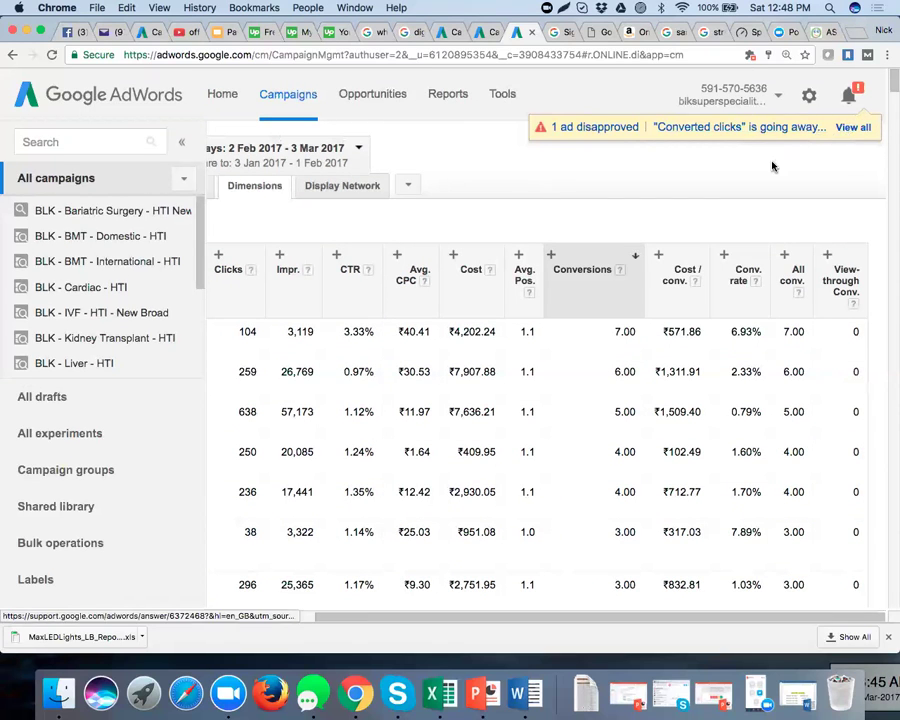
pyautogui.click(355, 153)
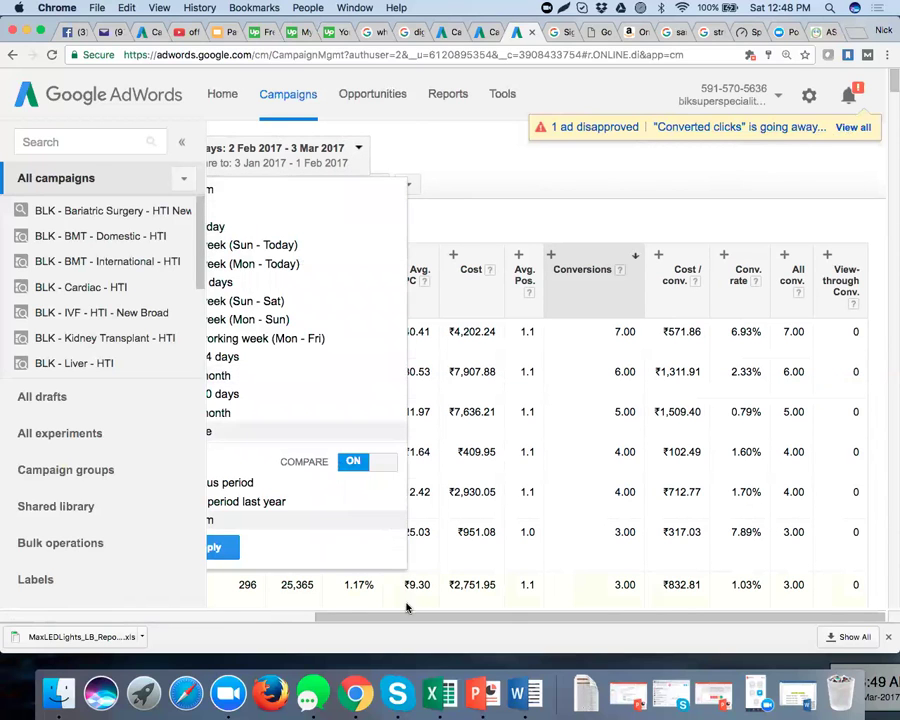
pyautogui.moveTo(405, 621); pyautogui.dragTo(80, 629)
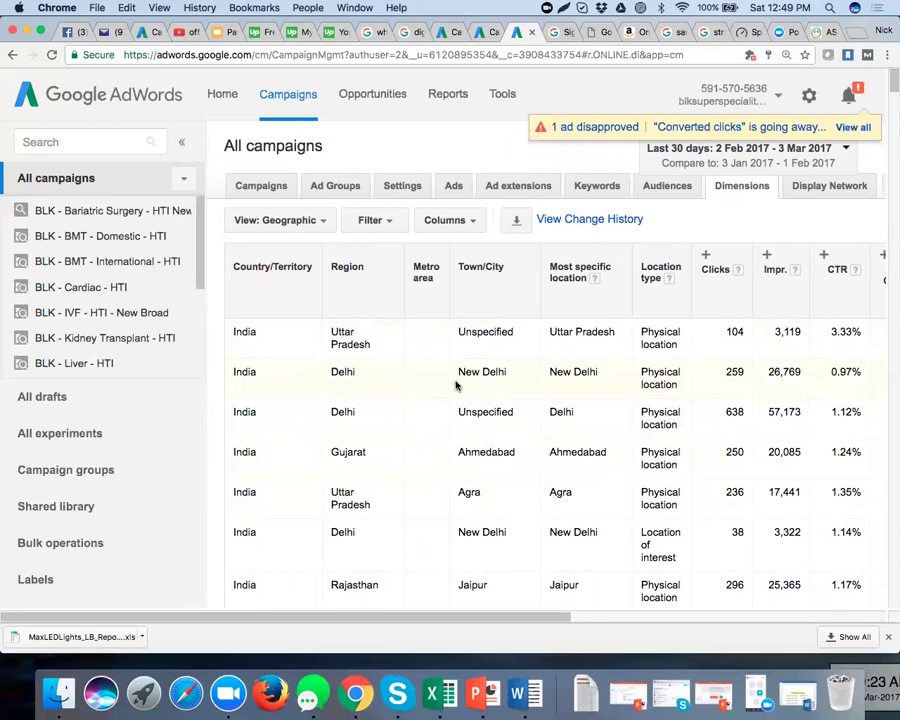
pyautogui.moveTo(519, 619); pyautogui.dragTo(701, 615)
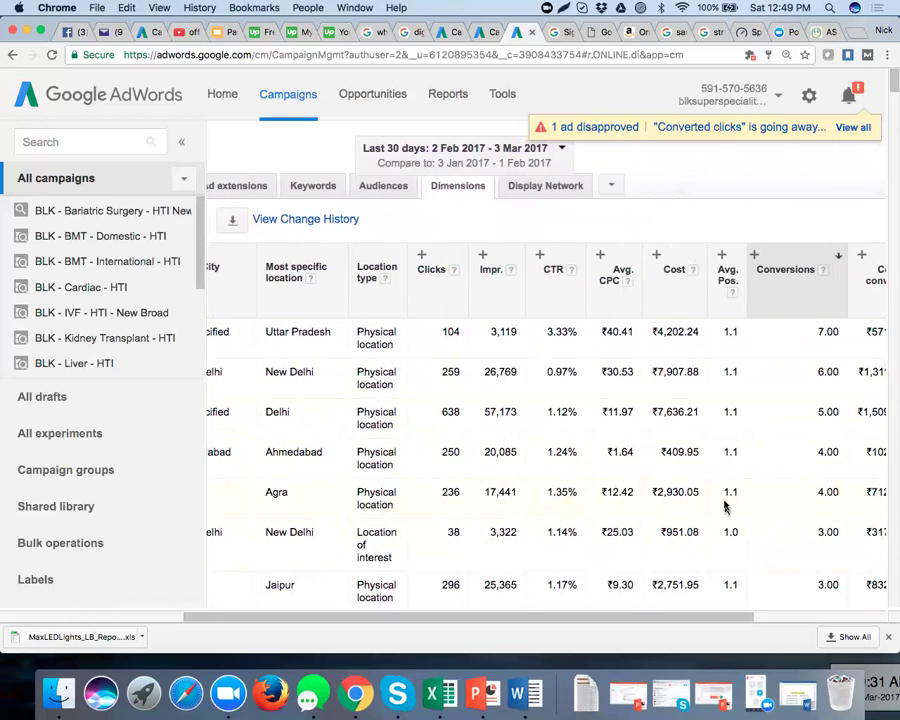
pyautogui.moveTo(645, 617); pyautogui.dragTo(755, 615)
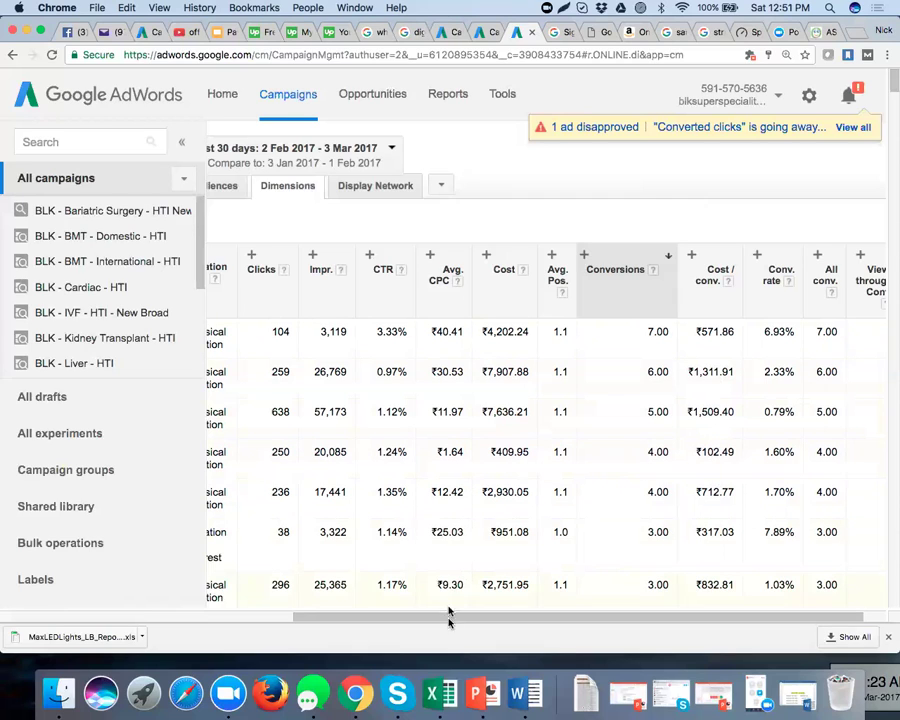
# Switch the Dimensions report from the geographic view to the Day of the week time view.
pyautogui.moveTo(454, 621); pyautogui.dragTo(206, 628)
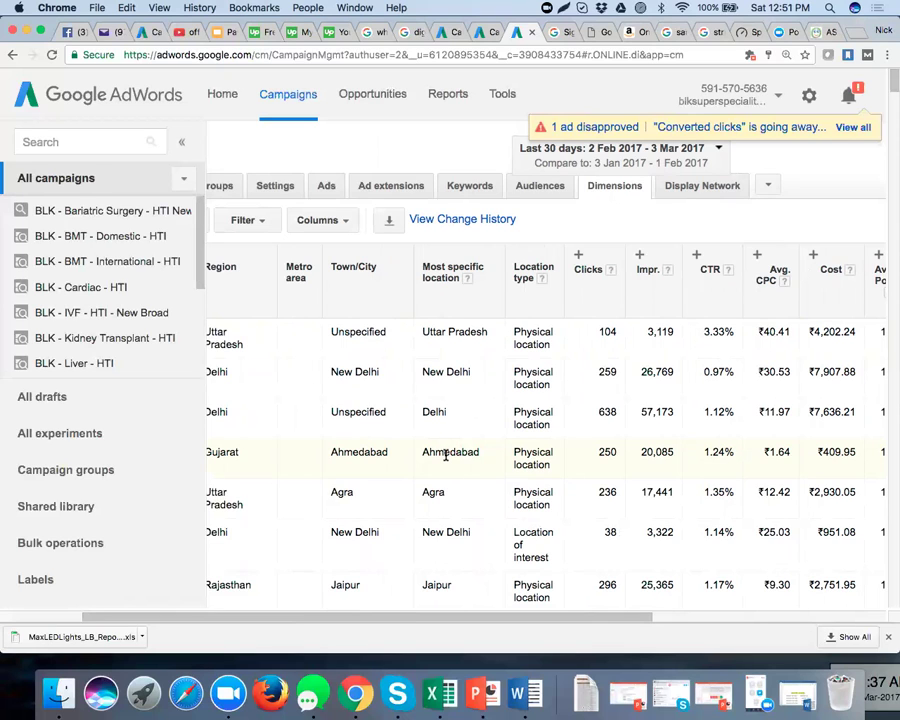
pyautogui.hscroll(-1, 425, 620)
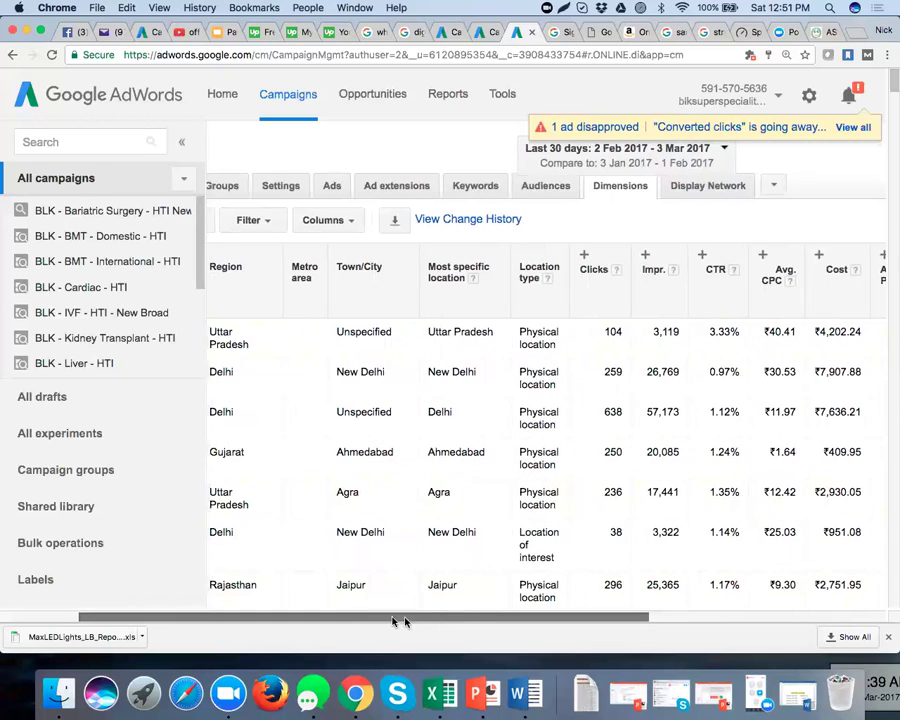
pyautogui.moveTo(425, 620); pyautogui.dragTo(327, 622)
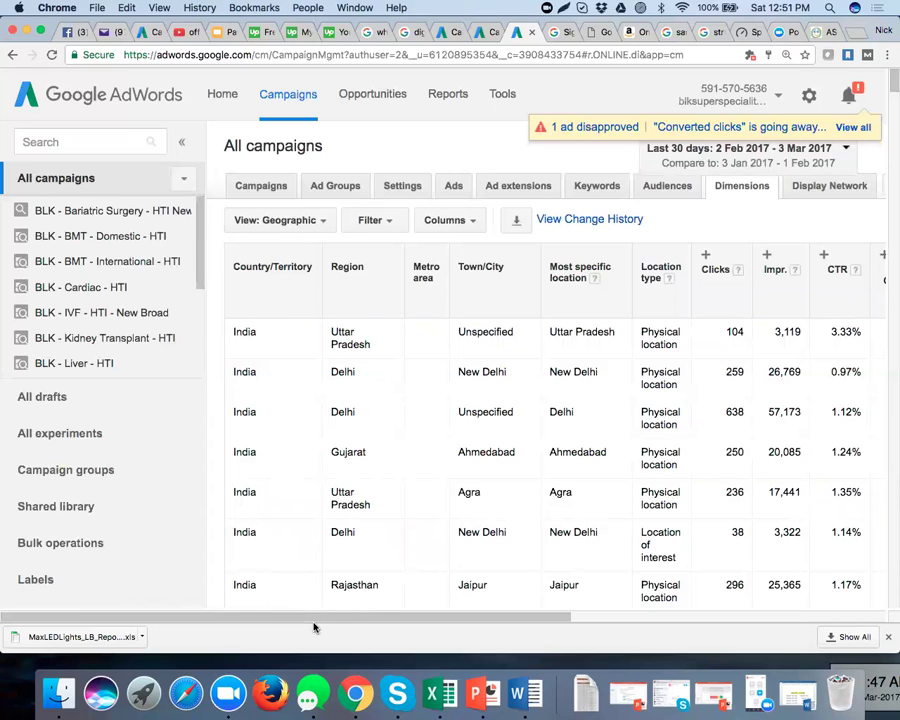
pyautogui.click(323, 222)
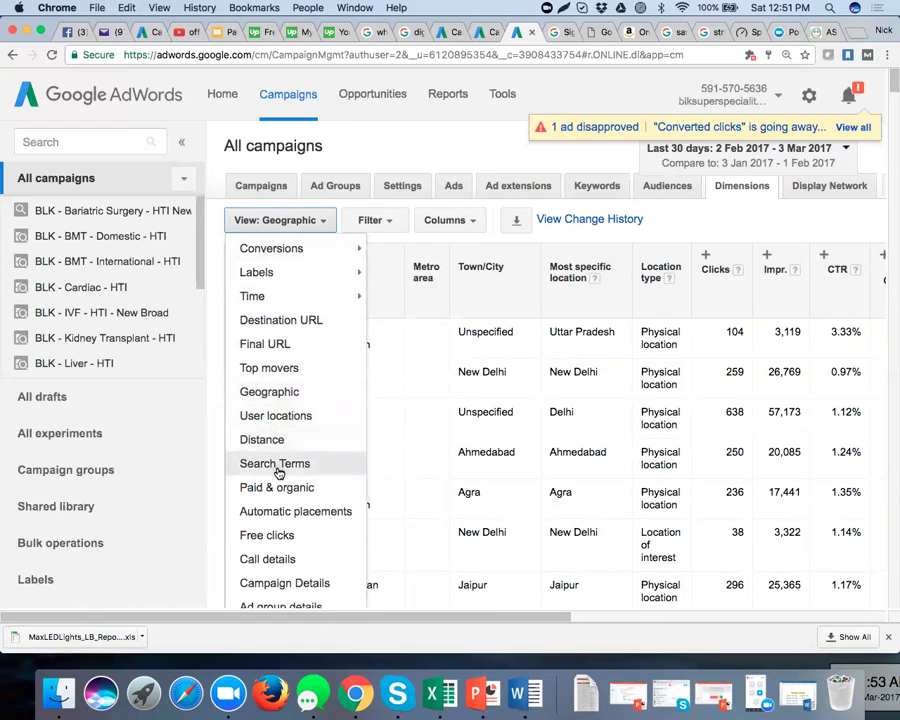
pyautogui.moveTo(283, 295)
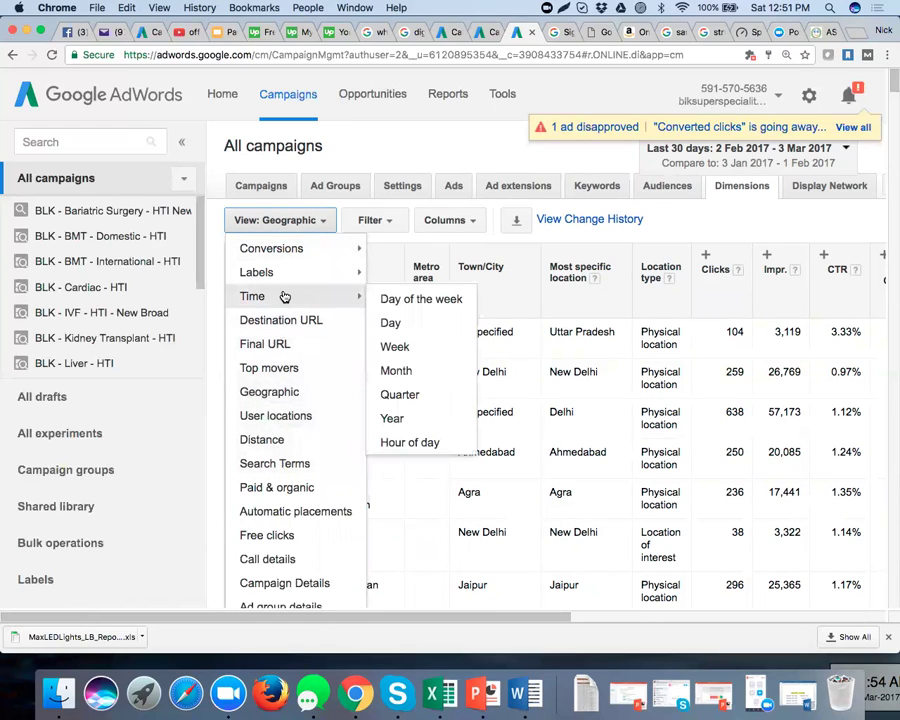
pyautogui.click(402, 302)
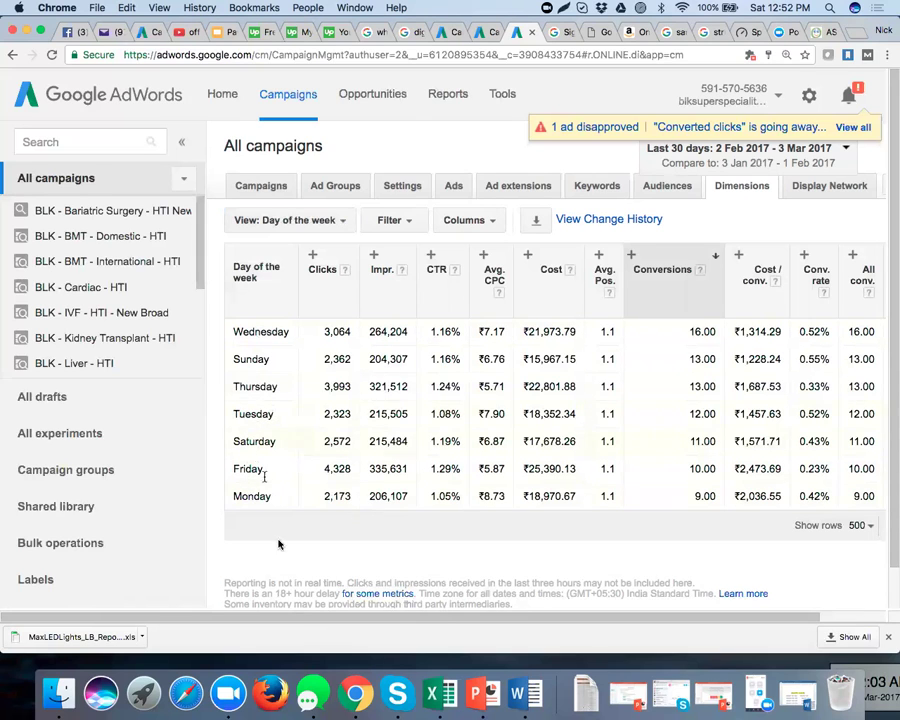
# Sort the day-of-the-week report by highest cost per conversion and compare the days.
pyautogui.moveTo(295, 621); pyautogui.dragTo(358, 617)
pyautogui.click(682, 302)
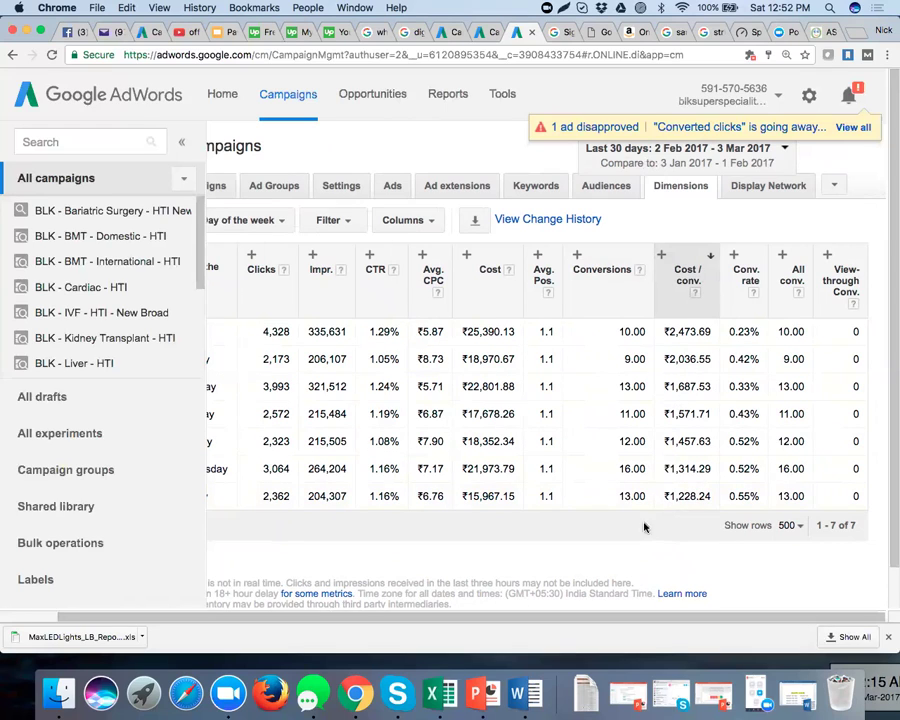
pyautogui.hscroll(-1, 520, 620)
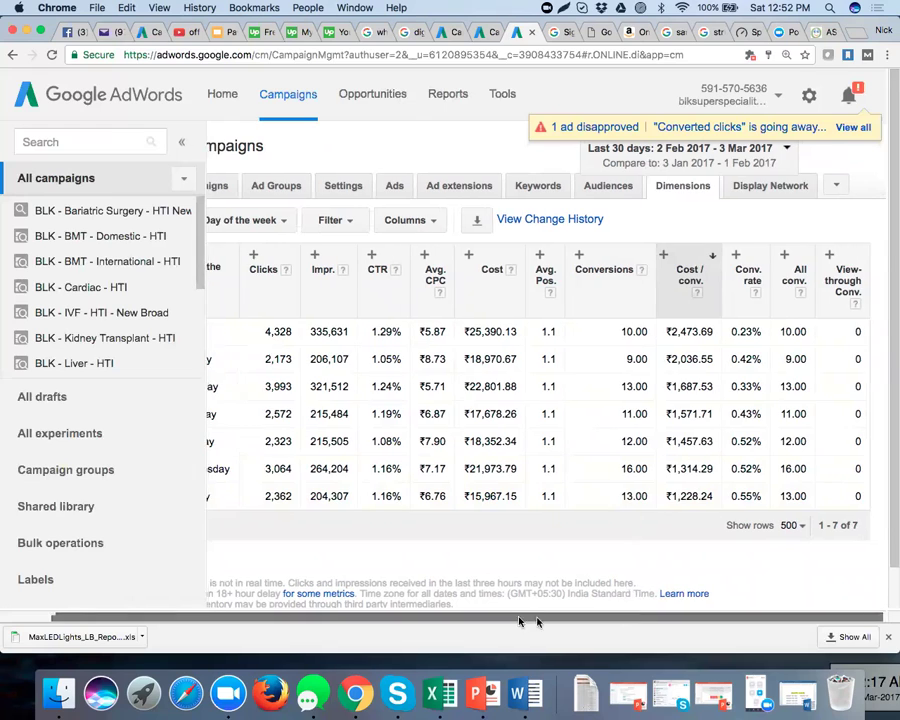
pyautogui.moveTo(520, 620); pyautogui.dragTo(416, 622)
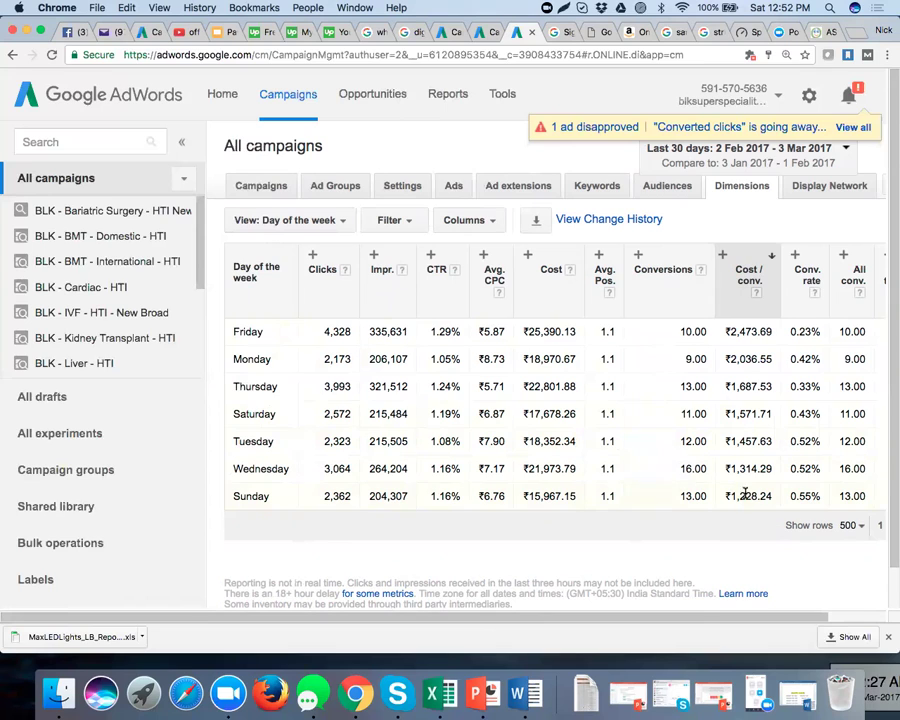
# Switch the Dimensions report to the Hour of day view and sort it by lowest cost per conversion.
pyautogui.click(300, 226)
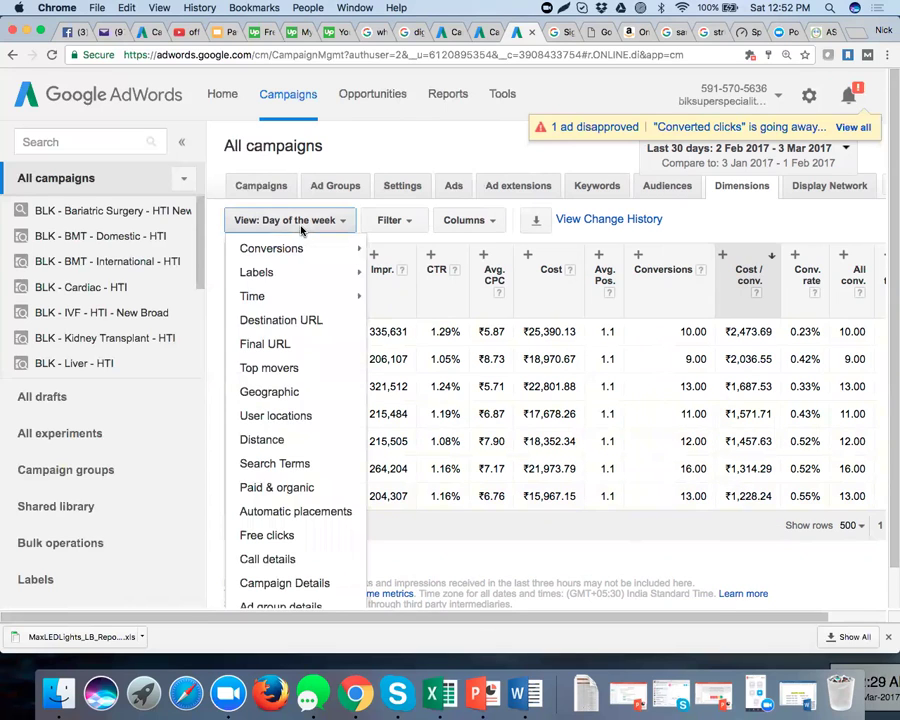
pyautogui.moveTo(297, 292)
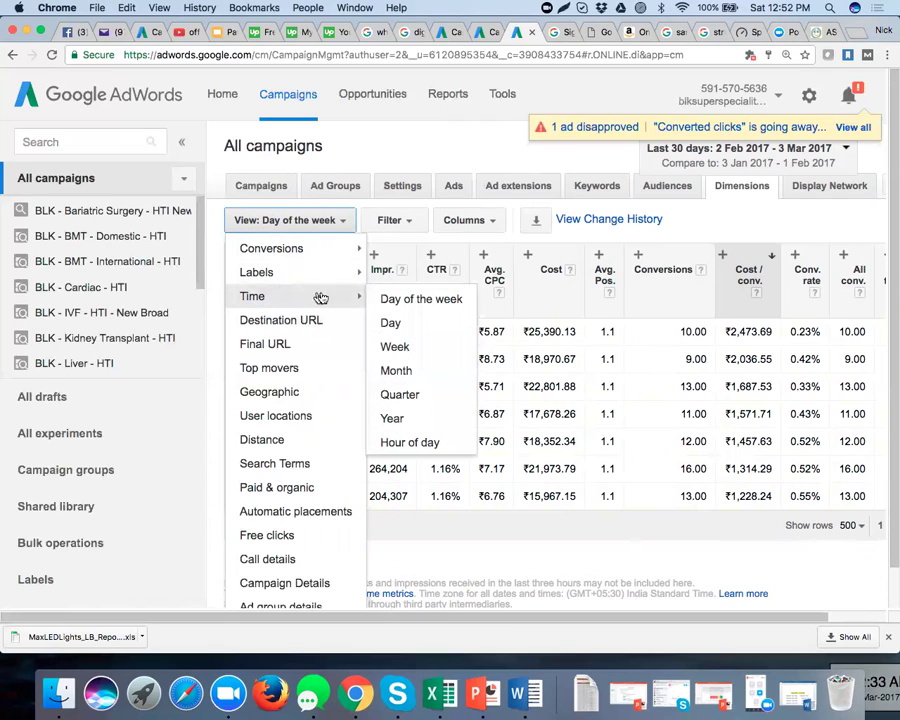
pyautogui.click(410, 442)
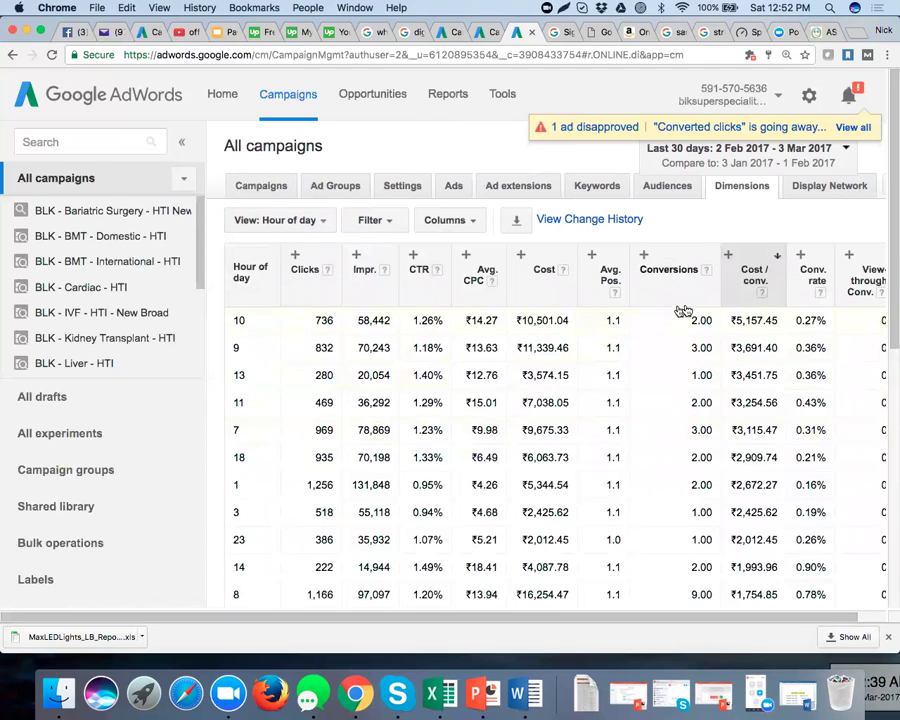
pyautogui.hscroll(2, 632, 616)
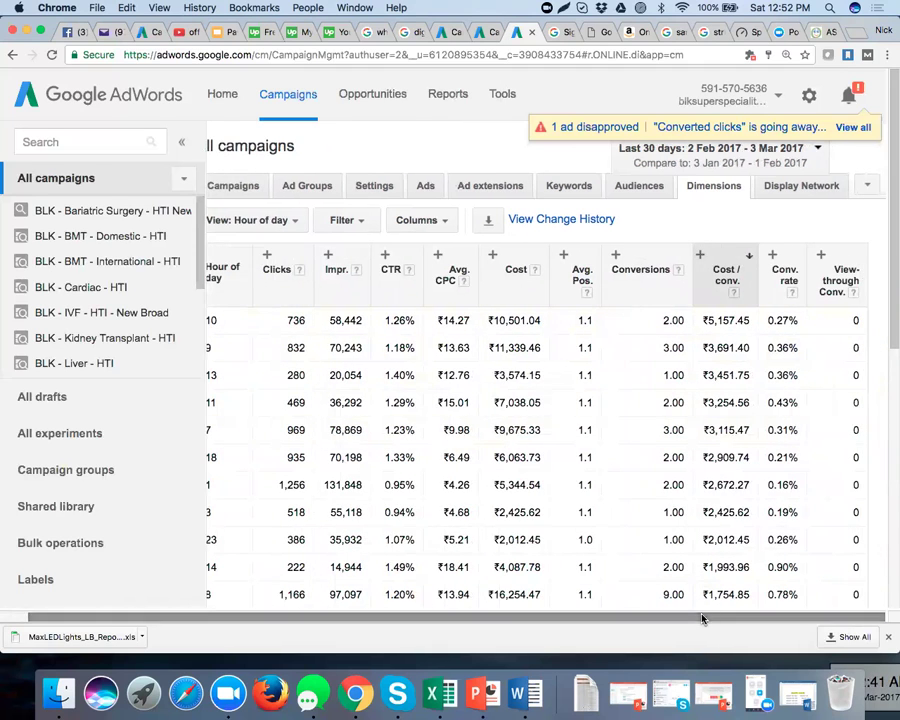
pyautogui.click(710, 298)
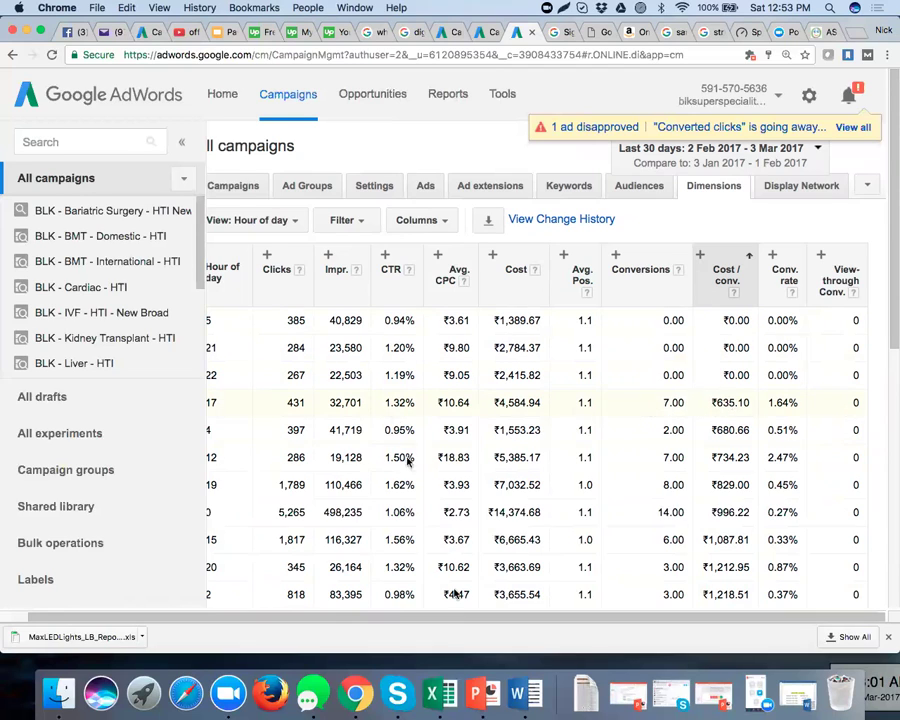
pyautogui.moveTo(496, 620); pyautogui.dragTo(400, 630)
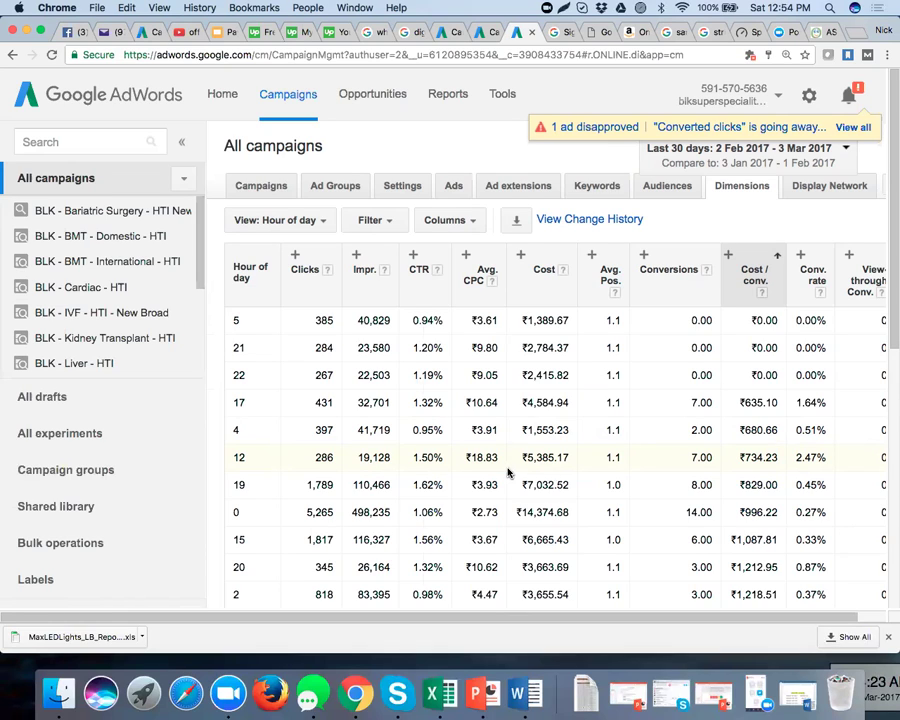
pyautogui.moveTo(610, 616); pyautogui.dragTo(714, 624)
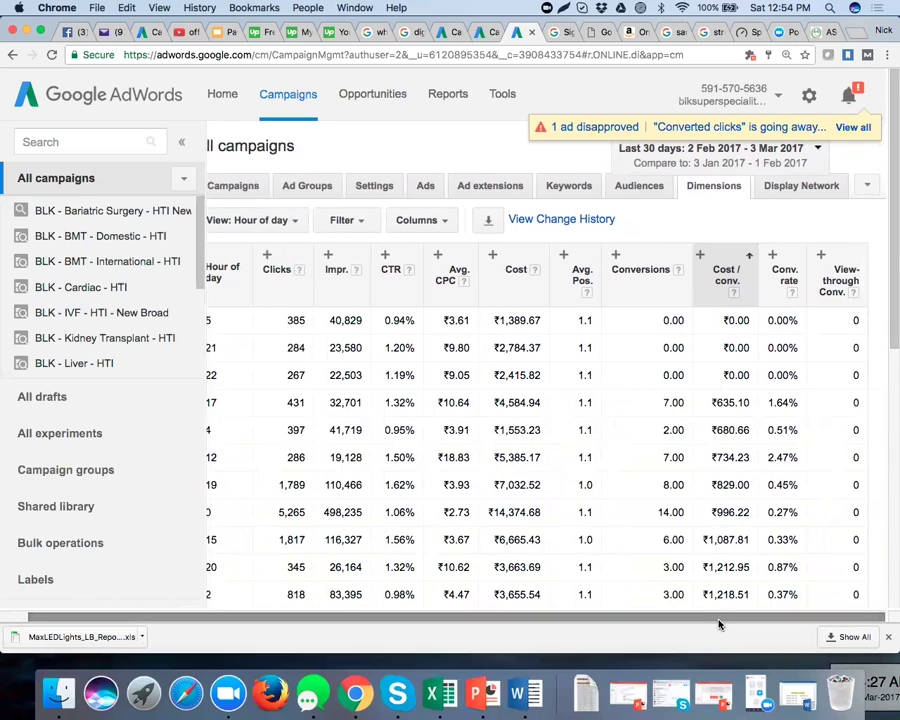
# Show the sitelinks extensions of all campaigns and review their clicks, cost, conversions and conversion rate.
pyautogui.click(483, 191)
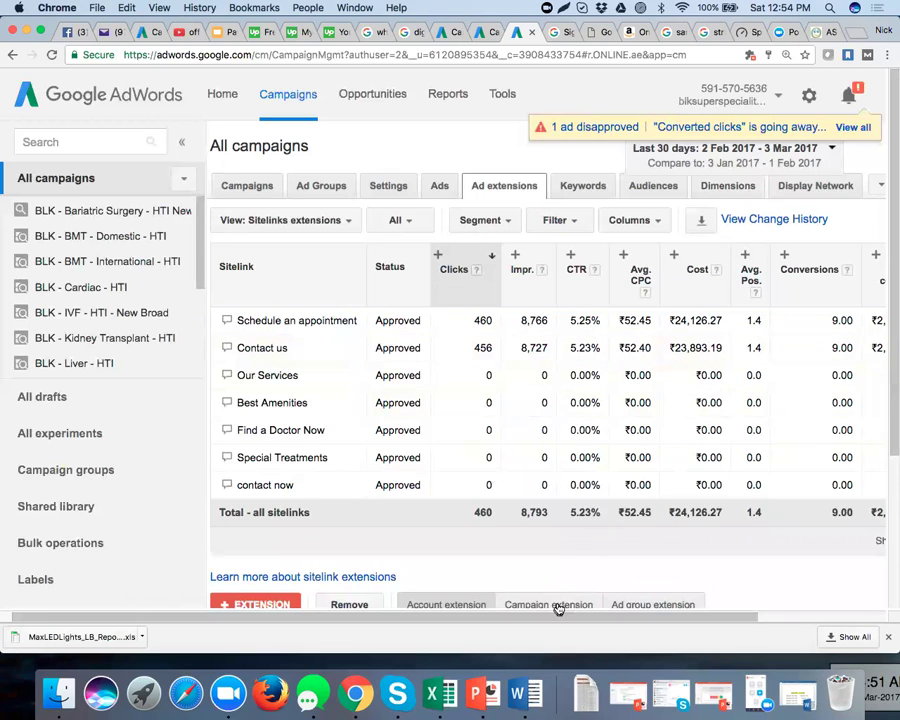
pyautogui.moveTo(555, 619); pyautogui.dragTo(637, 617)
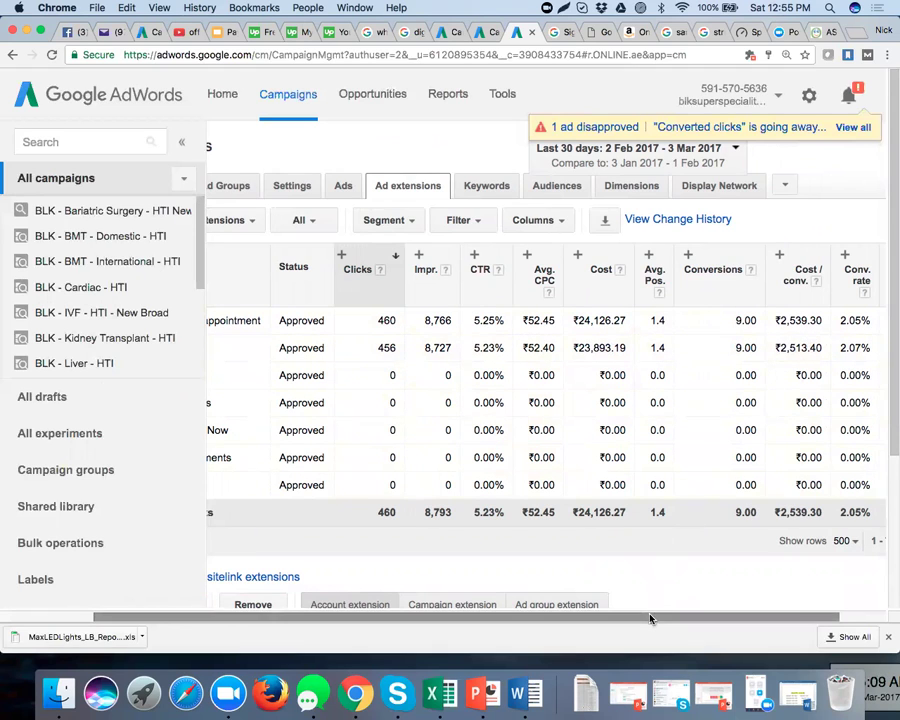
pyautogui.moveTo(651, 617); pyautogui.dragTo(707, 621)
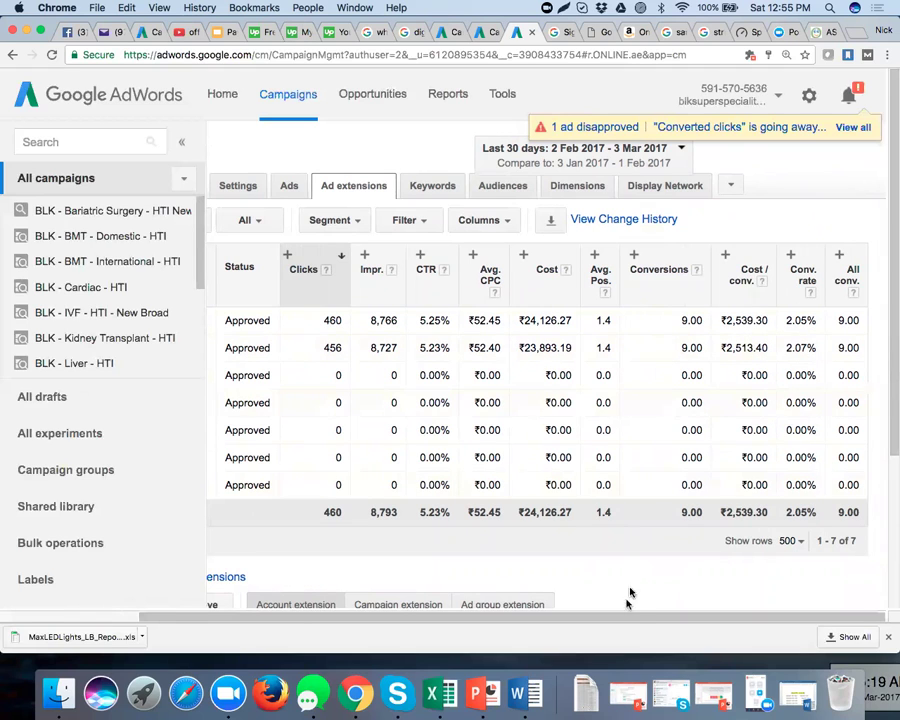
pyautogui.moveTo(454, 625); pyautogui.dragTo(362, 620)
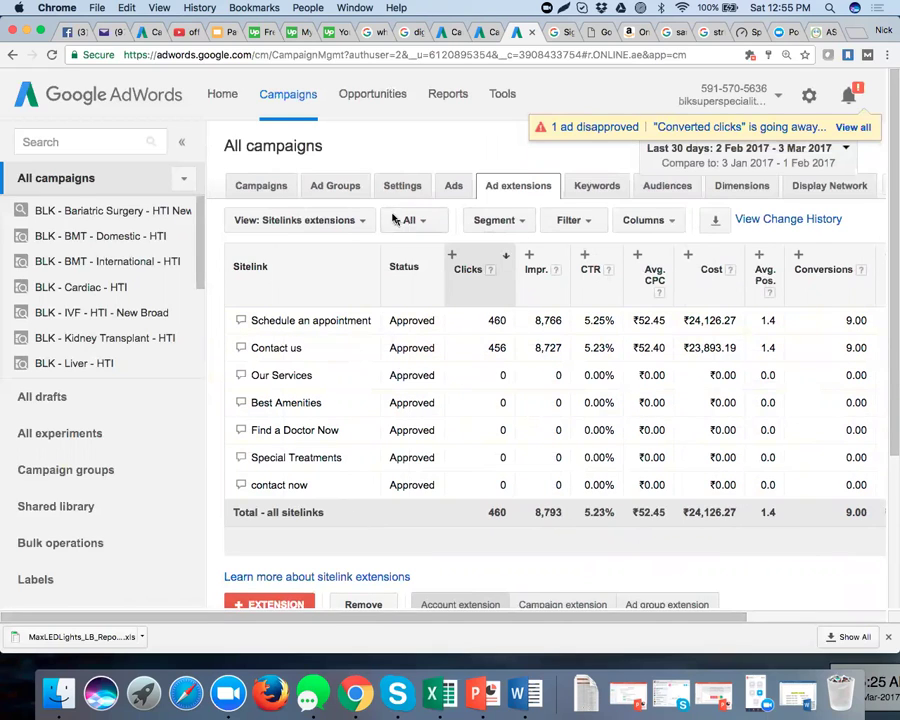
# Switch the ad extensions report to Call extensions and review each phone number's clicks, cost and conversion figures.
pyautogui.click(361, 222)
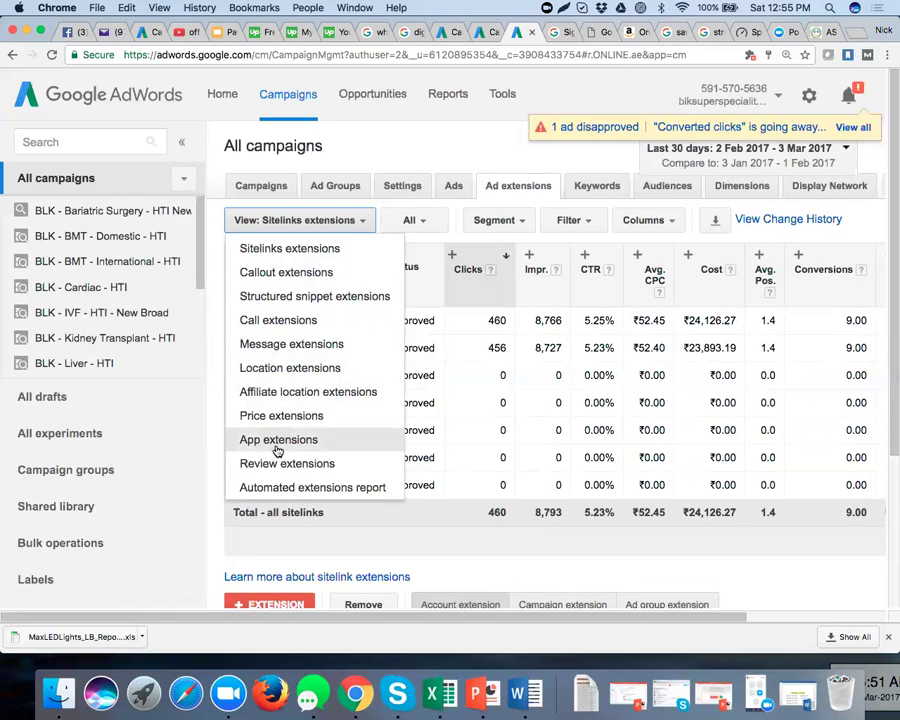
pyautogui.click(291, 321)
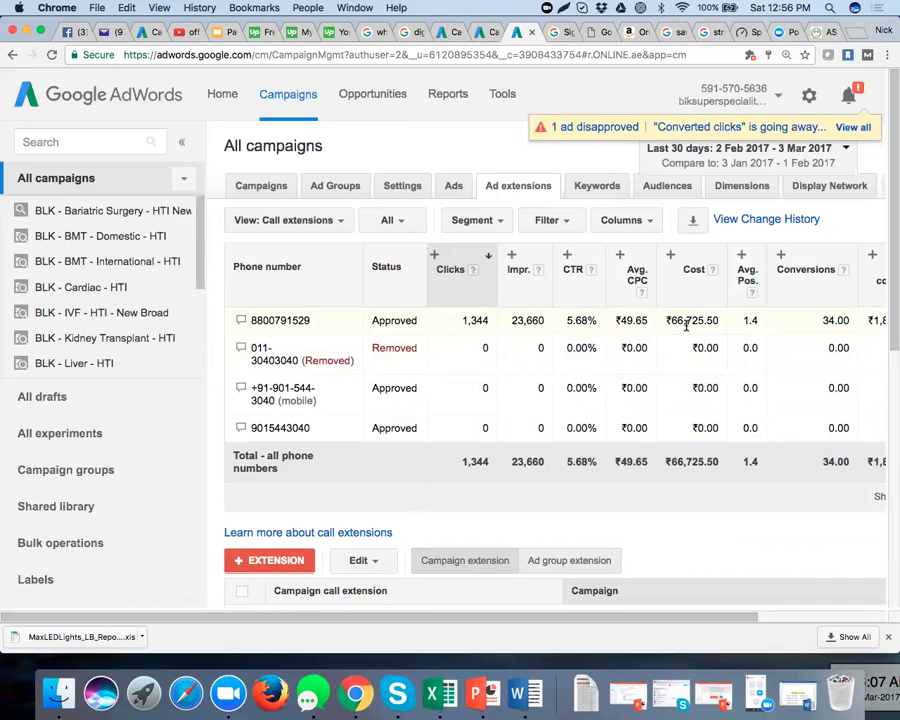
pyautogui.moveTo(585, 615); pyautogui.dragTo(729, 609)
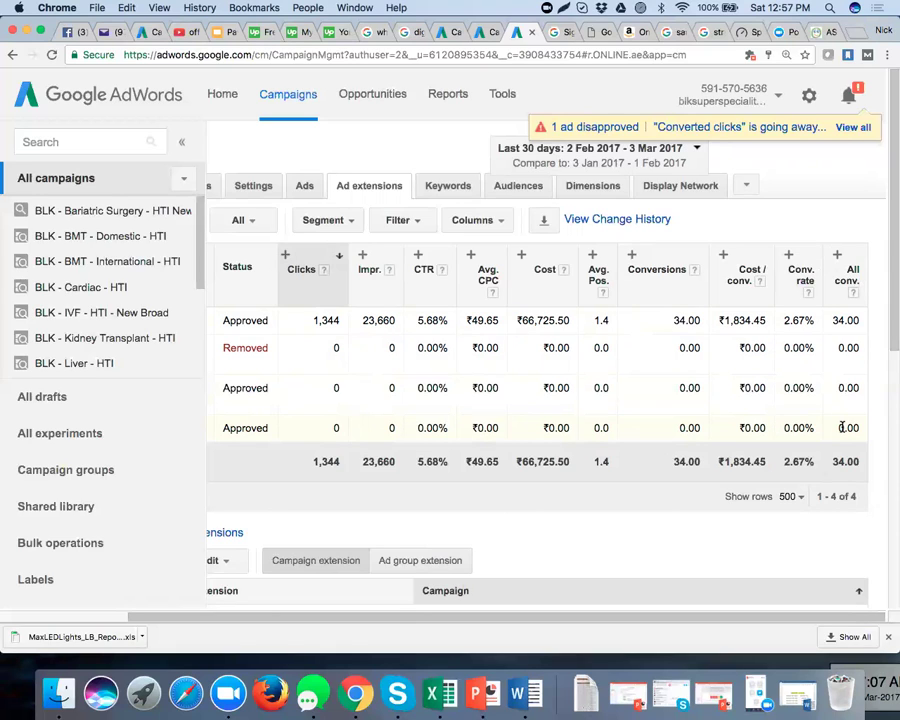
# Open the account's conversion actions and start a new one with Website as the source, ready for naming.
pyautogui.click(499, 96)
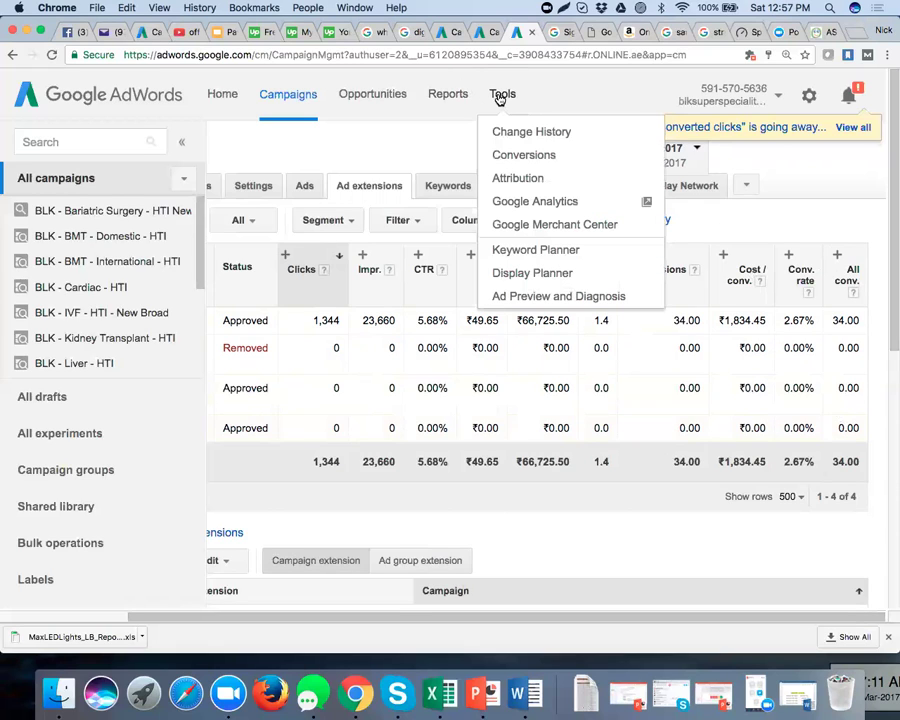
pyautogui.click(514, 160)
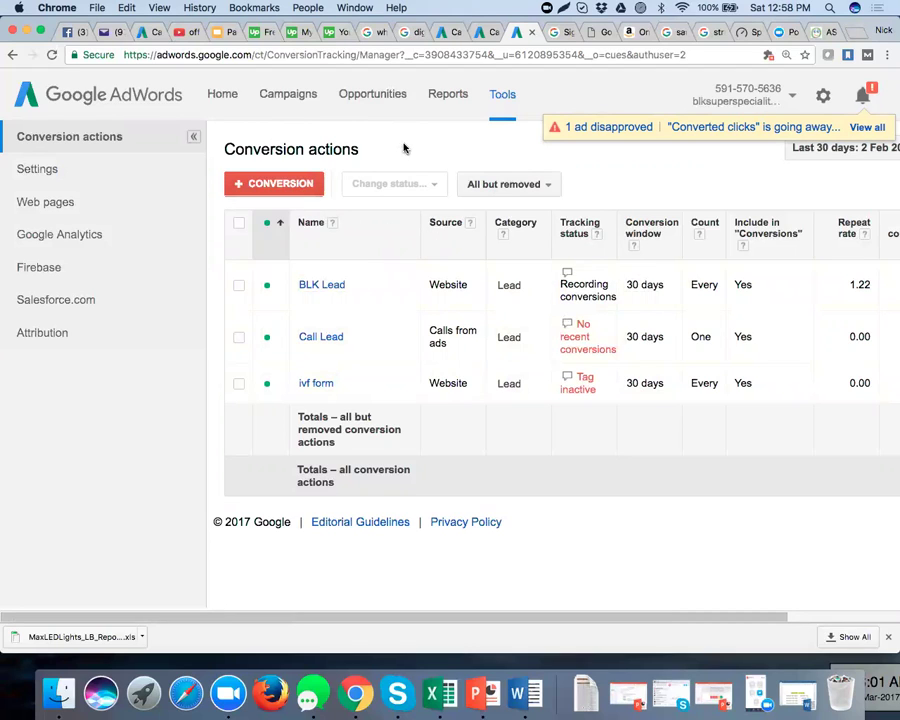
pyautogui.click(268, 186)
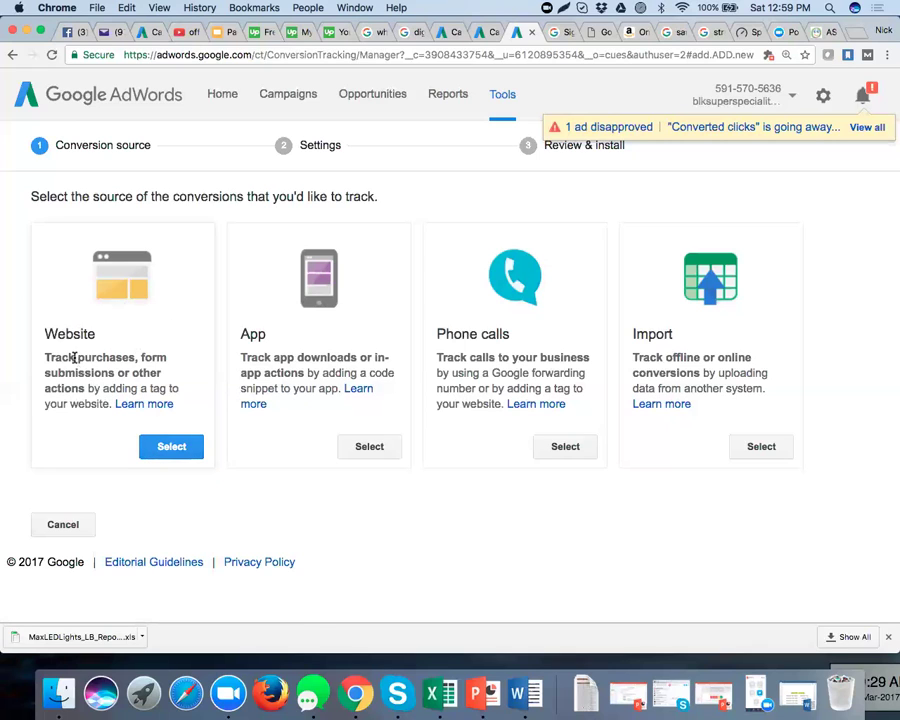
pyautogui.click(170, 446)
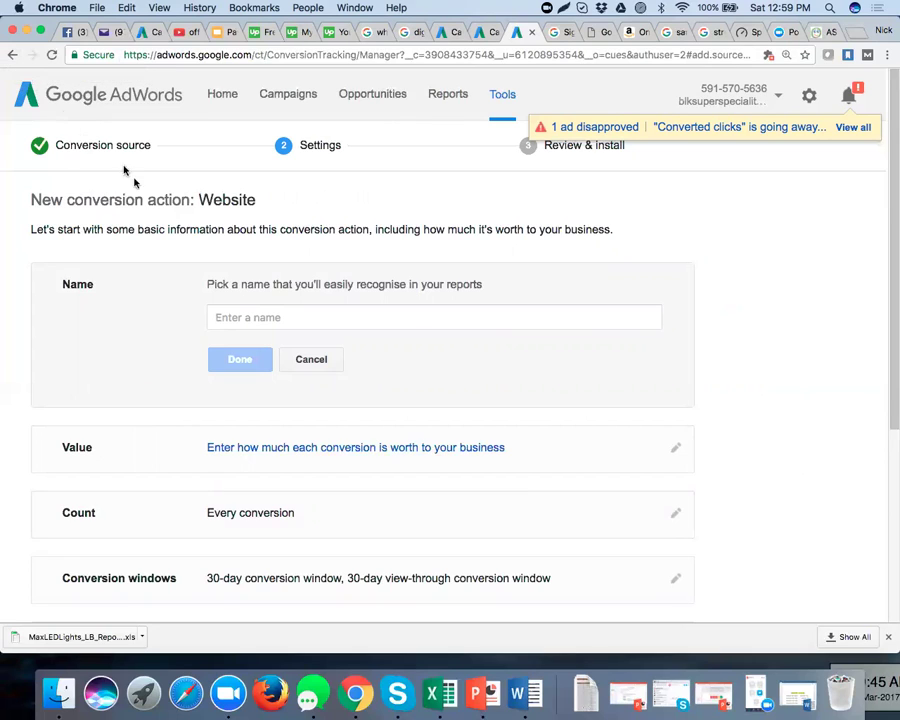
pyautogui.click(261, 318)
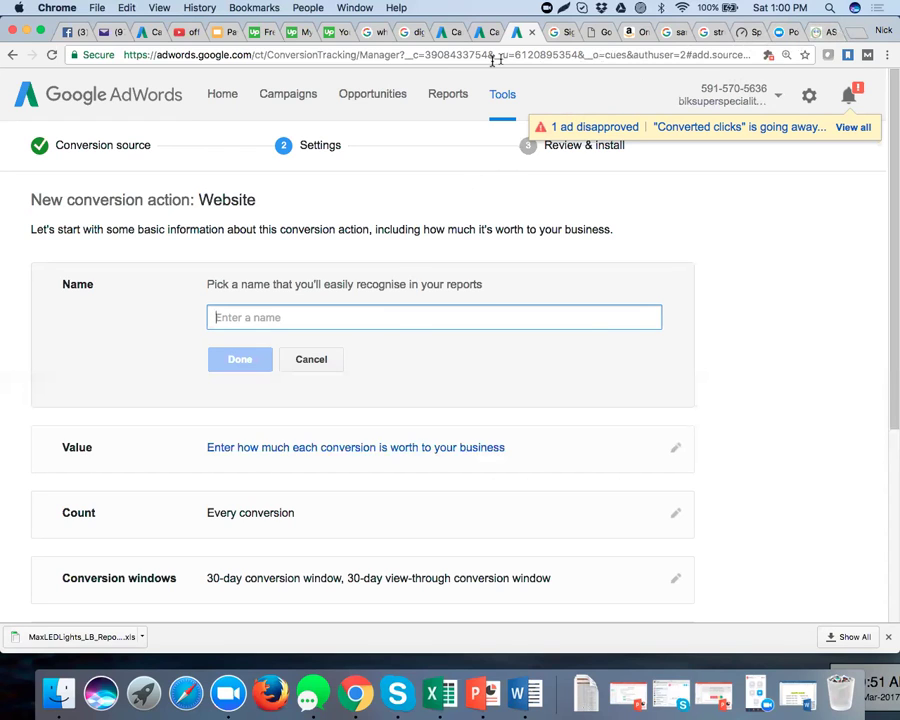
# Search Google for "blk hospitals" in a new browser tab and open the BLK Hospital website.
pyautogui.click(858, 33)
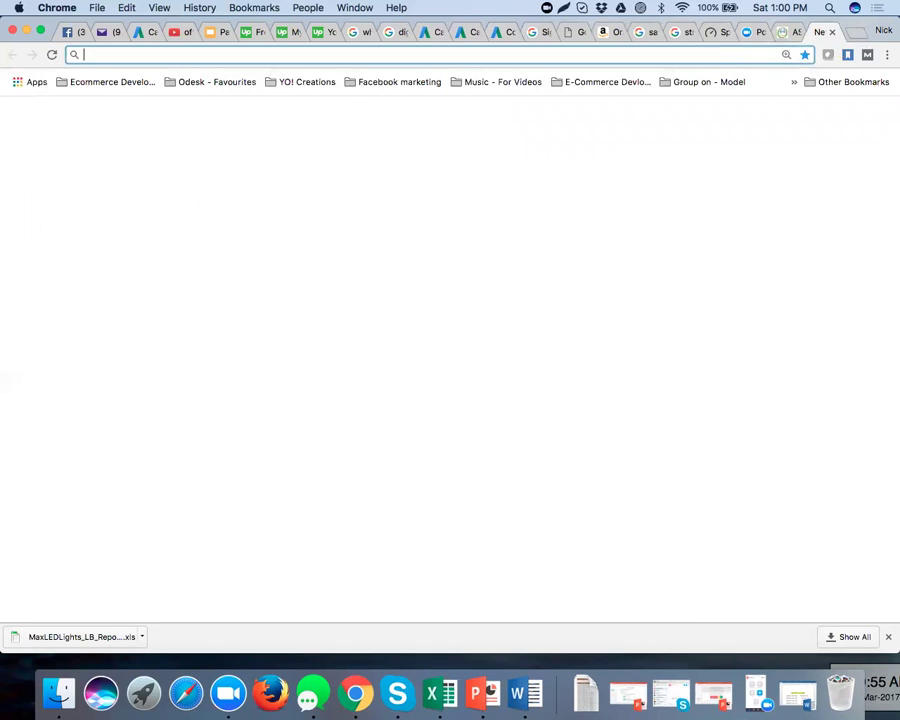
pyautogui.write('blk')
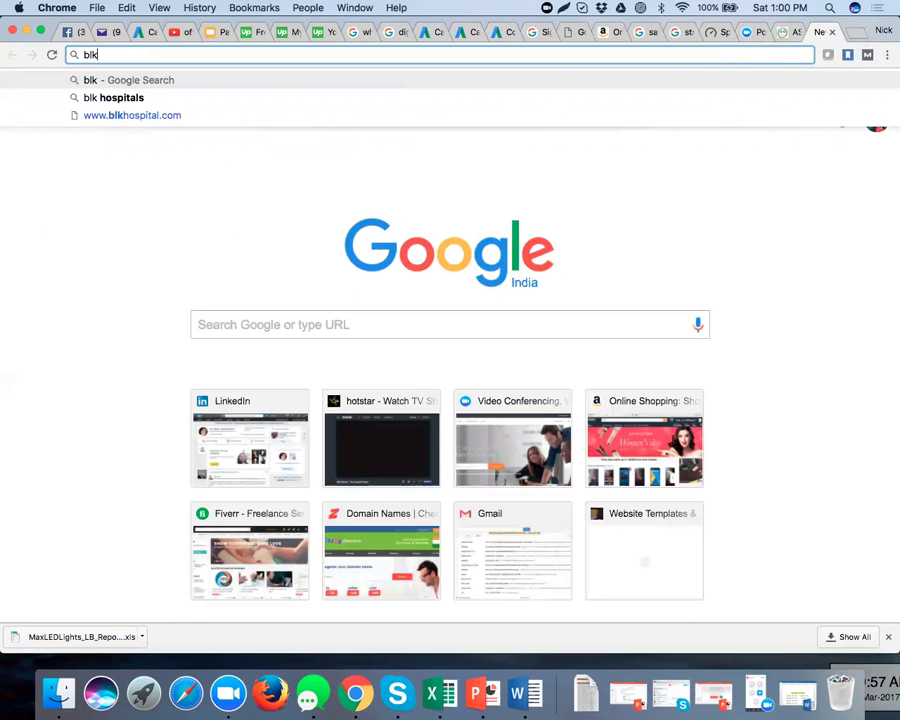
pyautogui.press('Down')
pyautogui.press('Return')
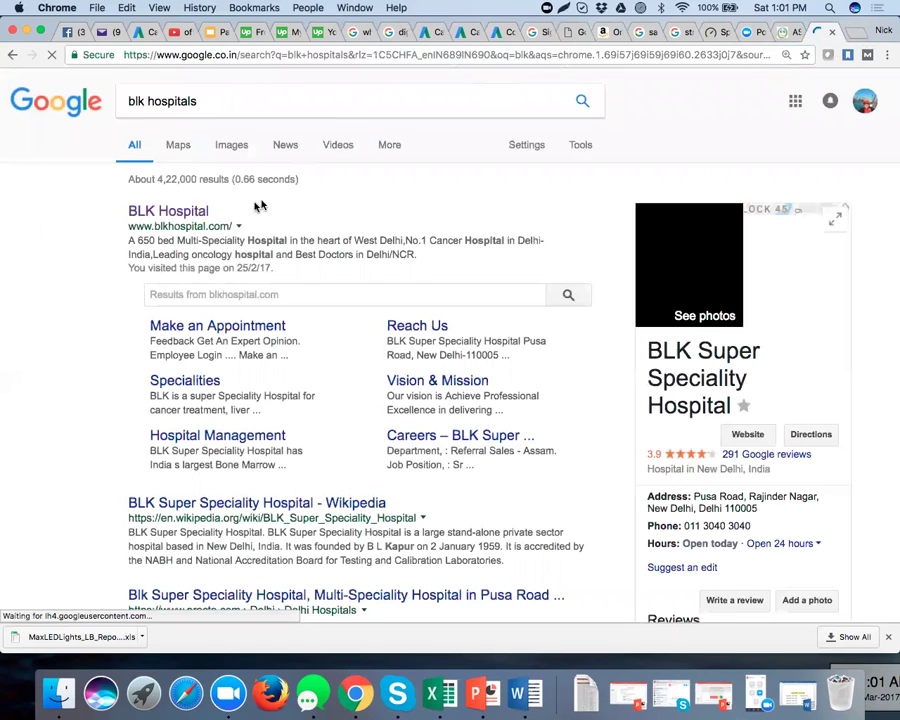
pyautogui.click(197, 212)
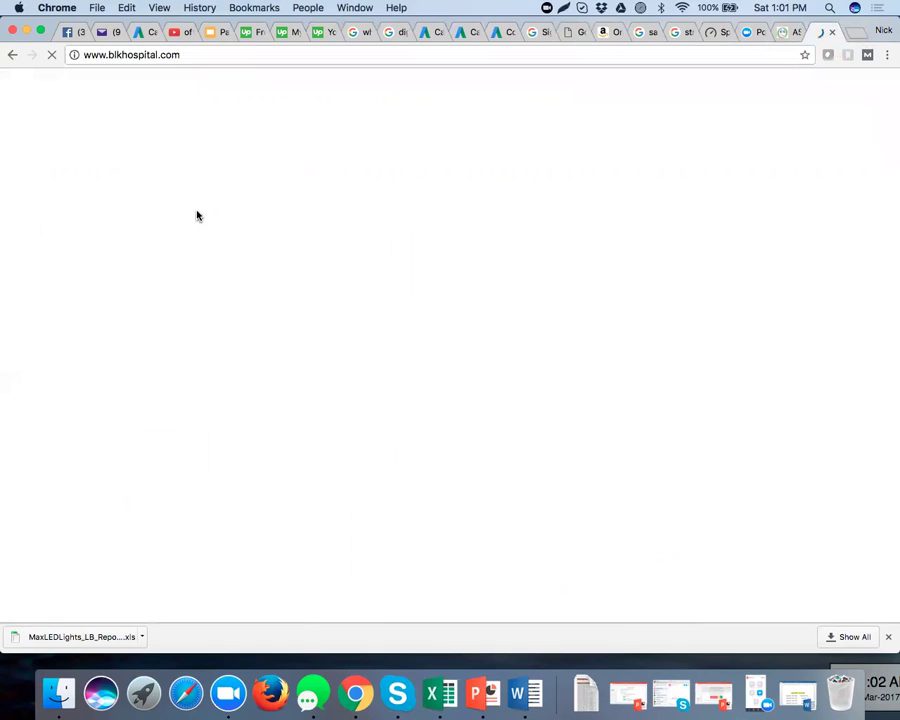
# Close the three Upwork browser tabs and the Google search tab about building links in 2017.
pyautogui.click(259, 33)
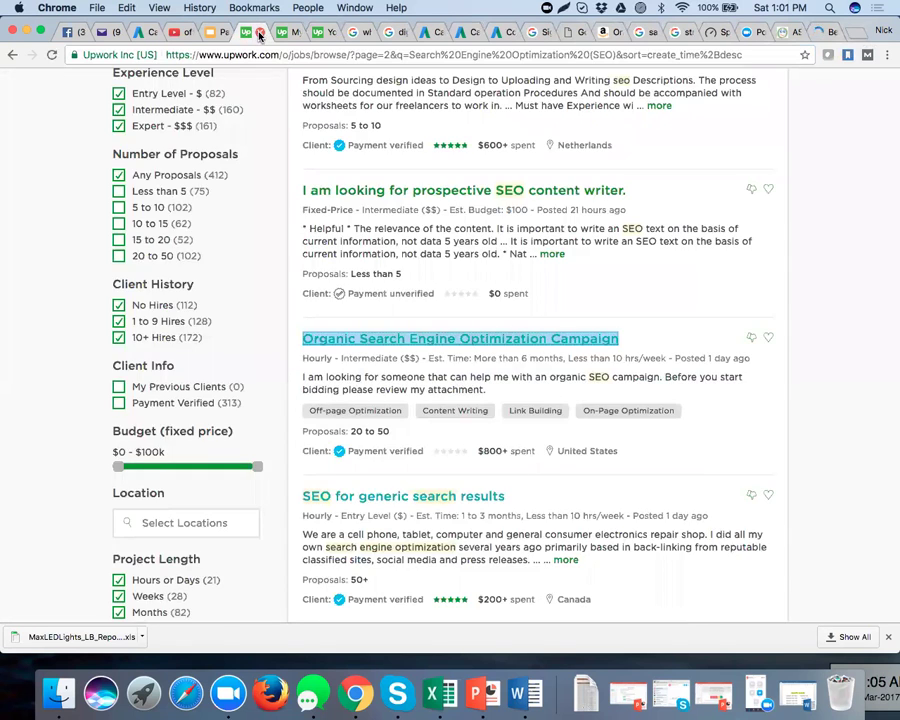
pyautogui.click(259, 33)
pyautogui.click(259, 33)
pyautogui.click(259, 33)
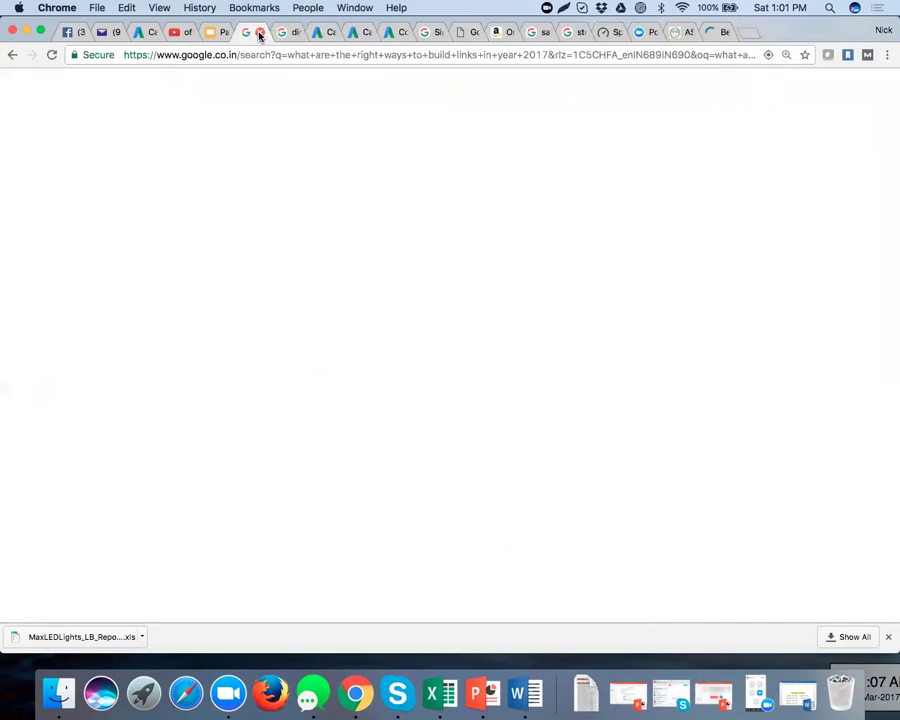
pyautogui.click(259, 33)
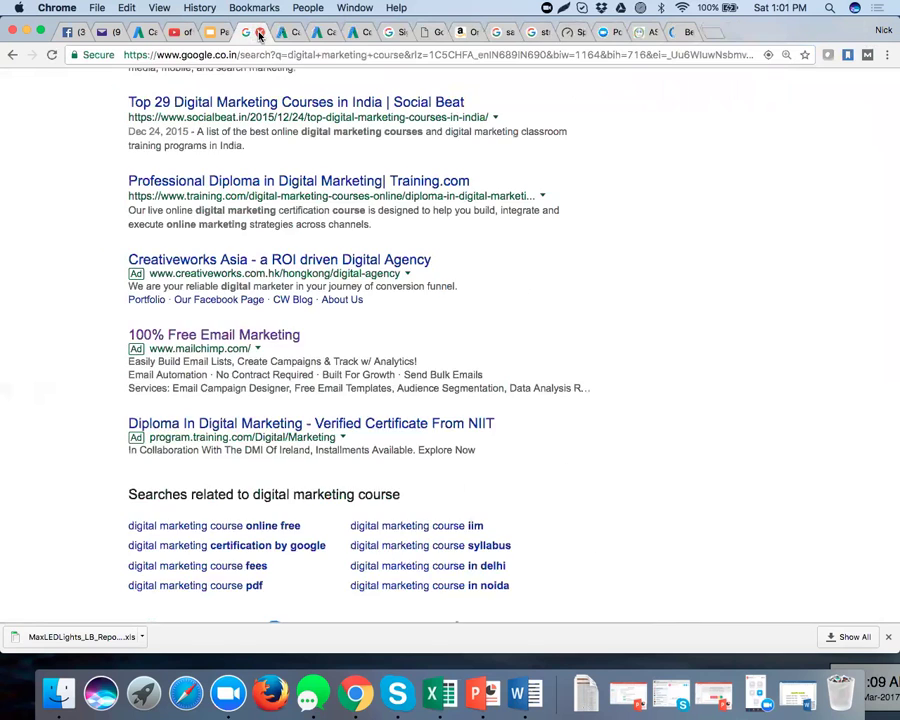
# Close the browser tabs with the digital marketing course search and the Asus ZenFone Max reviews, and dismiss the downloads bar.
pyautogui.click(259, 33)
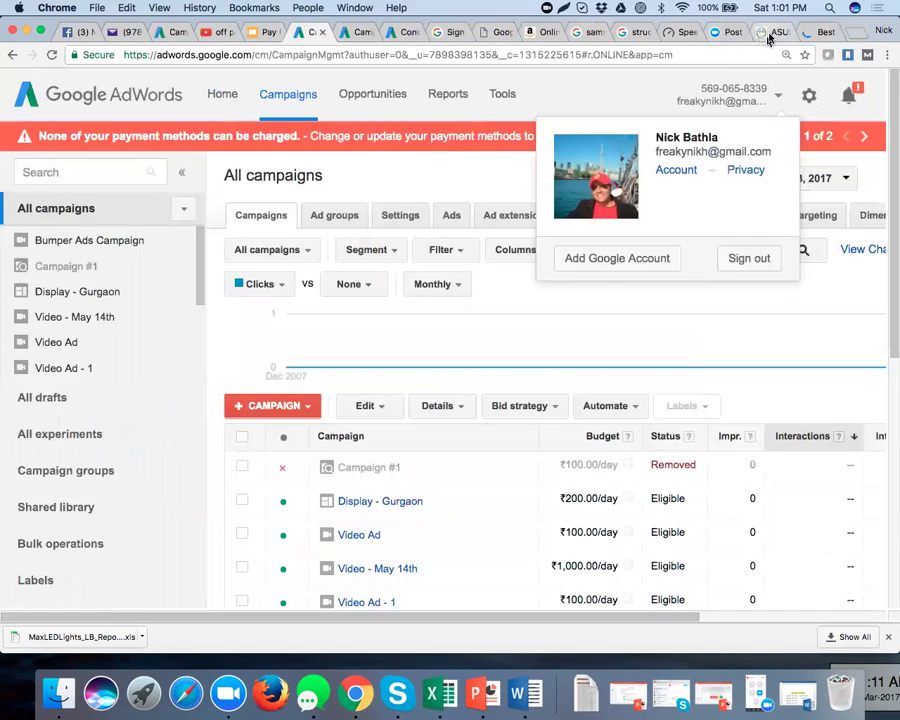
pyautogui.click(774, 33)
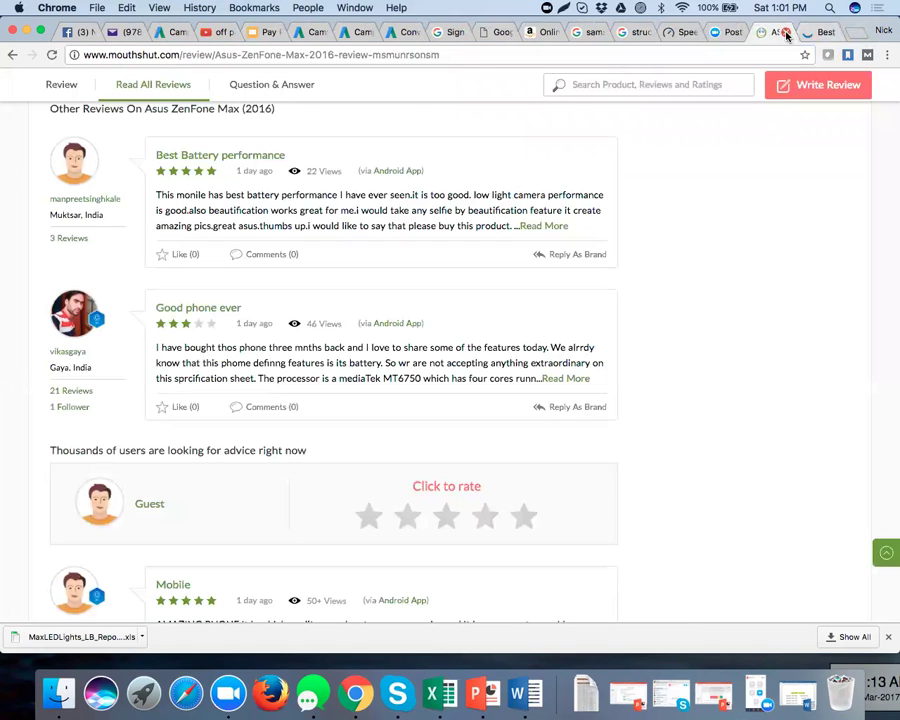
pyautogui.click(785, 33)
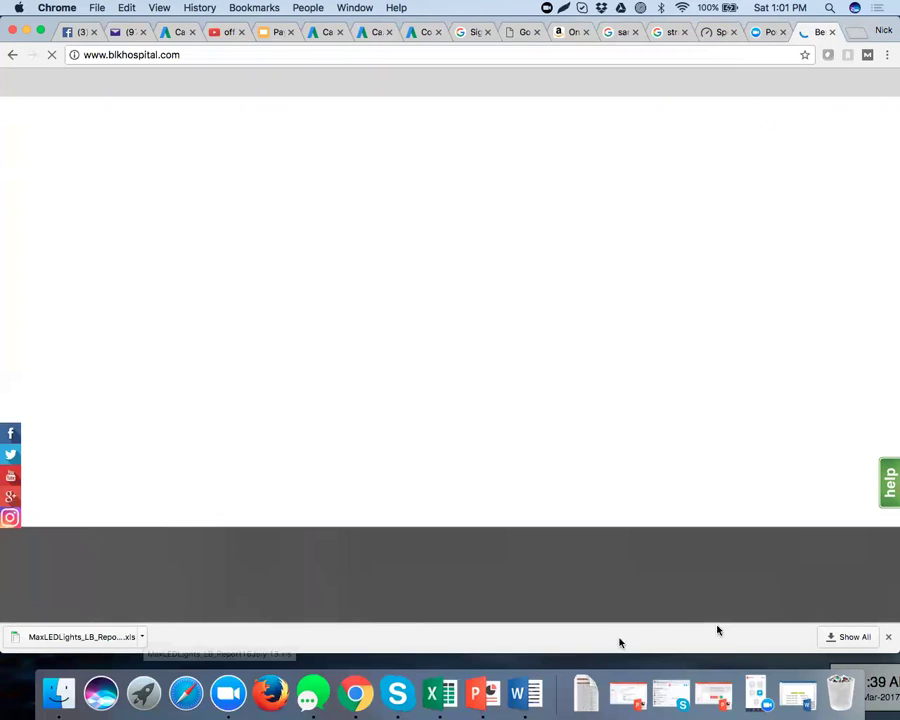
pyautogui.click(887, 637)
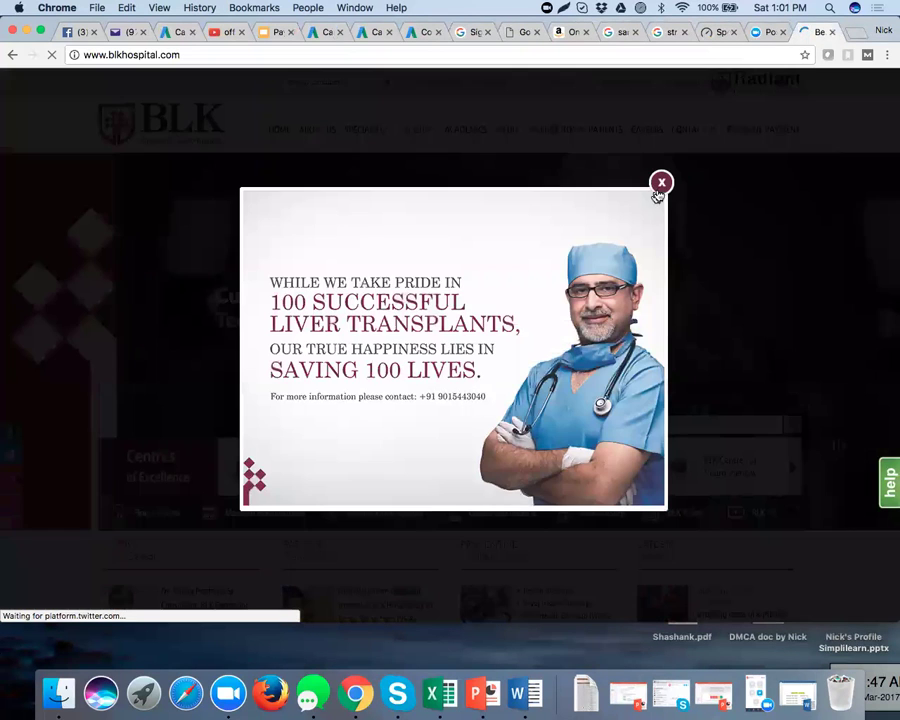
# Look over the BLK Hospital homepage, reopen it from the Google results and dismiss its liver transplant pop-up.
pyautogui.click(661, 184)
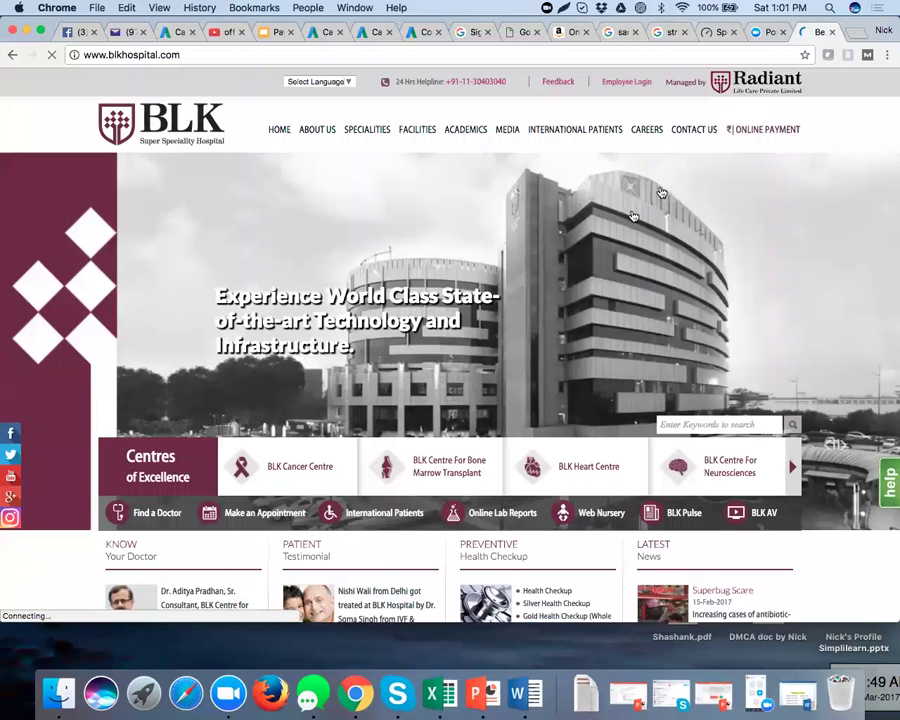
pyautogui.scroll(-1, 600, 319)
pyautogui.scroll(-10, 600, 319)
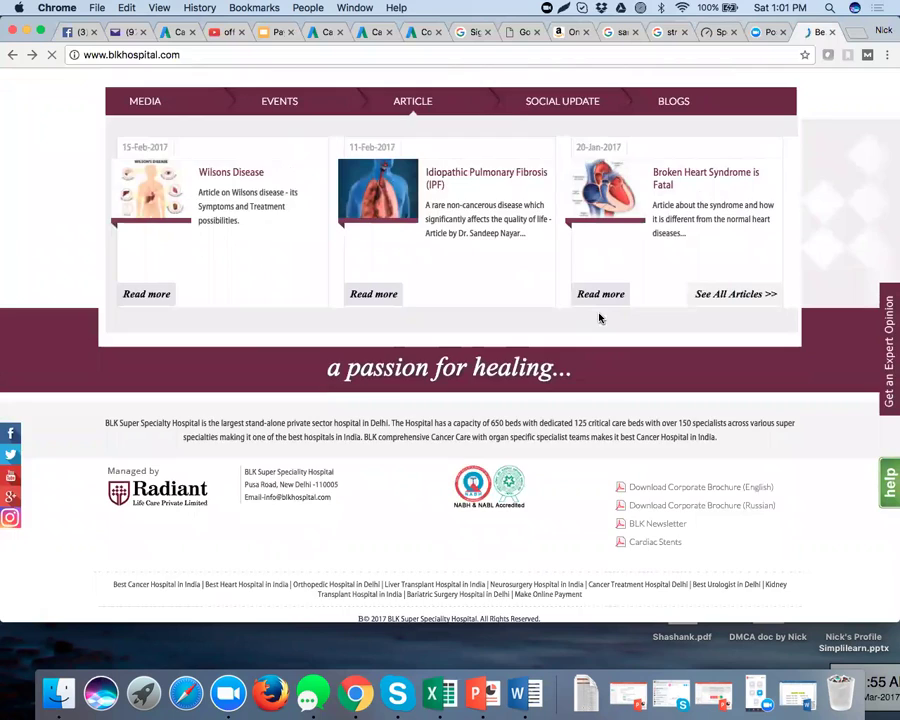
pyautogui.press('super+Left')
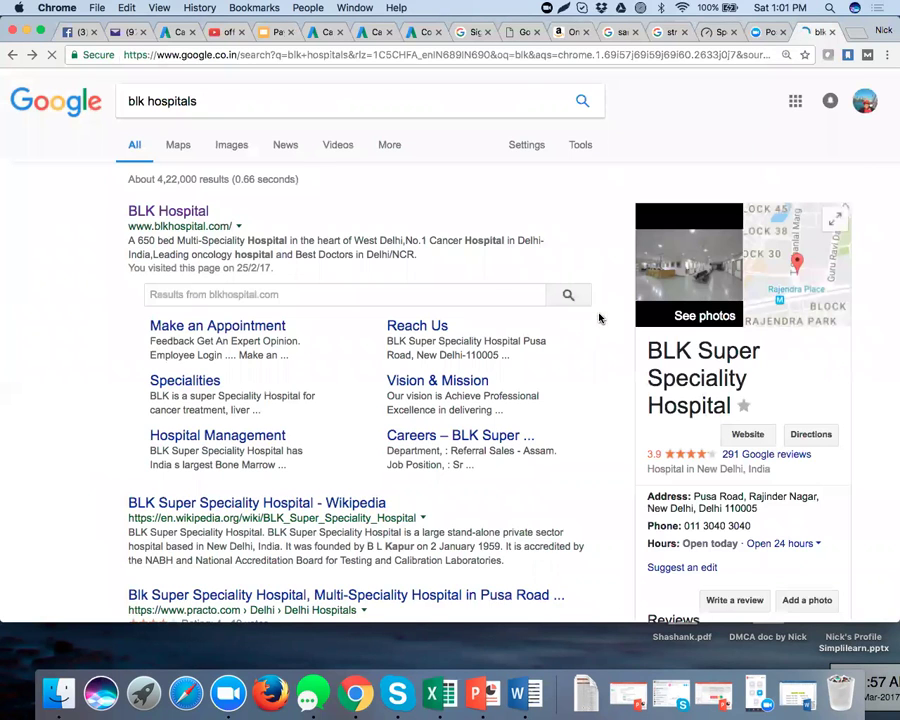
pyautogui.click(192, 213)
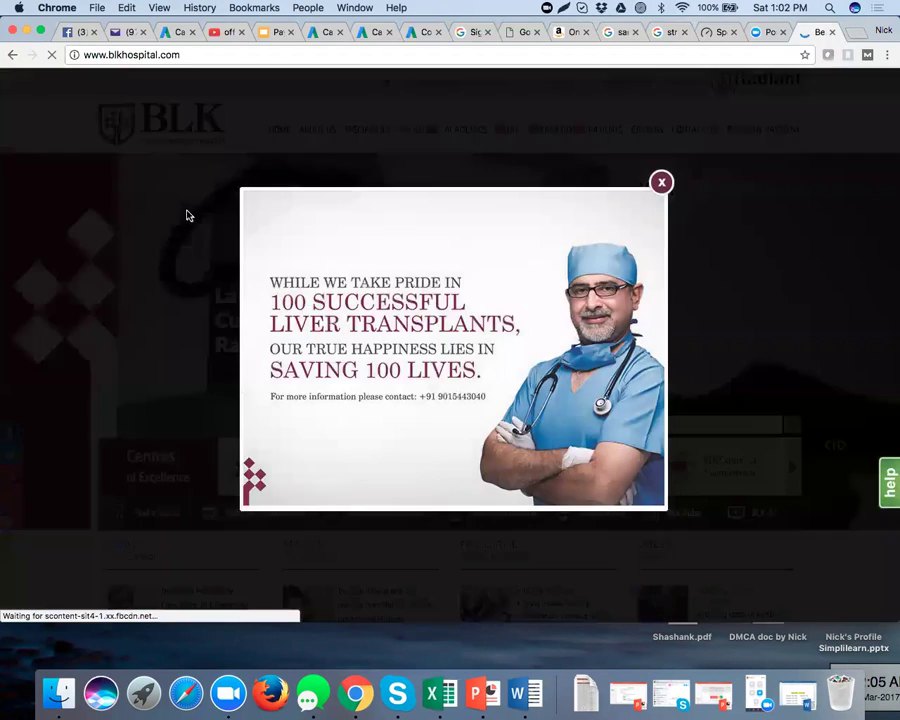
pyautogui.click(661, 182)
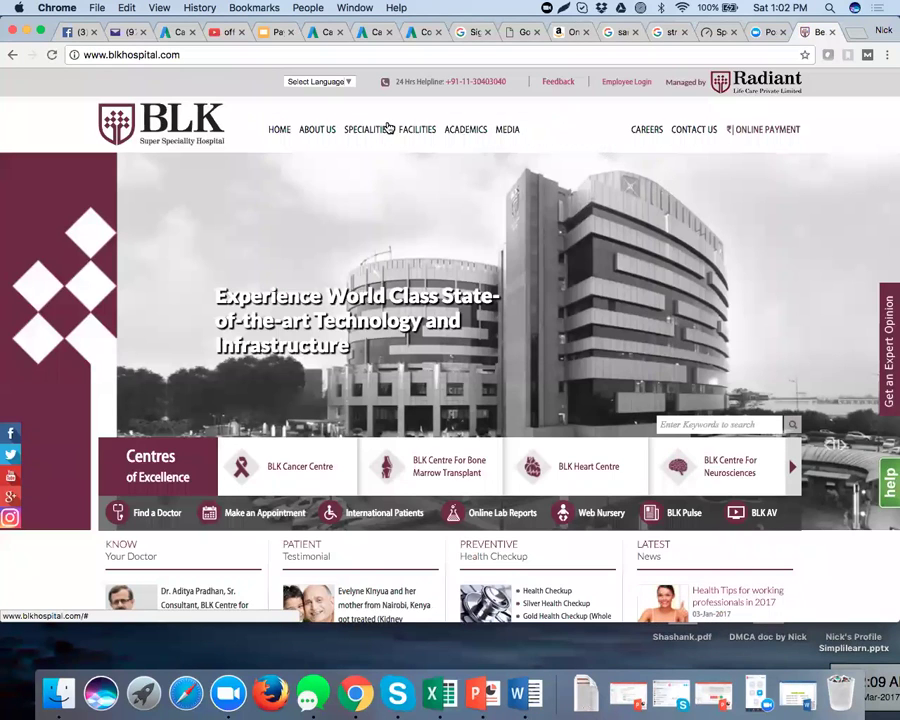
# Open the hospital's Ayurveda speciality page and look through its content as an example landing page.
pyautogui.moveTo(366, 133)
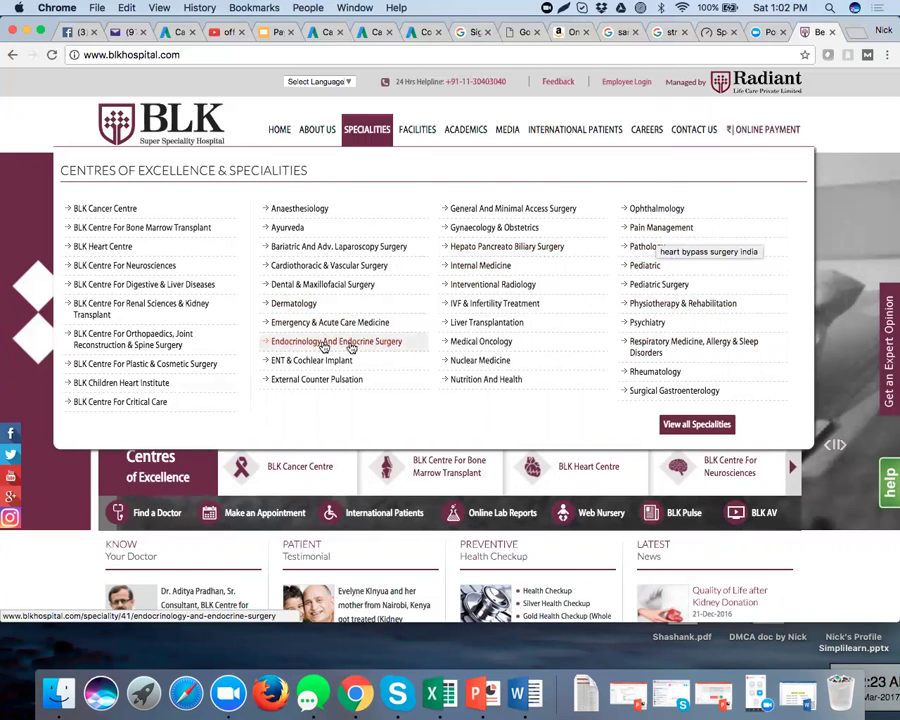
pyautogui.click(303, 229)
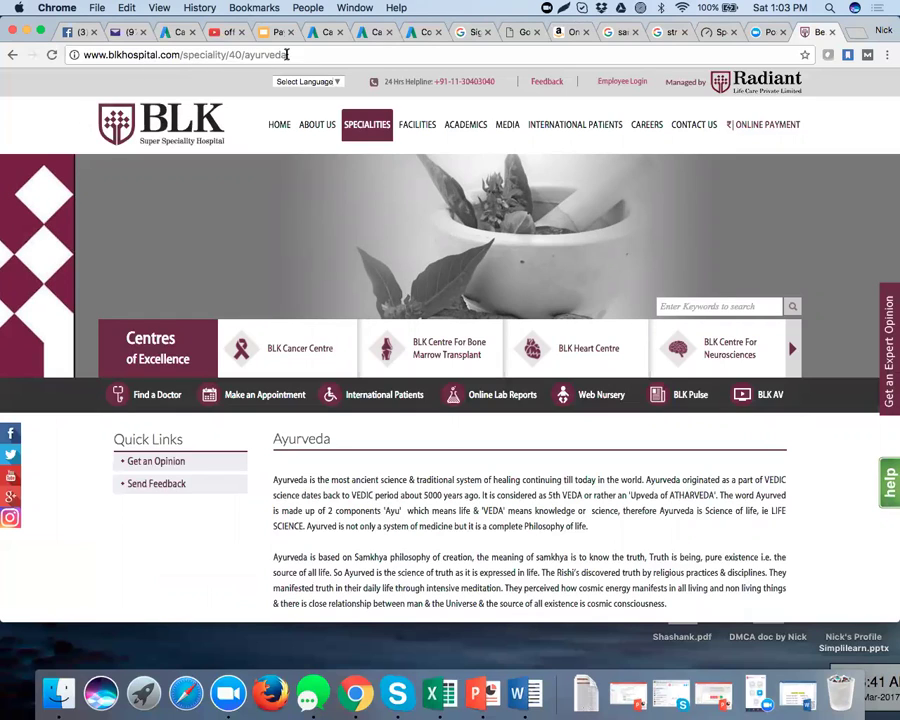
pyautogui.scroll(-10, 300, 370)
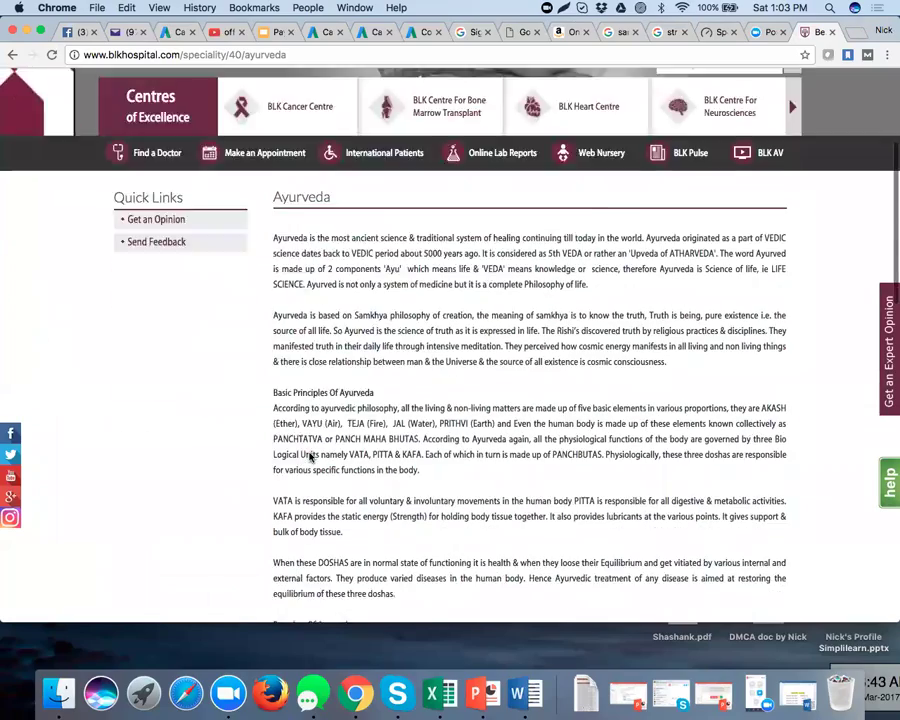
pyautogui.scroll(-12, 310, 455)
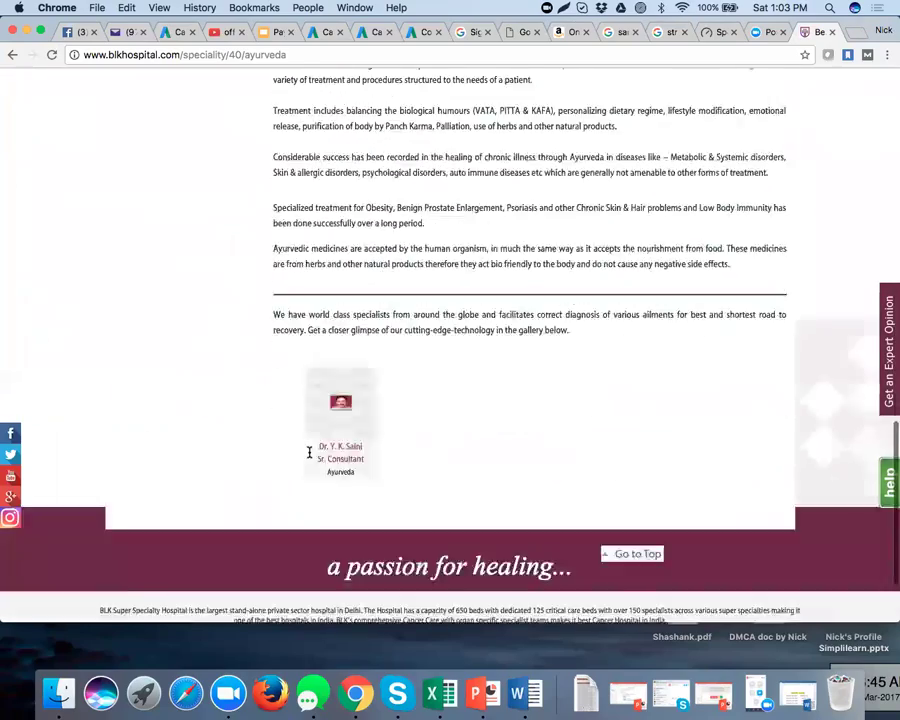
pyautogui.scroll(8, 309, 452)
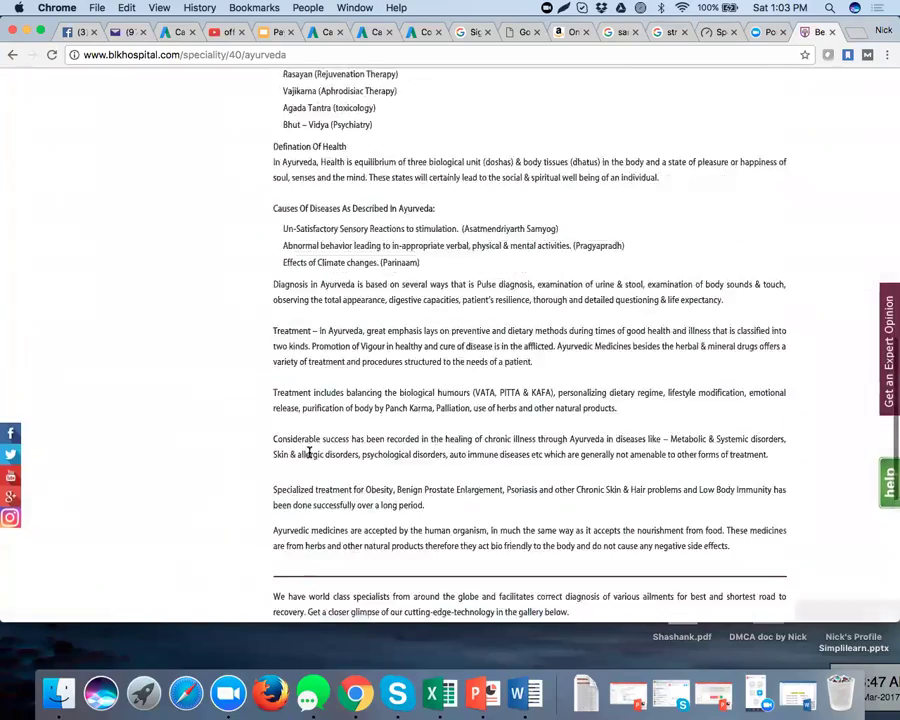
pyautogui.scroll(12, 309, 452)
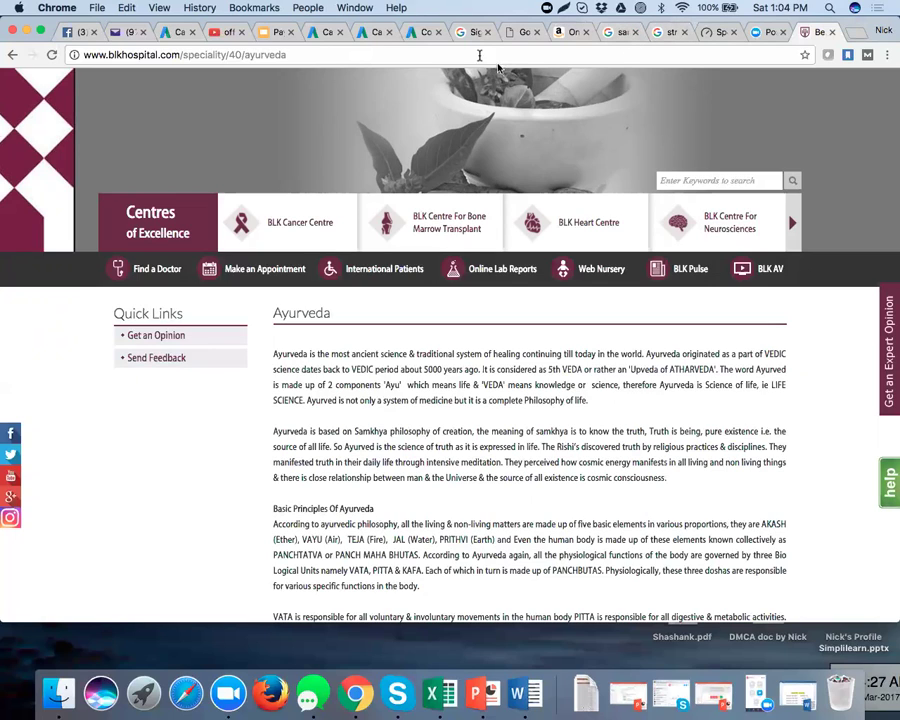
# Return to the new website conversion action in AdWords and name it "Ayurveda Form Fill up".
pyautogui.click(471, 34)
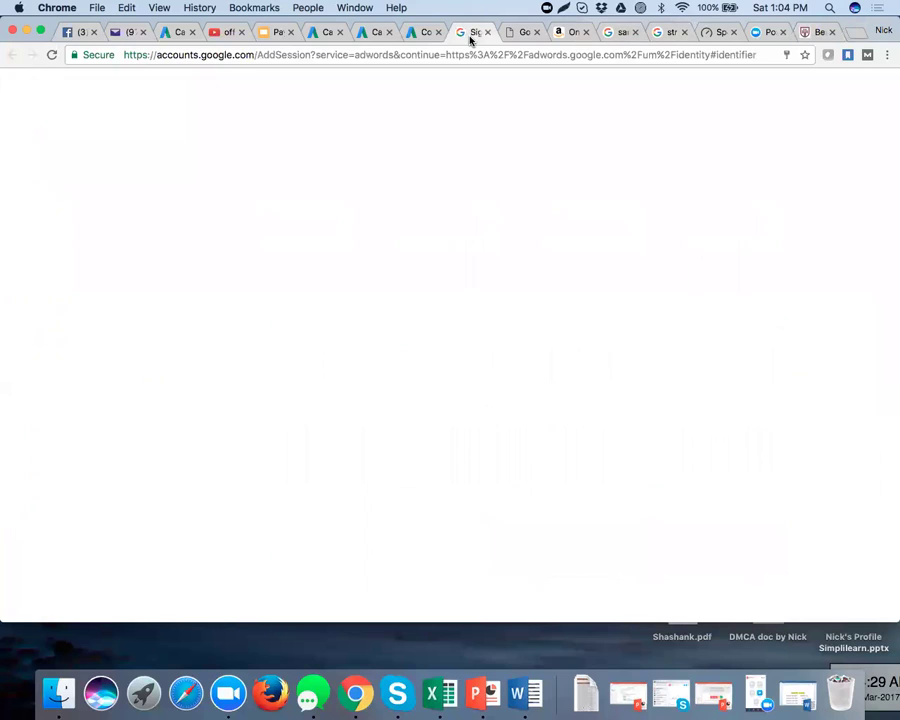
pyautogui.click(420, 38)
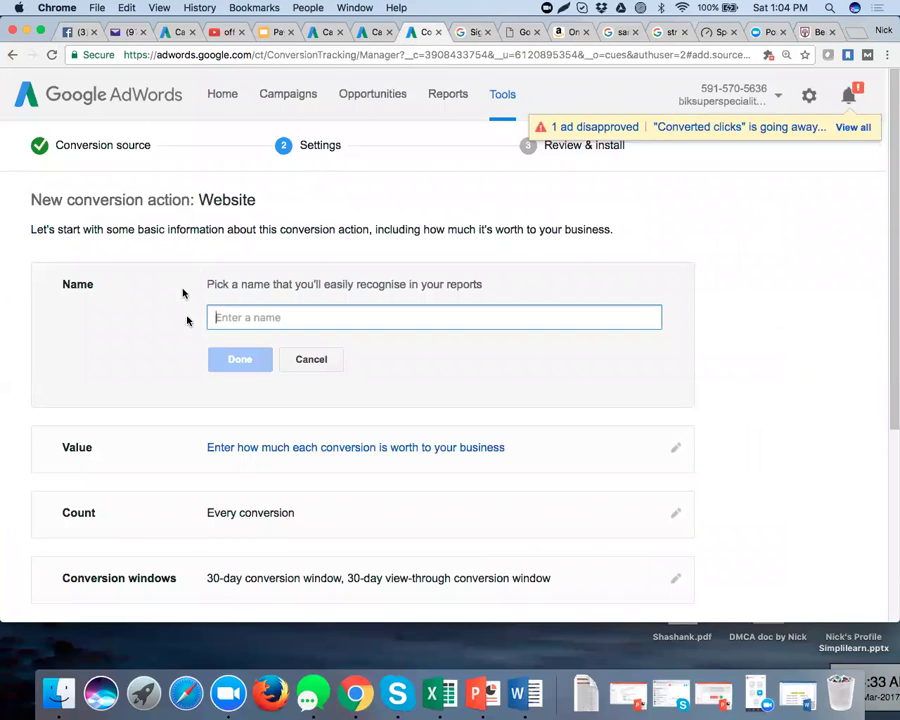
pyautogui.write('a')
pyautogui.press('BackSpace')
pyautogui.write('Ayurveda Form Fill p')
pyautogui.press('BackSpace')
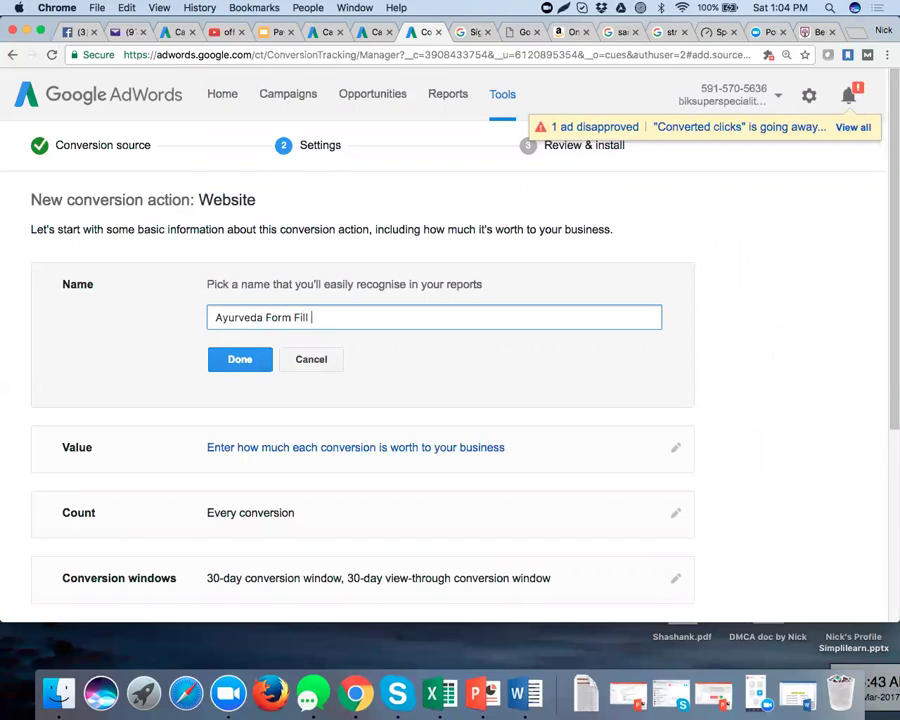
pyautogui.write('up')
pyautogui.click(106, 393)
# Give the conversion action the same value each time it happens, 100 in Indian Rupee (INR).
pyautogui.scroll(-2, 106, 394)
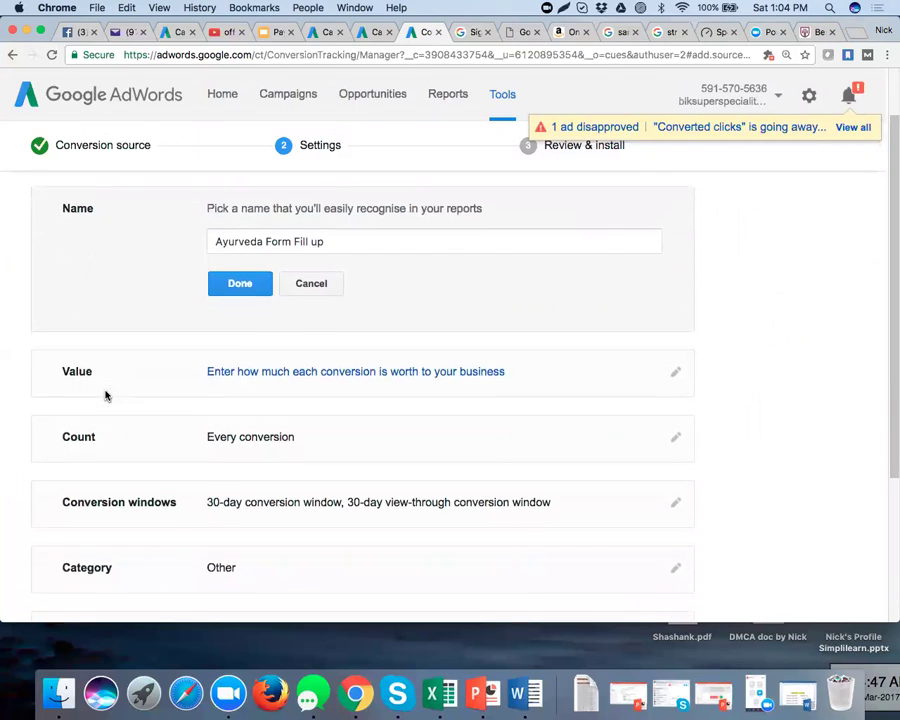
pyautogui.scroll(-1, 106, 395)
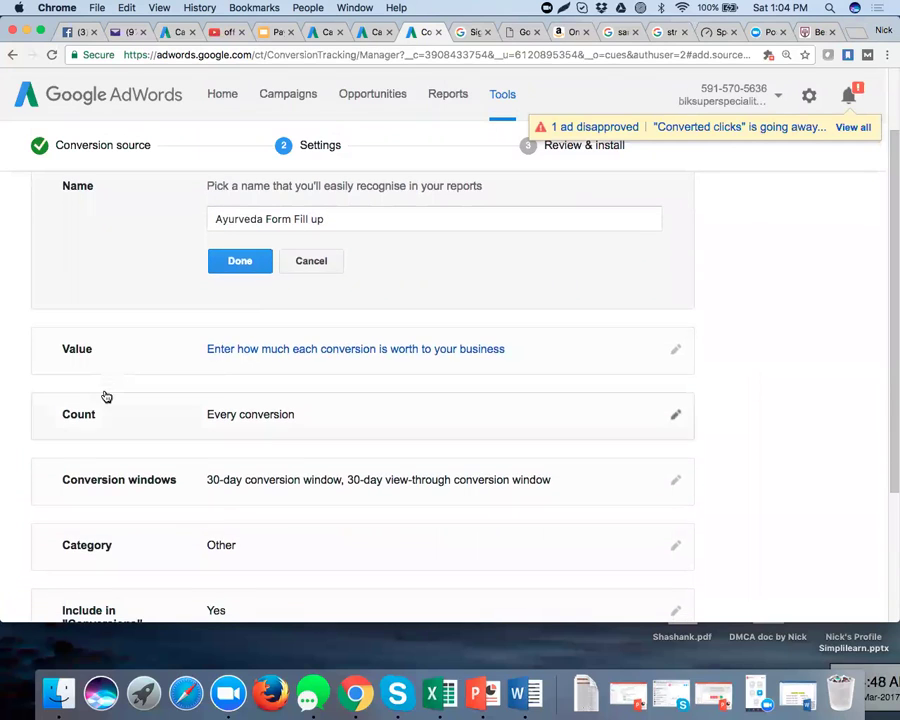
pyautogui.click(305, 350)
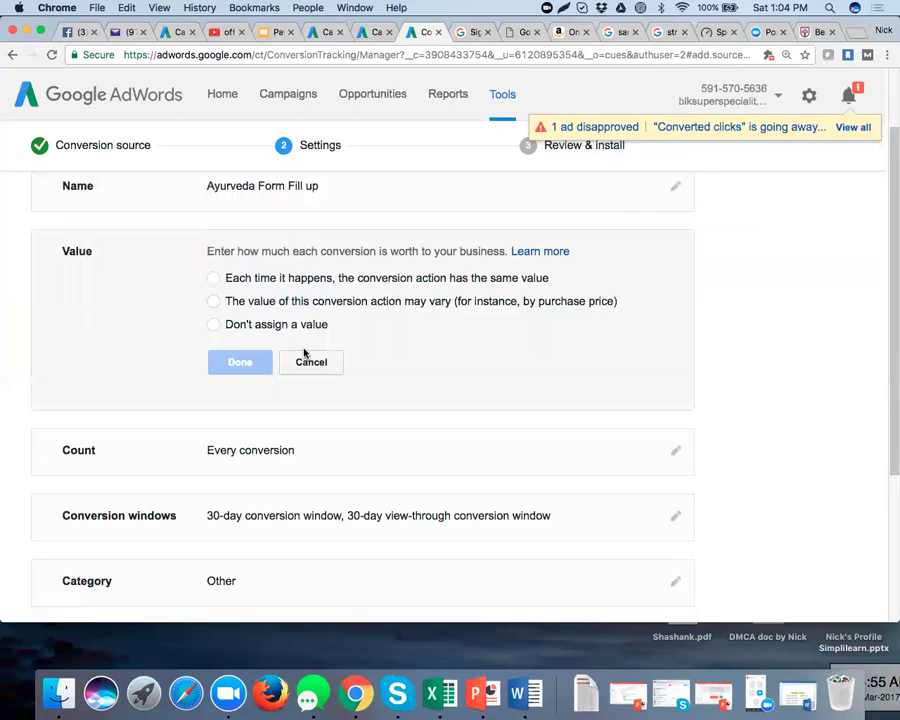
pyautogui.click(213, 279)
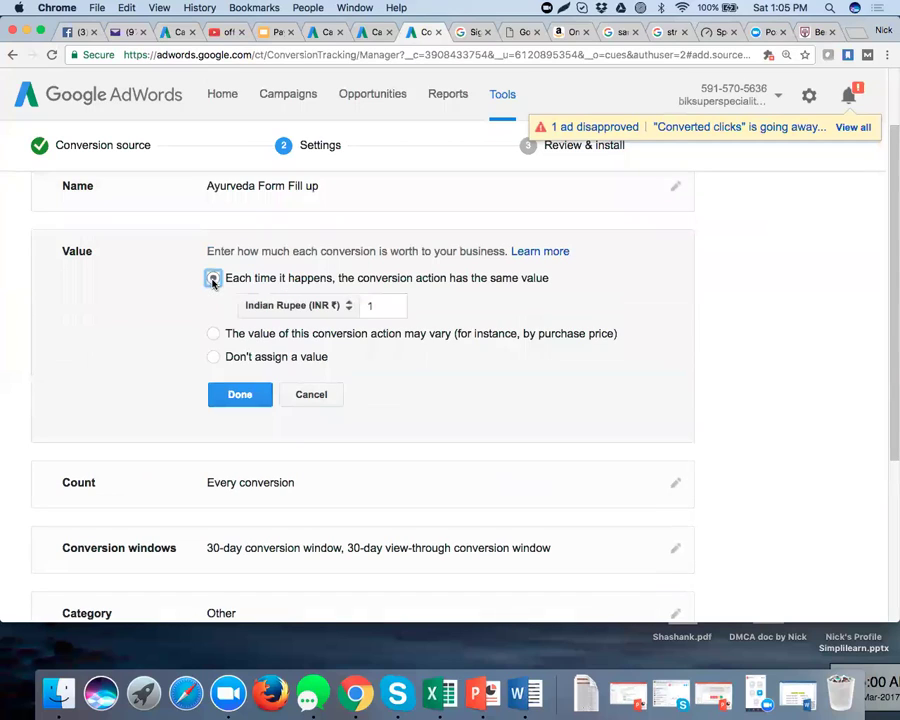
pyautogui.click(349, 305)
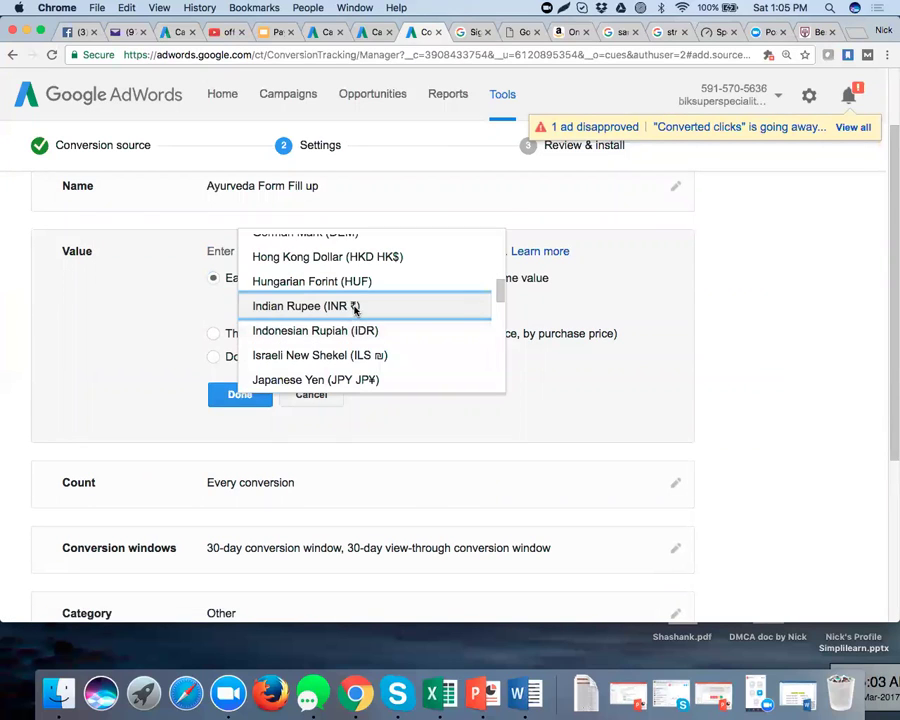
pyautogui.click(354, 309)
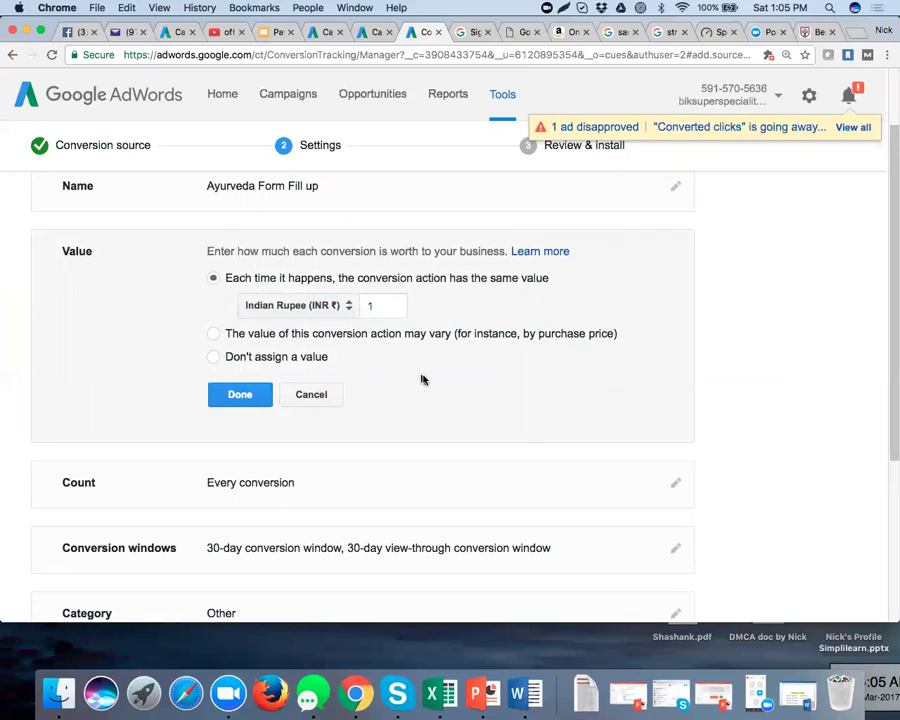
pyautogui.click(370, 305)
pyautogui.write('100')
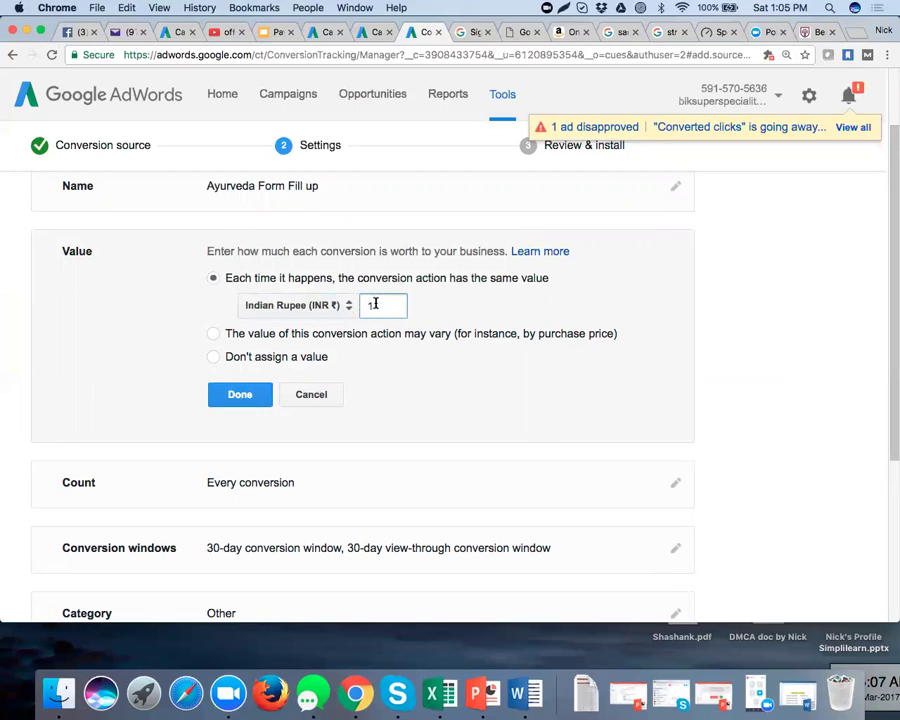
pyautogui.click(493, 311)
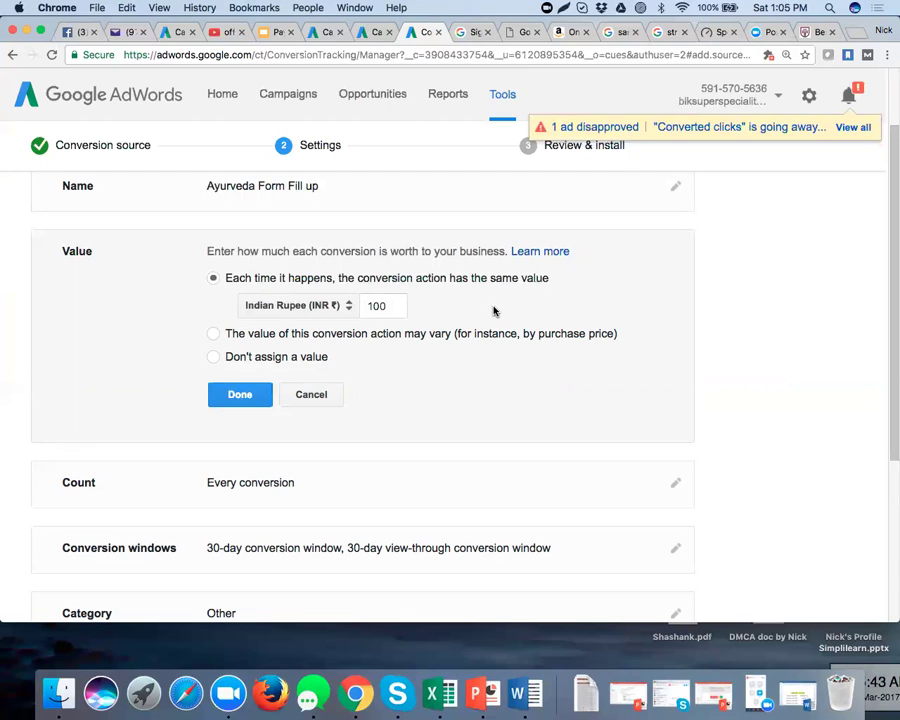
# Set the conversion value to 10000 rupees, compare the varying-value option, and save it as the same value each time.
pyautogui.click(388, 306)
pyautogui.write('00')
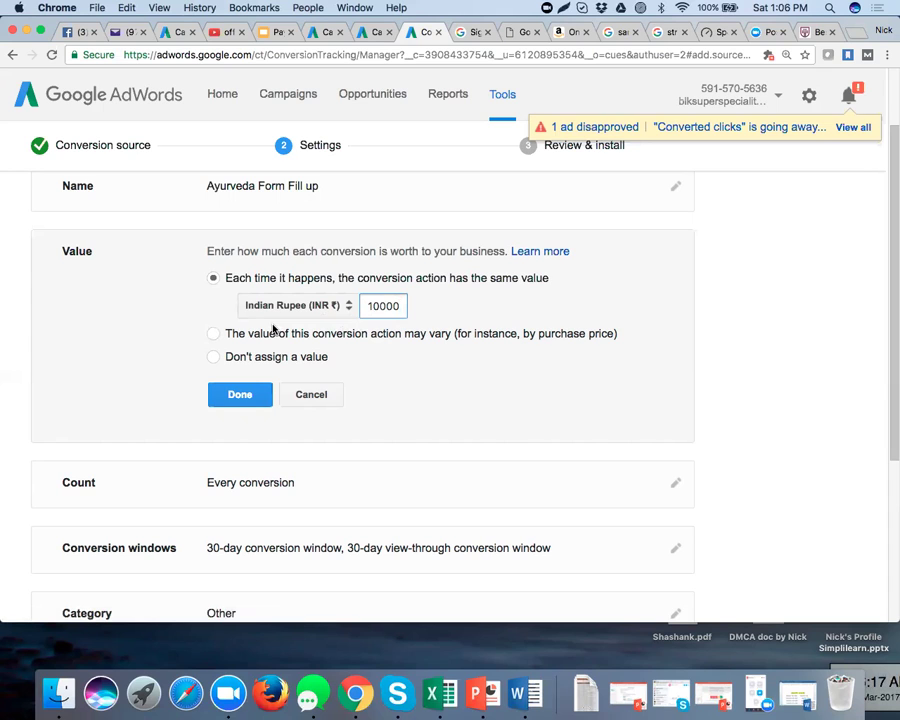
pyautogui.click(214, 334)
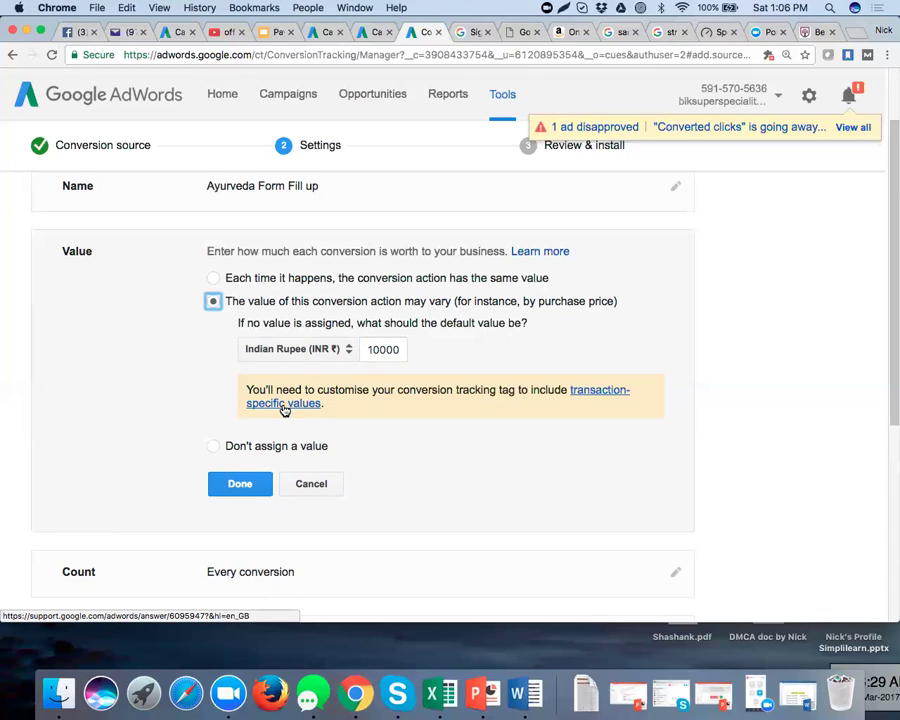
pyautogui.click(214, 279)
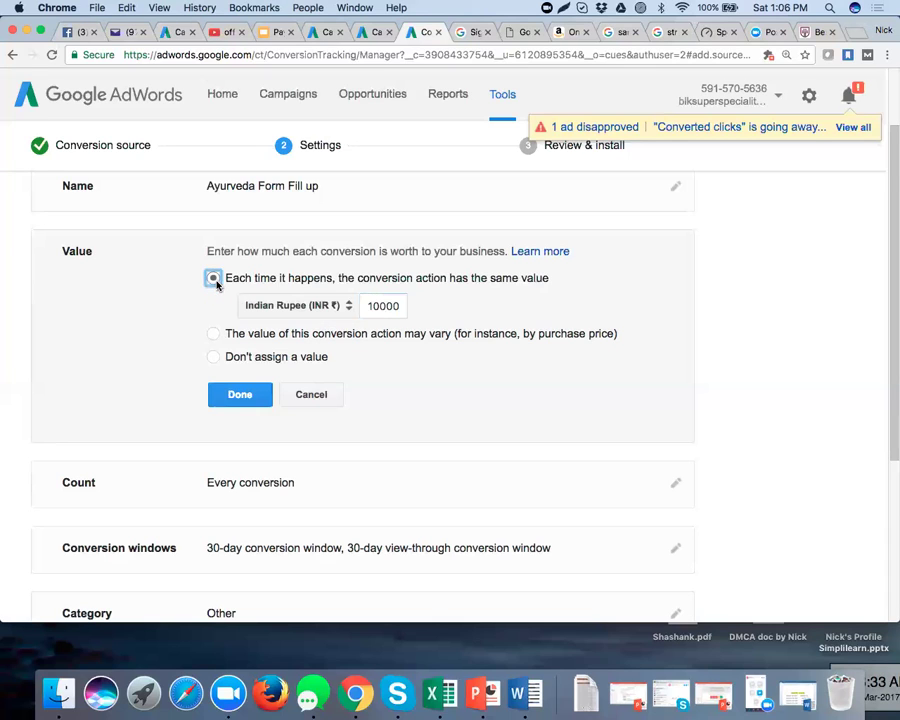
pyautogui.click(240, 396)
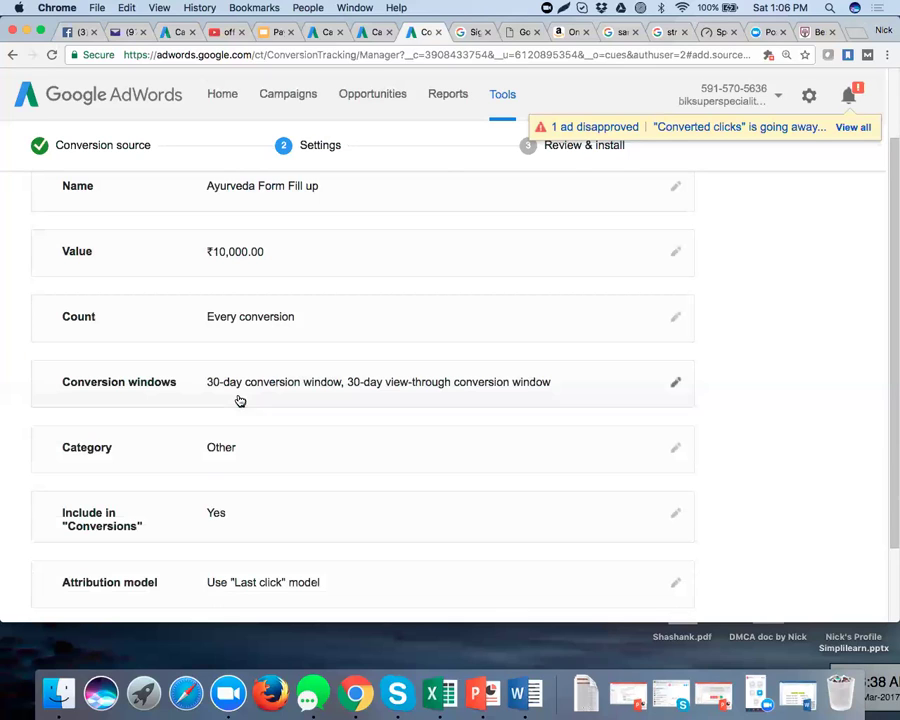
# Compare the One and Every counting options for the conversion action and save the count as Every.
pyautogui.click(256, 323)
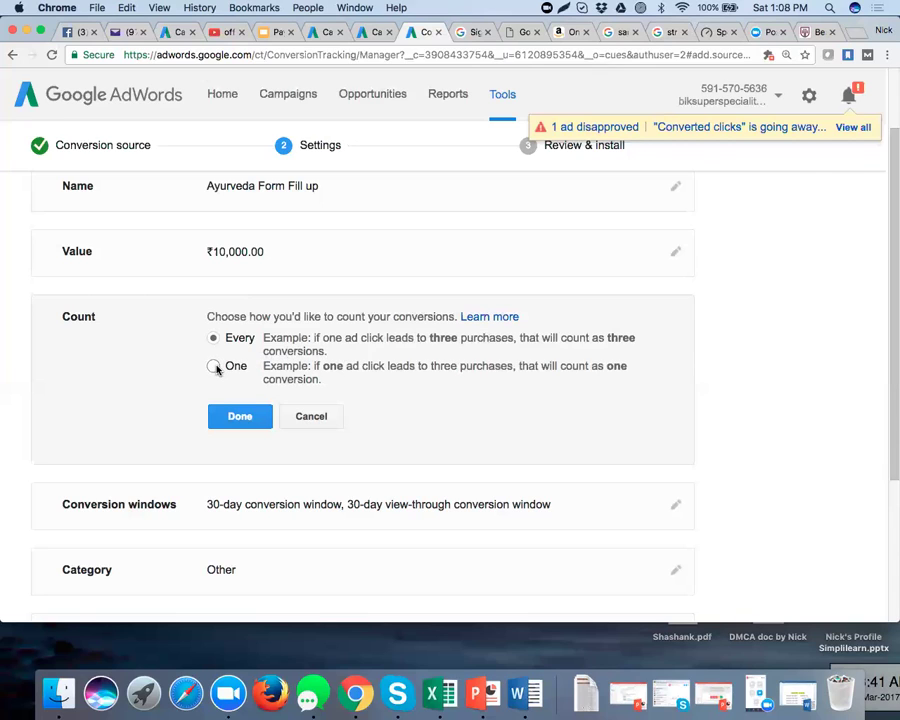
pyautogui.click(215, 367)
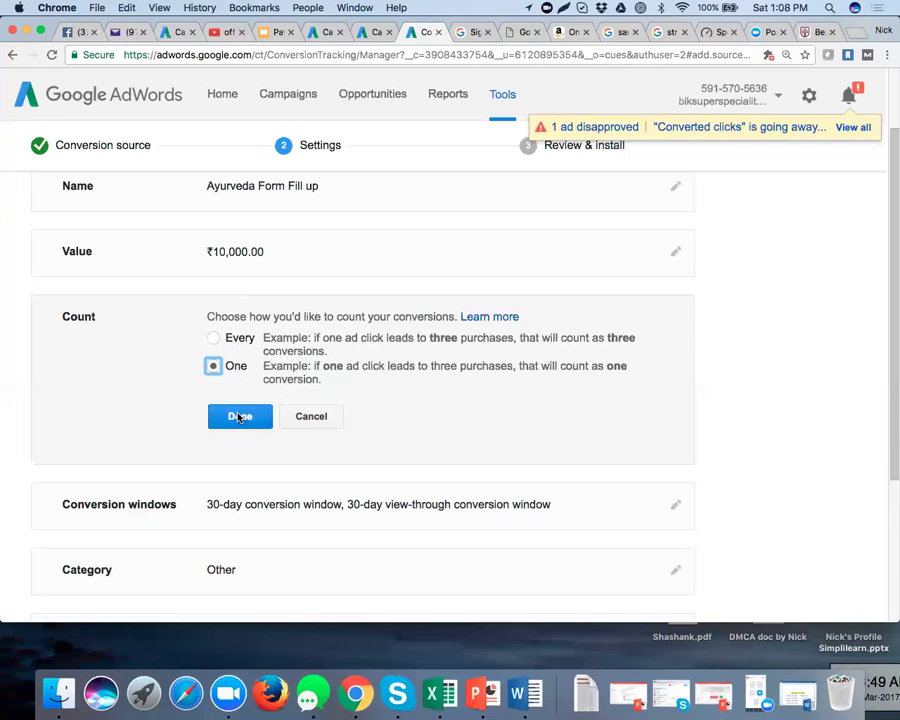
pyautogui.click(236, 341)
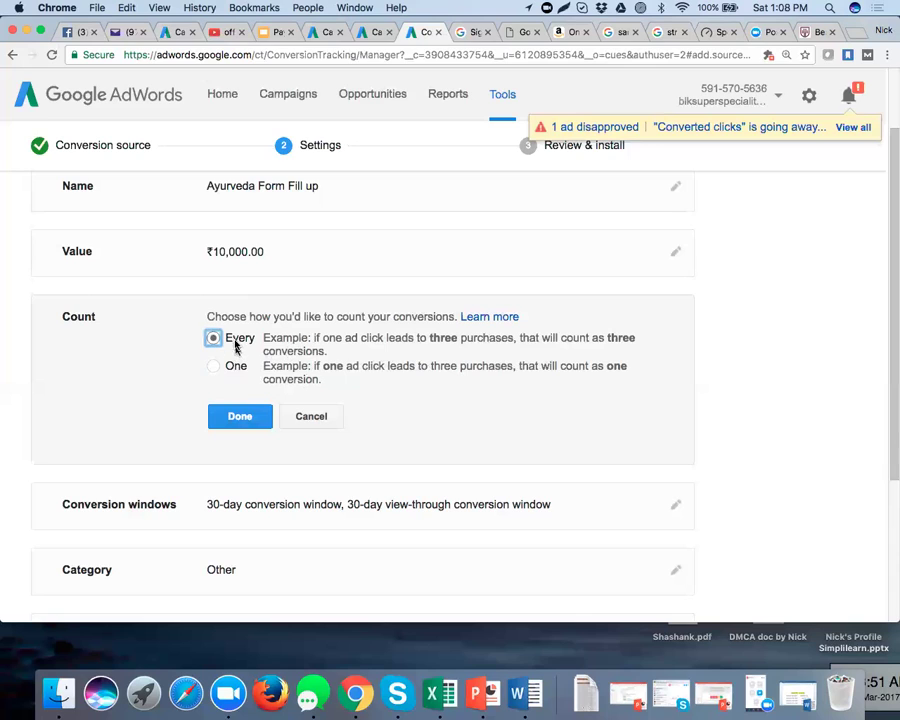
pyautogui.click(238, 416)
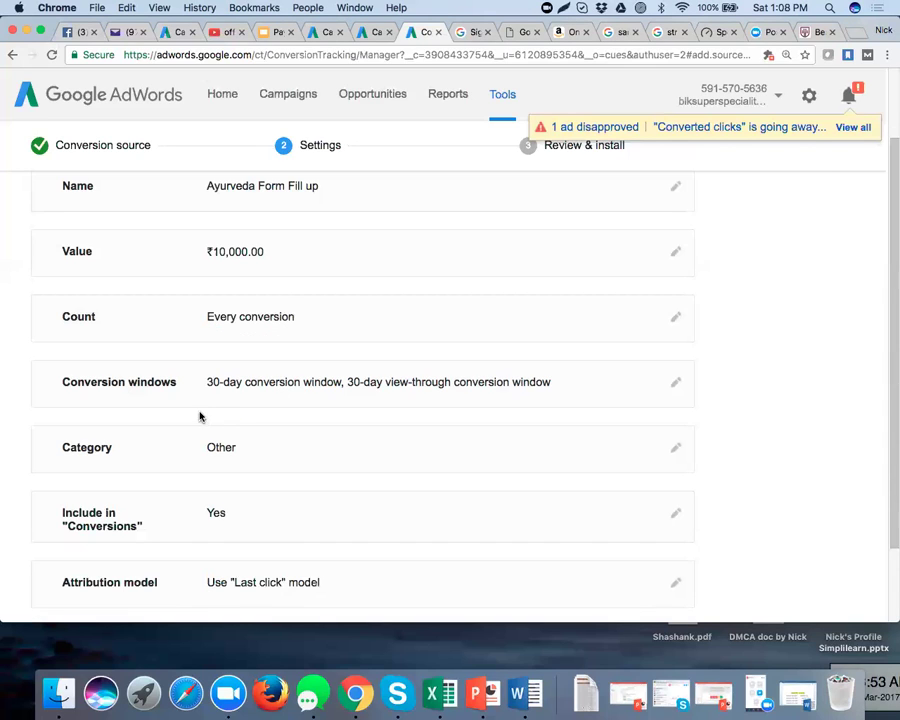
# Set the click conversion window to 90 days for the Ayurveda Form Fill up conversion action and save the window settings.
pyautogui.click(249, 389)
pyautogui.click(273, 458)
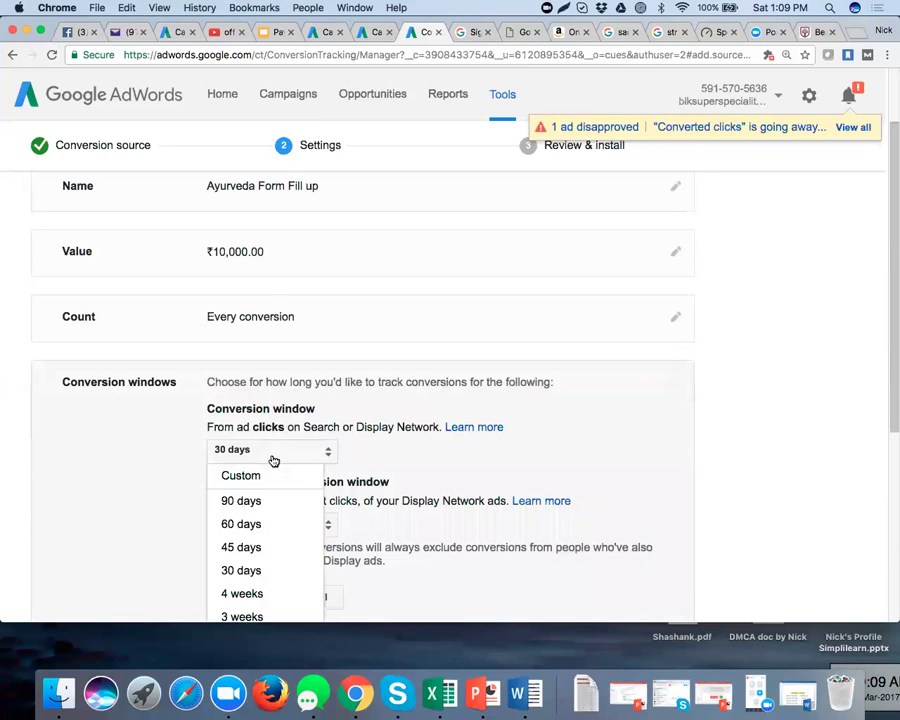
pyautogui.click(256, 505)
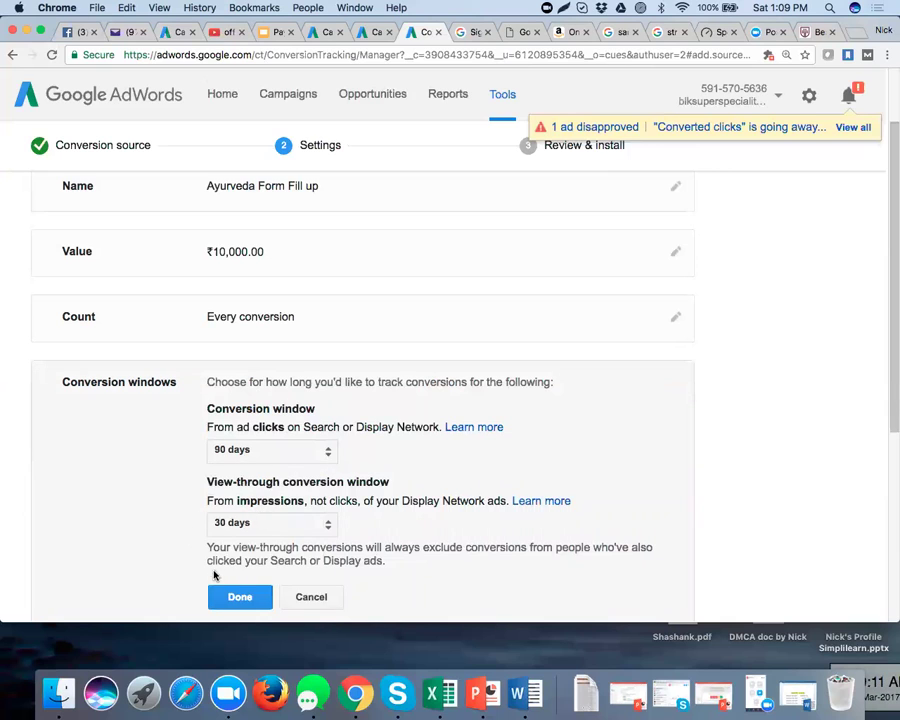
pyautogui.click(259, 600)
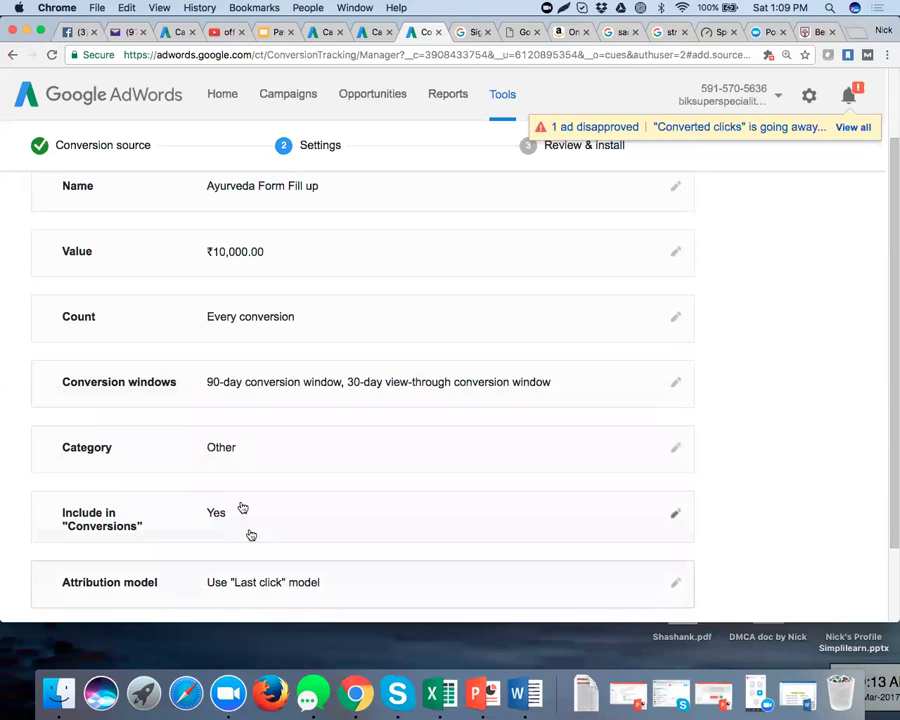
# Set the conversion action's category to View of a key page.
pyautogui.click(229, 460)
pyautogui.scroll(-1, 258, 460)
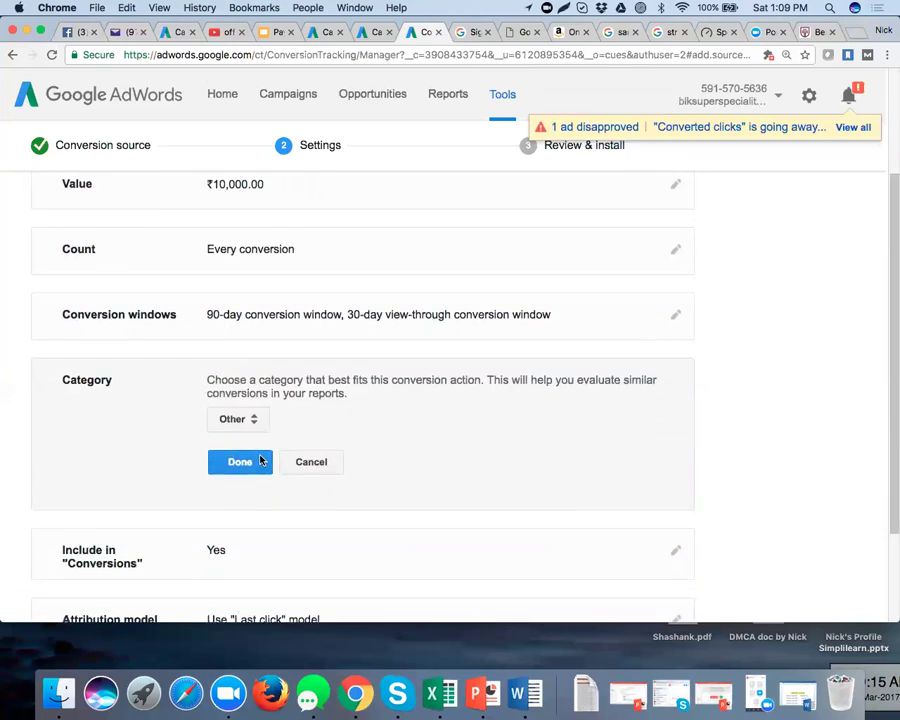
pyautogui.click(255, 424)
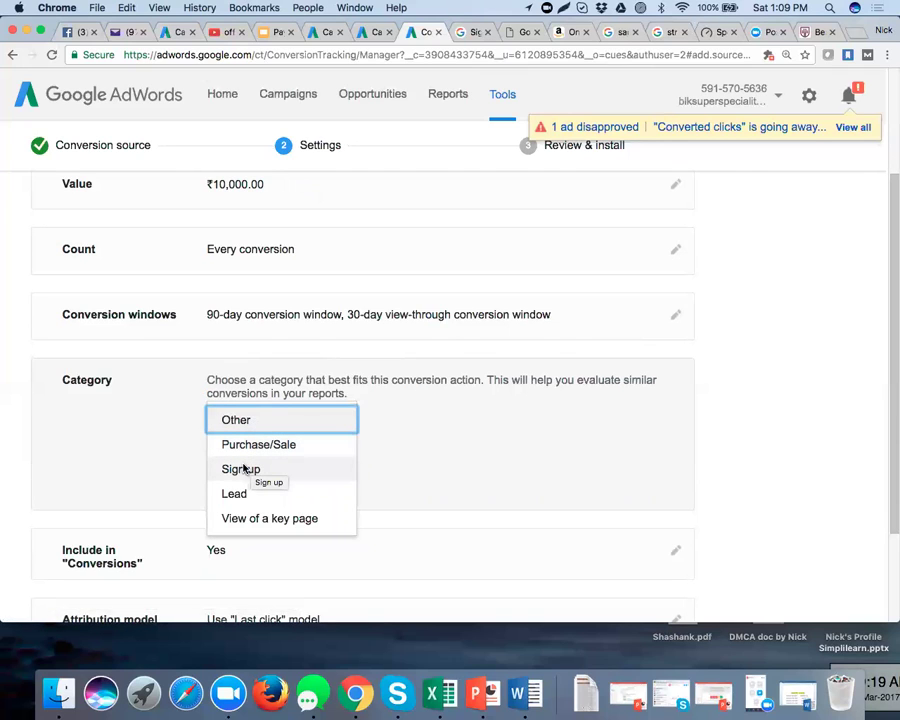
pyautogui.click(240, 520)
pyautogui.scroll(-2, 238, 520)
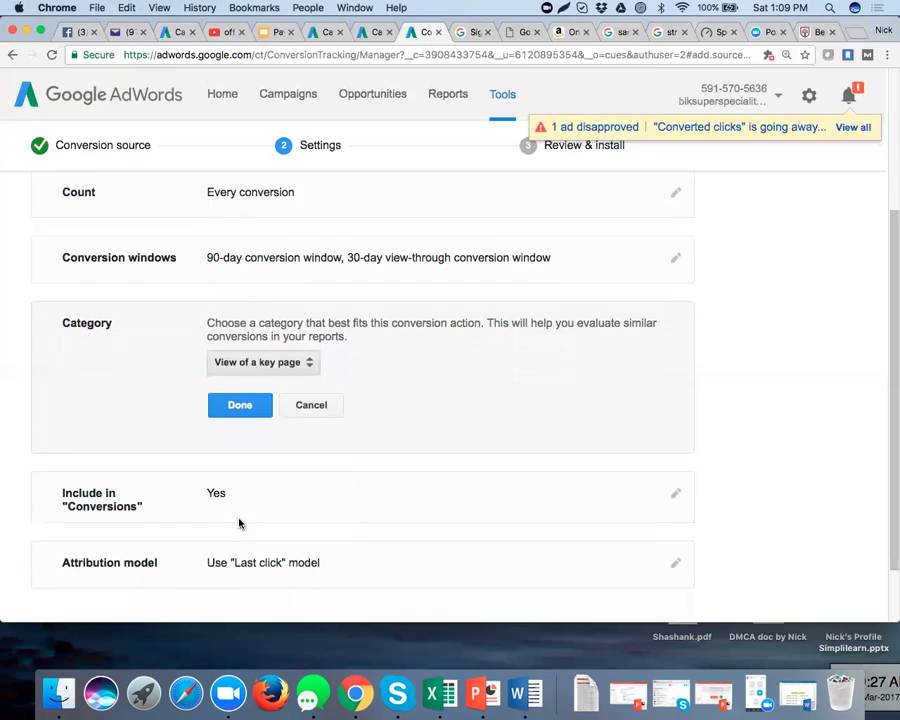
# Keep the action included in the "Conversions" column, then cancel creating the new conversion action.
pyautogui.click(222, 479)
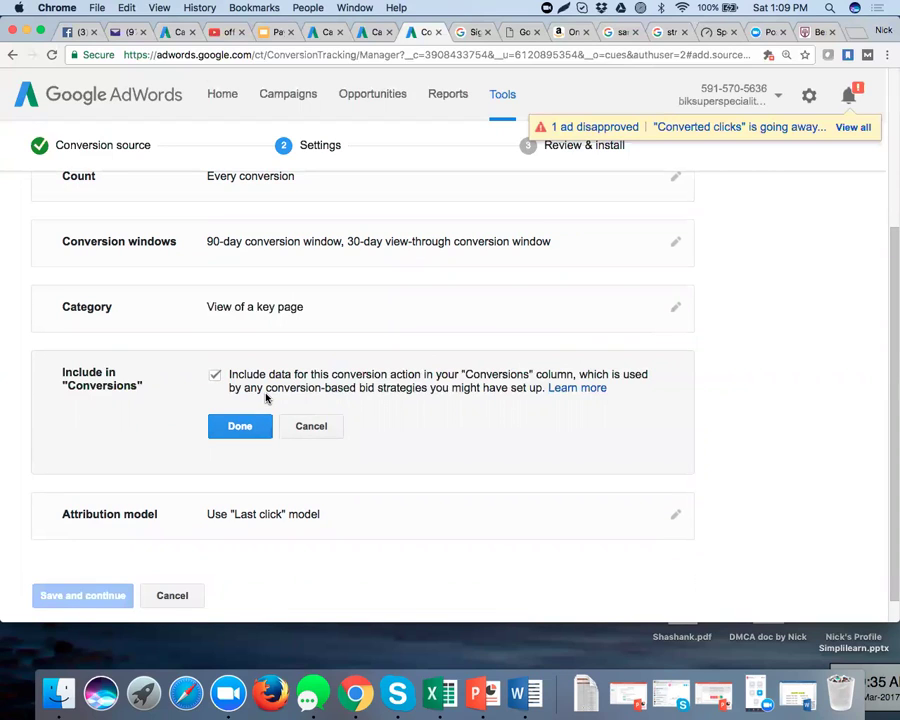
pyautogui.click(237, 425)
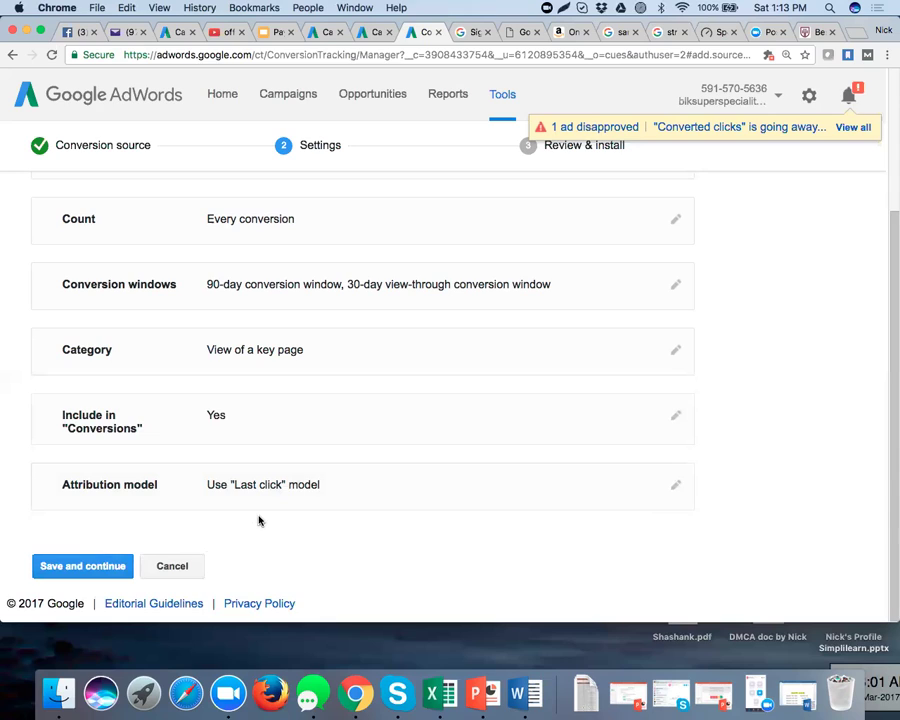
pyautogui.click(181, 567)
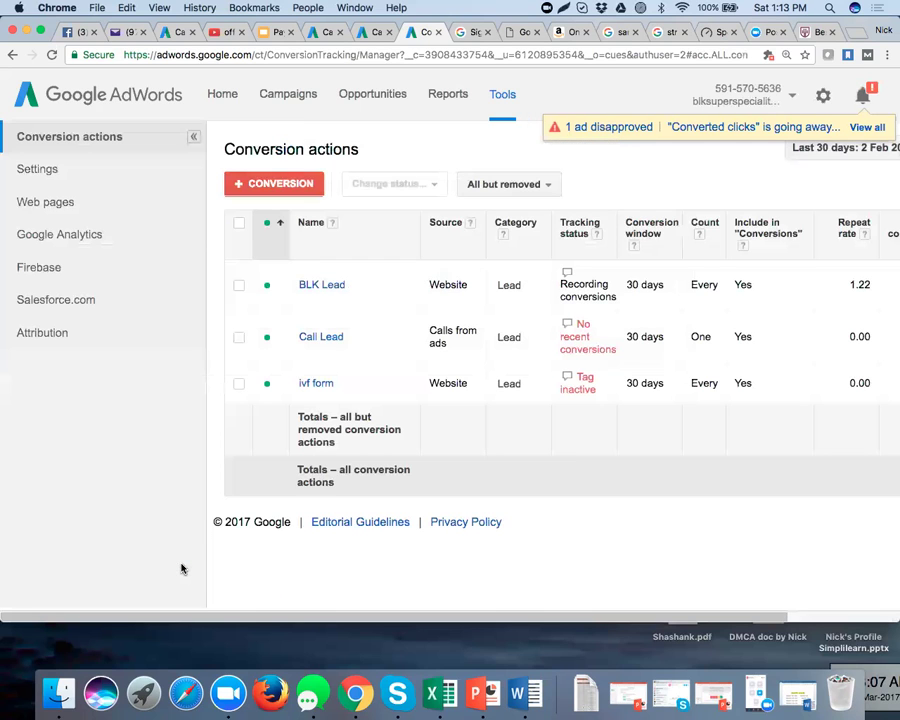